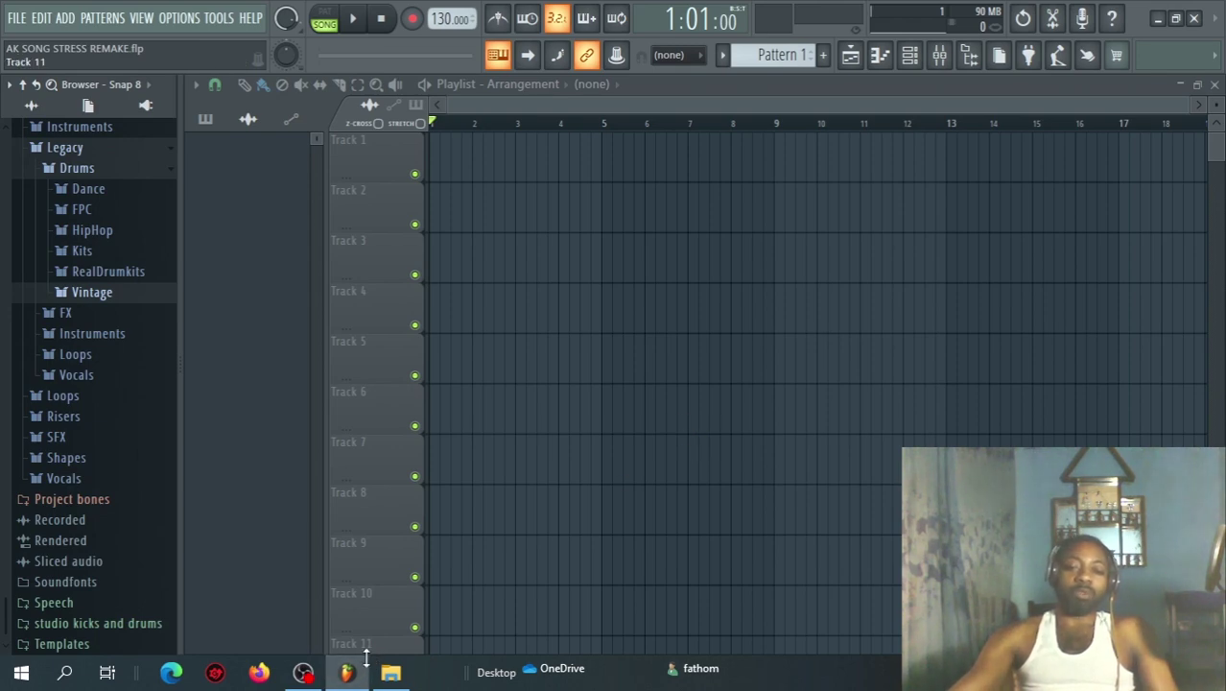
- Play the MP3 of Ak_Songstress___Jonathan(360p) from the music video folder in VLC and restore the player to a smaller window
{"action": "left_click", "coordinate": [390, 672]}
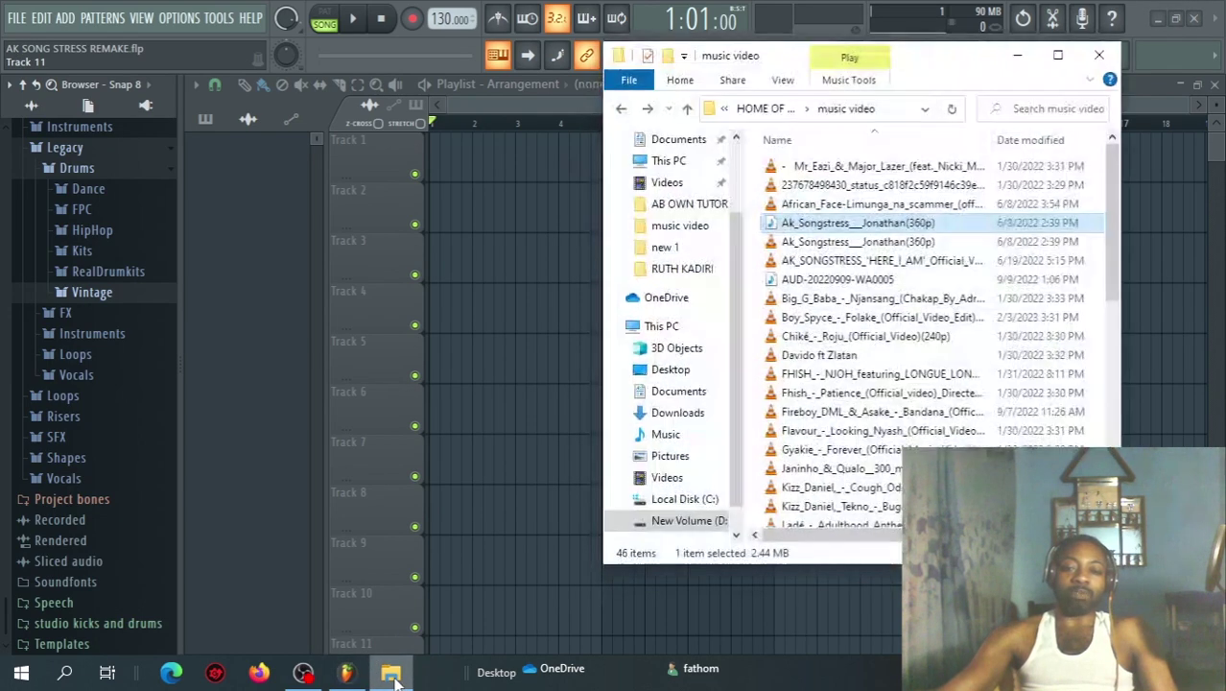
{"action": "double_click", "coordinate": [852, 222]}
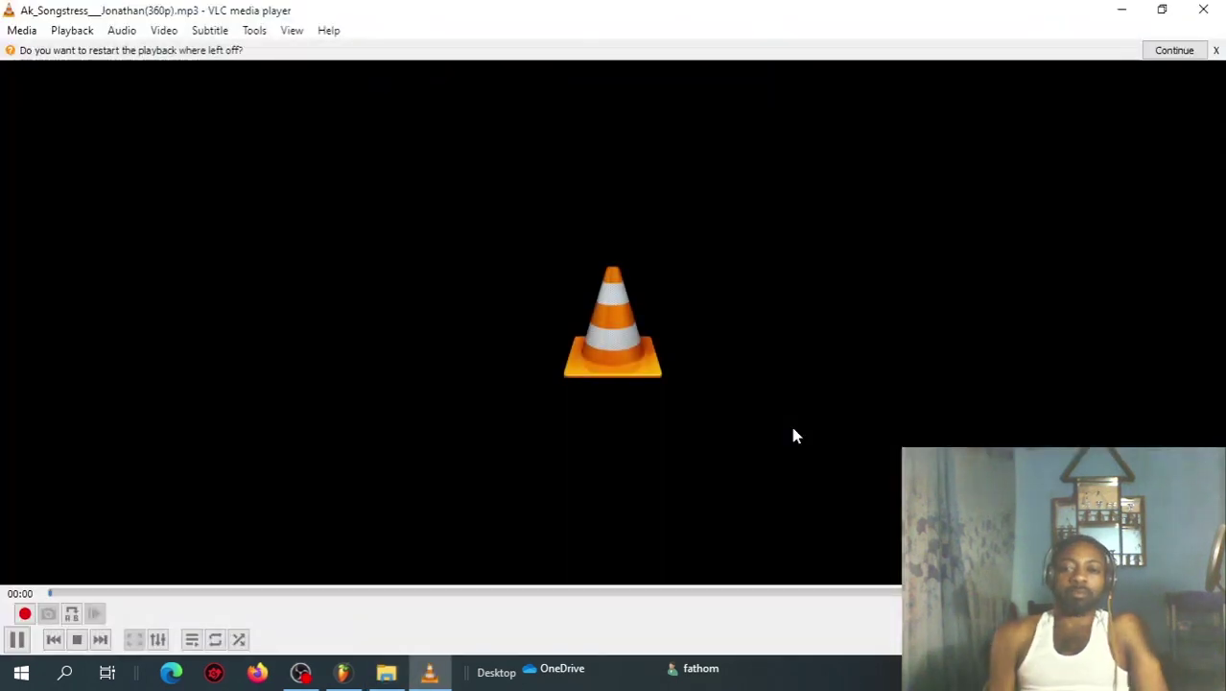
{"action": "left_click", "coordinate": [1161, 9]}
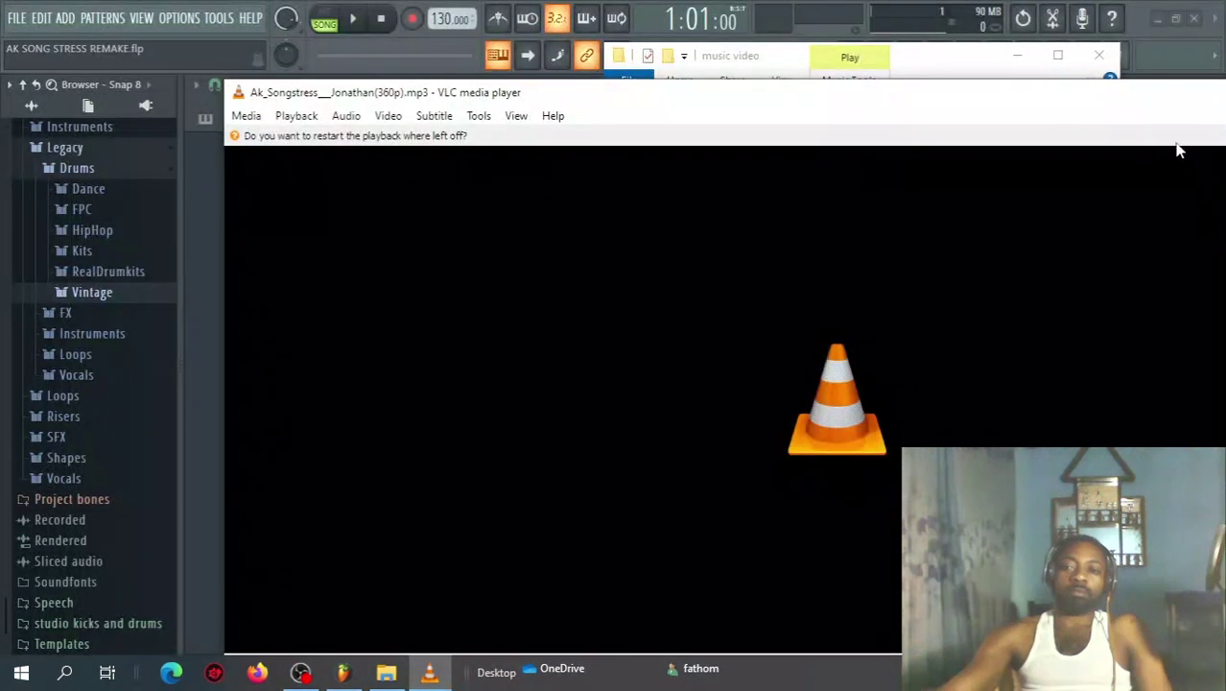
{"action": "left_click_drag", "start_coordinate": [1157, 107], "coordinate": [1013, 74]}
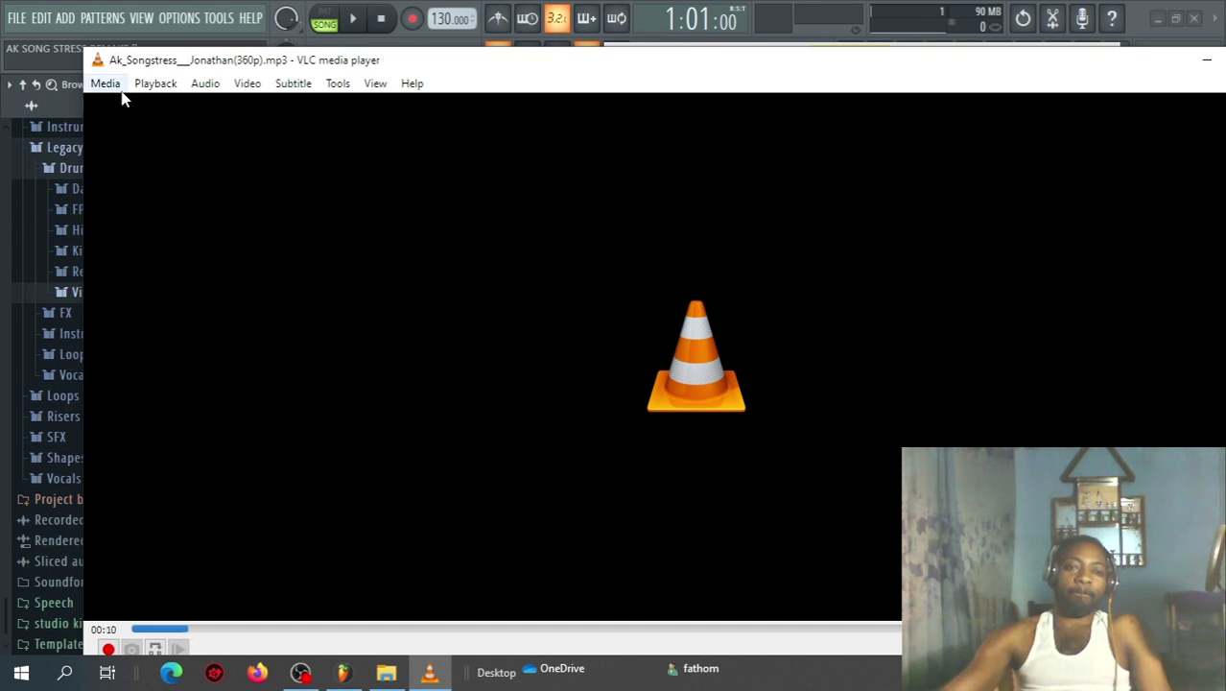
- Switch the VLC player to its minimal interface
{"action": "left_click", "coordinate": [373, 85]}
{"action": "mouse_move", "coordinate": [411, 85]}
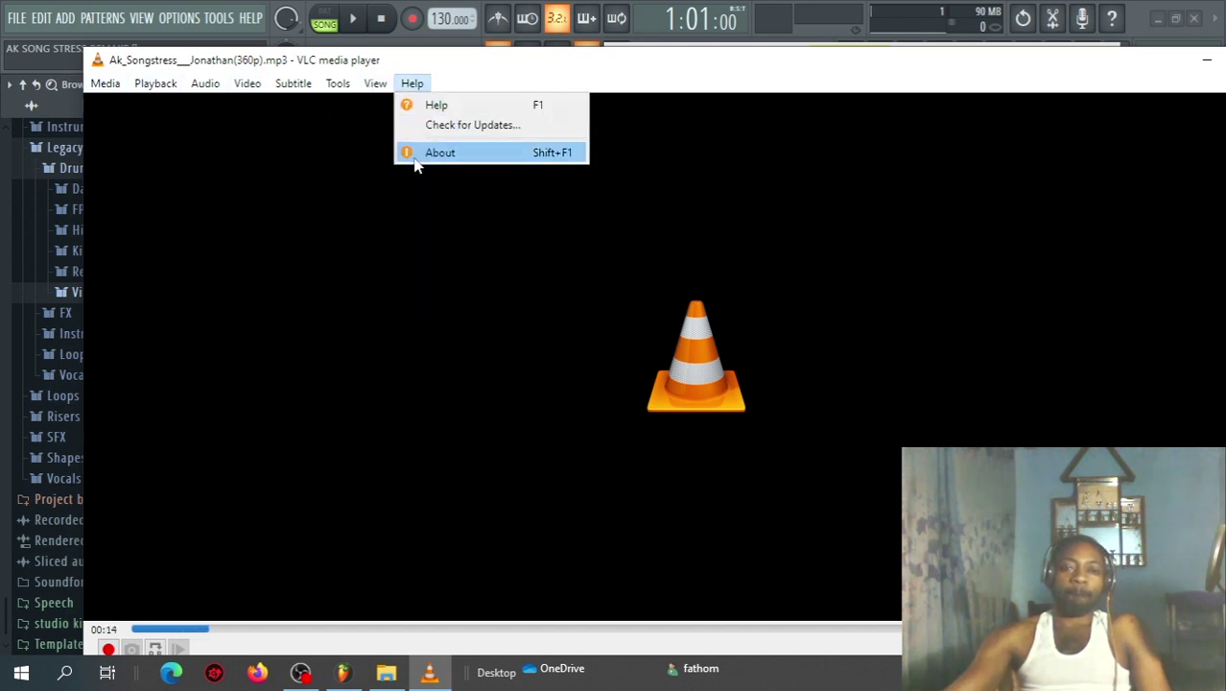
{"action": "mouse_move", "coordinate": [375, 89]}
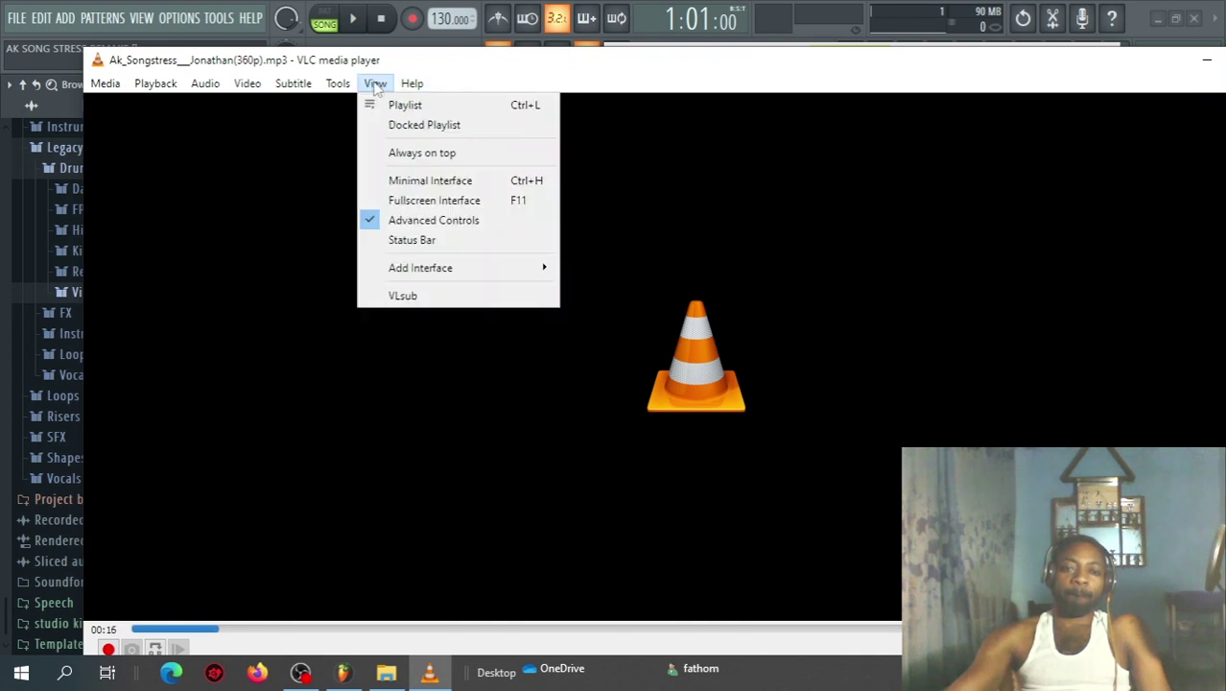
{"action": "left_click", "coordinate": [375, 185]}
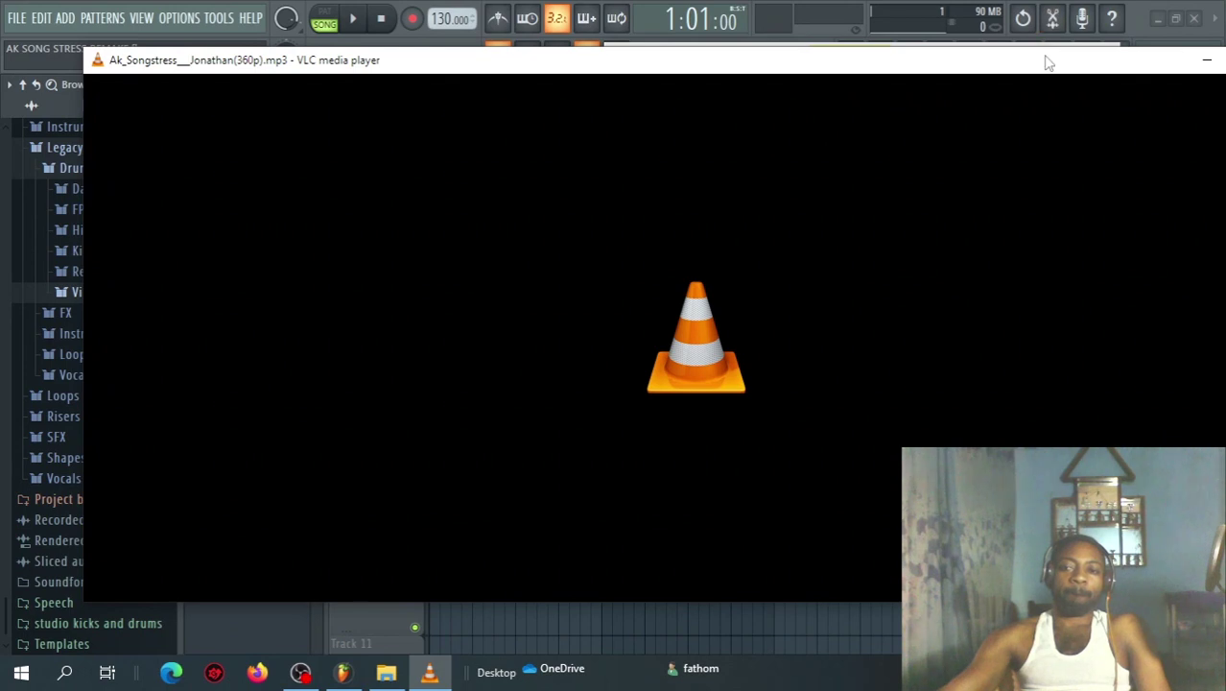
- Shrink the VLC window to a small player over the FL Studio browser, listen to the song, and close the player
{"action": "left_click_drag", "start_coordinate": [1049, 61], "coordinate": [899, 63]}
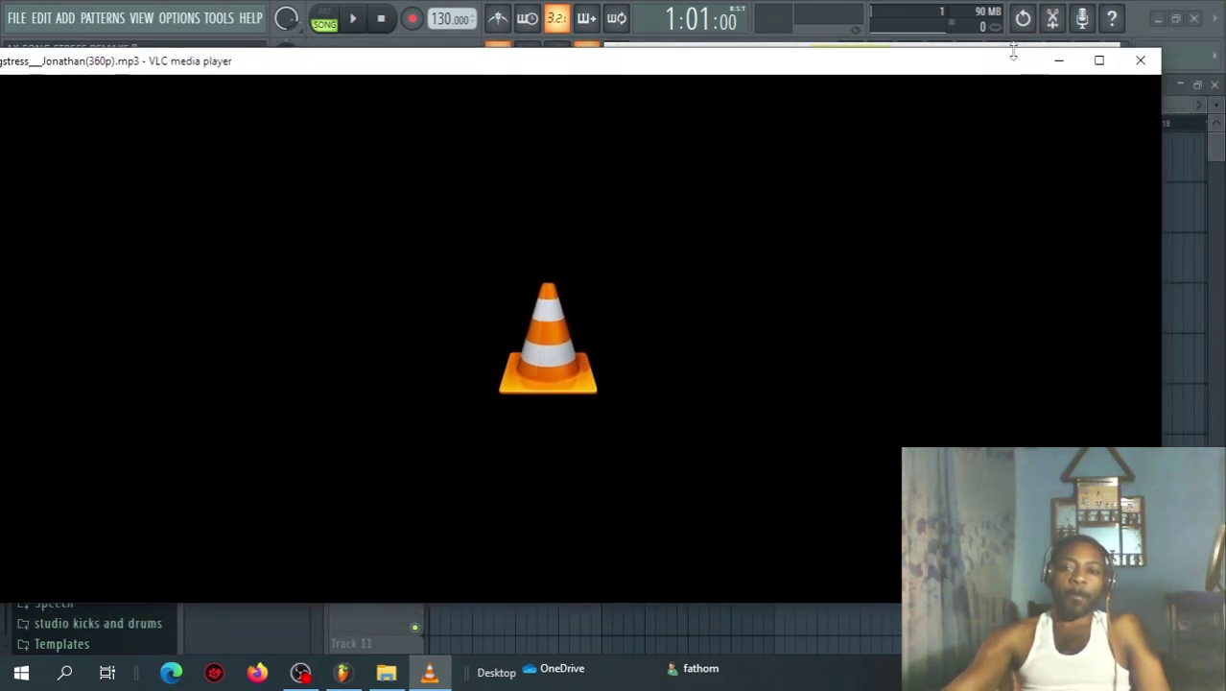
{"action": "left_click_drag", "start_coordinate": [1013, 53], "coordinate": [1012, 419]}
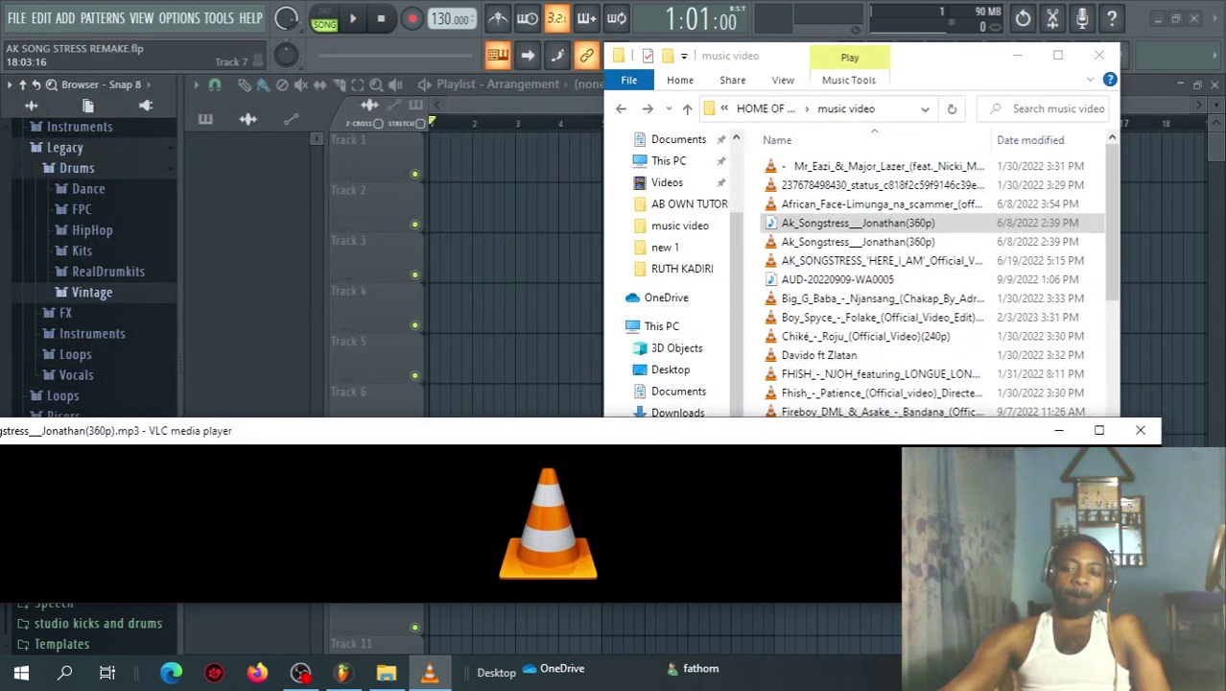
{"action": "left_click_drag", "start_coordinate": [1161, 530], "coordinate": [420, 531]}
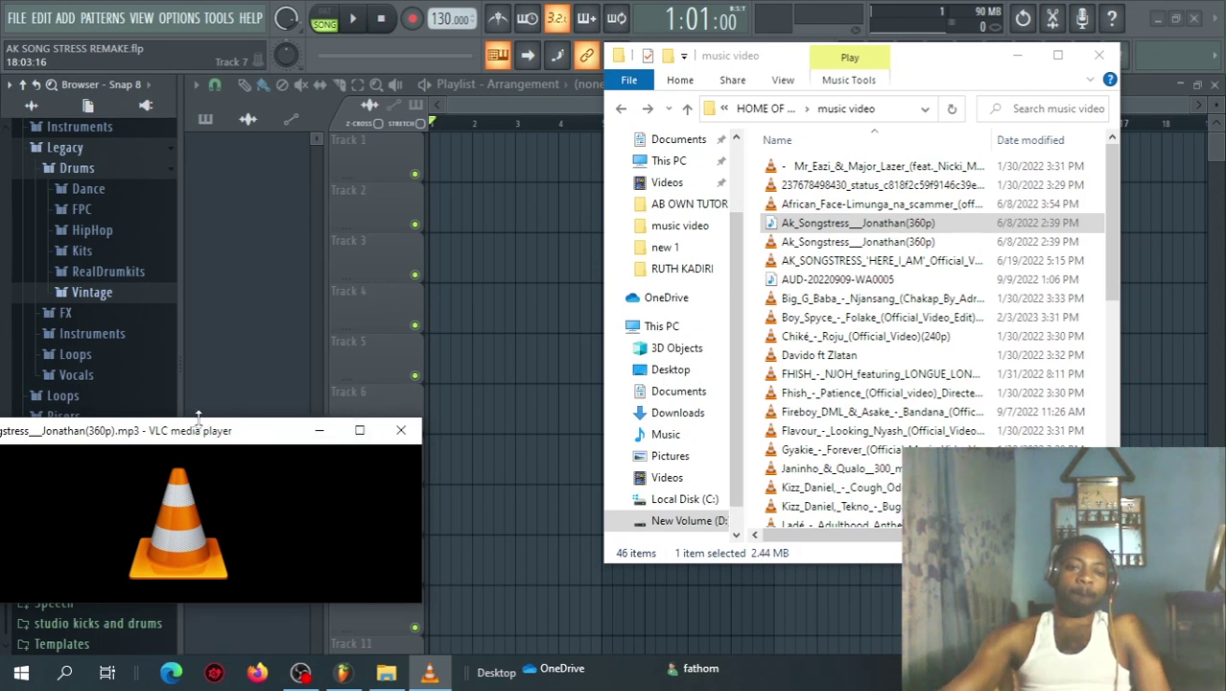
{"action": "left_click_drag", "start_coordinate": [197, 433], "coordinate": [285, 94]}
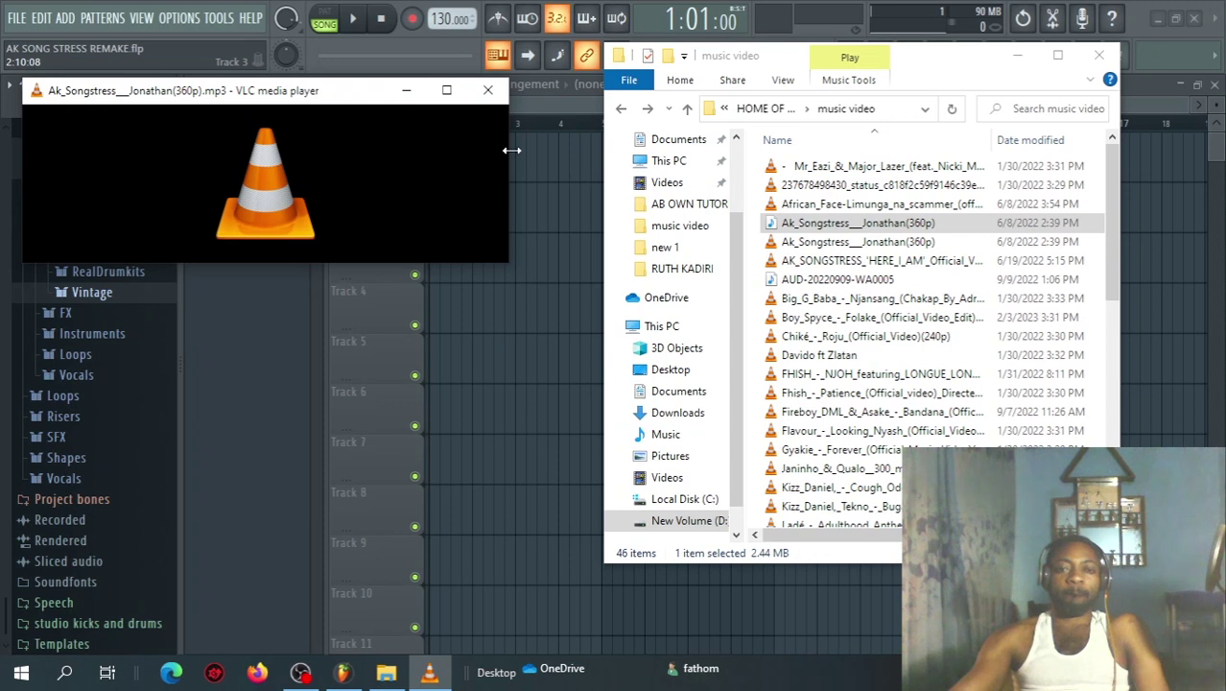
{"action": "left_click_drag", "start_coordinate": [511, 151], "coordinate": [386, 200]}
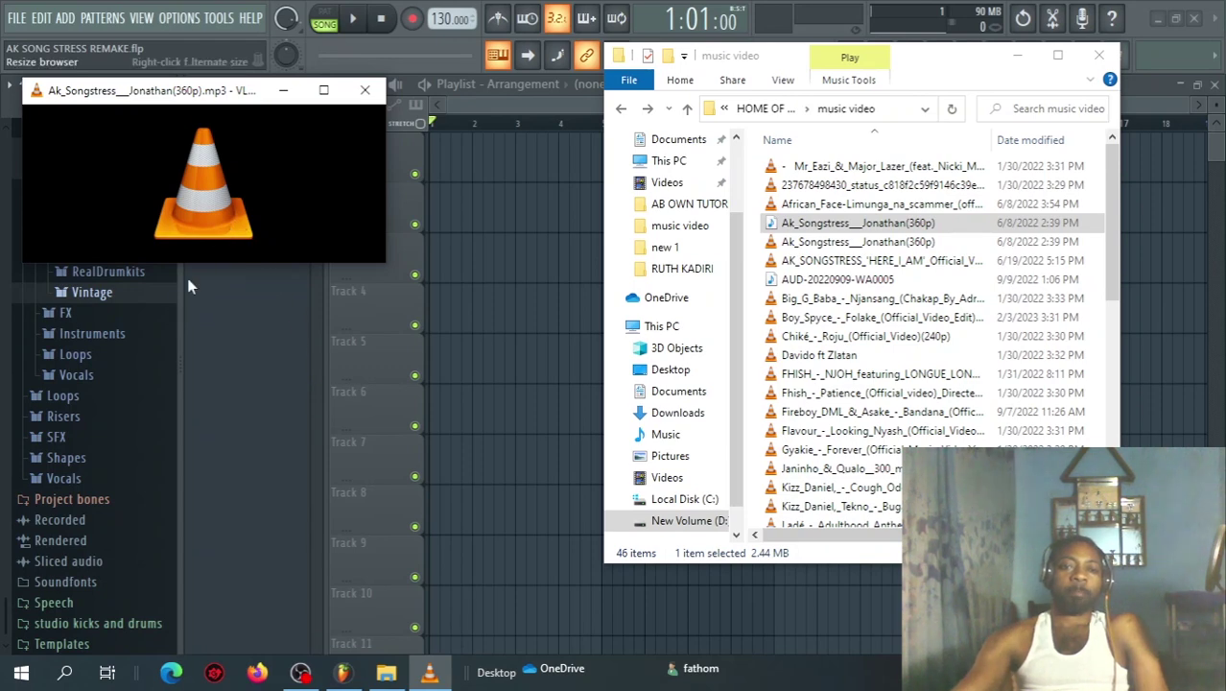
{"action": "left_click", "coordinate": [365, 91]}
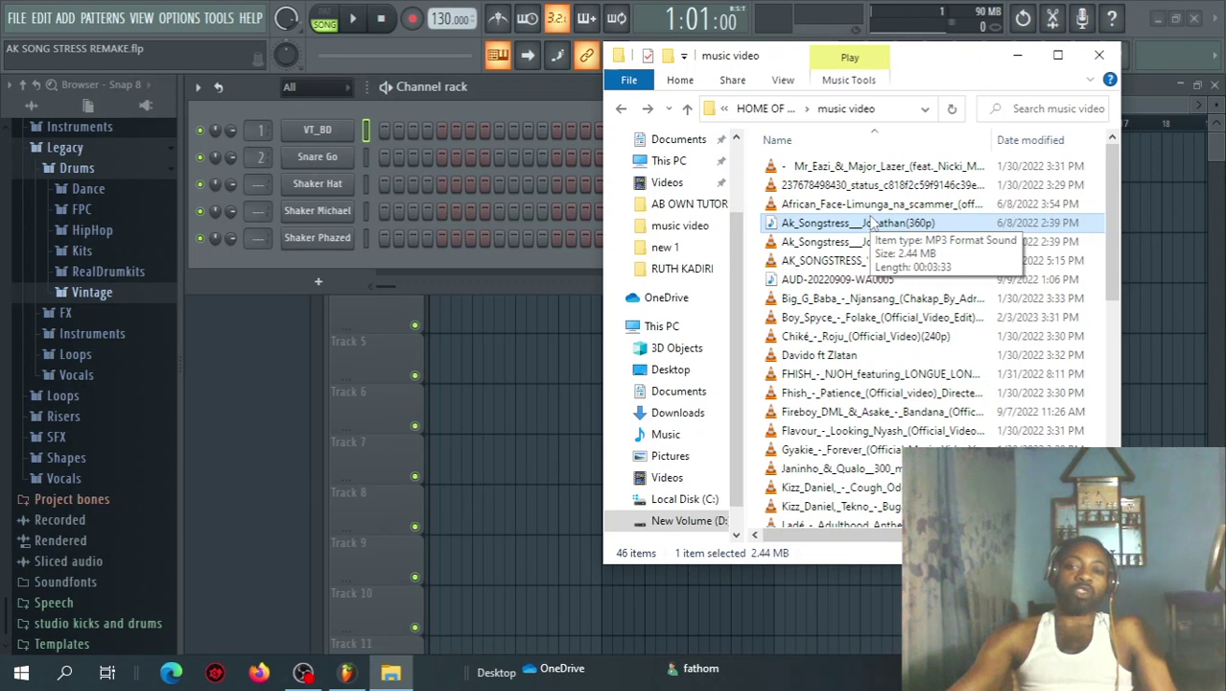
- Import the Ak_Songstress___Jonathan(360p) MP3 into the FL Studio playlist and place the clip at the start of Track 1
{"action": "left_click_drag", "start_coordinate": [845, 223], "coordinate": [534, 413]}
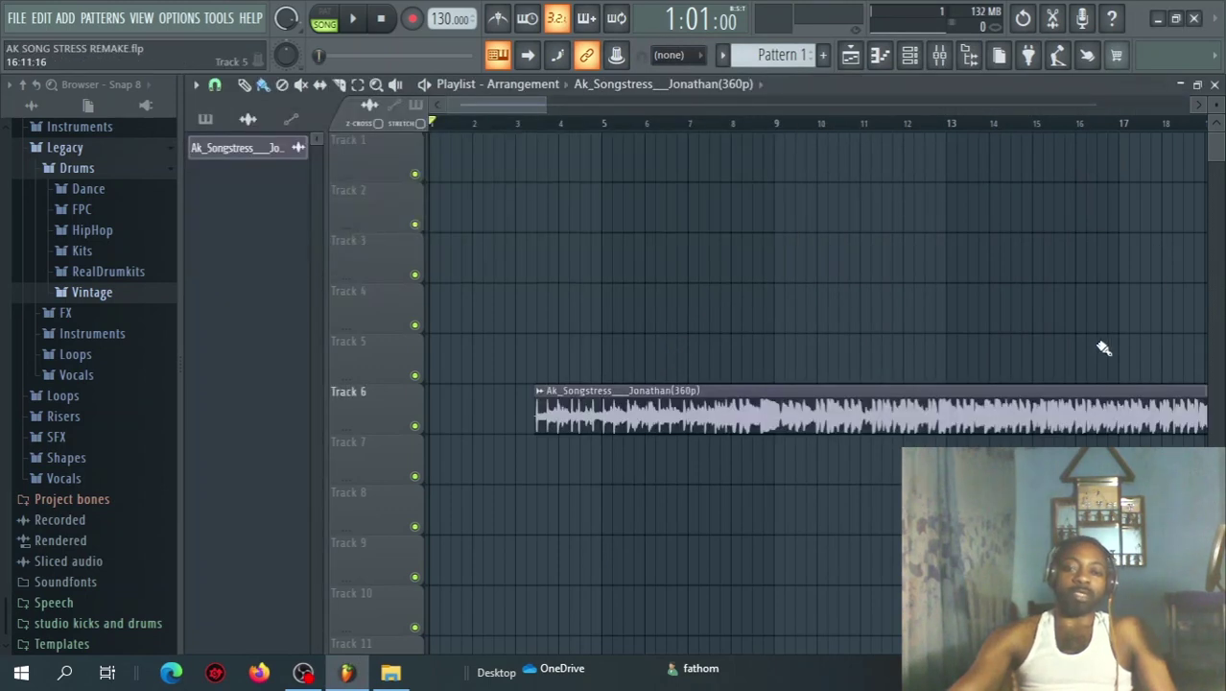
{"action": "left_click_drag", "start_coordinate": [850, 396], "coordinate": [744, 144]}
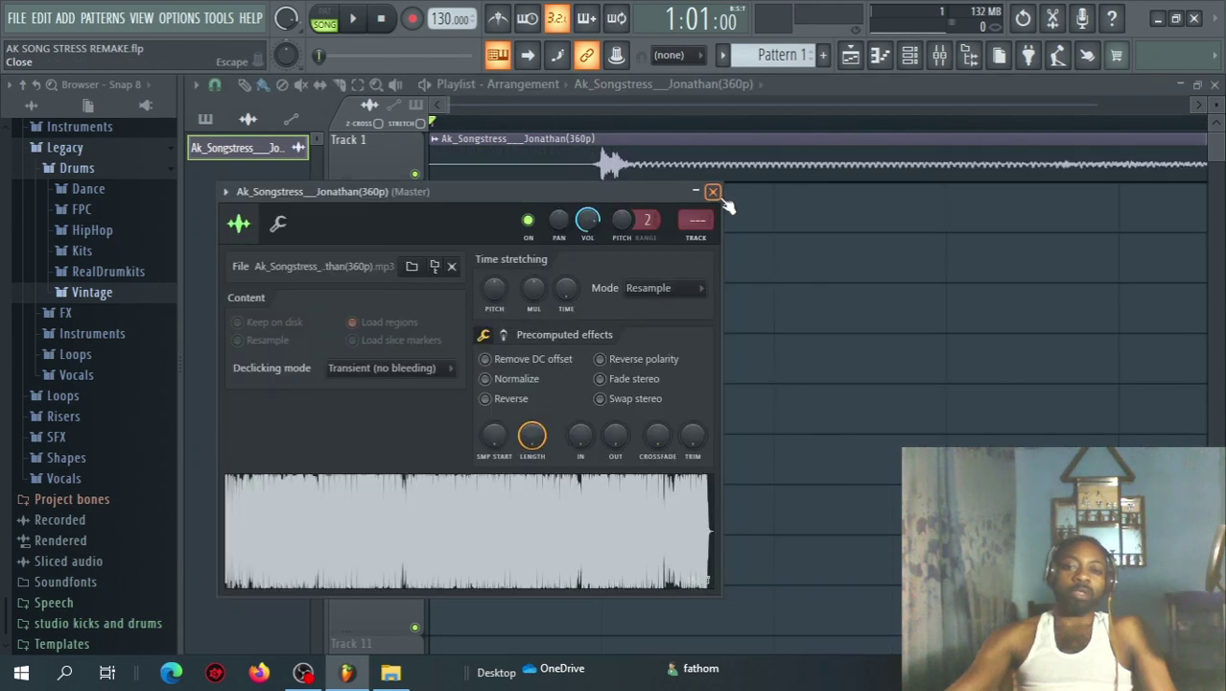
{"action": "left_click", "coordinate": [715, 193]}
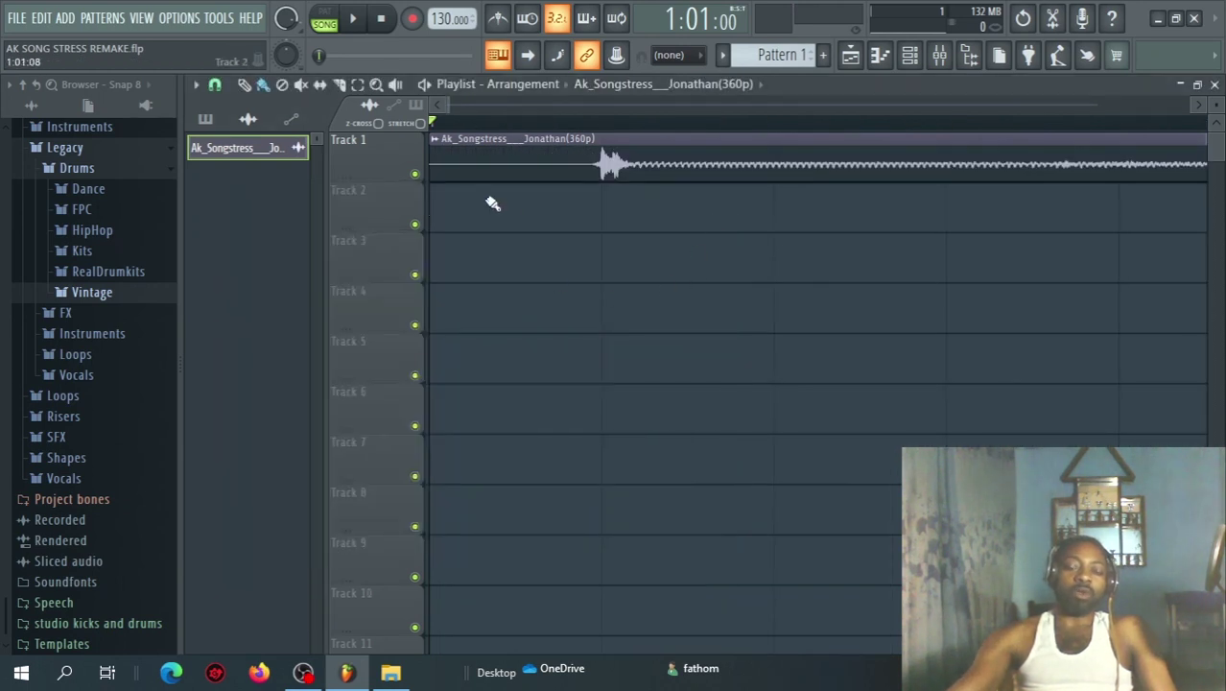
- Run tempo detection on the song clip and set the project tempo to 100 BPM
{"action": "left_click", "coordinate": [440, 151]}
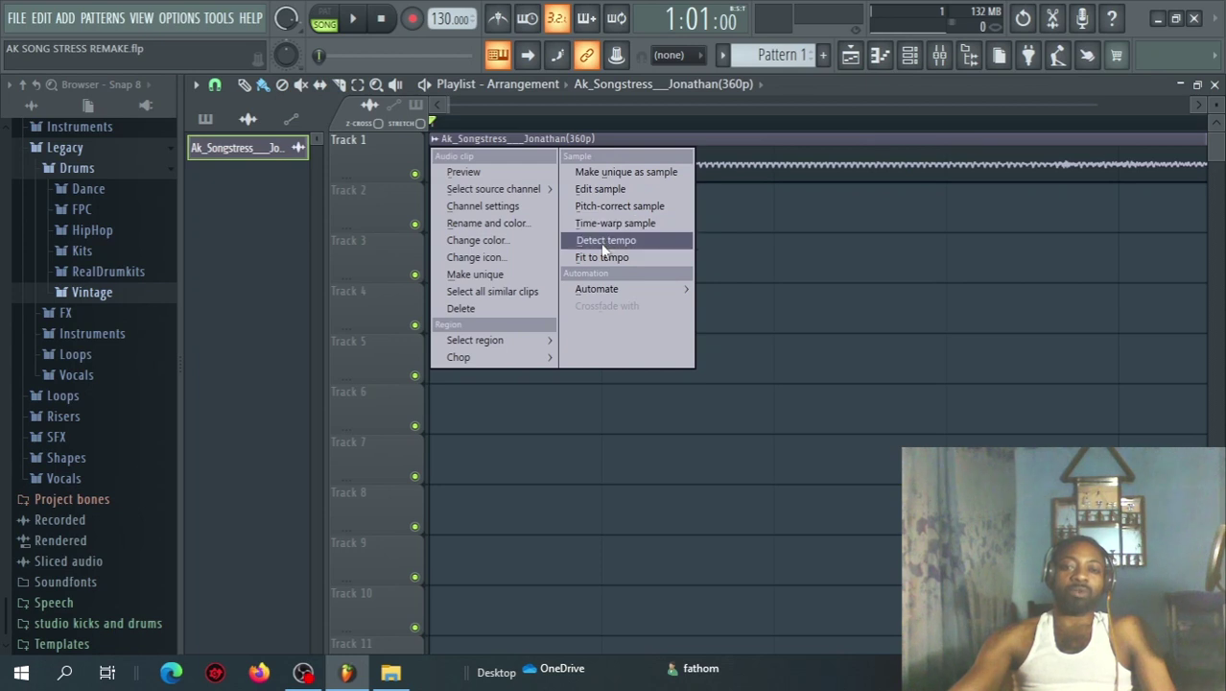
{"action": "left_click", "coordinate": [604, 242]}
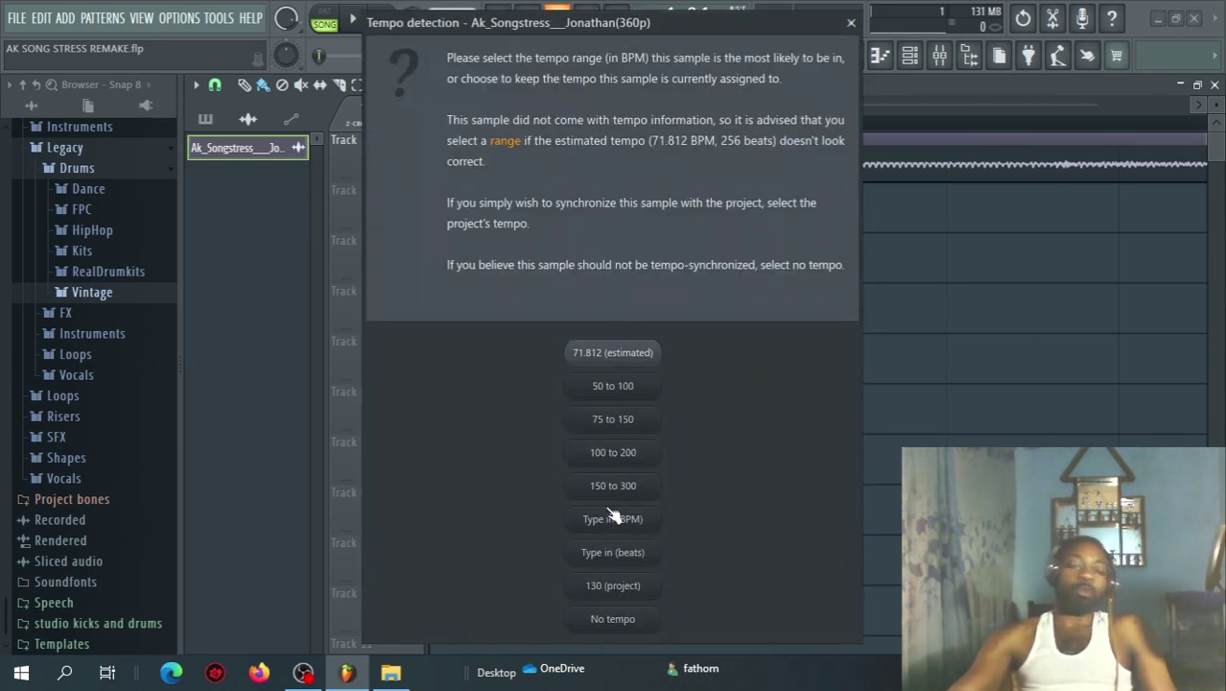
{"action": "left_click", "coordinate": [616, 426]}
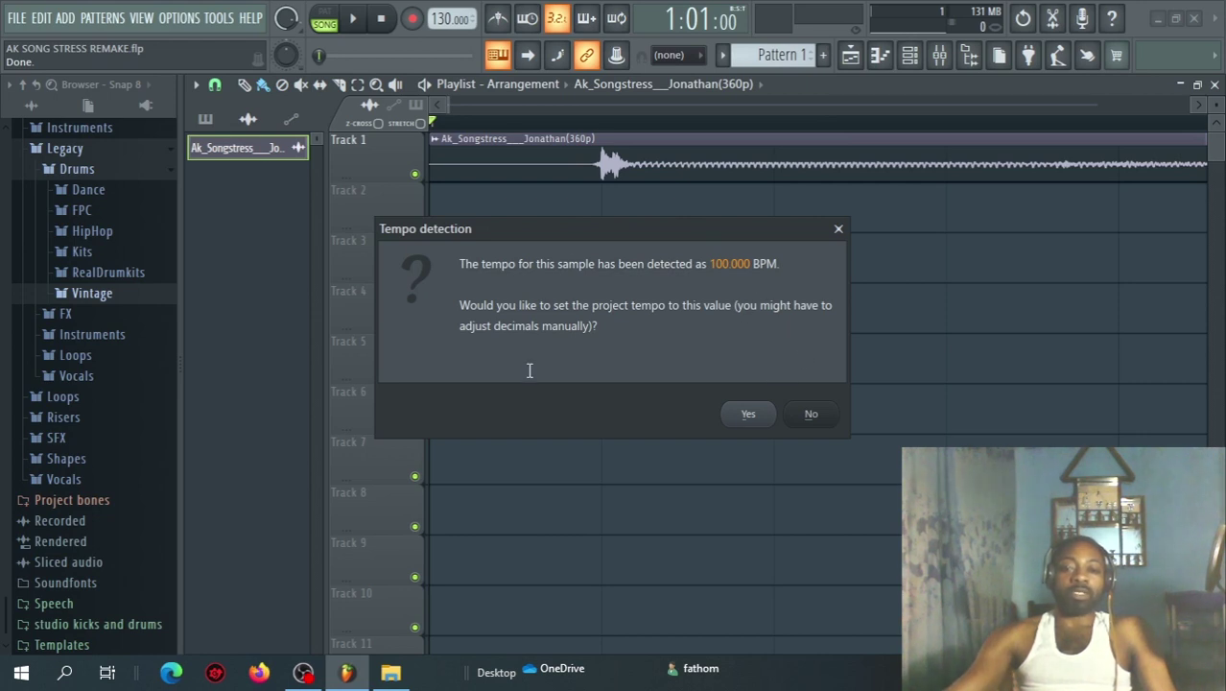
{"action": "left_click", "coordinate": [750, 419]}
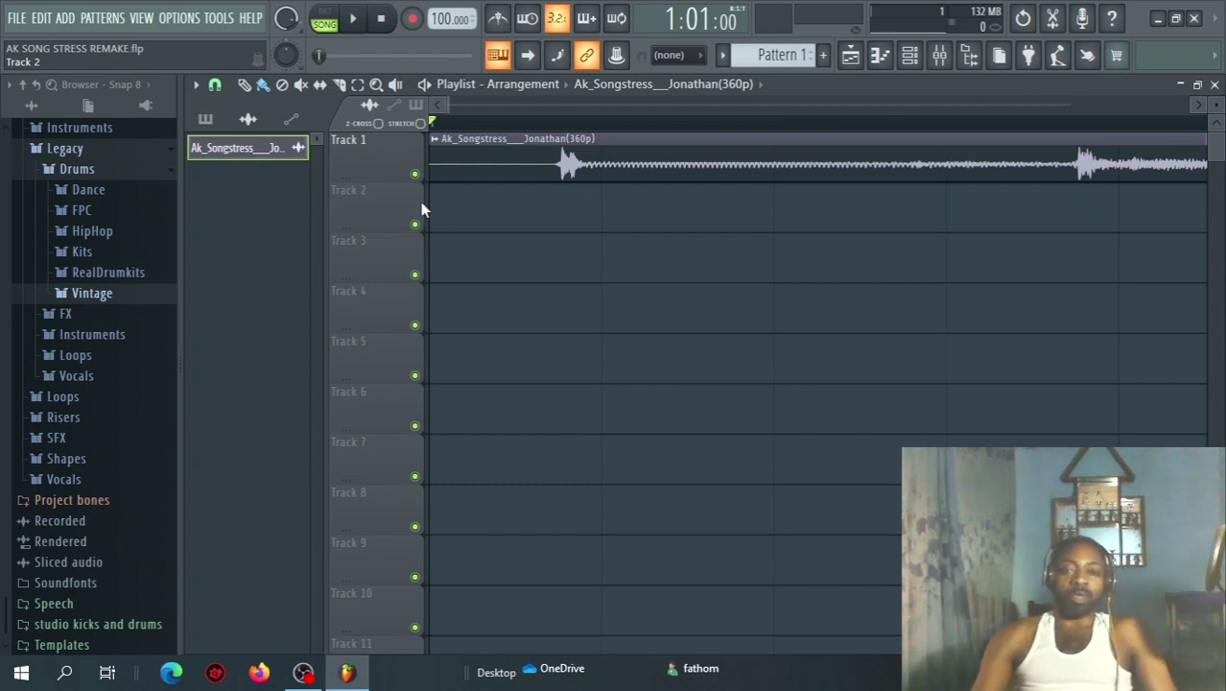
- Turn on the metronome and play the song clip against it to check the timing
{"action": "left_click", "coordinate": [504, 18]}
{"action": "key", "text": "space"}
{"action": "left_click_drag", "start_coordinate": [453, 105], "coordinate": [494, 112]}
{"action": "key", "text": "space"}
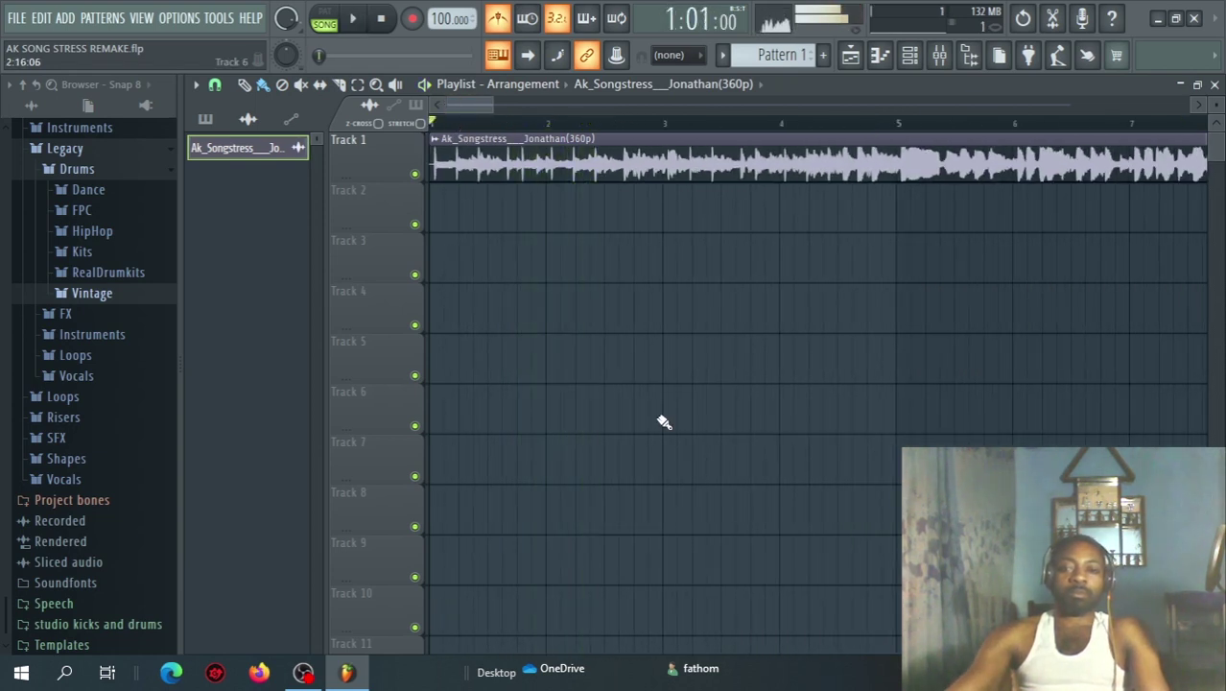
- Route the song clip to mixer insert 1 and lower that insert's volume fader
{"action": "double_click", "coordinate": [507, 178]}
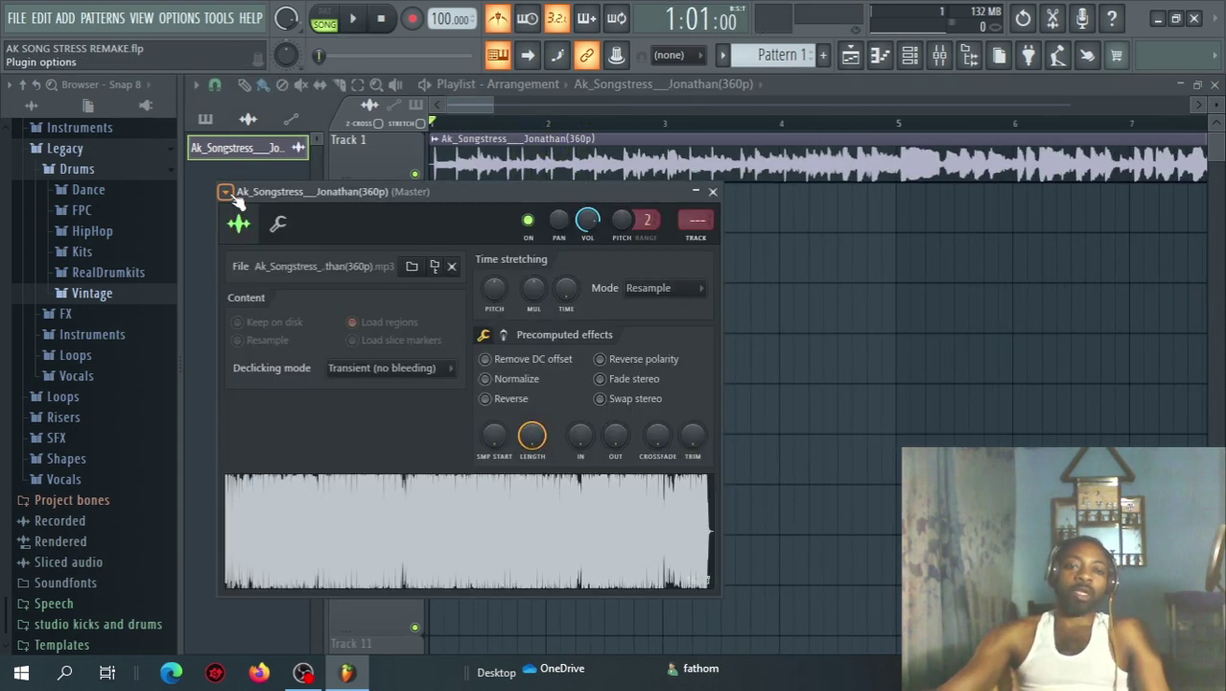
{"action": "left_click", "coordinate": [225, 193]}
{"action": "left_click", "coordinate": [509, 249]}
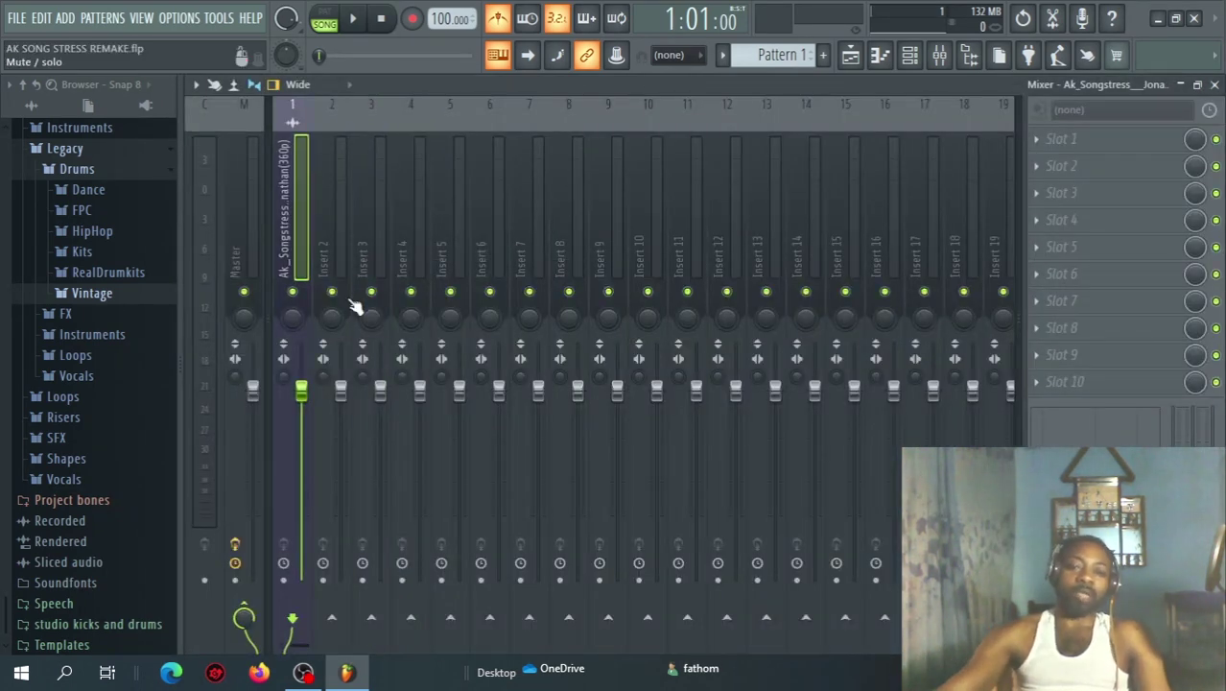
{"action": "left_click_drag", "start_coordinate": [302, 392], "coordinate": [301, 442]}
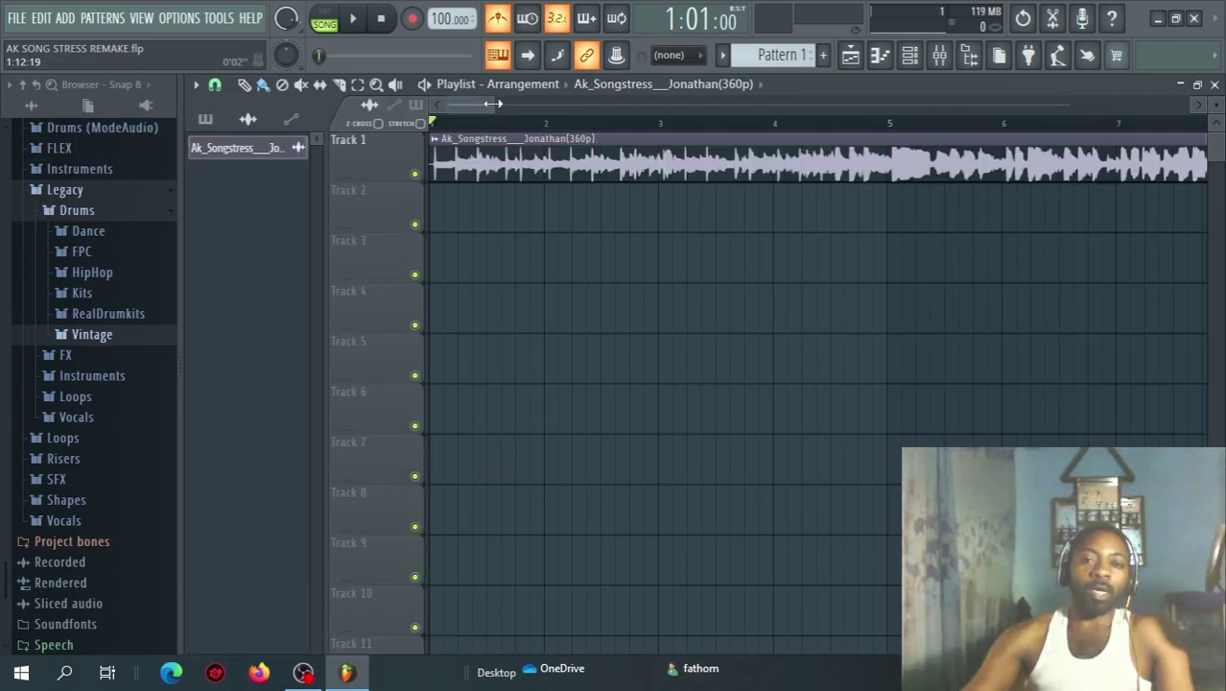
- Set the playlist's grid snap to 1/6 step
{"action": "left_click_drag", "start_coordinate": [492, 104], "coordinate": [443, 104]}
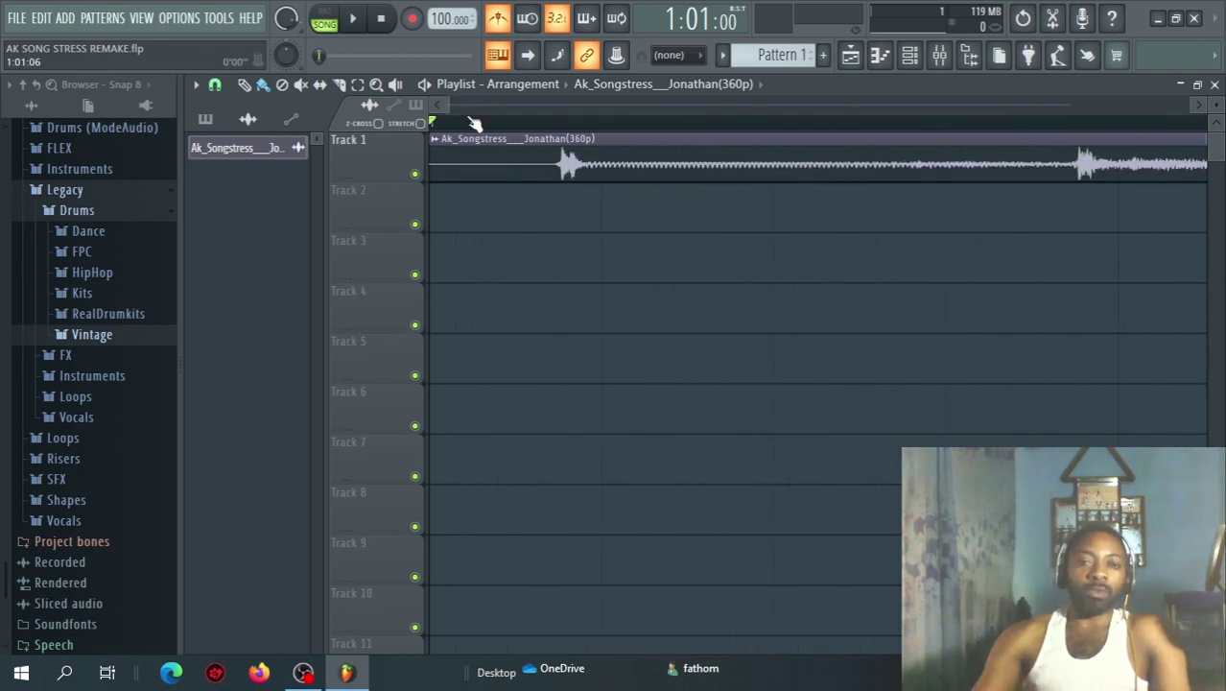
{"action": "left_click", "coordinate": [215, 84]}
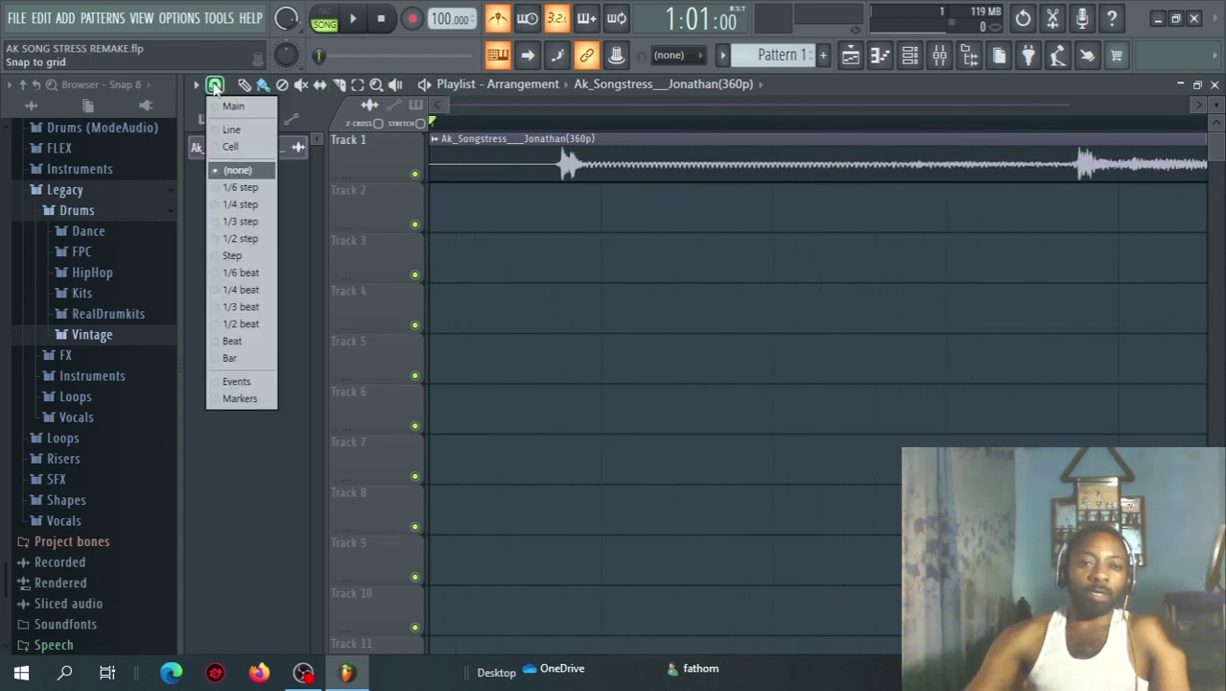
{"action": "left_click", "coordinate": [231, 189]}
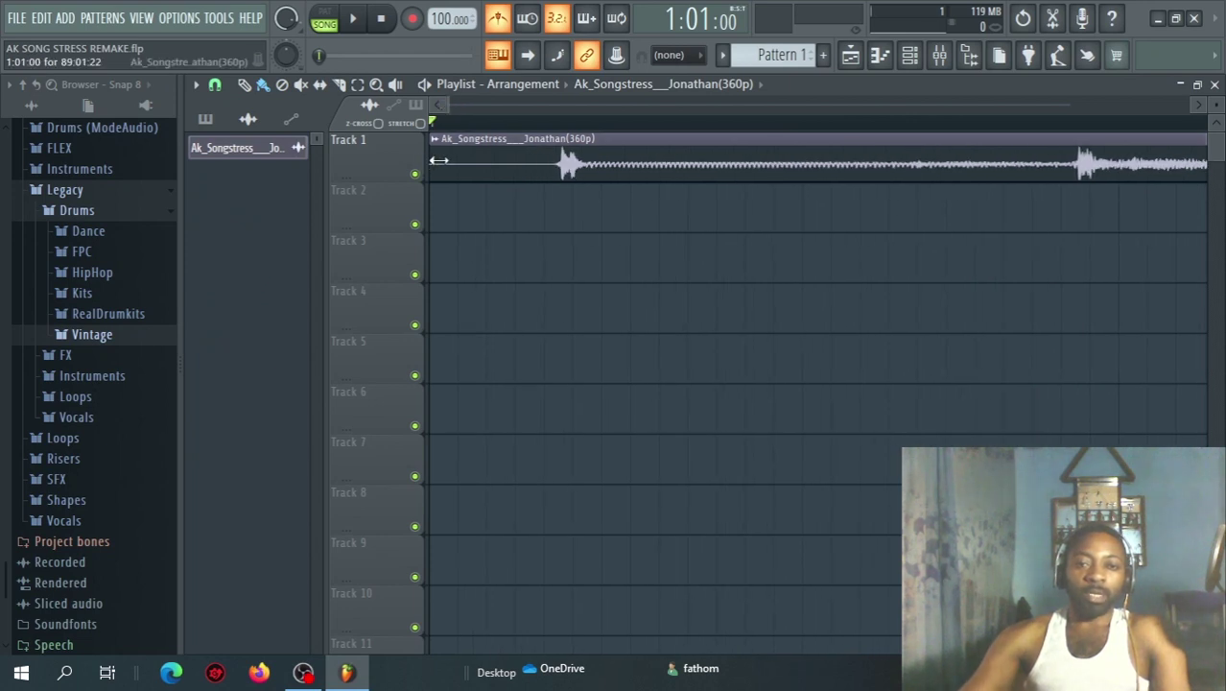
- Trim the silent lead-in from the song clip on Track 1, keeping it at bar 1, and check it against the metronome
{"action": "left_click_drag", "start_coordinate": [439, 160], "coordinate": [470, 179]}
{"action": "key", "text": "space"}
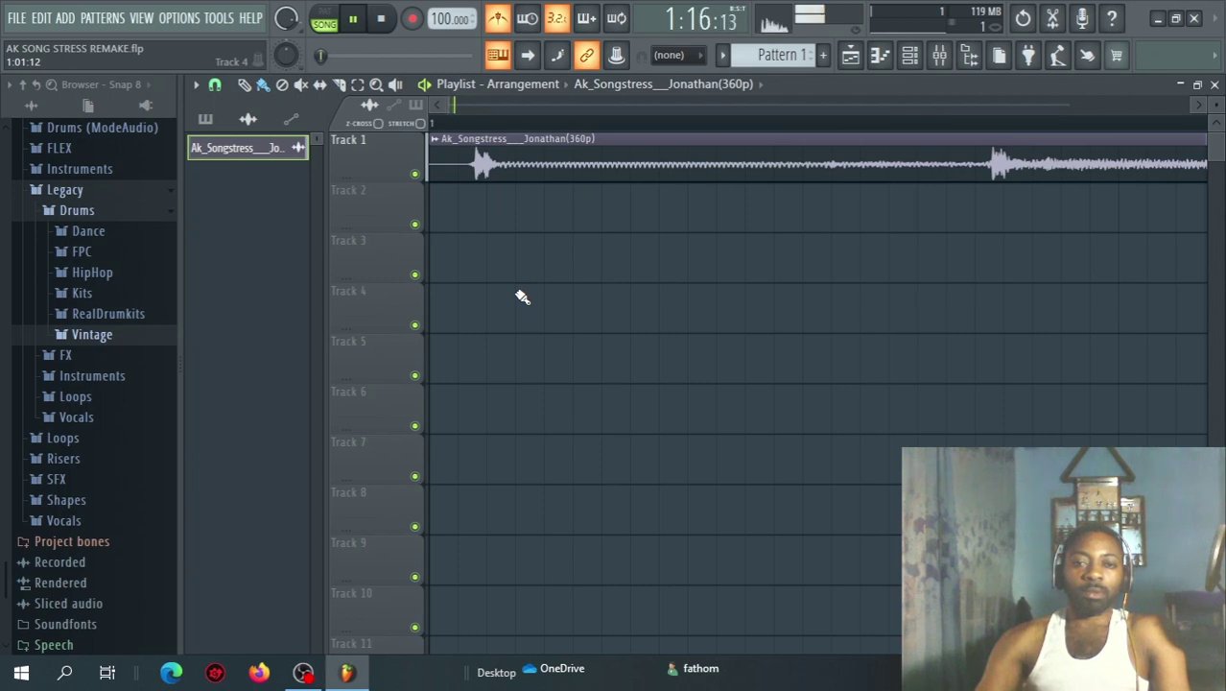
{"action": "key", "text": "space"}
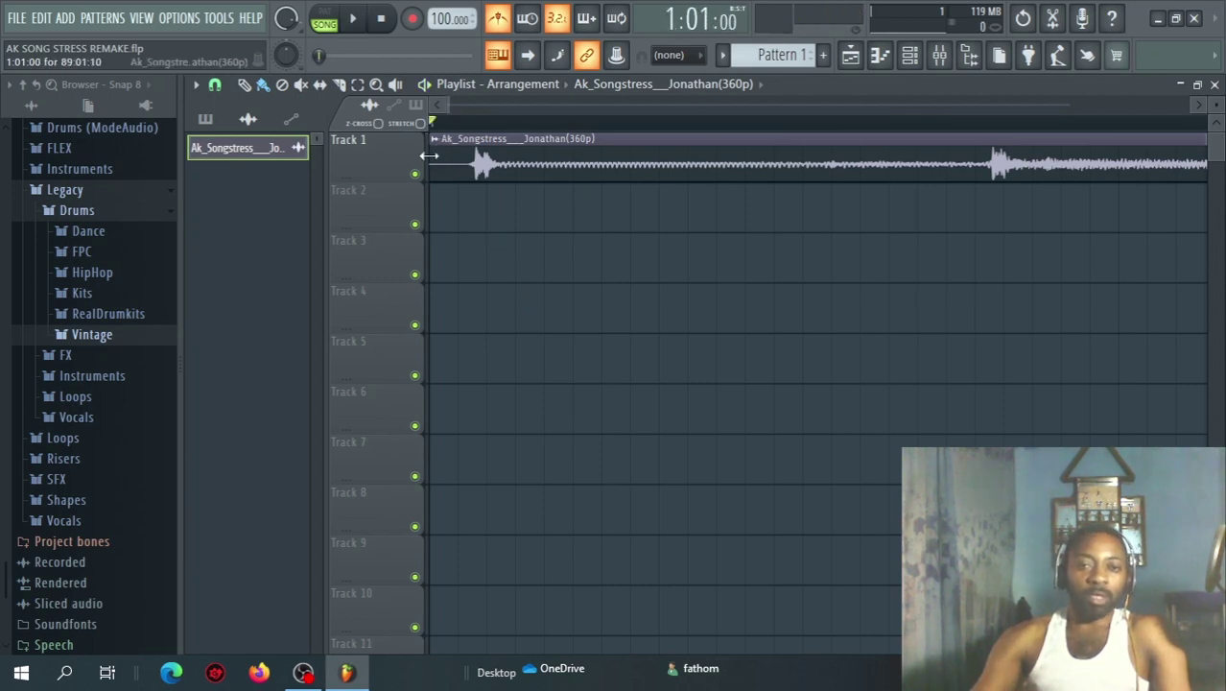
{"action": "left_click_drag", "start_coordinate": [429, 156], "coordinate": [454, 176]}
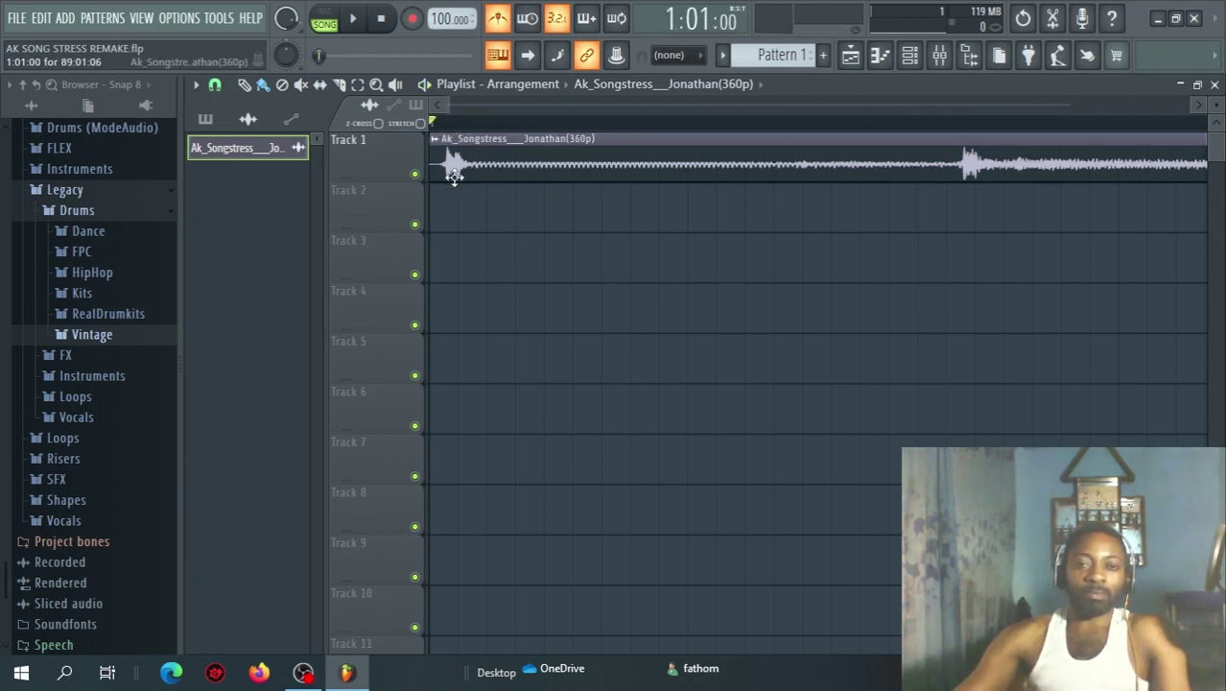
{"action": "key", "text": "space"}
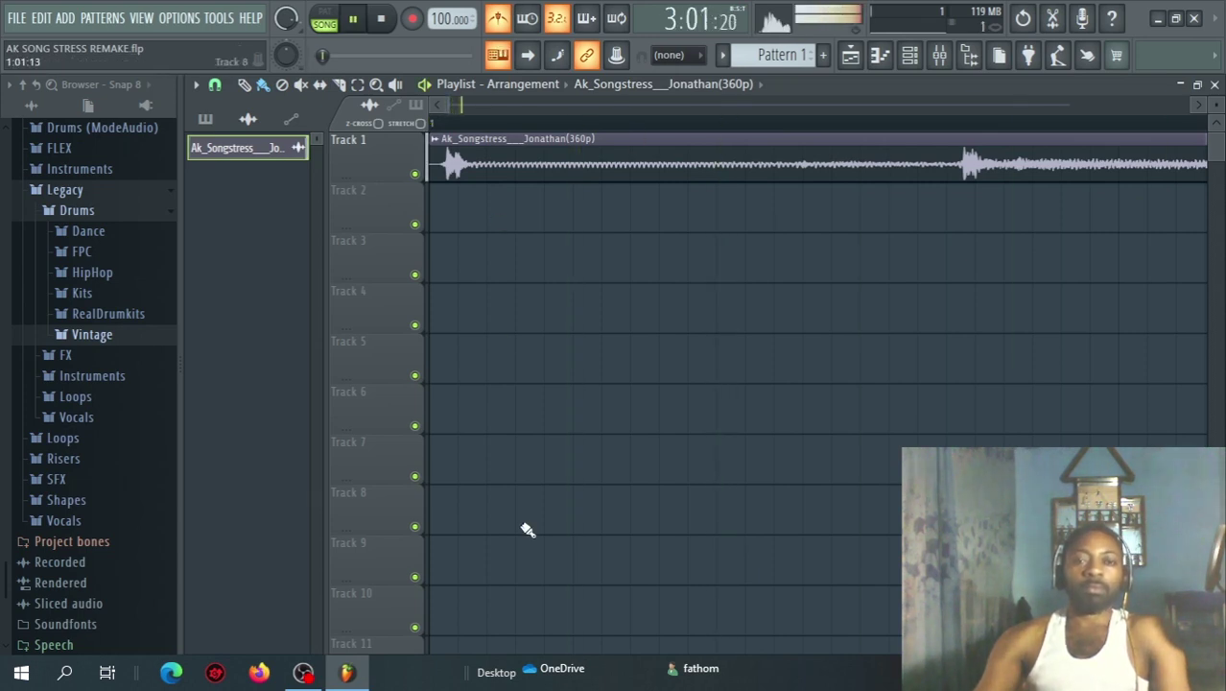
{"action": "key", "text": "space"}
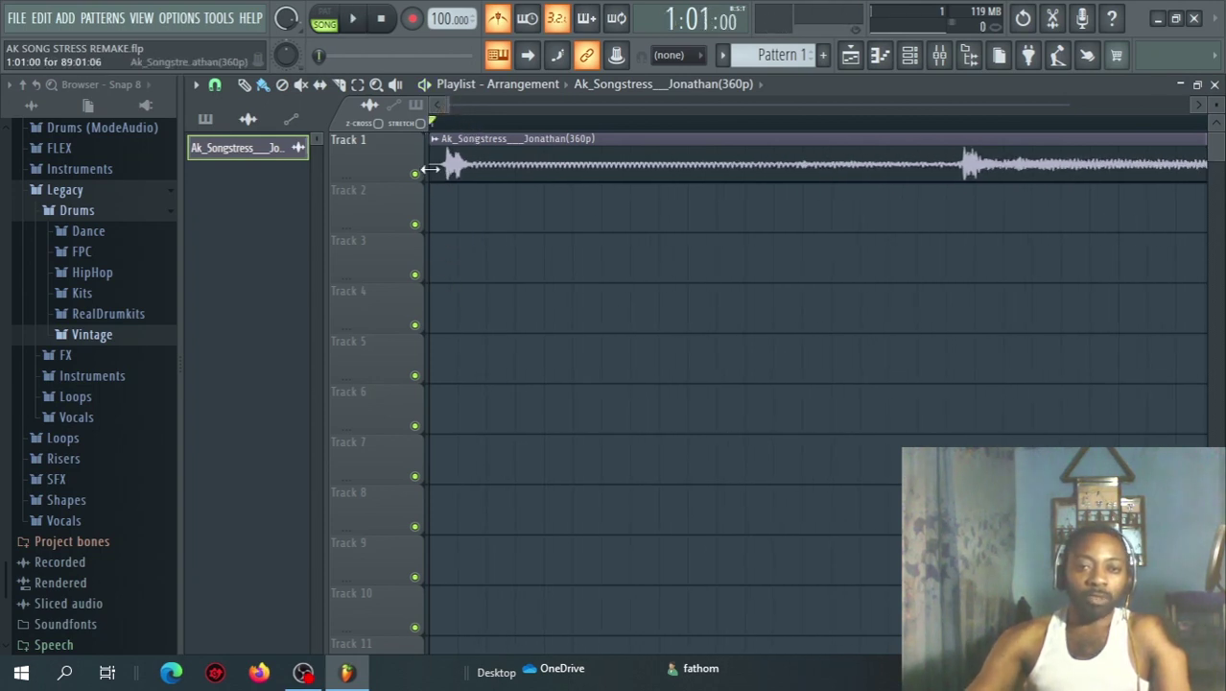
- Try a further trim of the song clip's start, undo it, and set the playlist's grid snap to (none)
{"action": "left_click_drag", "start_coordinate": [431, 169], "coordinate": [459, 169]}
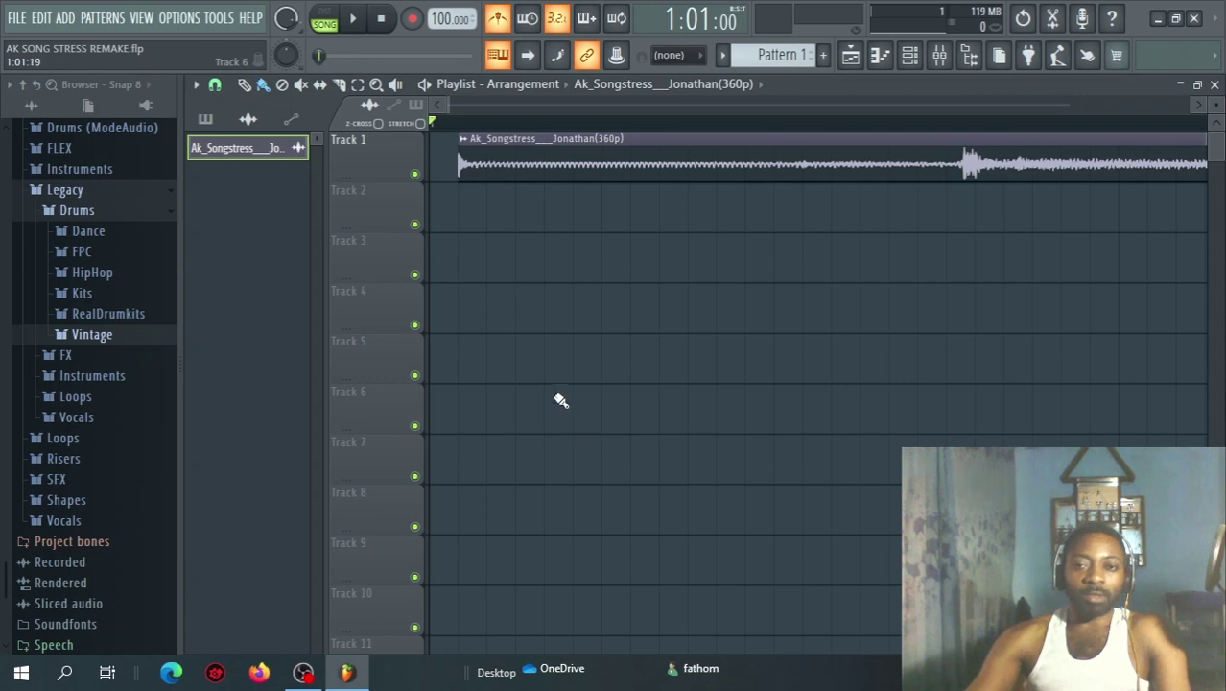
{"action": "key", "text": "ctrl+z"}
{"action": "left_click", "coordinate": [214, 84]}
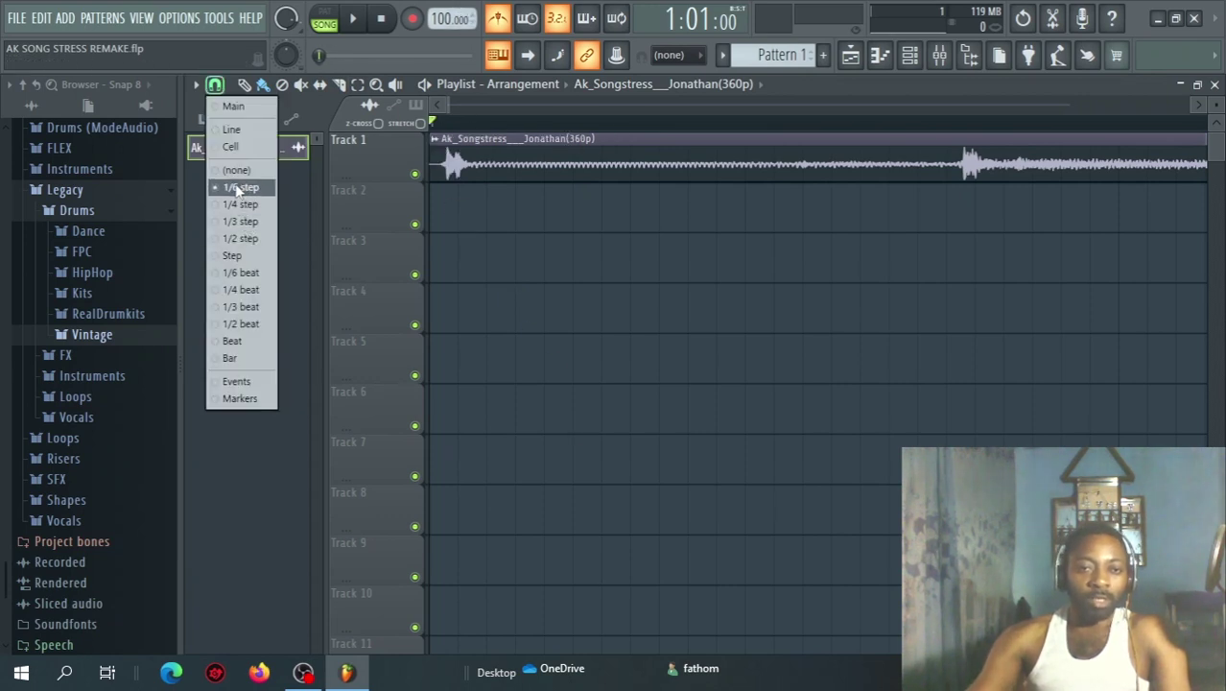
{"action": "left_click", "coordinate": [234, 172]}
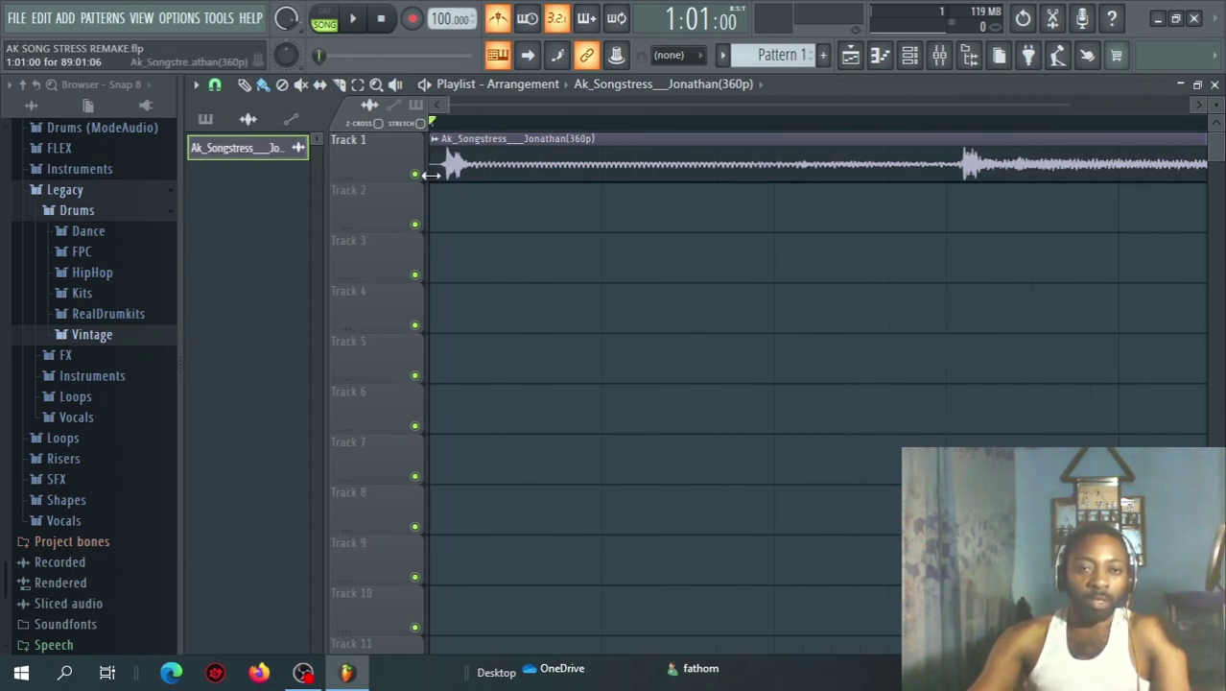
- Trim the remaining lead-in from the start of the song clip and select bars 1 to 4 on the playlist timeline
{"action": "left_click_drag", "start_coordinate": [431, 179], "coordinate": [442, 181]}
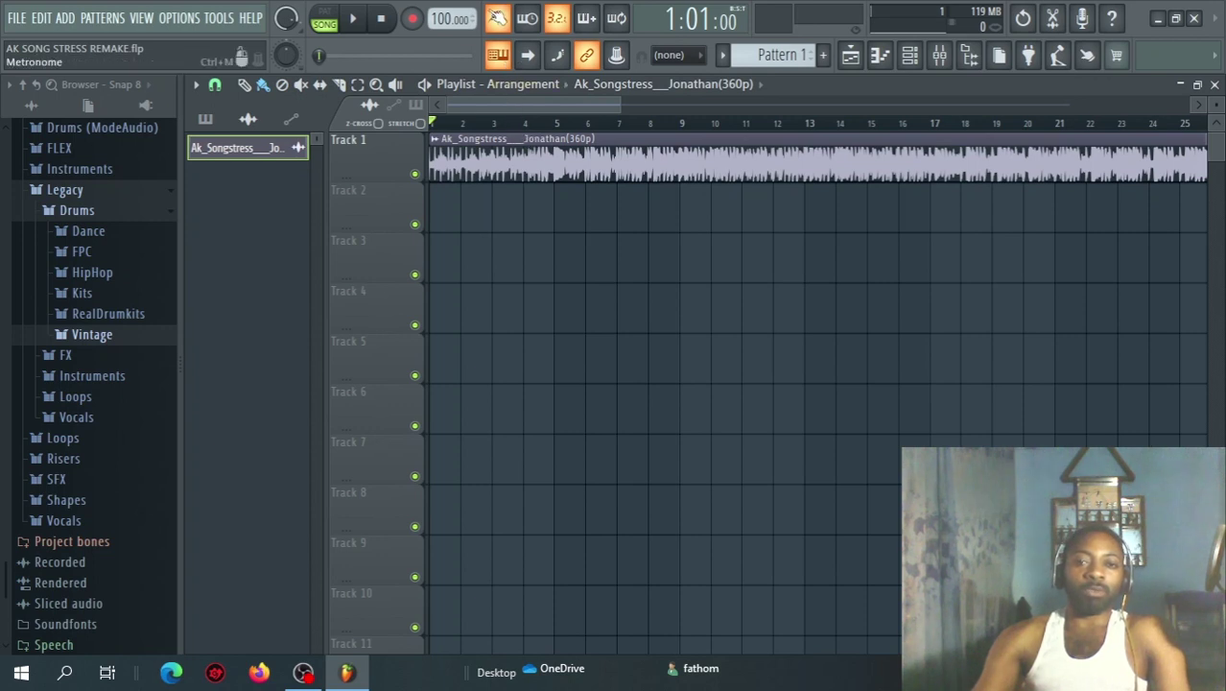
{"action": "left_click_drag", "start_coordinate": [620, 104], "coordinate": [579, 109]}
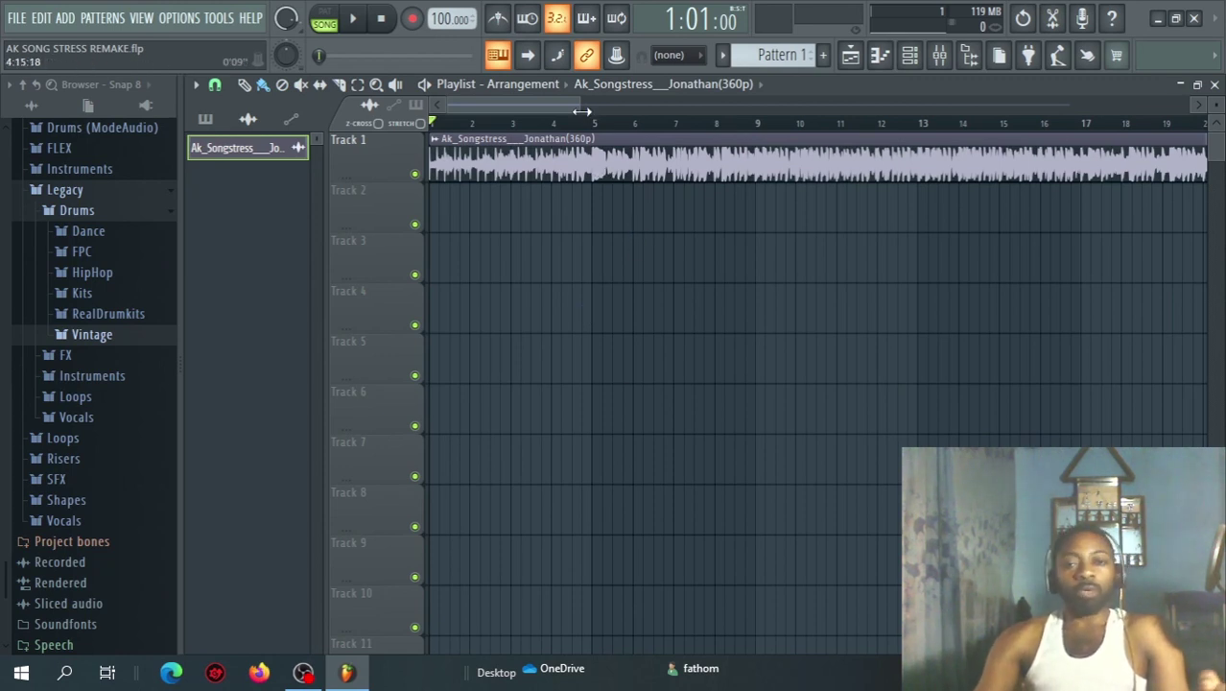
{"action": "left_click_drag", "start_coordinate": [581, 112], "coordinate": [504, 105]}
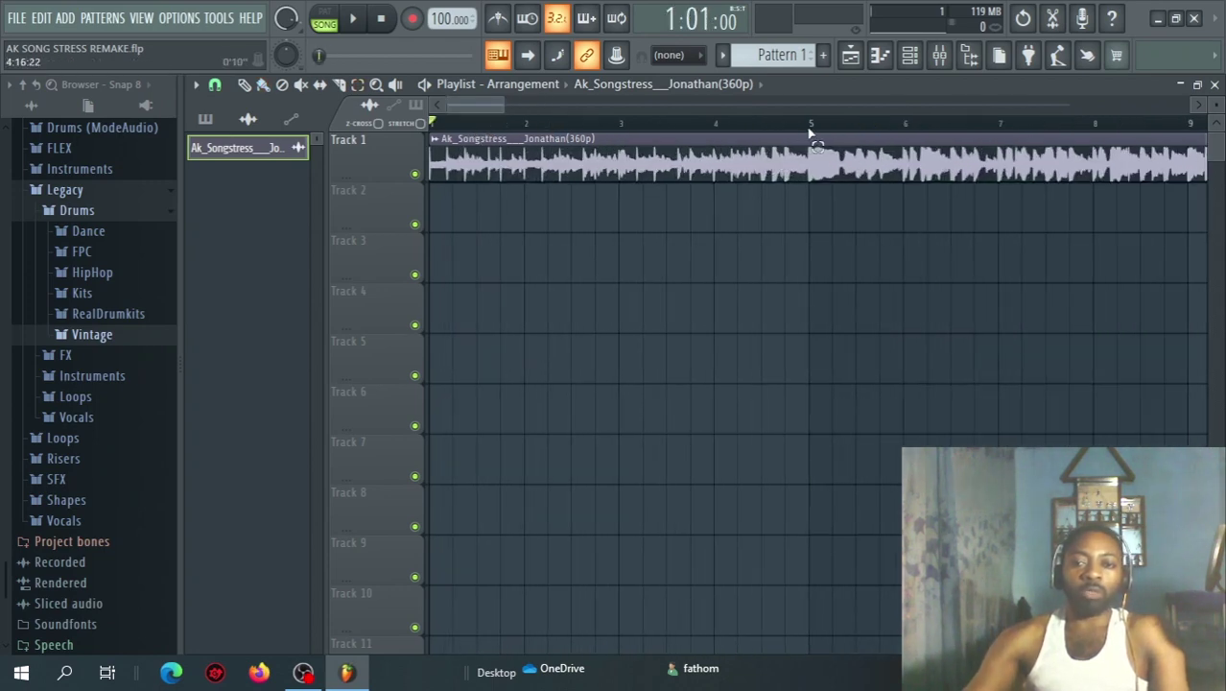
{"action": "left_click_drag", "start_coordinate": [809, 132], "coordinate": [768, 145]}
{"action": "left_click_drag", "start_coordinate": [768, 145], "coordinate": [431, 150]}
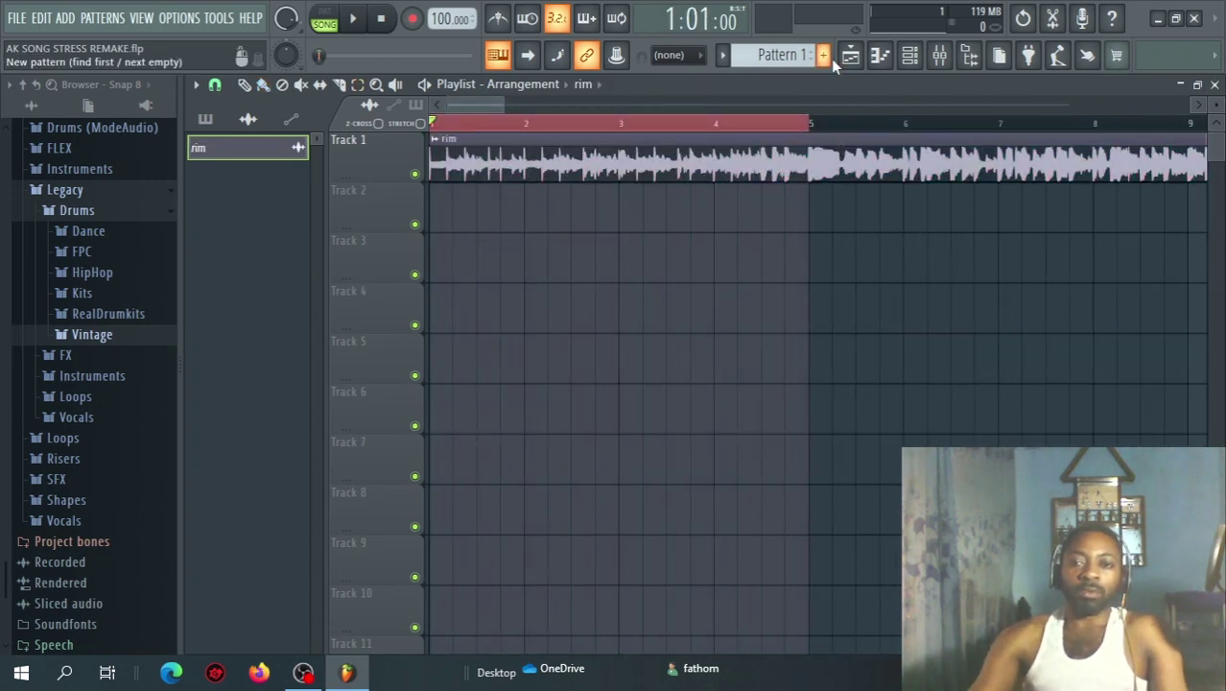
- Show the Unsorted channels in the channel rack and rename Pattern 1 as rim sho
{"action": "left_click", "coordinate": [910, 55]}
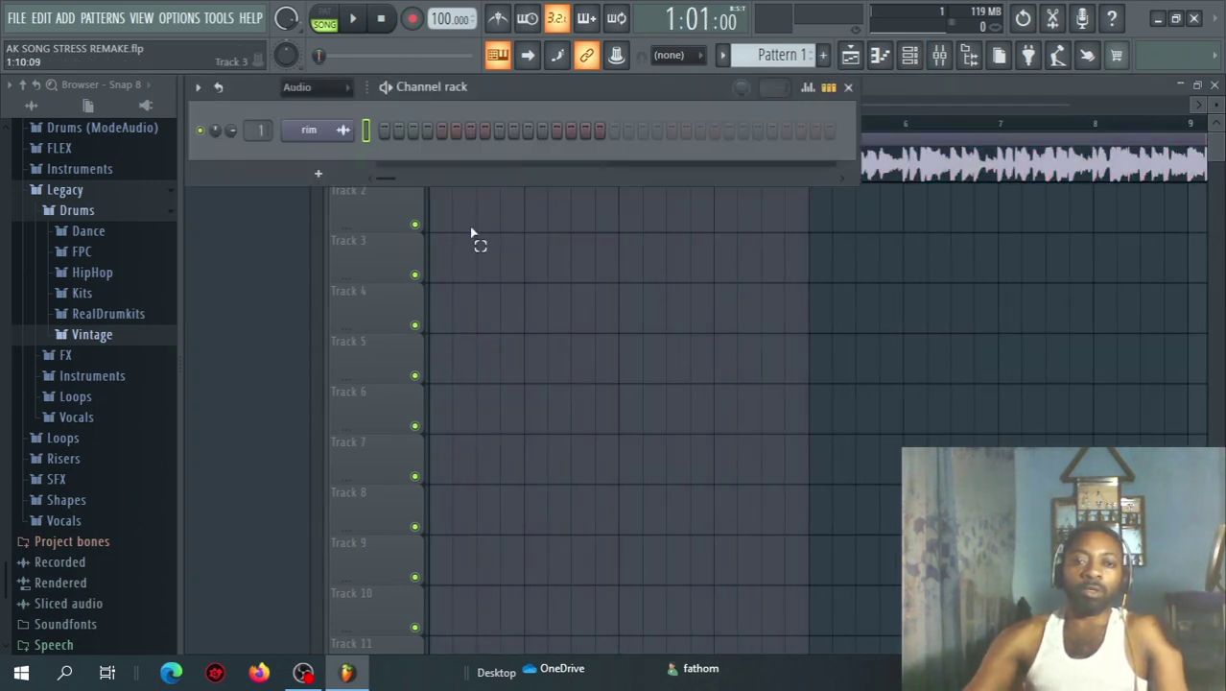
{"action": "left_click", "coordinate": [329, 89]}
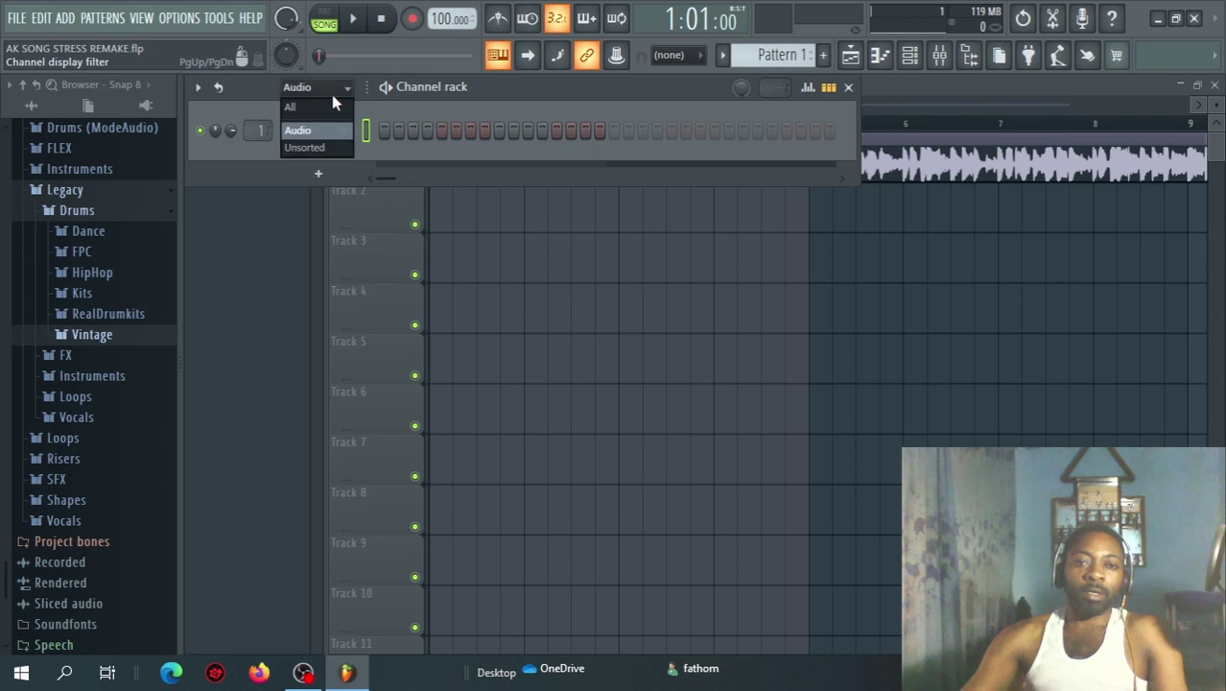
{"action": "left_click", "coordinate": [342, 147]}
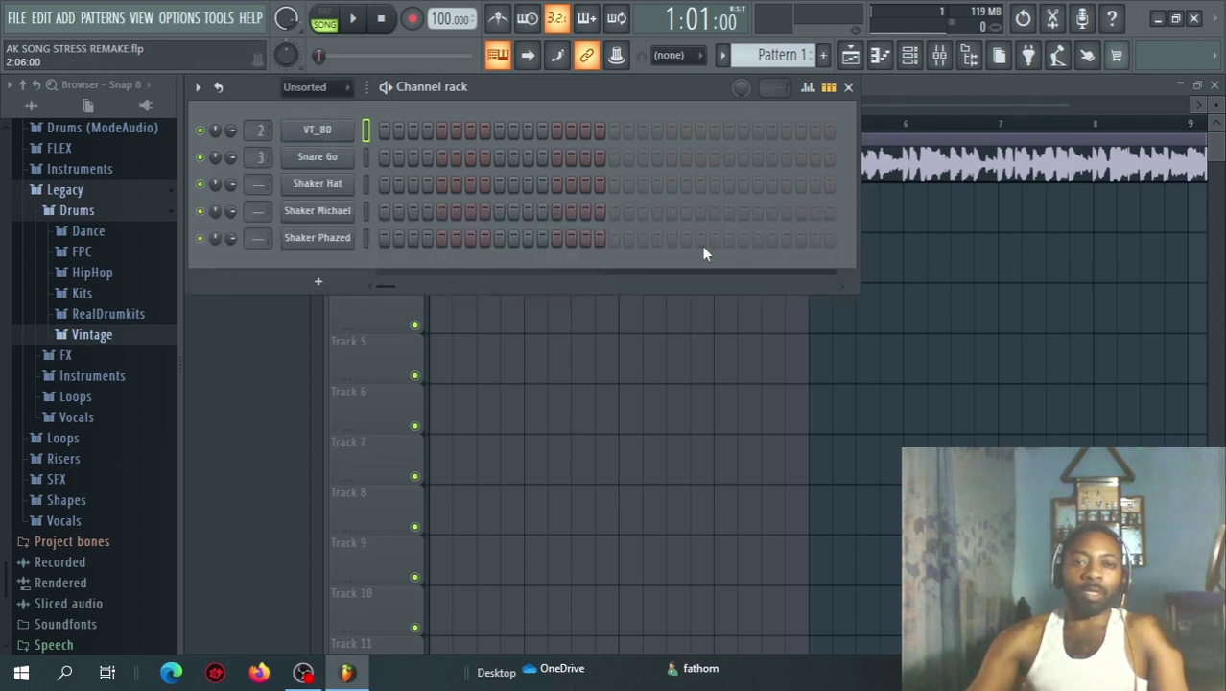
{"action": "left_click", "coordinate": [851, 56]}
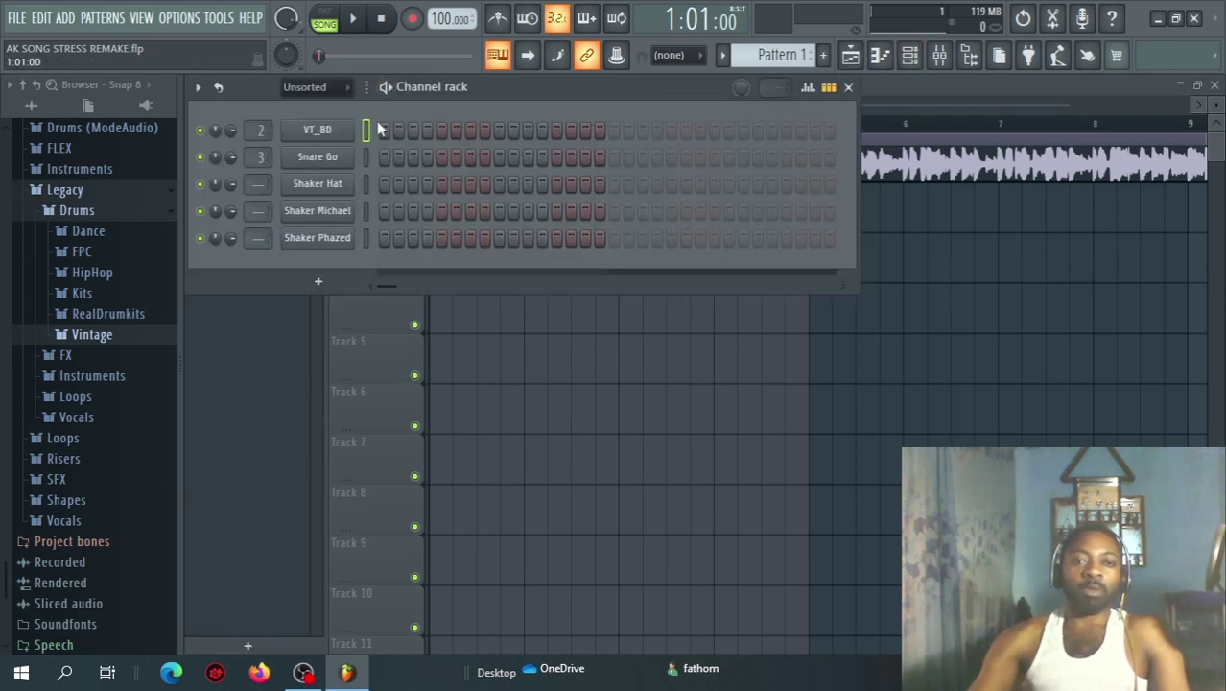
{"action": "left_click", "coordinate": [782, 55]}
{"action": "left_click", "coordinate": [969, 144]}
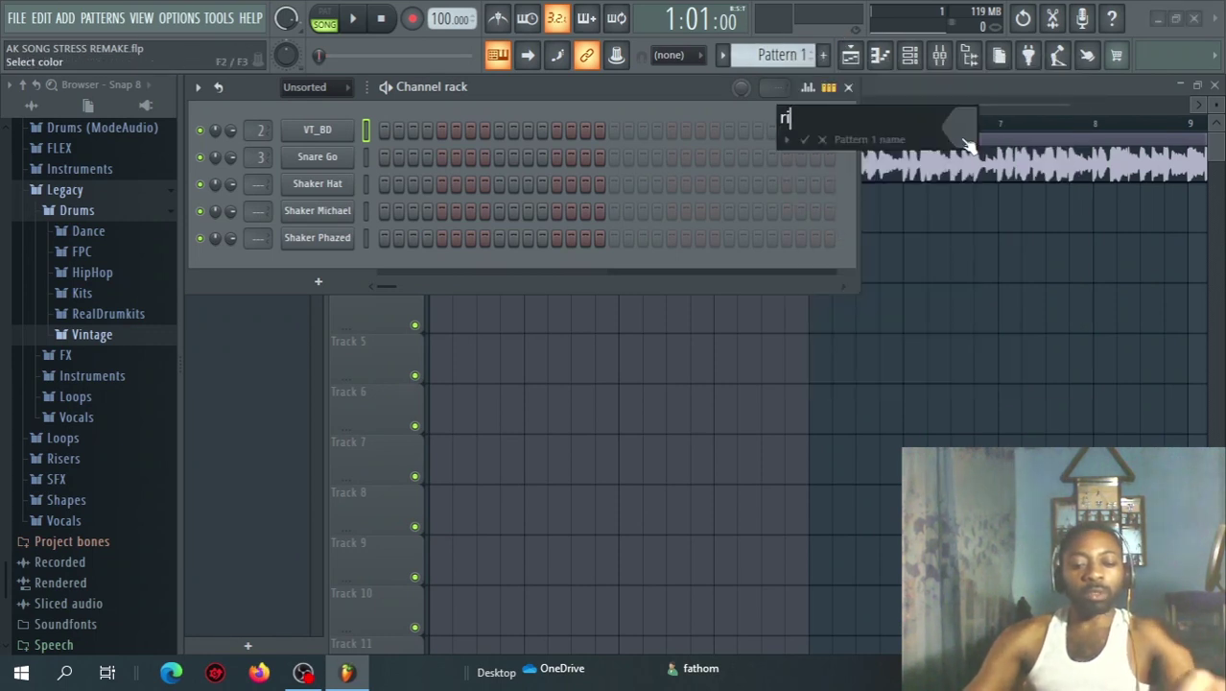
{"action": "key", "text": "Return"}
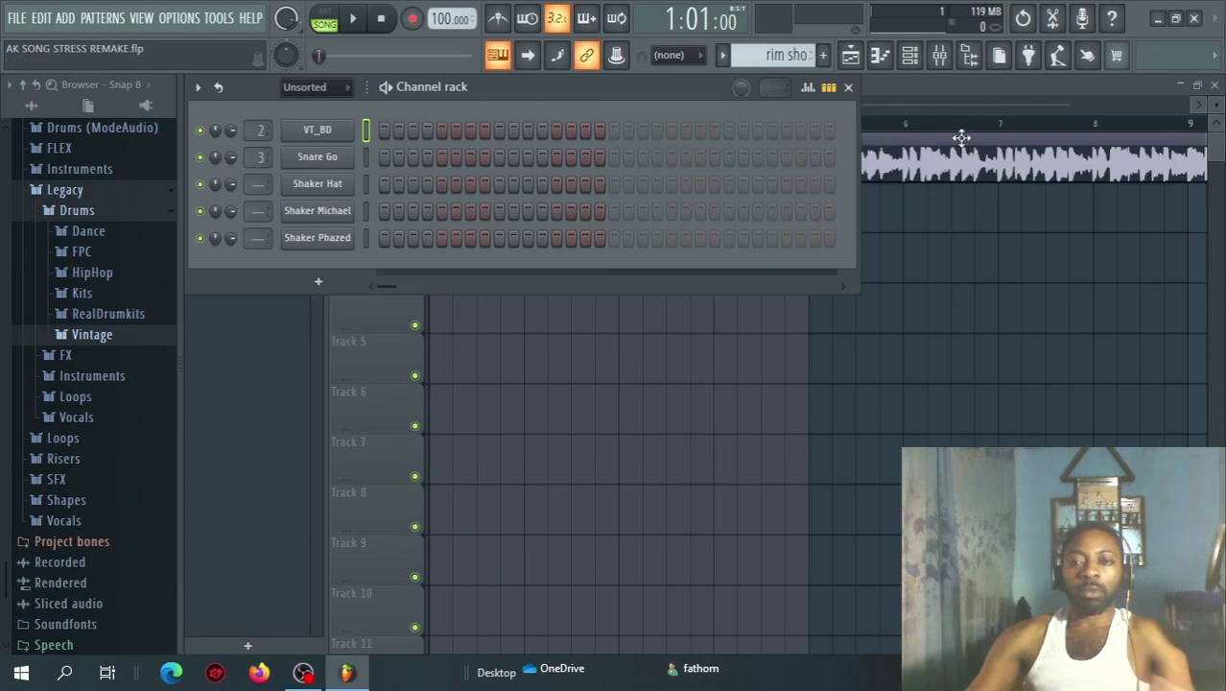
- Place the rim sho pattern on Track 2 at bar 1 of the playlist
{"action": "left_click_drag", "start_coordinate": [459, 345], "coordinate": [423, 205]}
{"action": "left_click", "coordinate": [939, 55]}
{"action": "left_click", "coordinate": [940, 54]}
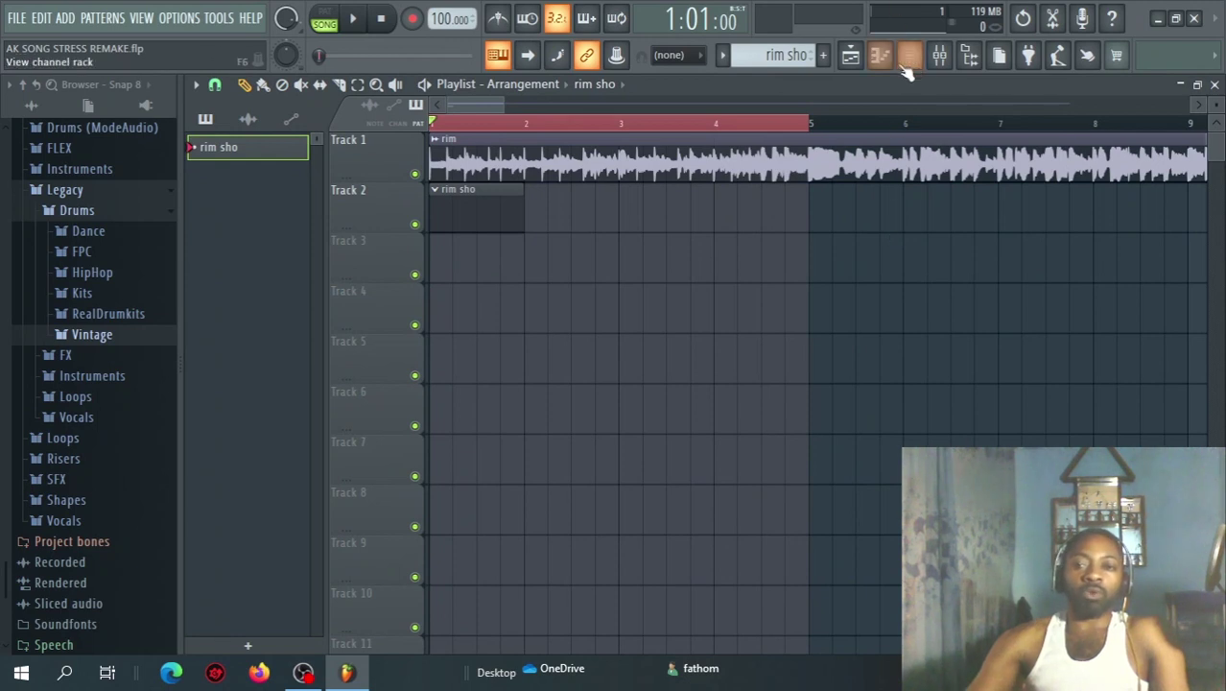
- Audition the Yawbeatz rim samples in the kit's One Shot Rim Shot folder and add Yawbeatz _ Rim (8) to the channel rack
{"action": "left_click", "coordinate": [909, 55]}
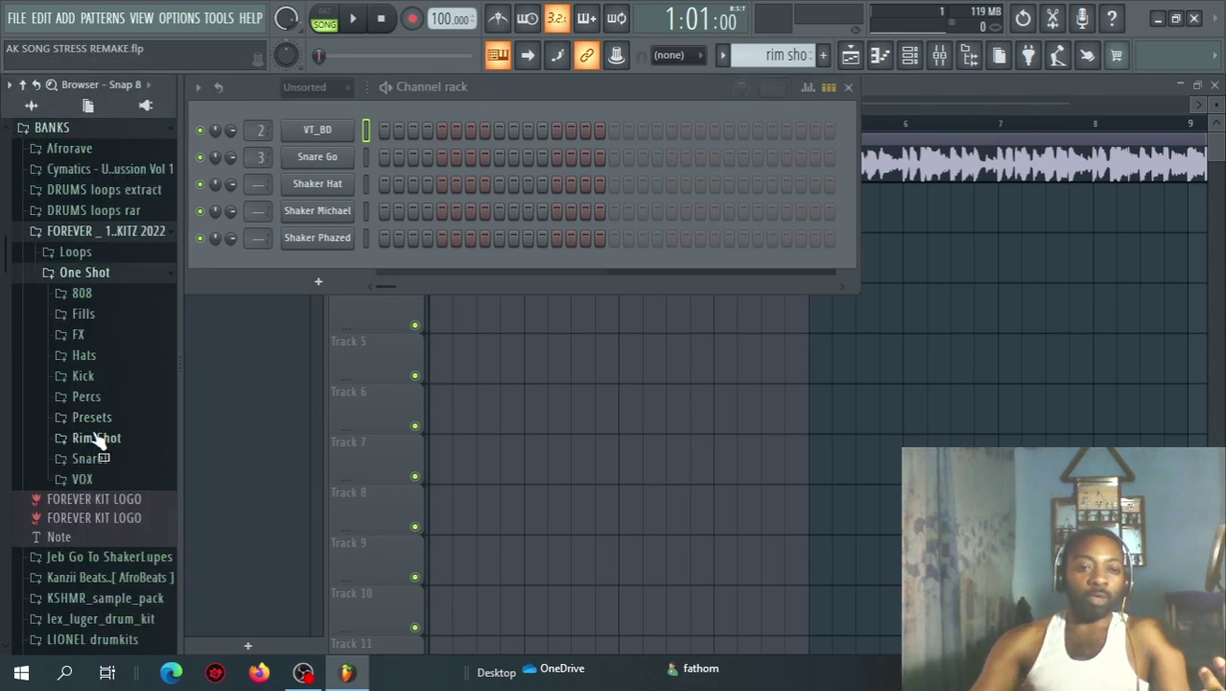
{"action": "left_click", "coordinate": [99, 438]}
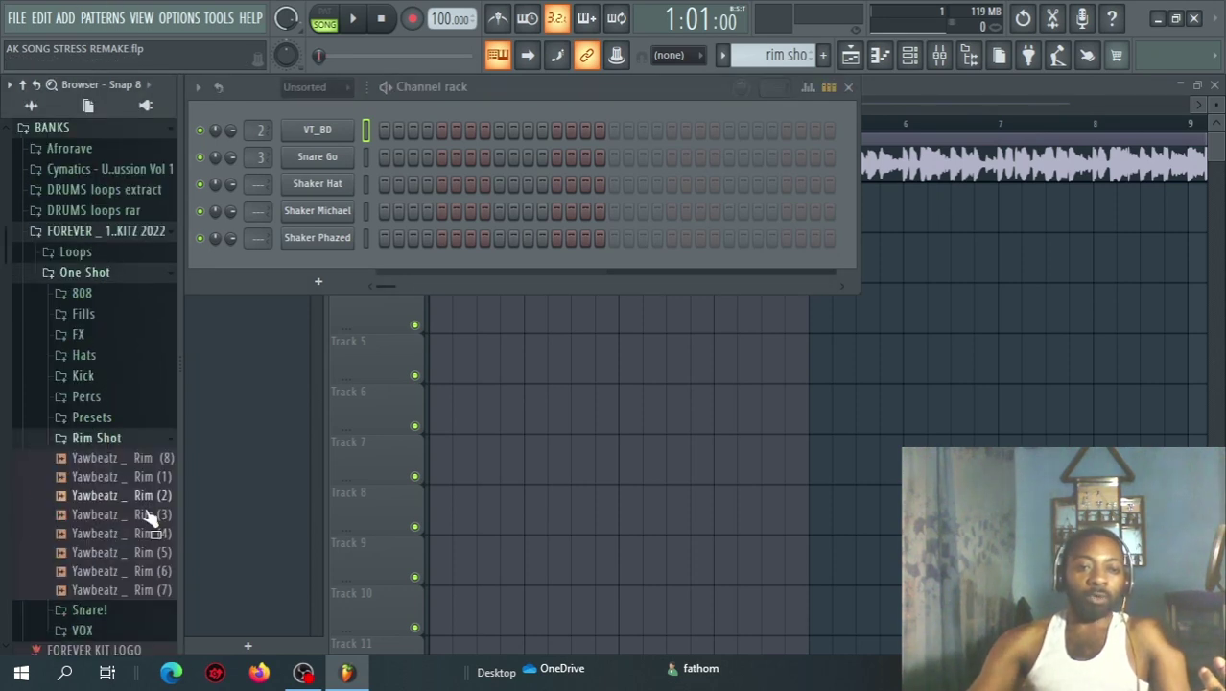
{"action": "left_click", "coordinate": [126, 475]}
{"action": "key", "text": "Down"}
{"action": "key", "text": "Down"}
{"action": "key", "text": "Down"}
{"action": "key", "text": "Down"}
{"action": "key", "text": "Down"}
{"action": "key", "text": "Down"}
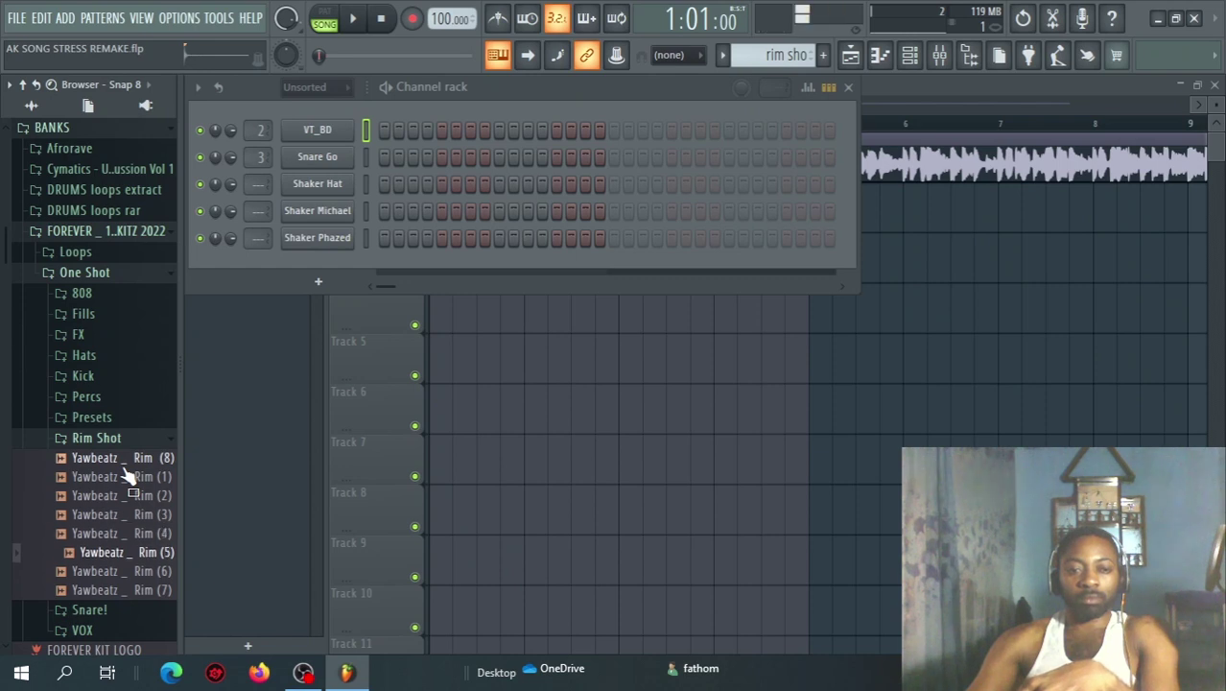
{"action": "left_click", "coordinate": [123, 459]}
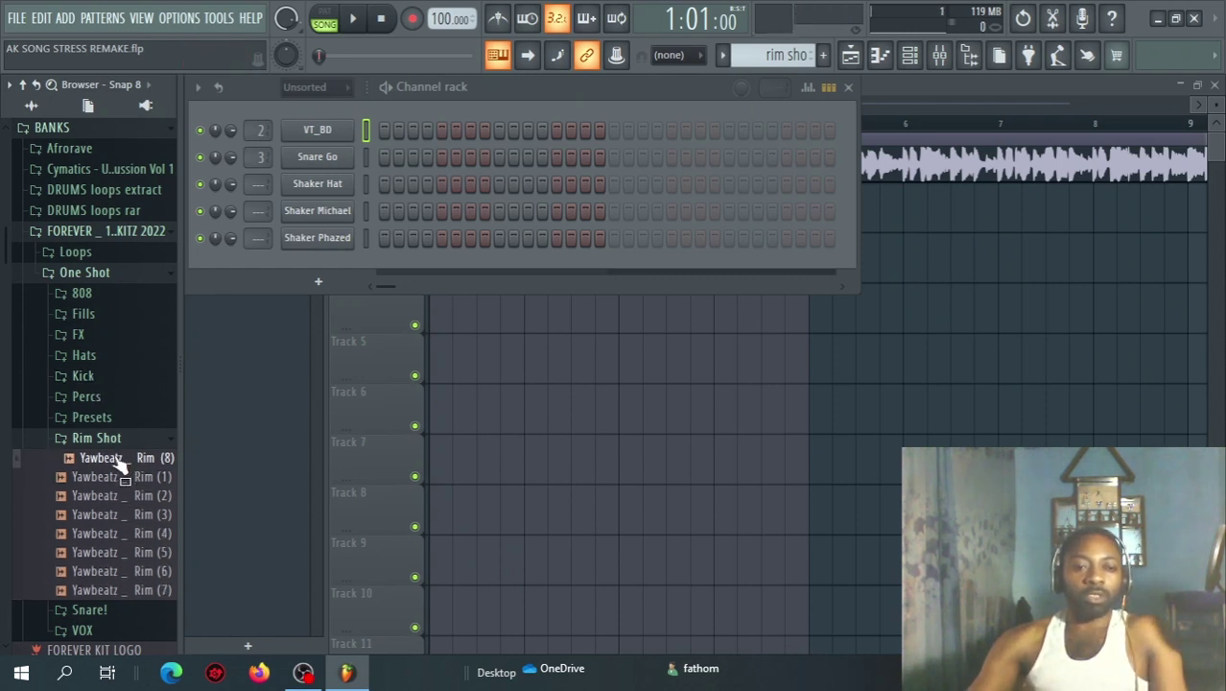
{"action": "left_click_drag", "start_coordinate": [142, 458], "coordinate": [307, 254]}
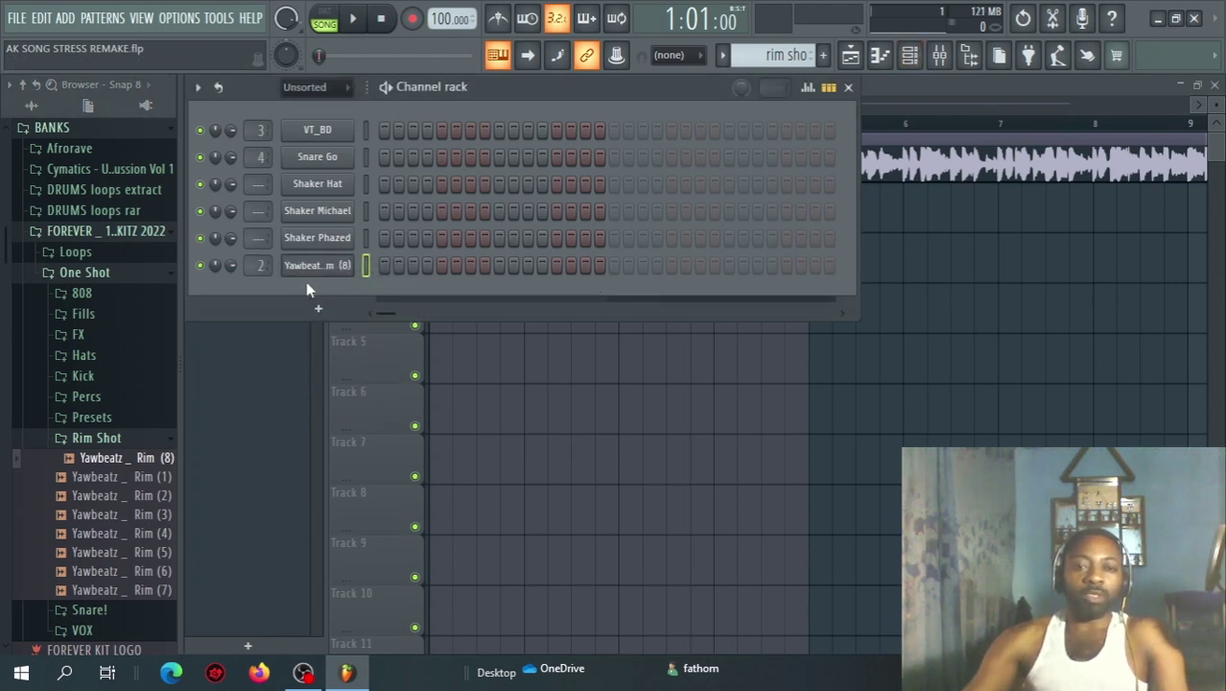
- Program the Yawbeatz _ Rim (8) channel with hits on steps 1, 4, 7, 11 and 13, checking them against the song
{"action": "left_click", "coordinate": [386, 269]}
{"action": "key", "text": "space"}
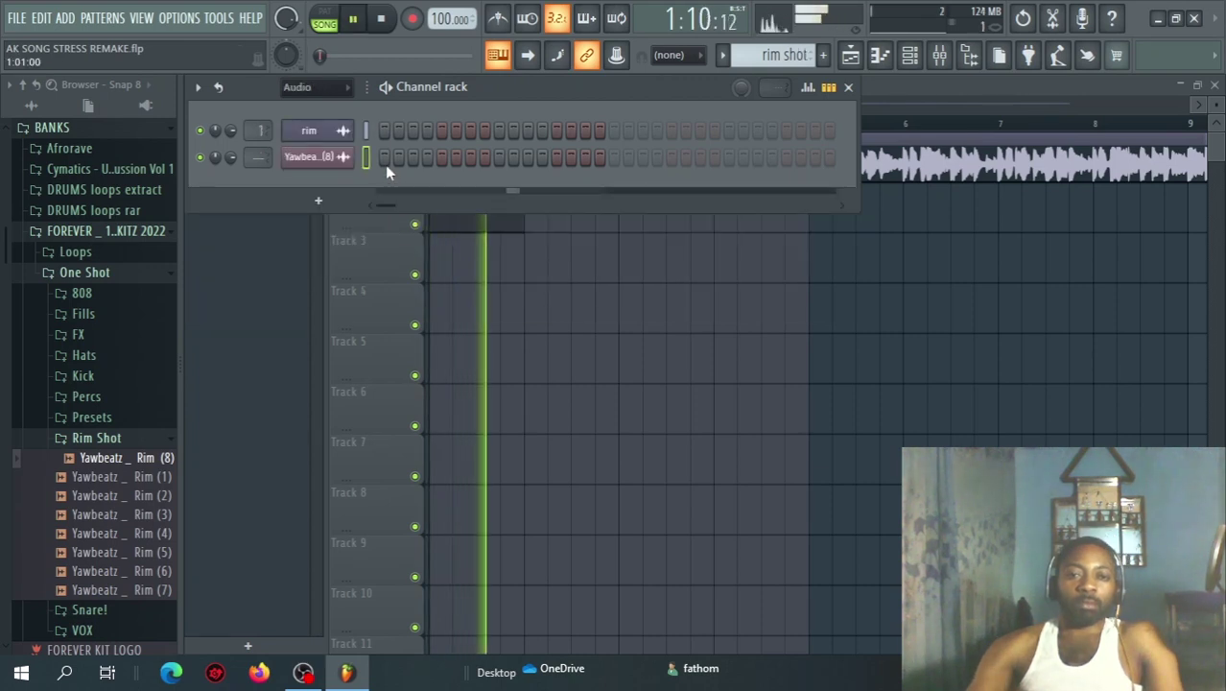
{"action": "key", "text": "space"}
{"action": "left_click", "coordinate": [383, 159]}
{"action": "key", "text": "space"}
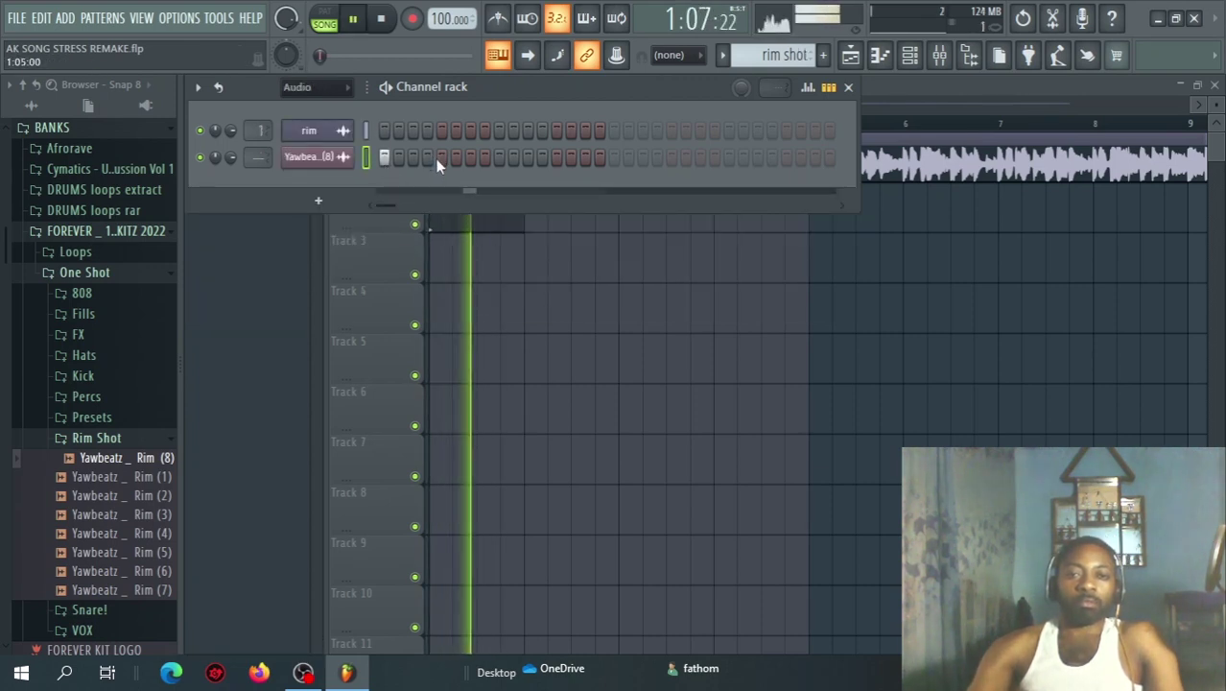
{"action": "left_click", "coordinate": [427, 158]}
{"action": "left_click", "coordinate": [470, 158]}
{"action": "key", "text": "space"}
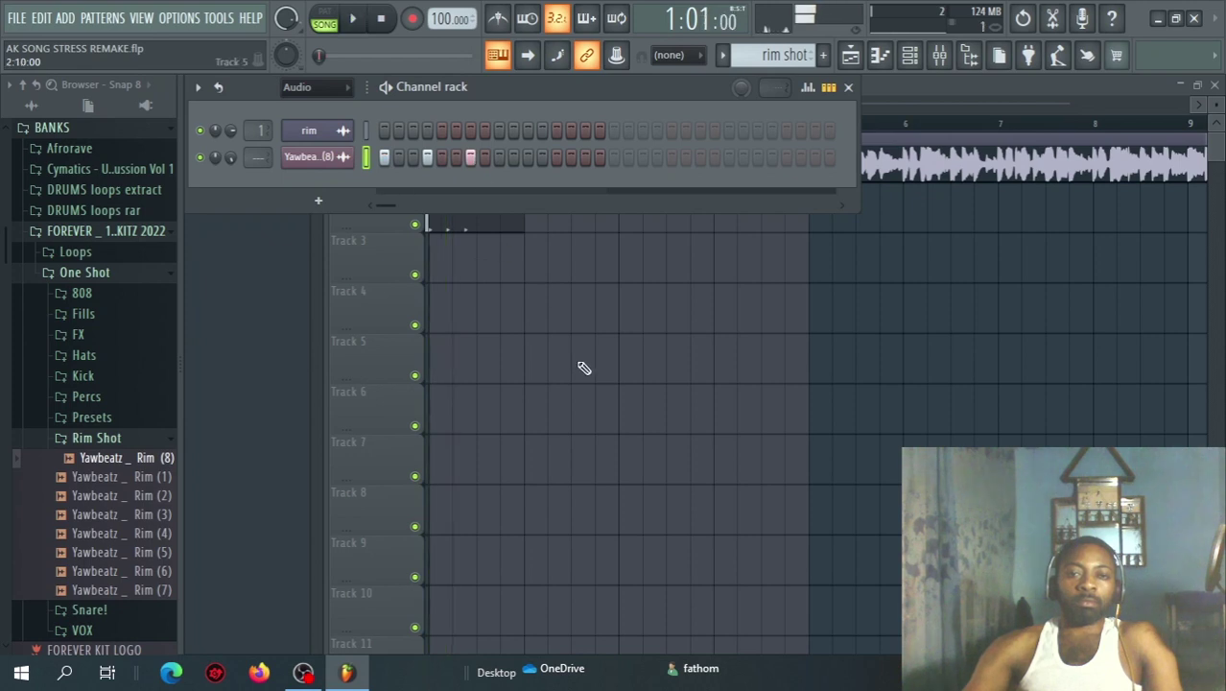
{"action": "left_click", "coordinate": [556, 159]}
{"action": "key", "text": "space"}
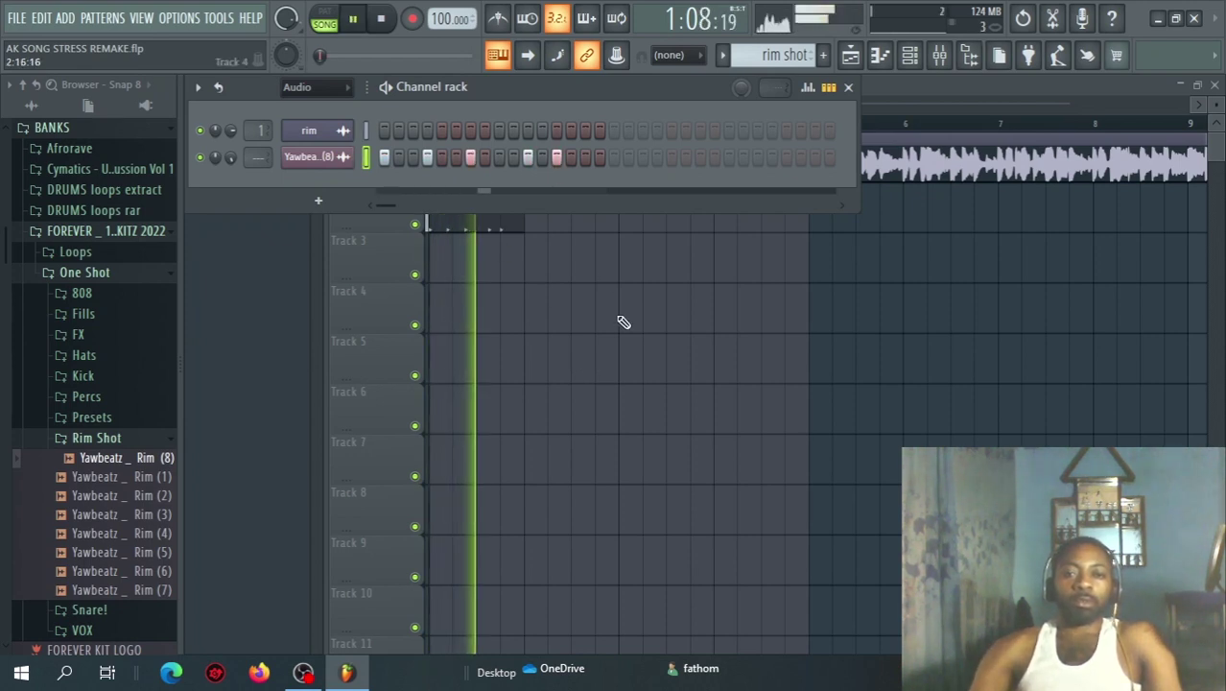
{"action": "key", "text": "space"}
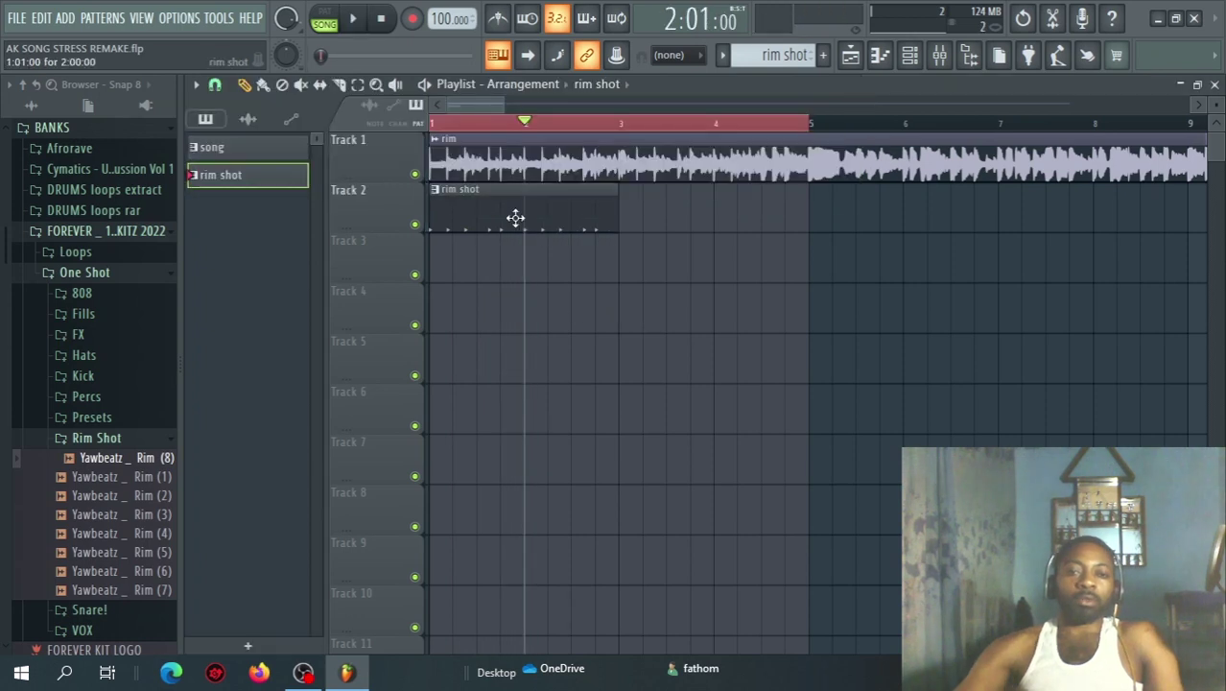
- Duplicate the two-bar rim shot clip on Track 2 to cover bars 3 and 4, and save the project
{"action": "key", "text": "ctrl+b"}
{"action": "left_click", "coordinate": [16, 17]}
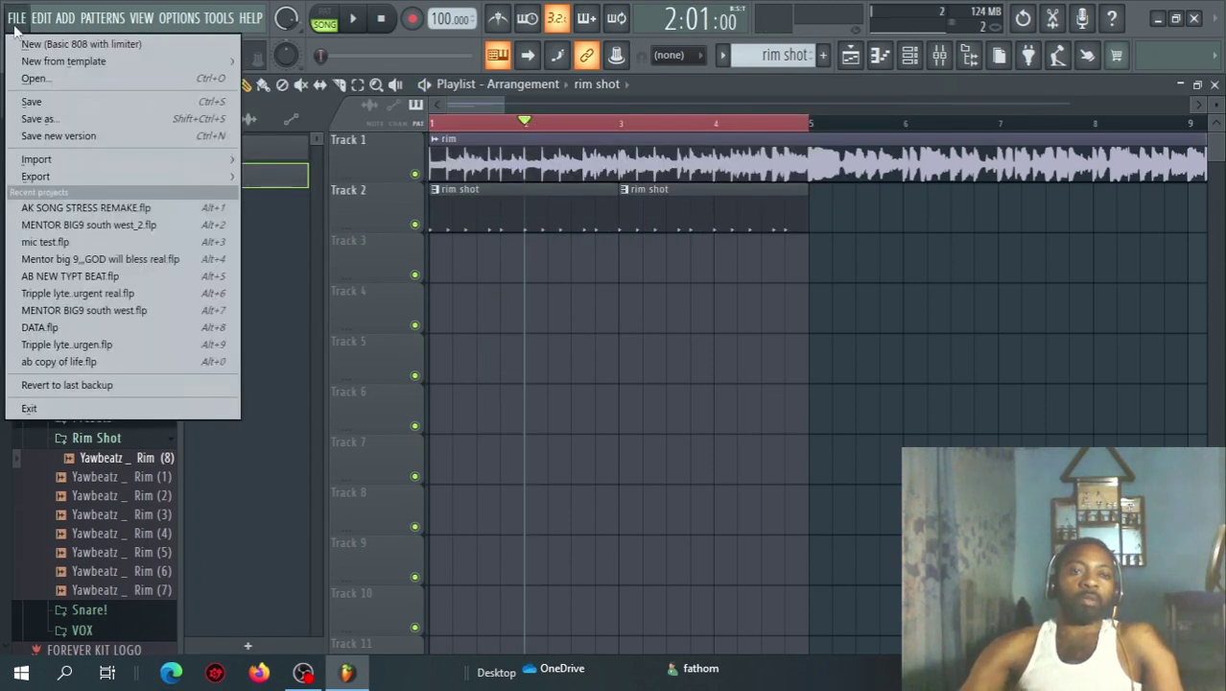
{"action": "left_click", "coordinate": [76, 109]}
- Create a new pattern named shaker and collapse the BANKS sample folders in the browser
{"action": "key", "text": "F6"}
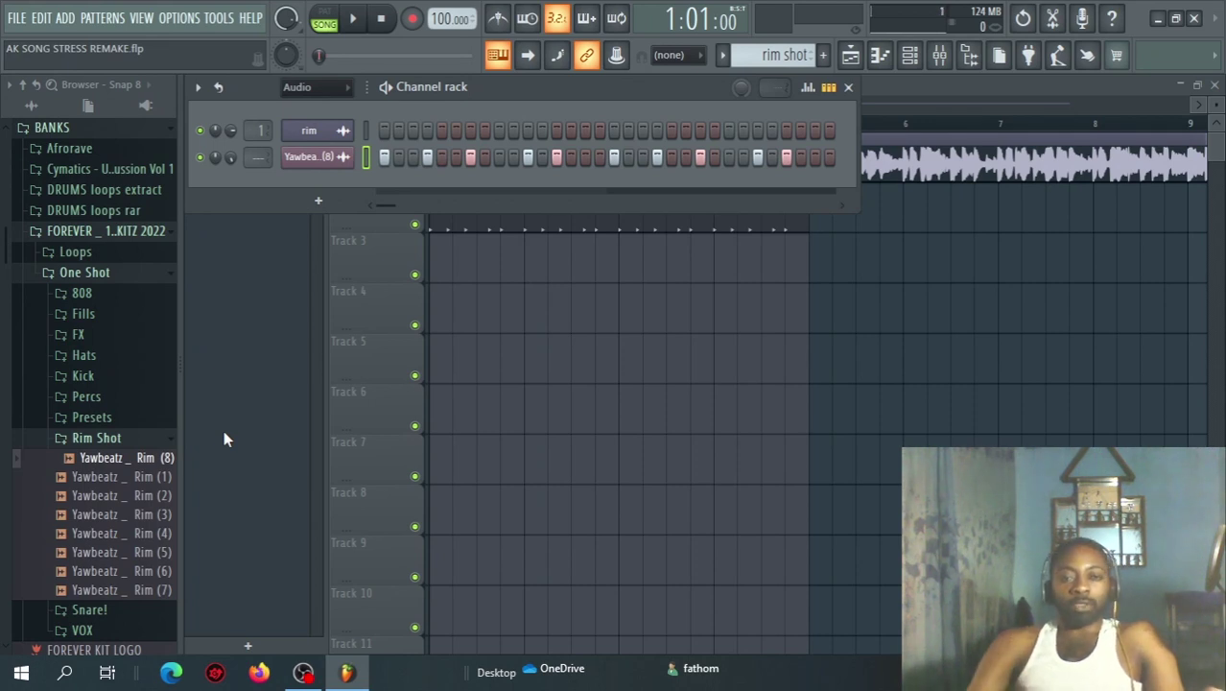
{"action": "left_click", "coordinate": [83, 230]}
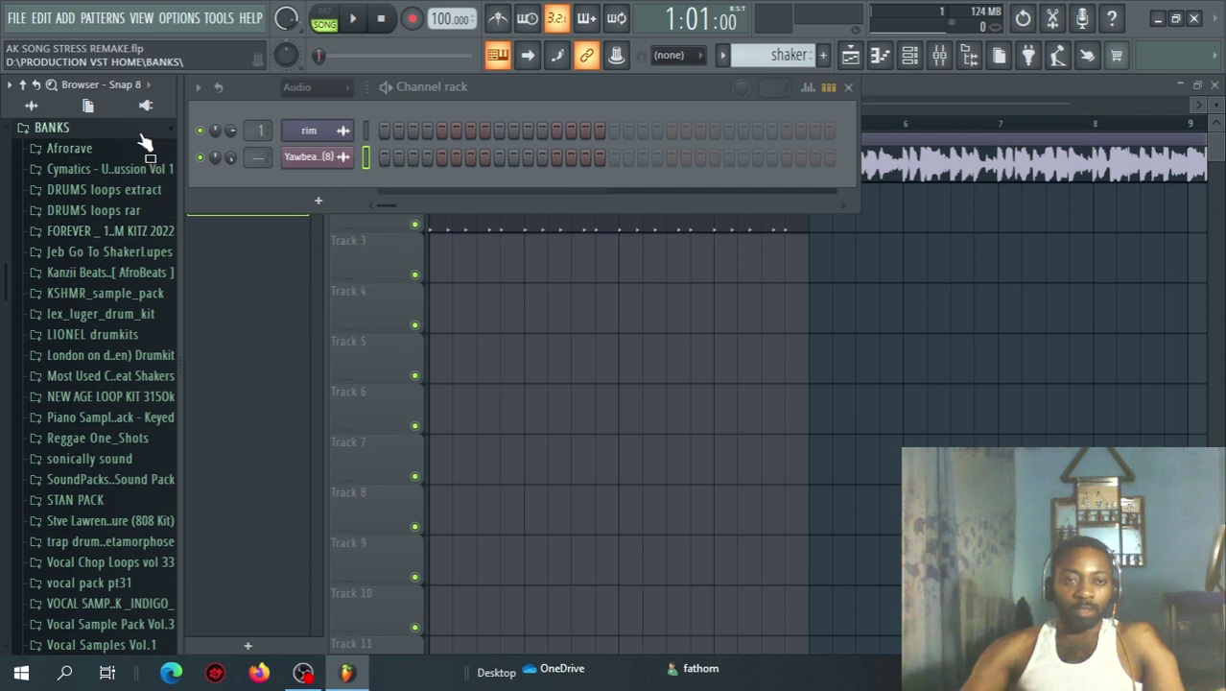
{"action": "left_click", "coordinate": [52, 127]}
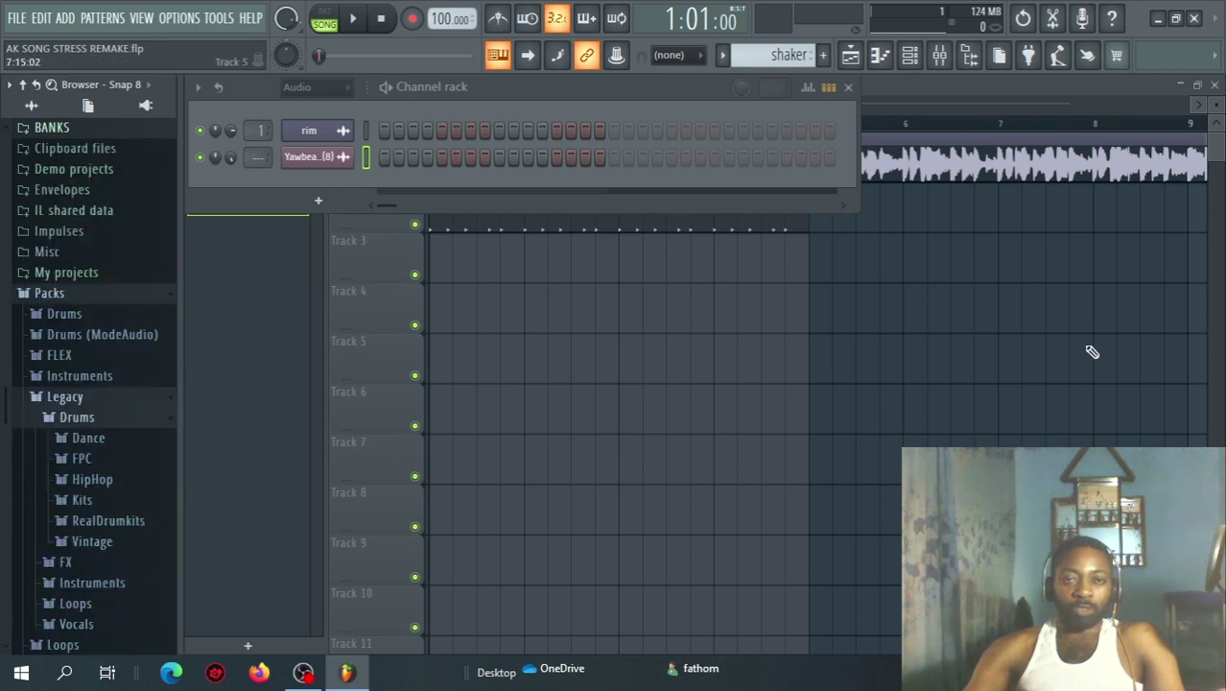
- Audition the Shaker Hat channel and place the shaker pattern on Track 3 at bar 1
{"action": "left_click", "coordinate": [910, 59]}
{"action": "scroll", "coordinate": [360, 143], "scroll_direction": "down", "scroll_amount": 1}
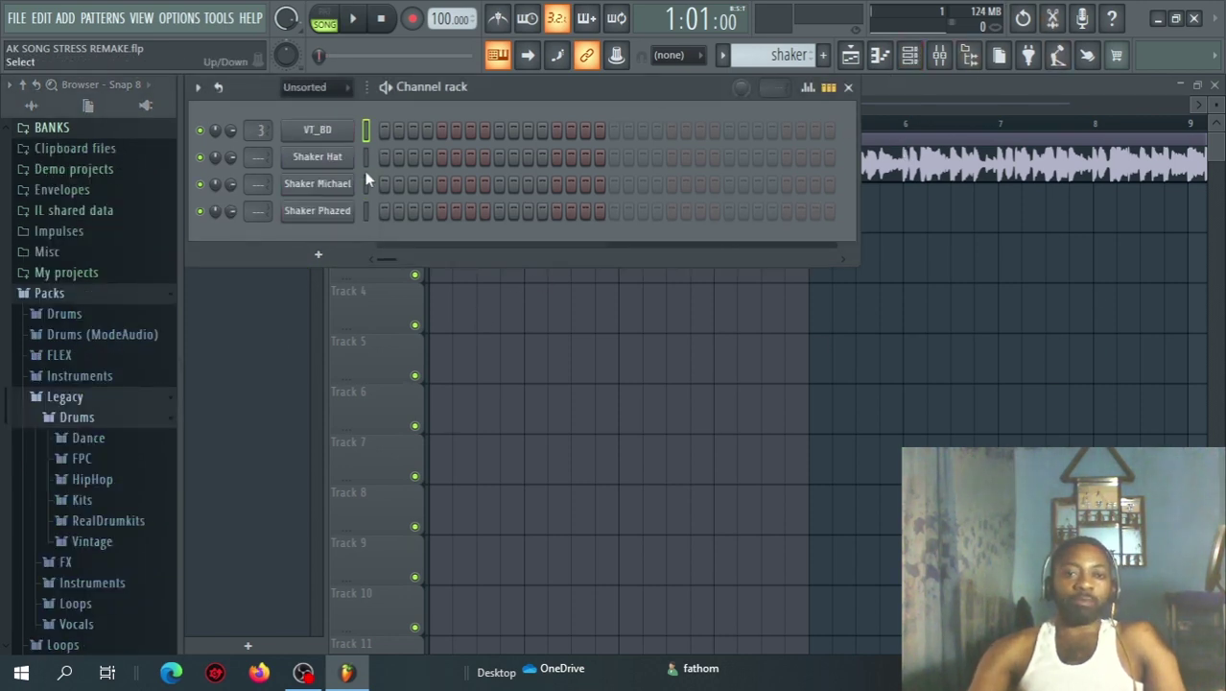
{"action": "key", "text": "b"}
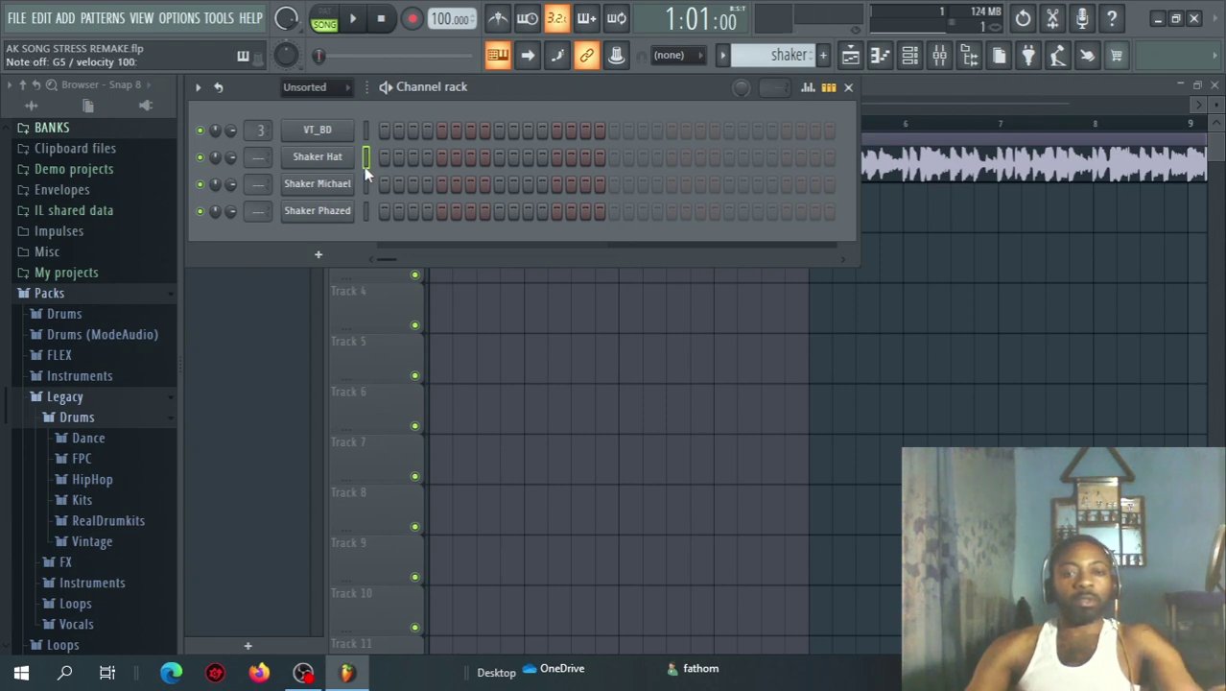
{"action": "key", "text": "F6"}
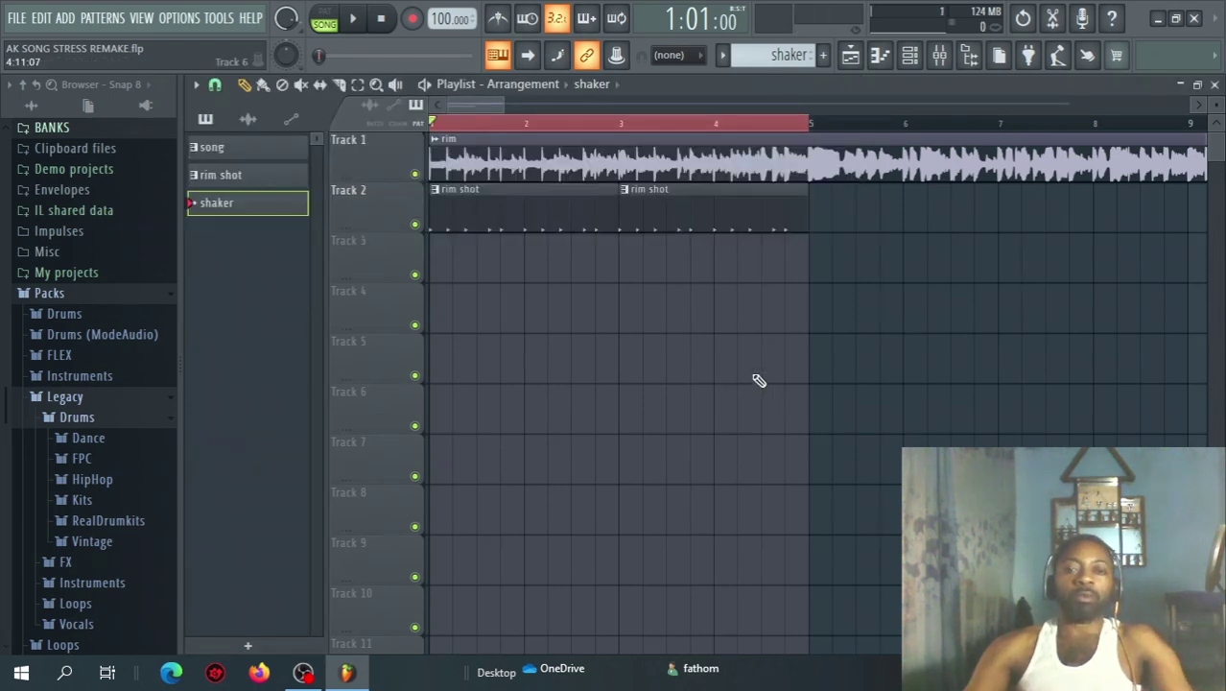
{"action": "left_click_drag", "start_coordinate": [483, 261], "coordinate": [431, 260]}
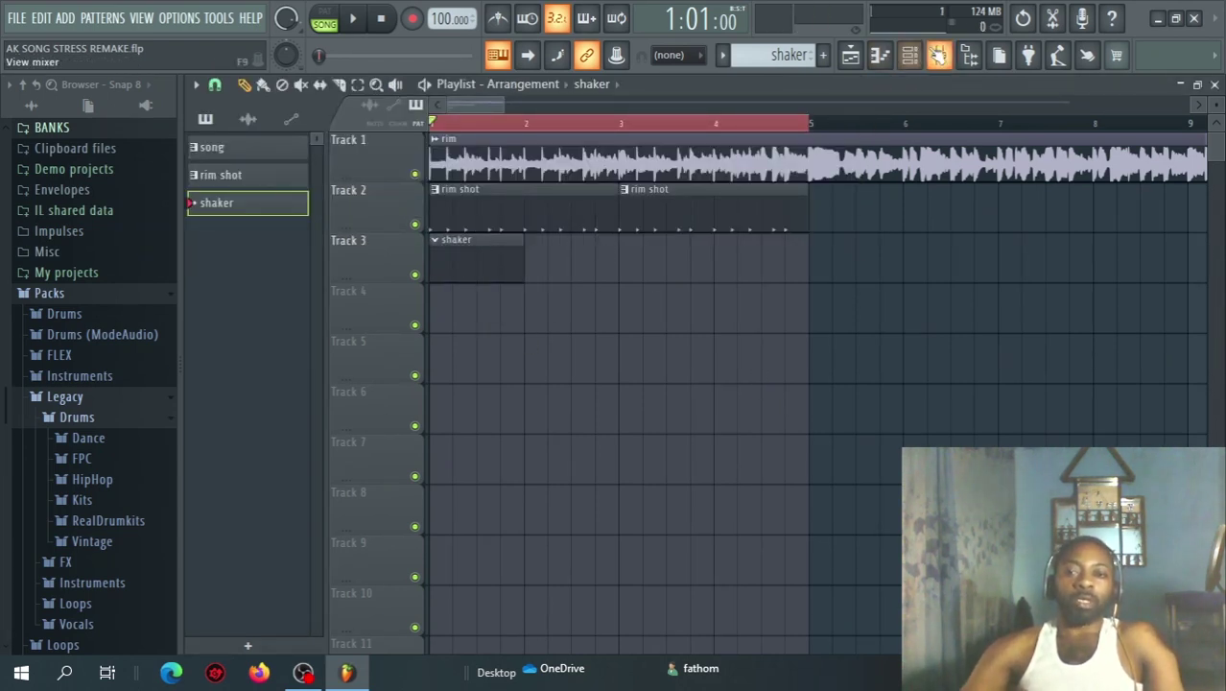
- Open the Shaker Hat channel in the piano roll and place E5 notes on steps 3 and 4, checking them by ear
{"action": "left_click", "coordinate": [921, 55]}
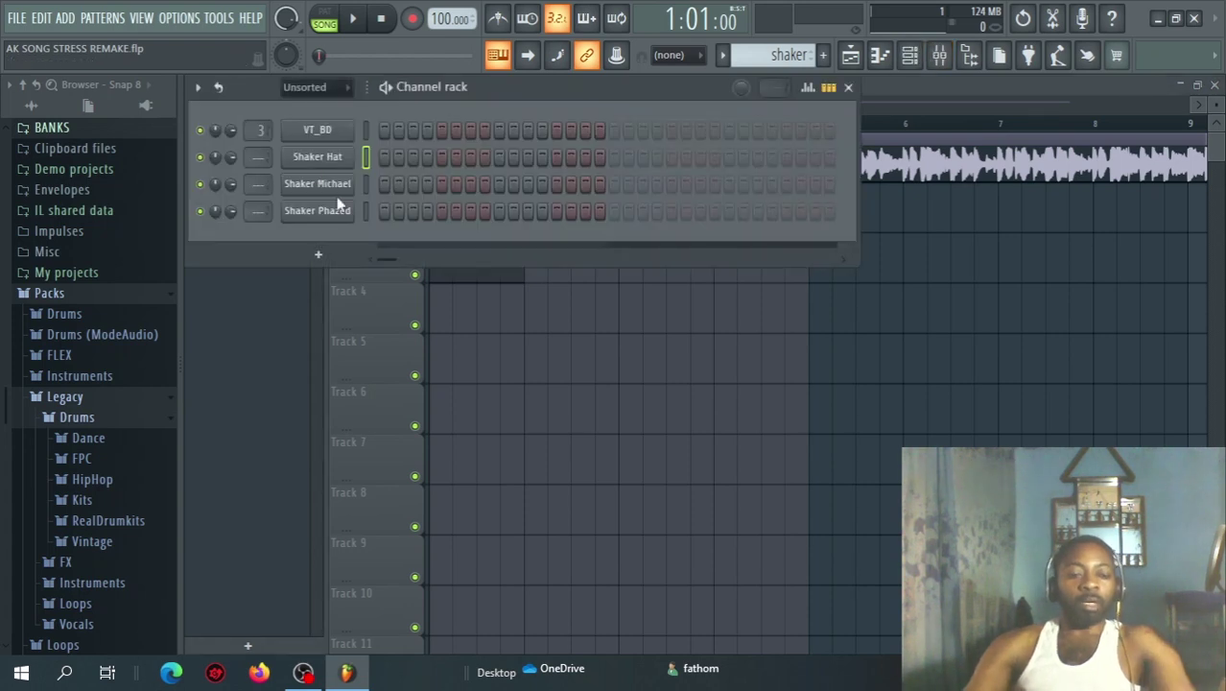
{"action": "key", "text": "F7"}
{"action": "left_click_drag", "start_coordinate": [421, 247], "coordinate": [422, 219]}
{"action": "key", "text": "space"}
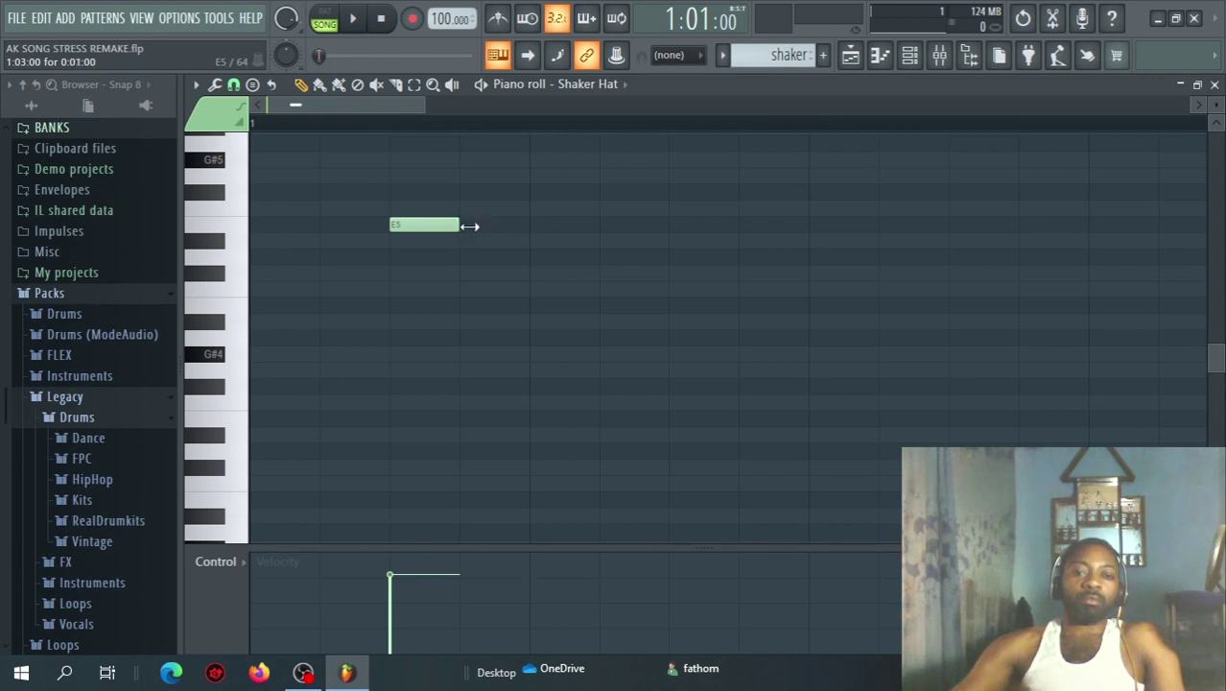
{"action": "left_click", "coordinate": [532, 226]}
{"action": "left_click_drag", "start_coordinate": [510, 227], "coordinate": [476, 230]}
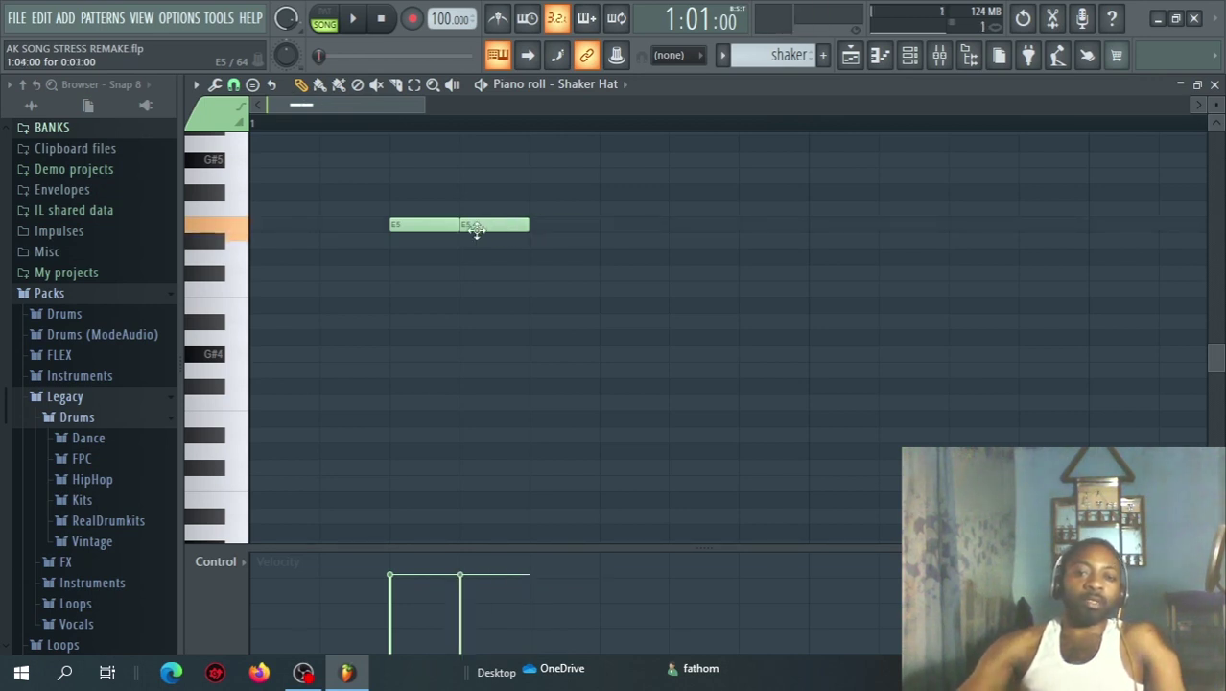
{"action": "key", "text": "space"}
- Add Shaker Hat E5 notes on steps 7, 8, 11, 12, 15 and 16 of bar 1, playing them against the song
{"action": "left_click", "coordinate": [673, 225]}
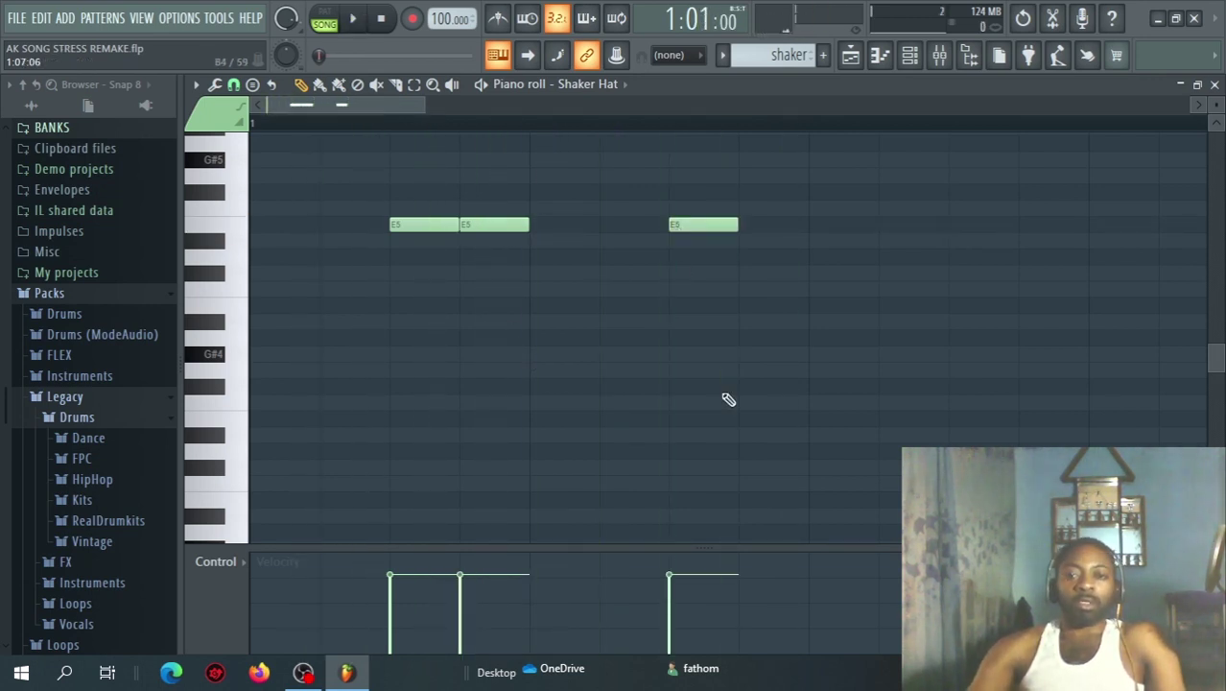
{"action": "key", "text": "space"}
{"action": "key", "text": "space"}
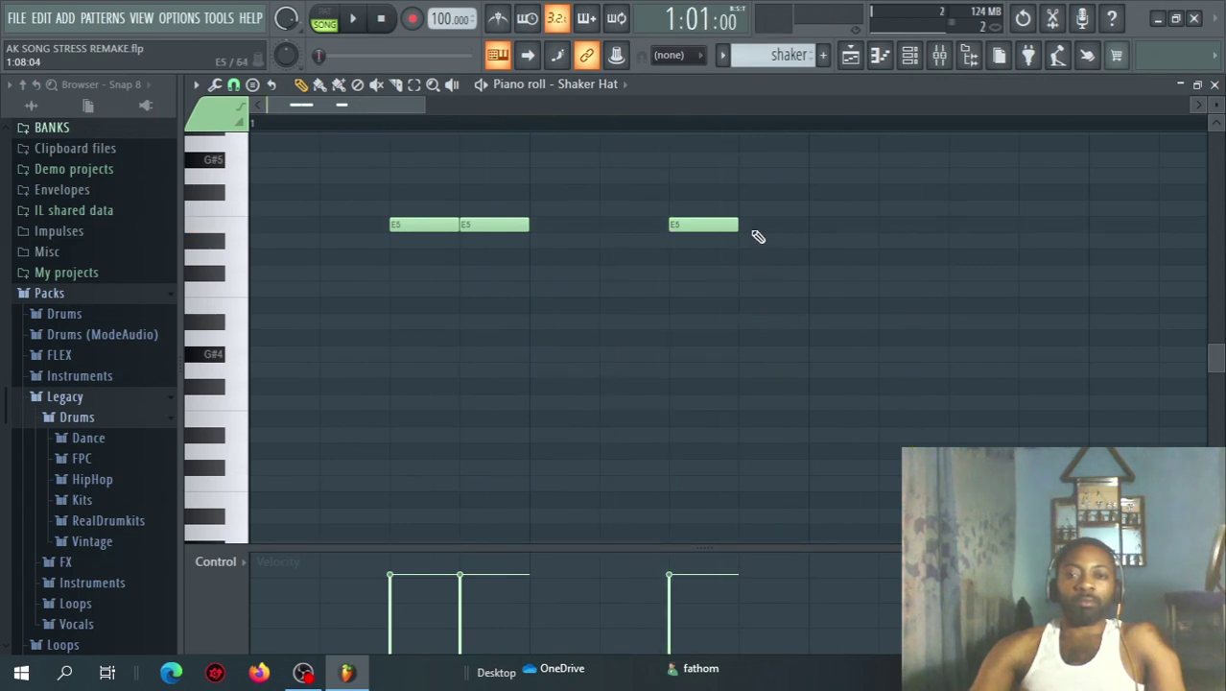
{"action": "left_click", "coordinate": [744, 227]}
{"action": "left_click", "coordinate": [953, 227]}
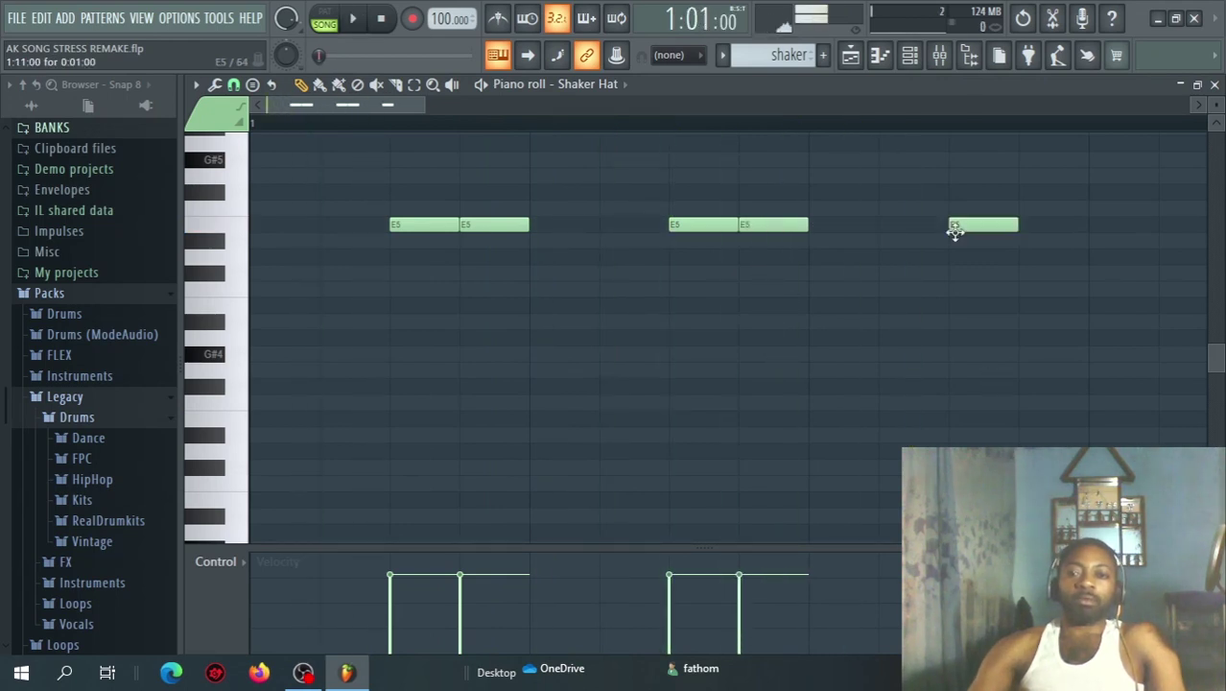
{"action": "left_click", "coordinate": [1027, 226]}
{"action": "key", "text": "space"}
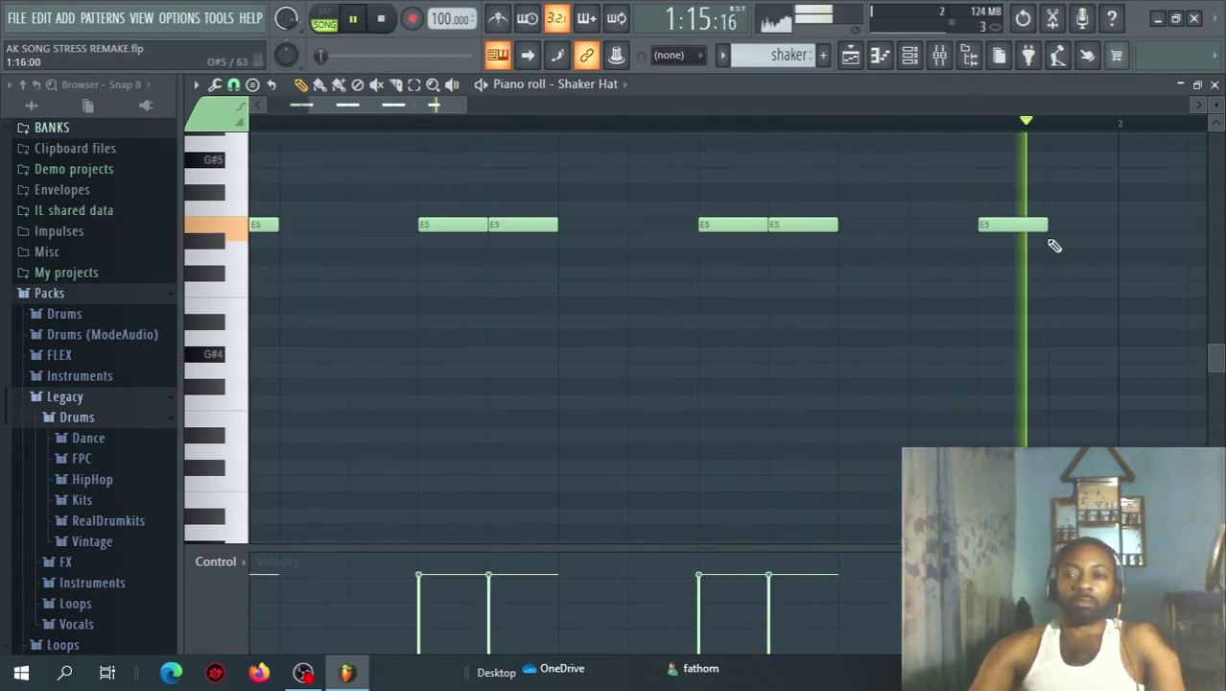
{"action": "key", "text": "space"}
{"action": "left_click_drag", "start_coordinate": [1052, 235], "coordinate": [1051, 219]}
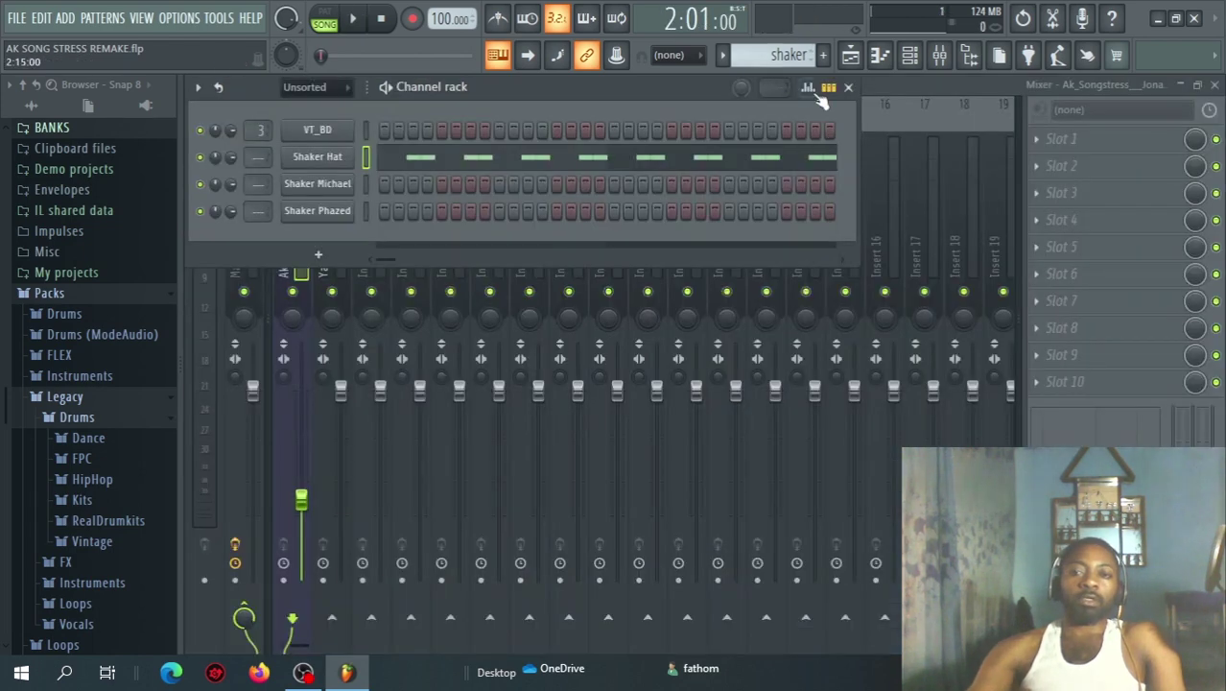
- Duplicate the two-bar shaker clip on Track 3 to cover bars 3 and 4 and play it with the song
{"action": "left_click", "coordinate": [850, 55]}
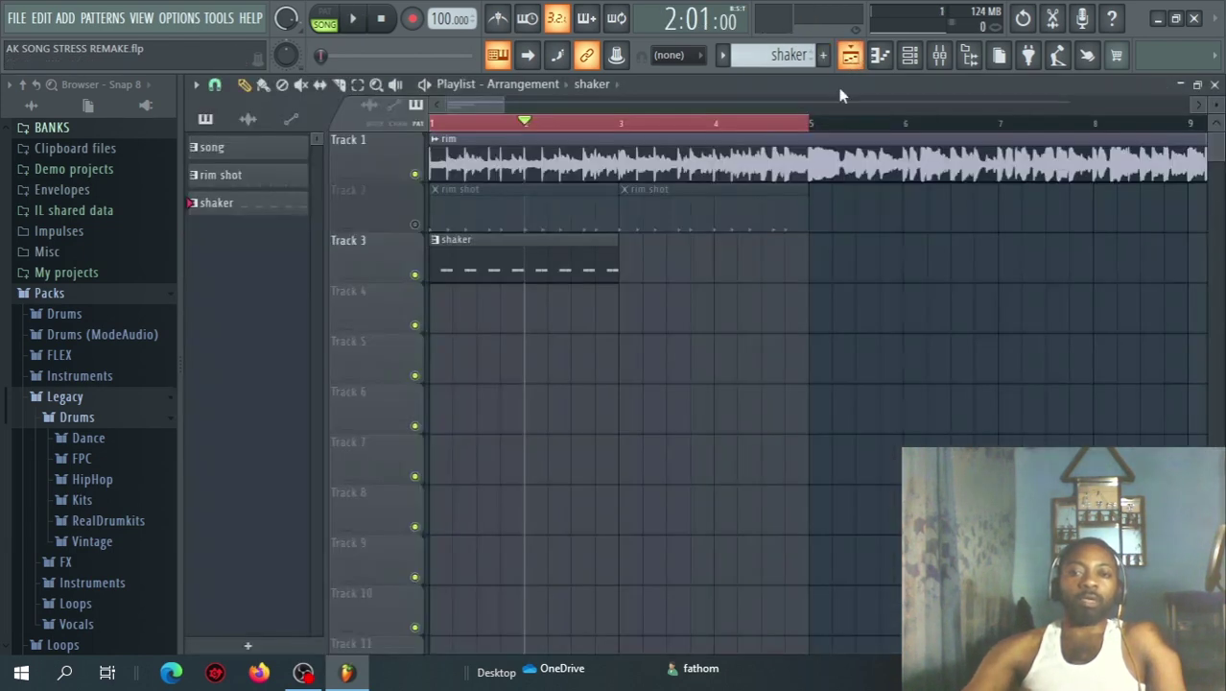
{"action": "left_click", "coordinate": [503, 250]}
{"action": "left_click", "coordinate": [628, 275]}
{"action": "key", "text": "space"}
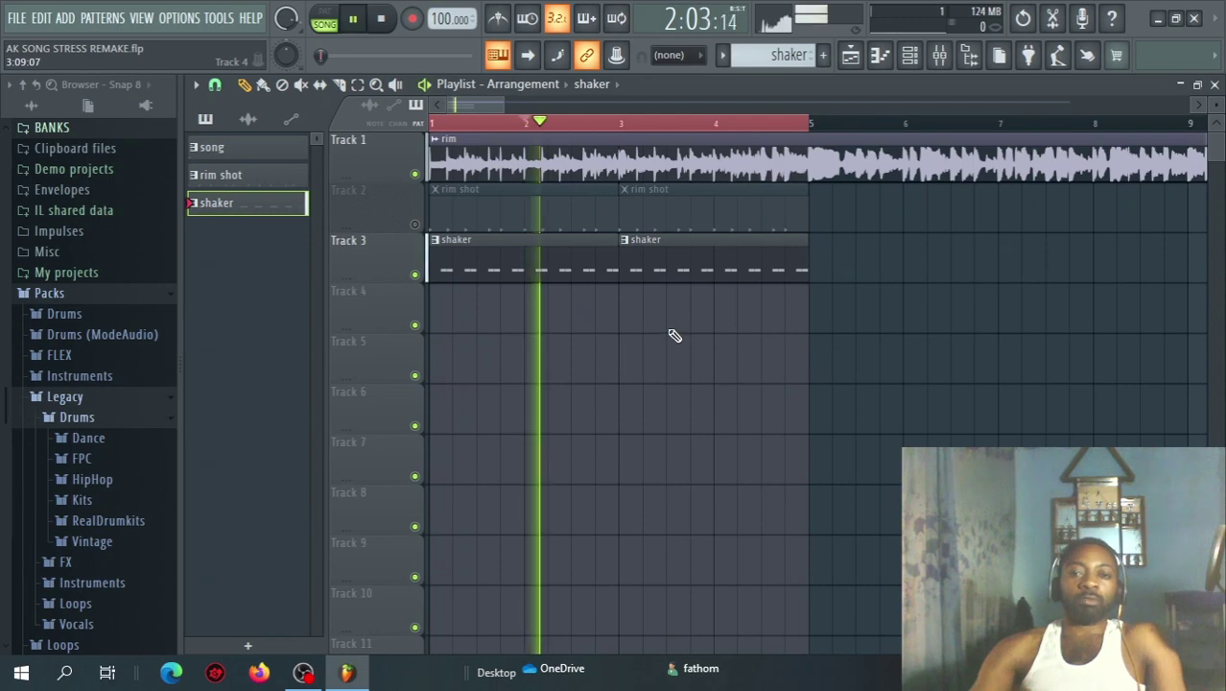
{"action": "key", "text": "space"}
- Save the project and play the rim shot and shaker patterns together with the reference song
{"action": "left_click", "coordinate": [16, 17]}
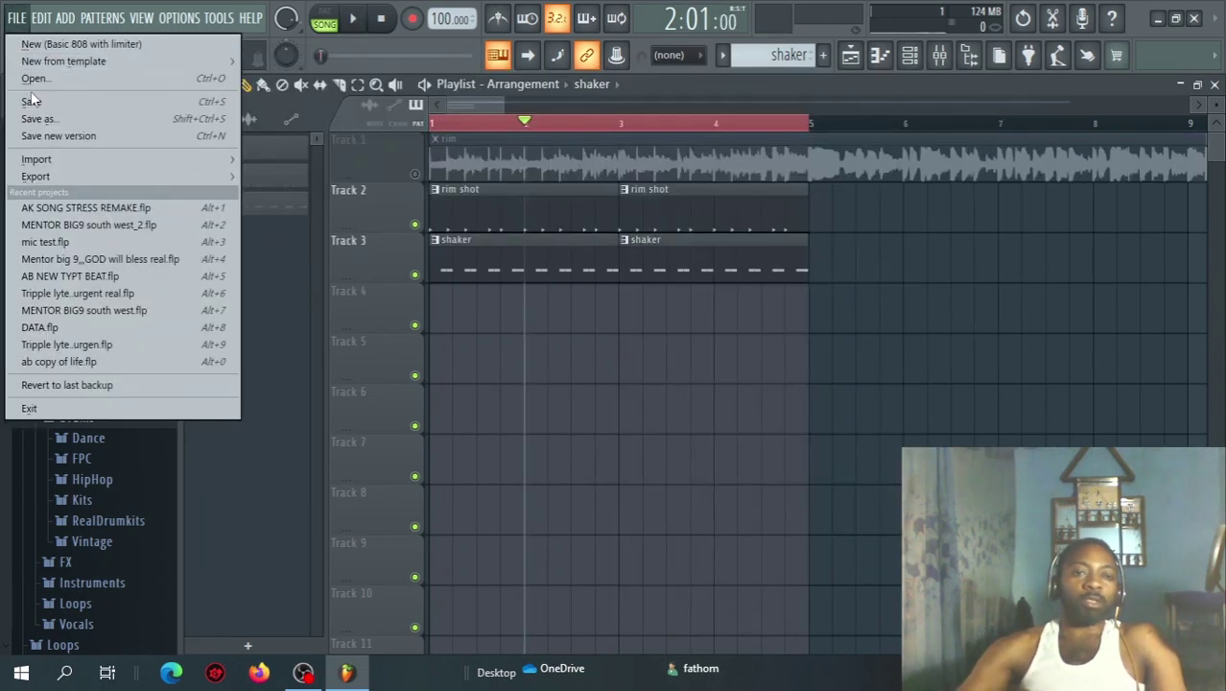
{"action": "left_click", "coordinate": [32, 100]}
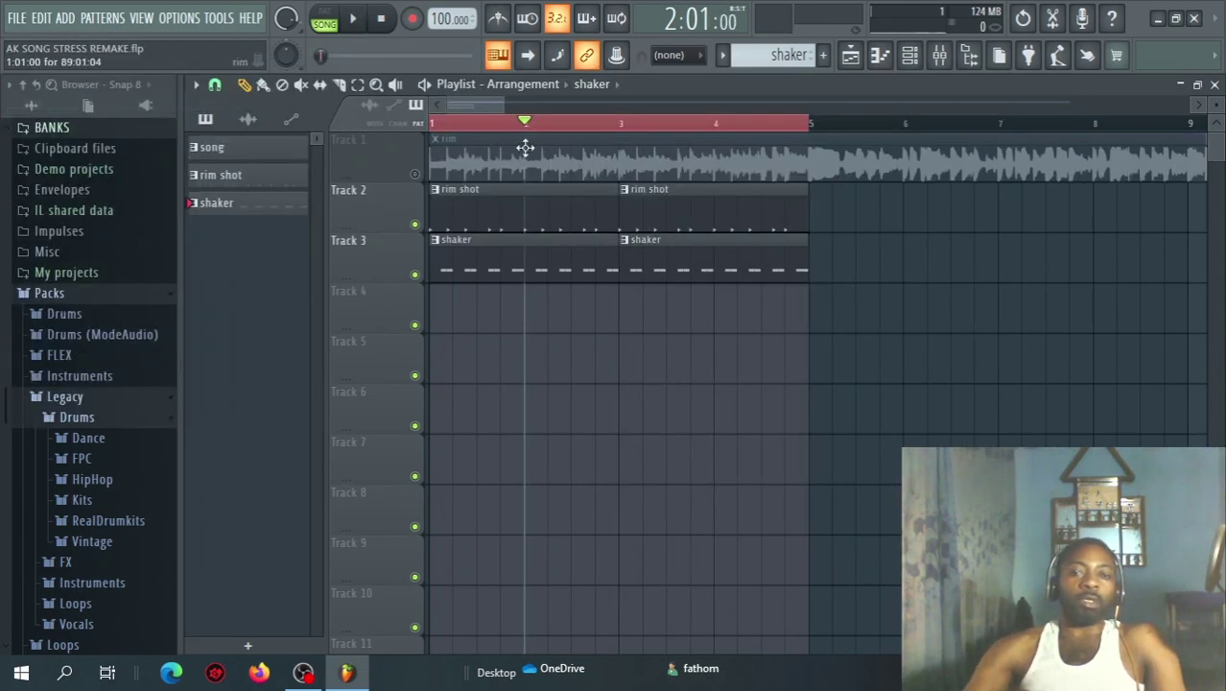
{"action": "key", "text": "space"}
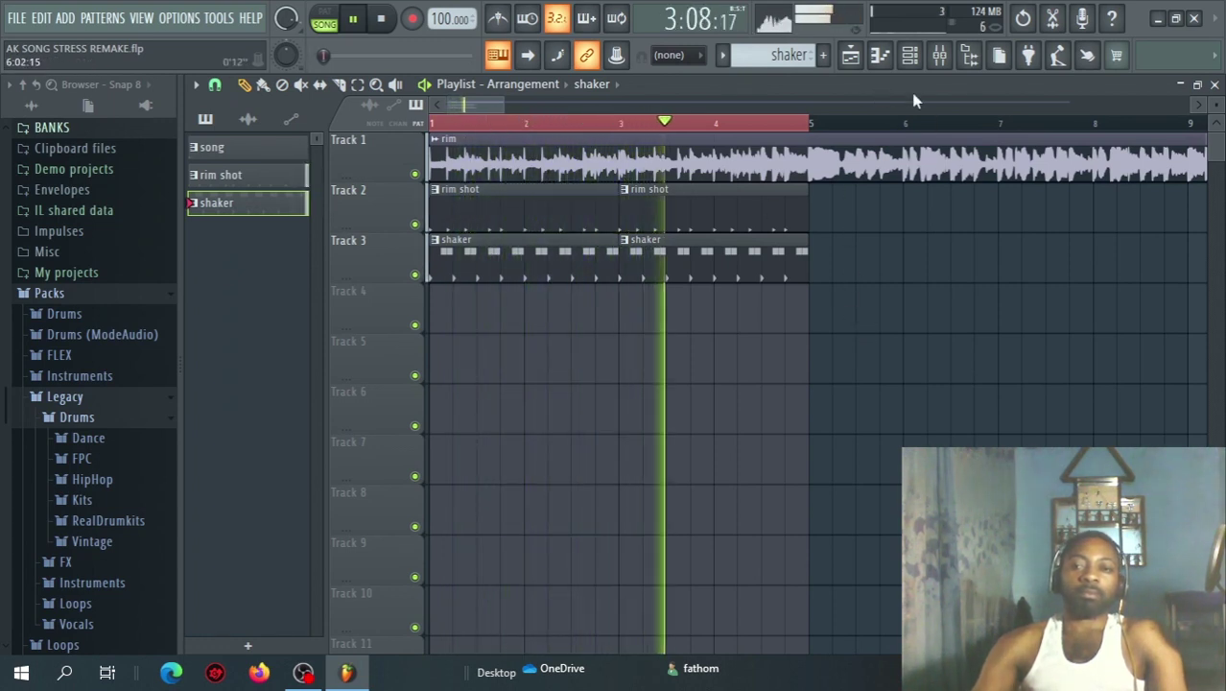
{"action": "key", "text": "space"}
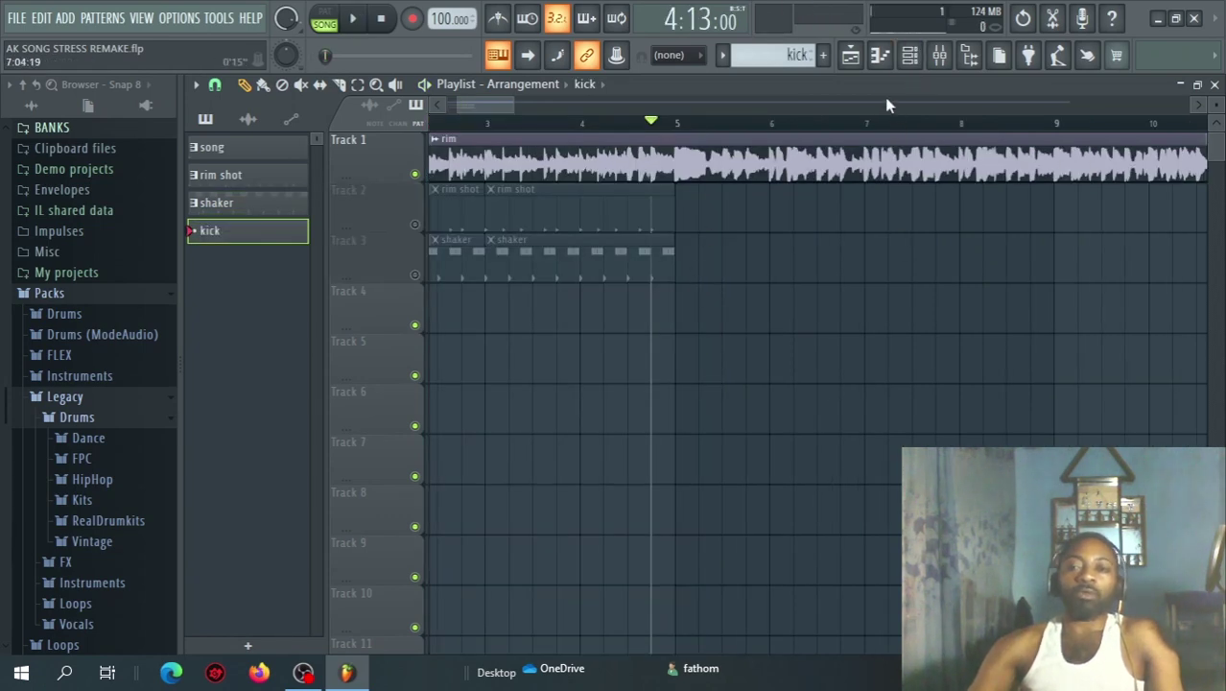
- Audition the Vintage drum samples, load VT_BD onto the first channel, and fill the kick pattern on every 4th step
{"action": "left_click", "coordinate": [910, 55]}
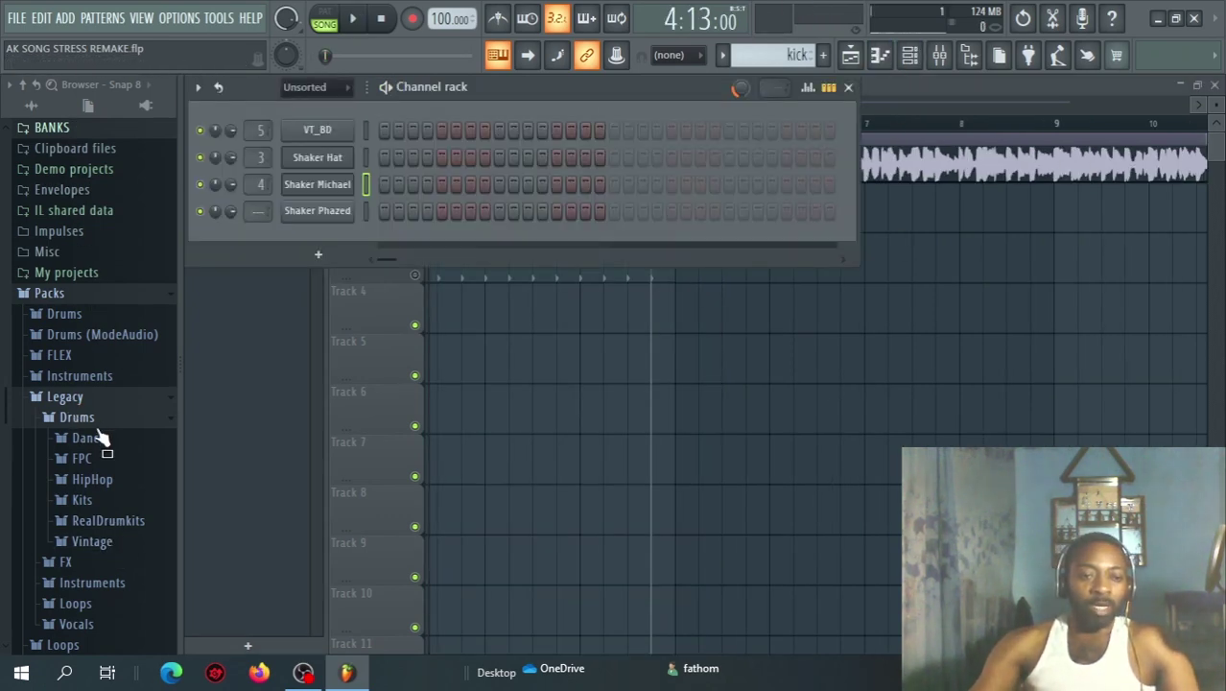
{"action": "left_click", "coordinate": [102, 545]}
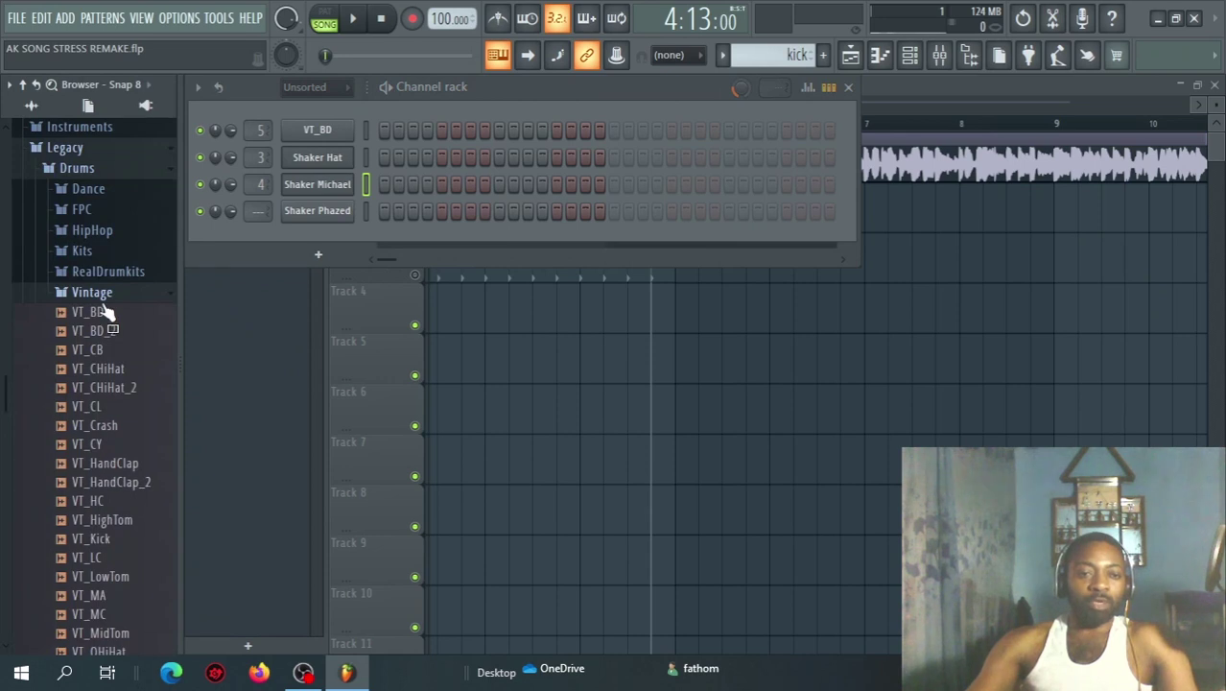
{"action": "left_click", "coordinate": [101, 331]}
{"action": "left_click", "coordinate": [100, 352]}
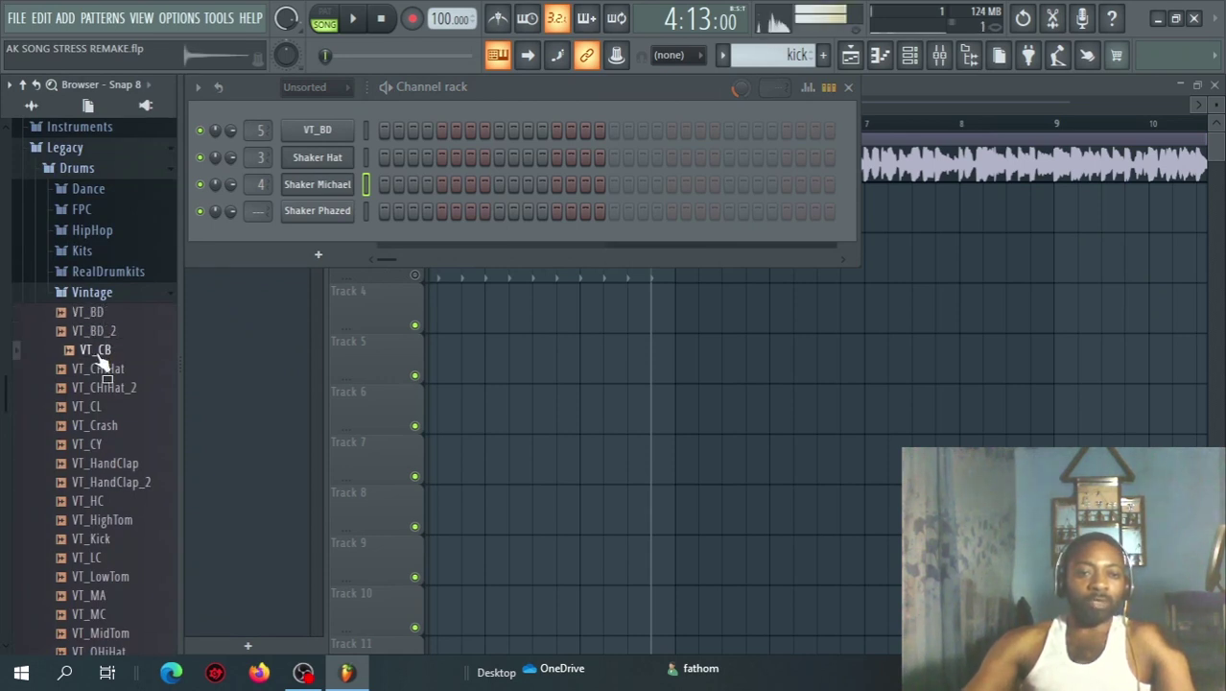
{"action": "left_click", "coordinate": [97, 371]}
{"action": "left_click_drag", "start_coordinate": [96, 312], "coordinate": [322, 130]}
{"action": "right_click", "coordinate": [320, 131]}
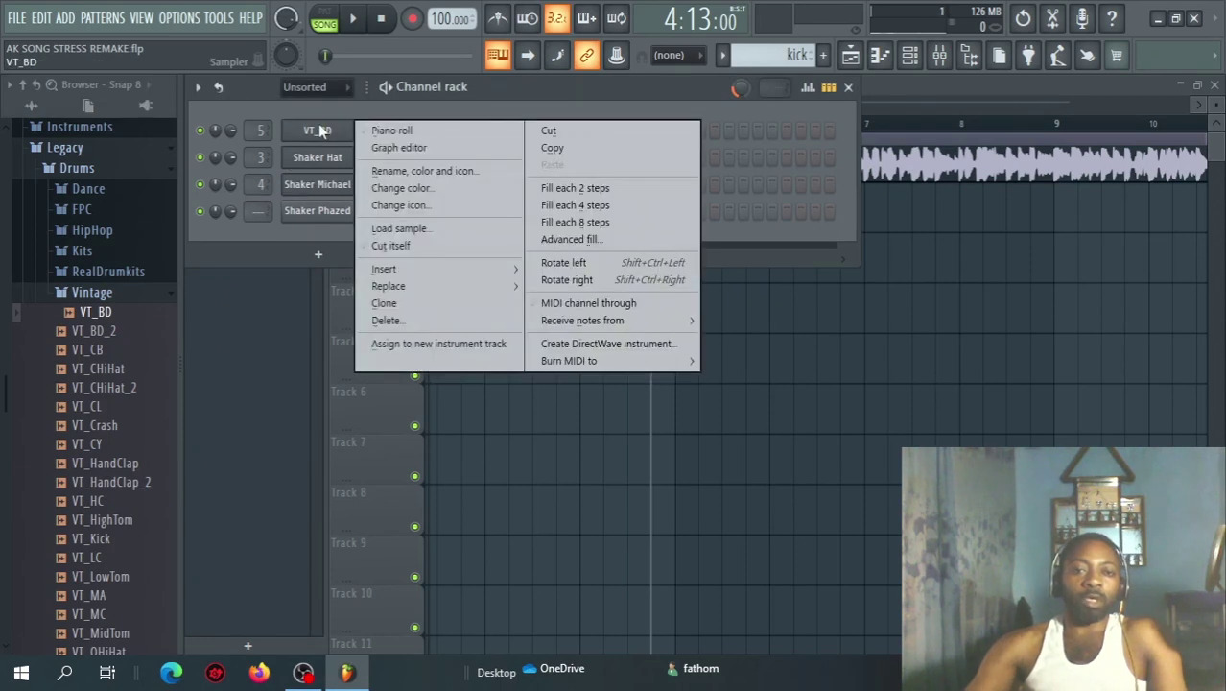
{"action": "left_click", "coordinate": [672, 204]}
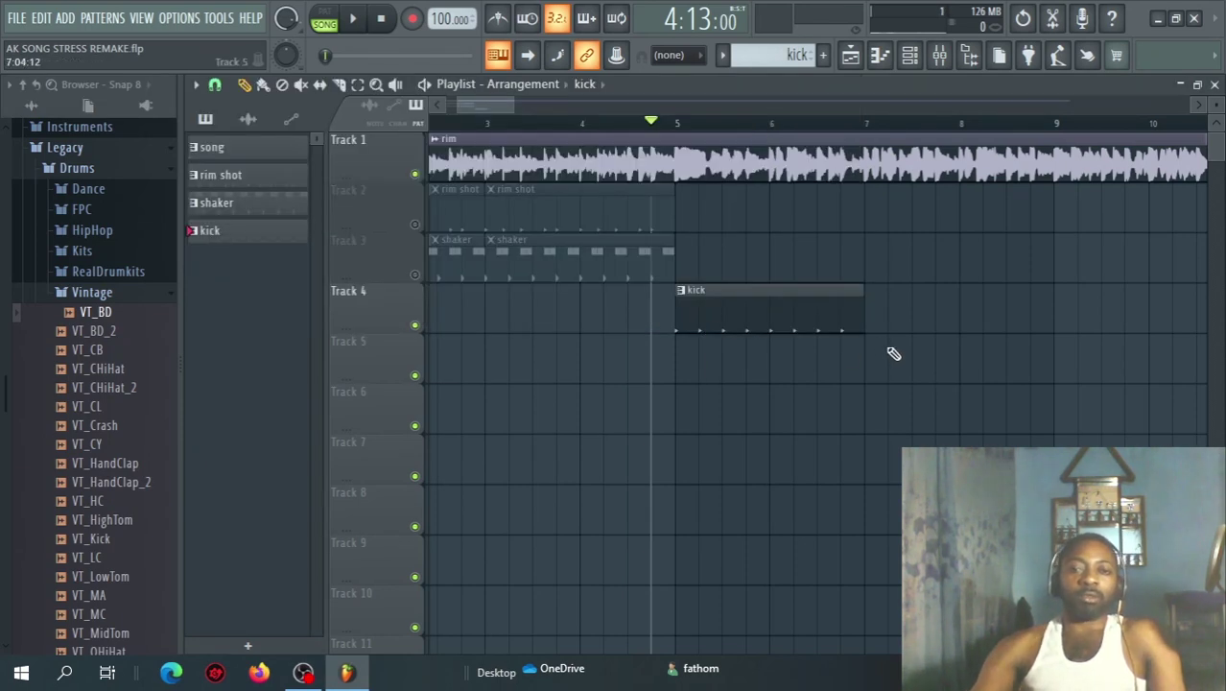
- Test the kick clip from bar 6 on Track 4 against the song and shift it back to before bar 5
{"action": "left_click_drag", "start_coordinate": [761, 306], "coordinate": [857, 306]}
{"action": "key", "text": "space"}
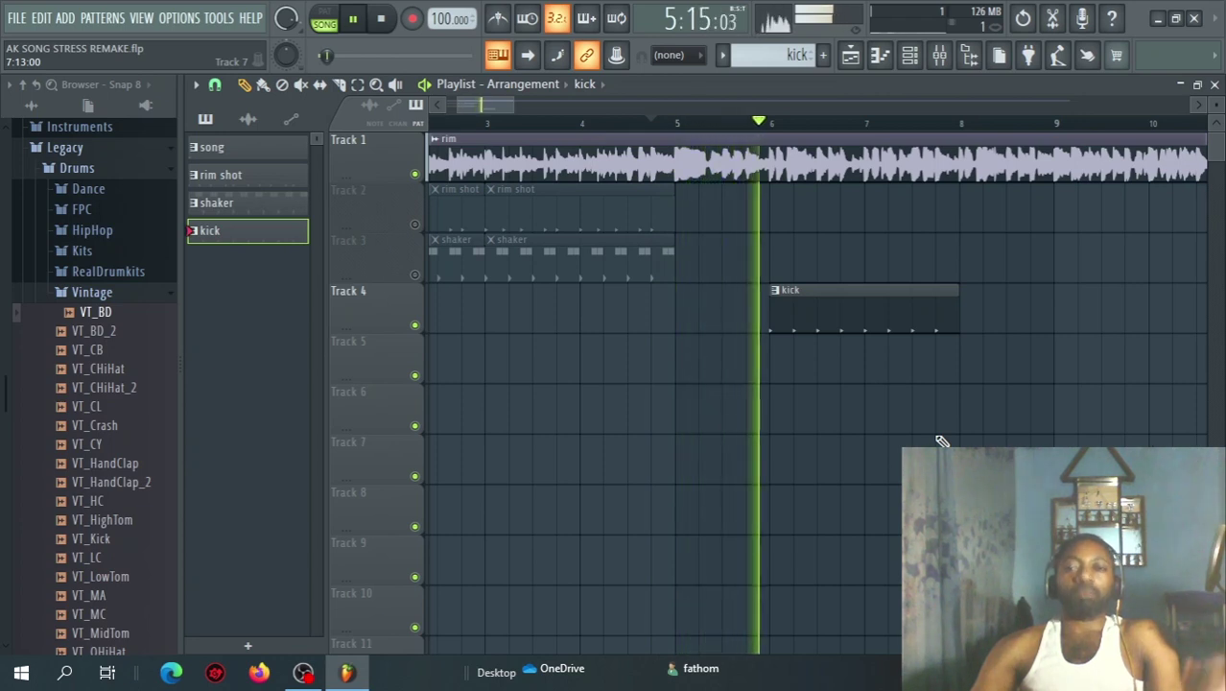
{"action": "key", "text": "space"}
{"action": "left_click", "coordinate": [969, 317]}
{"action": "left_click_drag", "start_coordinate": [923, 319], "coordinate": [399, 334]}
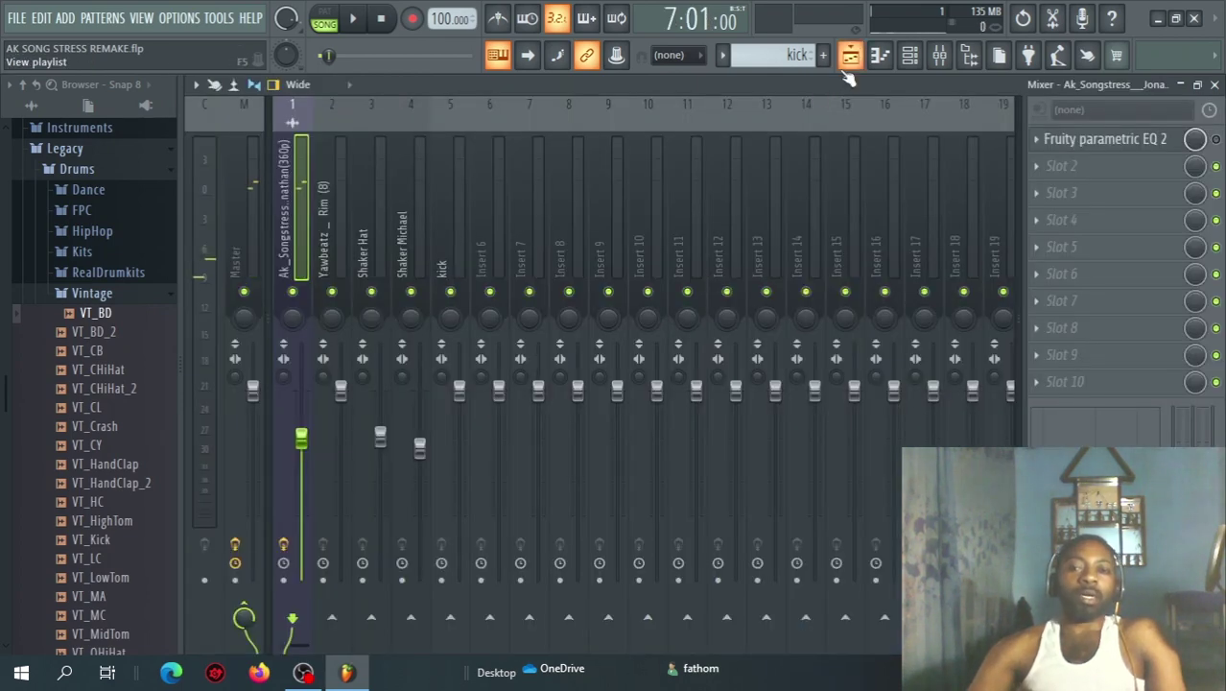
- Return to the playlist and audition the Vintage samples from VT_BD_2 down to VT_HandClap for a conga sound
{"action": "left_click", "coordinate": [850, 54]}
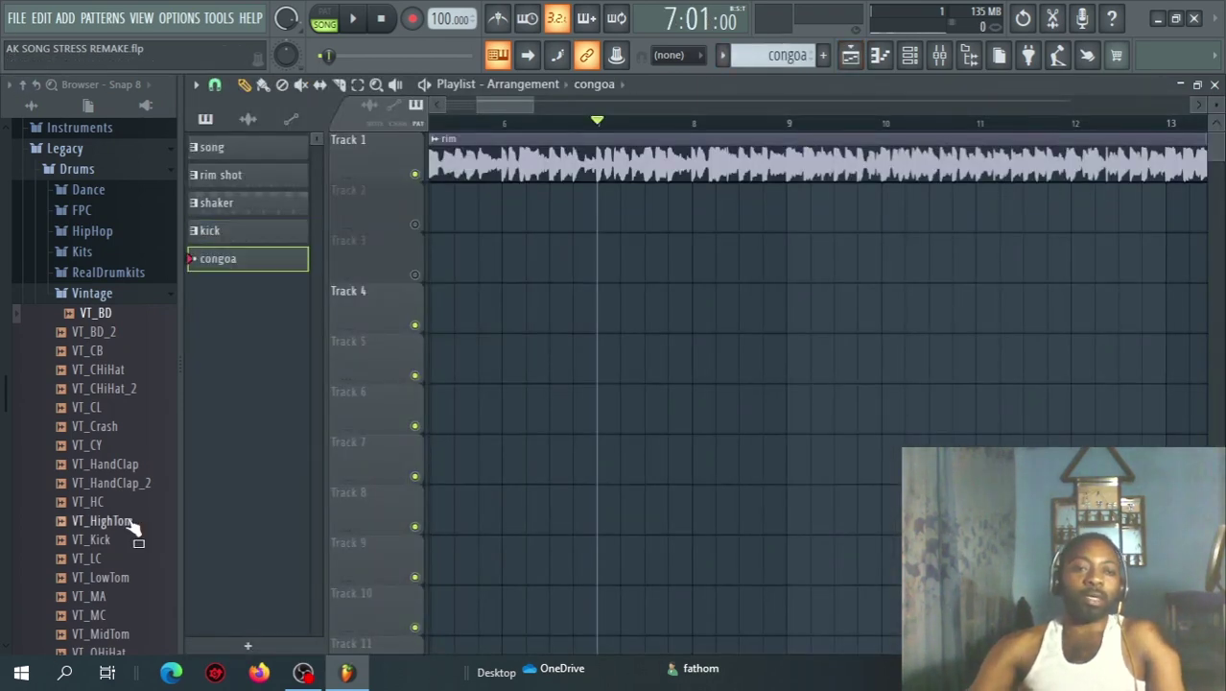
{"action": "left_click", "coordinate": [134, 334]}
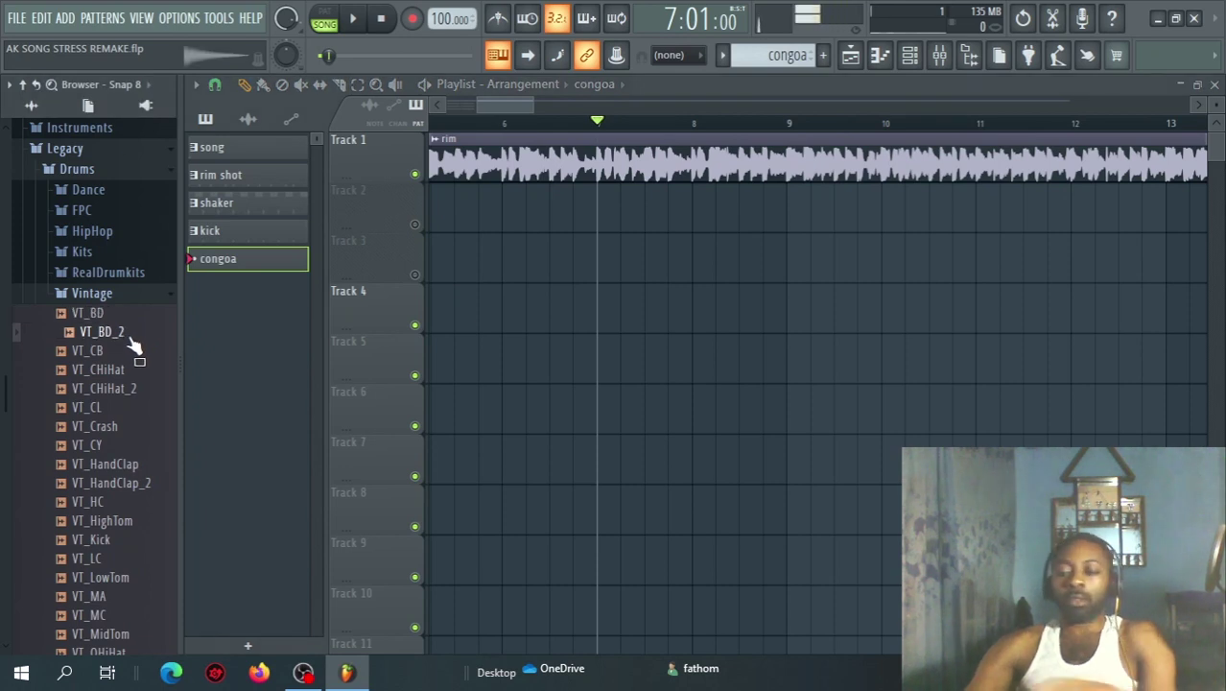
{"action": "key", "text": "Down"}
{"action": "key", "text": "Down"}
{"action": "key", "text": "Down"}
{"action": "key", "text": "Down"}
{"action": "key", "text": "Down"}
{"action": "key", "text": "Down"}
{"action": "key", "text": "Down"}
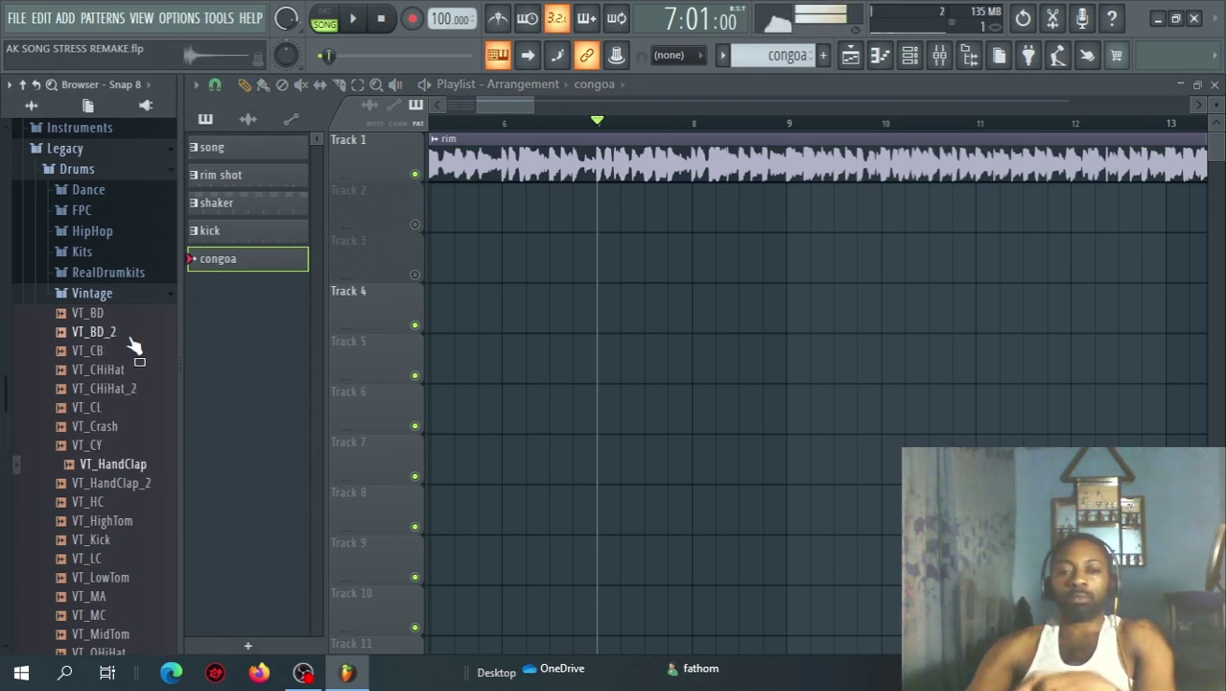
- Audition the VT_HC sample, add it as a new channel for the congoa pattern, and open its piano roll
{"action": "left_click", "coordinate": [111, 506]}
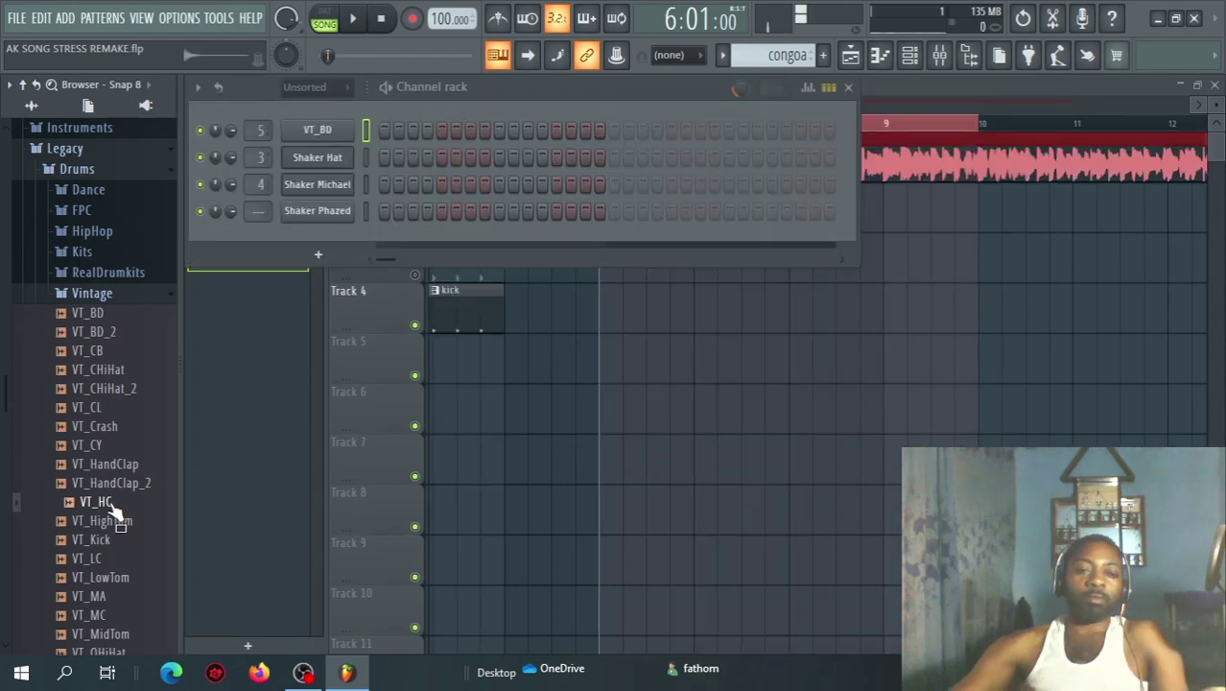
{"action": "left_click_drag", "start_coordinate": [113, 511], "coordinate": [288, 237]}
{"action": "right_click", "coordinate": [351, 235]}
{"action": "left_click", "coordinate": [439, 235]}
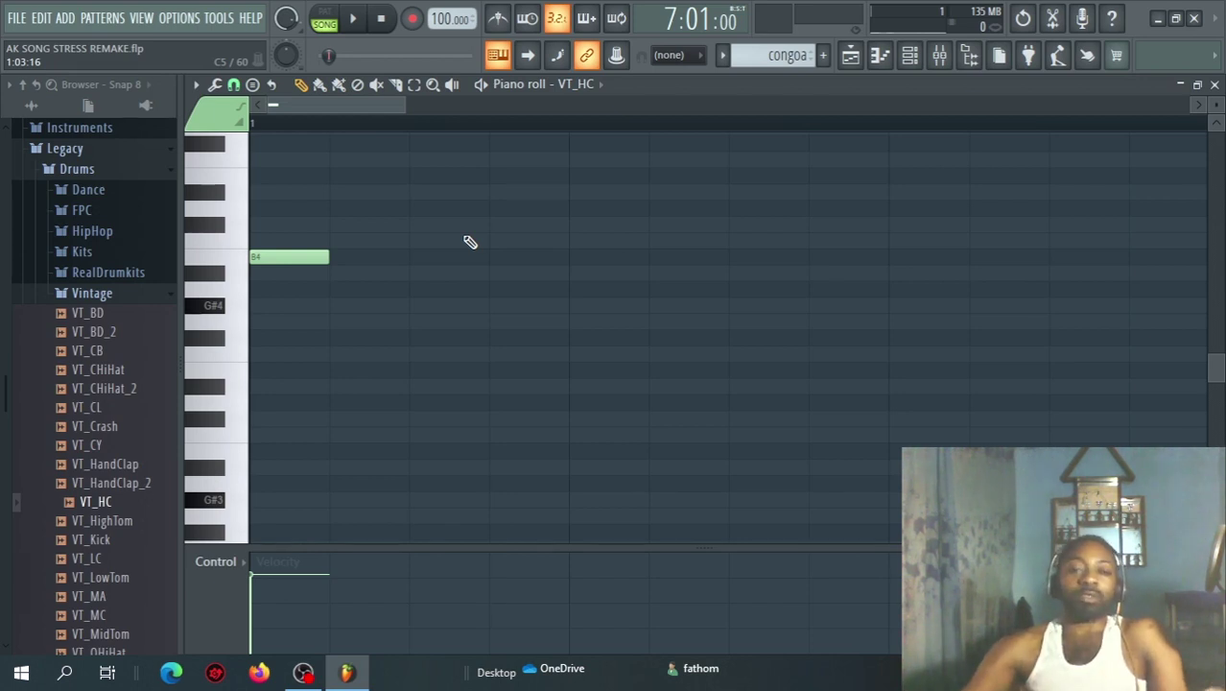
- Move the VT_HC B4 note from step 1 to step 4 and compare its timing with the song
{"action": "left_click_drag", "start_coordinate": [288, 257], "coordinate": [492, 254]}
{"action": "key", "text": "space"}
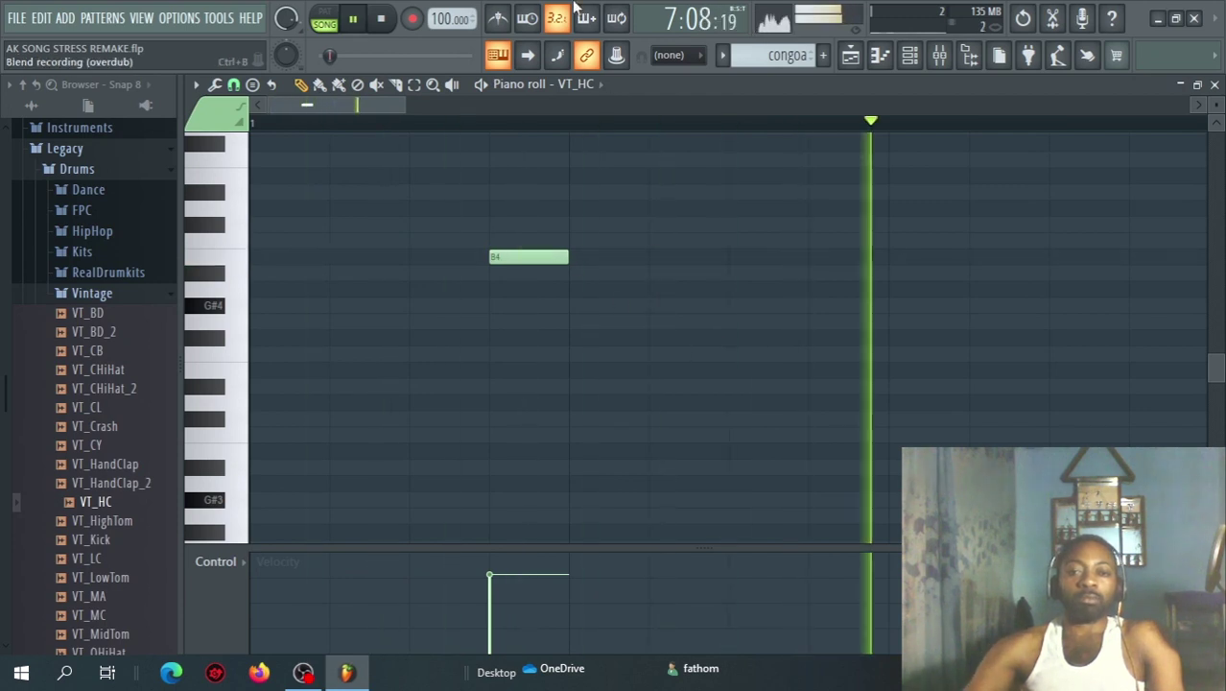
{"action": "key", "text": "space"}
{"action": "key", "text": "space"}
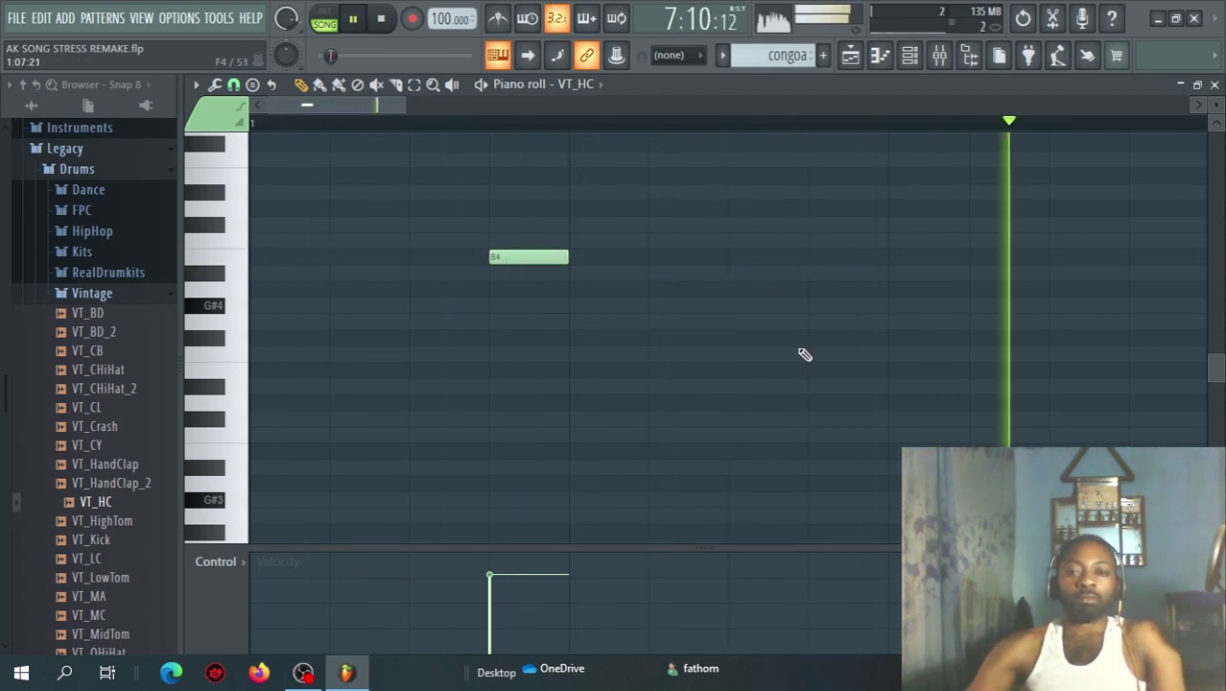
{"action": "key", "text": "space"}
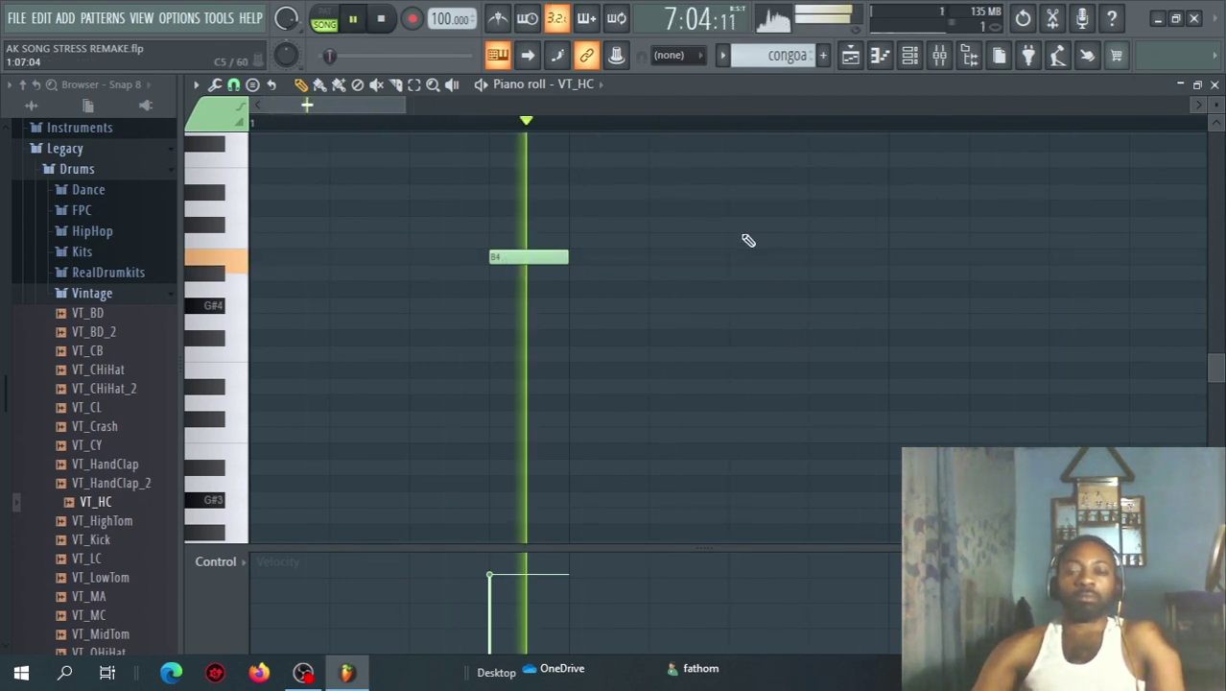
{"action": "key", "text": "space"}
- Add VT_HC B4 notes on steps 7 and 8 of bar 1 and play them against the song
{"action": "left_click", "coordinate": [758, 257]}
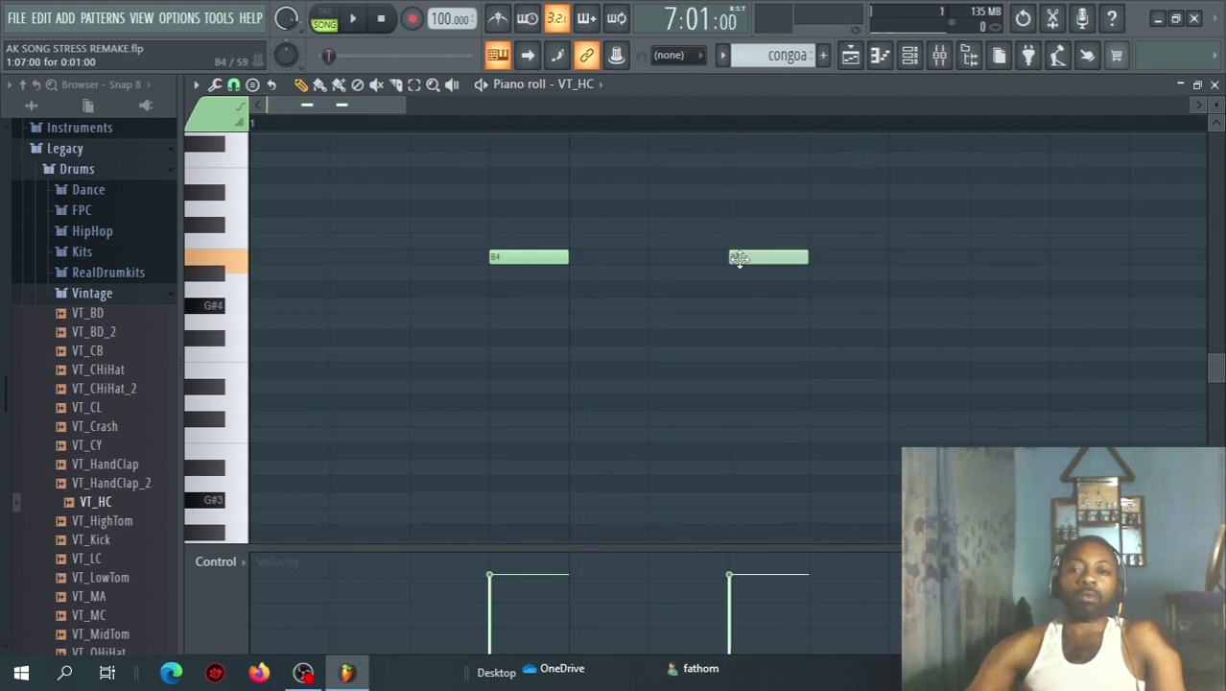
{"action": "left_click", "coordinate": [821, 258]}
{"action": "key", "text": "space"}
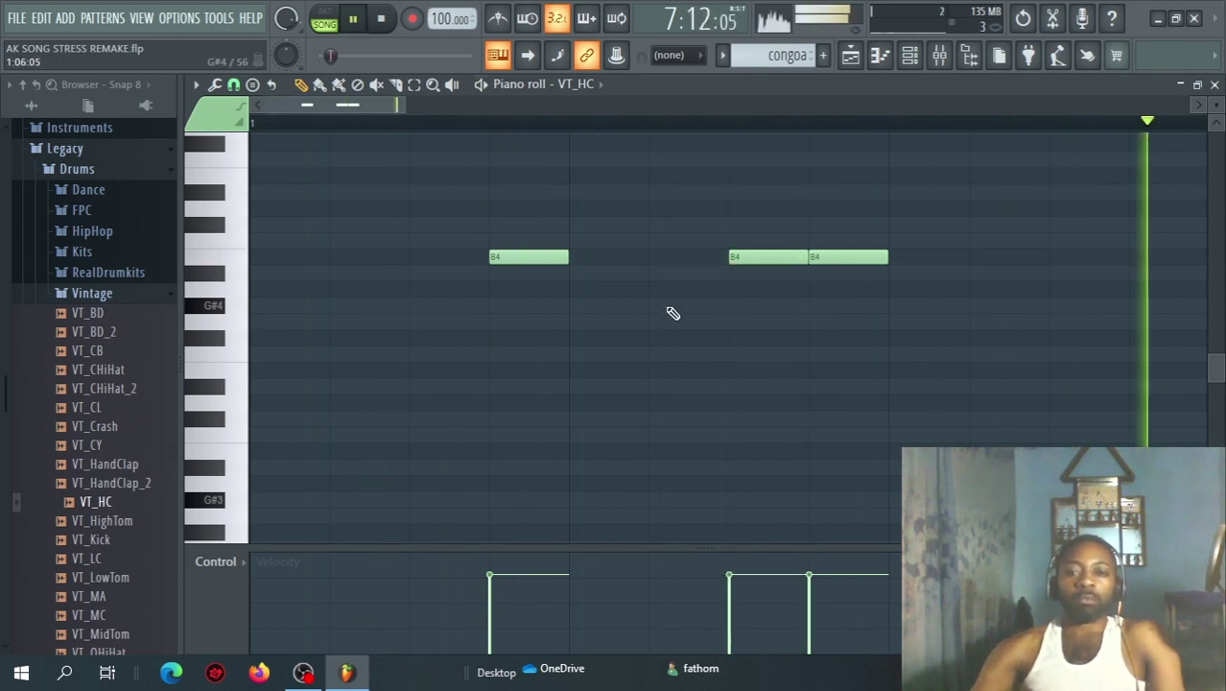
{"action": "key", "text": "space"}
- Add VT_HC B4 notes on steps 15 and 16, delete the note on step 4, and replay the congoa pattern
{"action": "left_click_drag", "start_coordinate": [334, 107], "coordinate": [384, 119]}
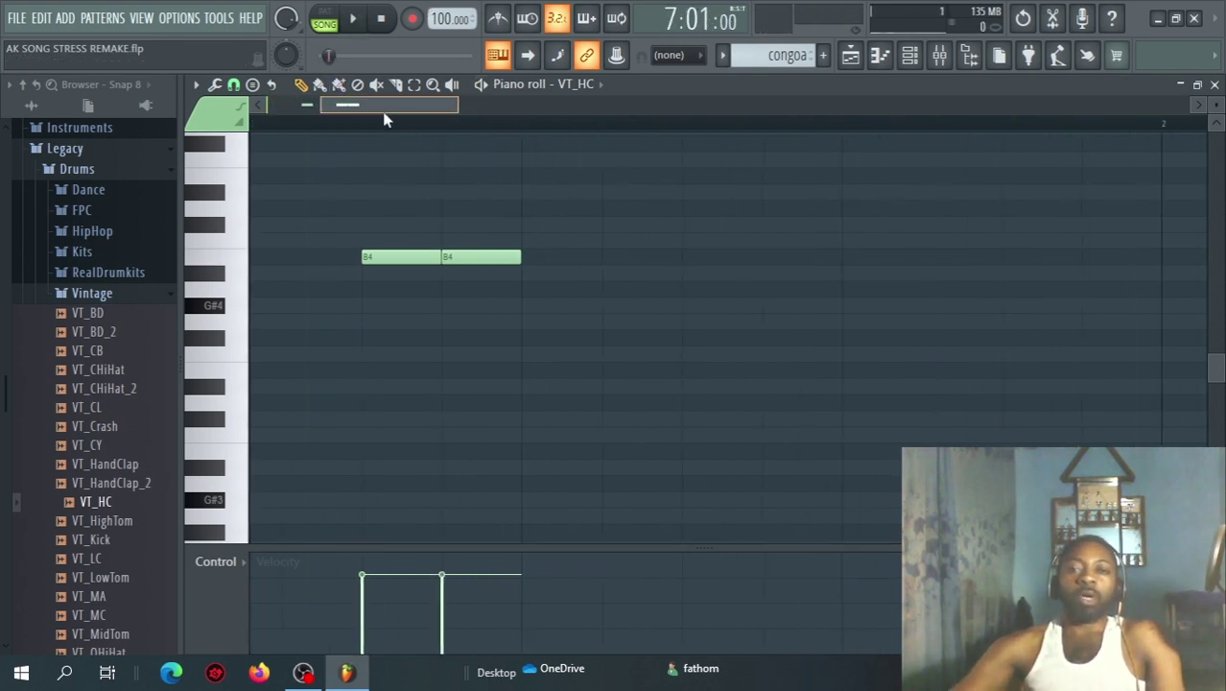
{"action": "key", "text": "space"}
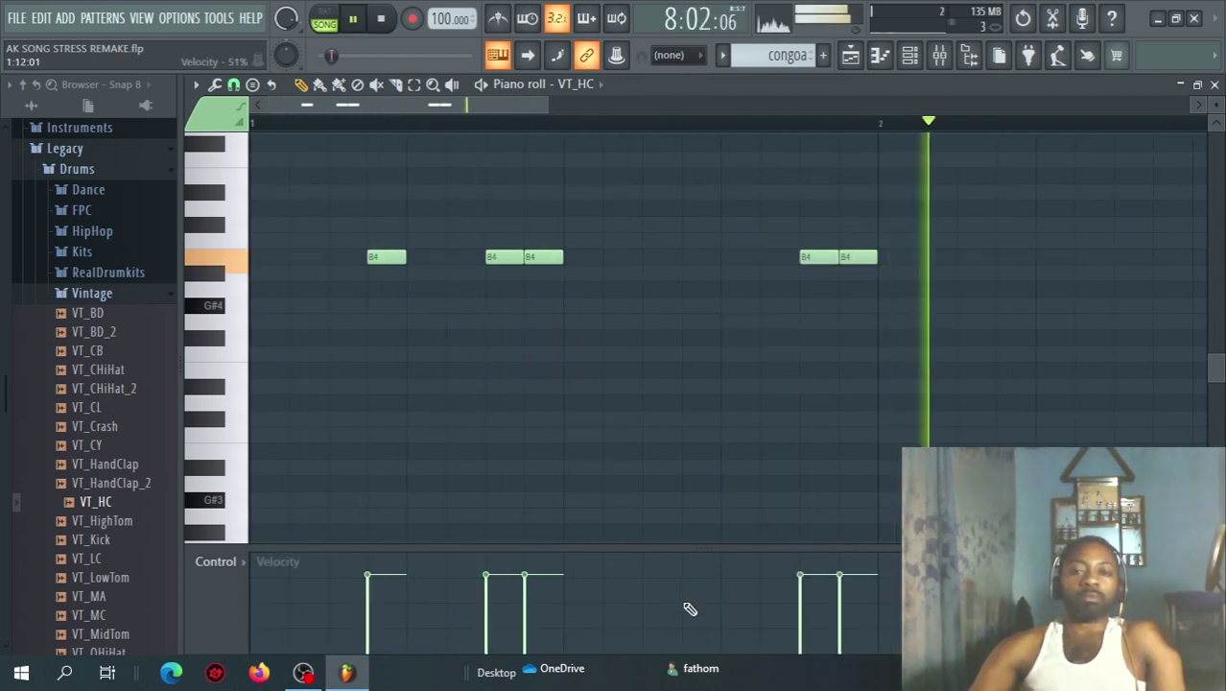
{"action": "key", "text": "space"}
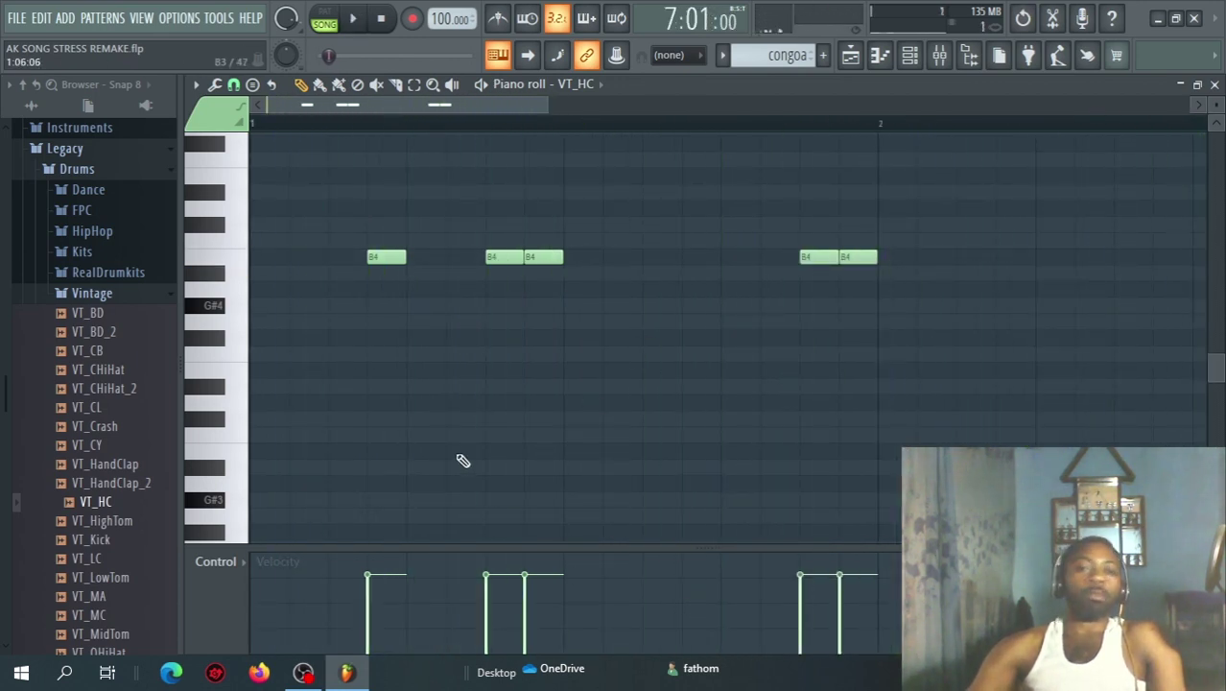
{"action": "right_click", "coordinate": [380, 255]}
{"action": "key", "text": "space"}
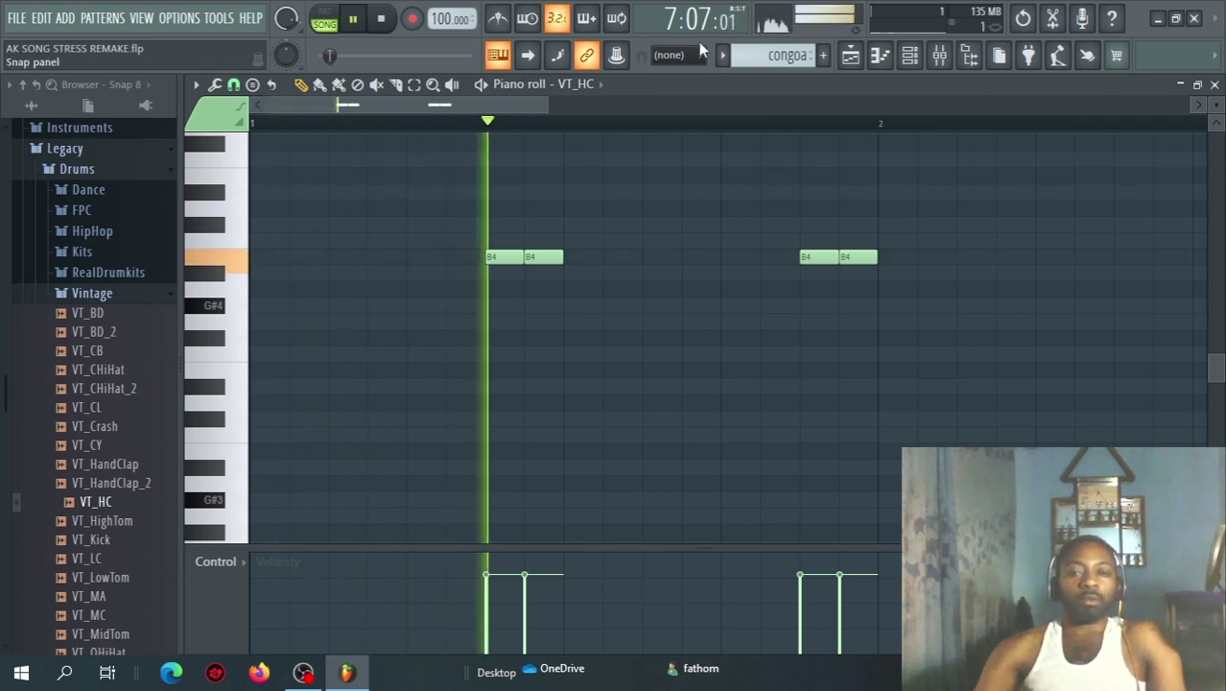
- Stop playback, select all the VT_HC notes in bar 1 of the congoa pattern, and return to the playlist
{"action": "key", "text": "space"}
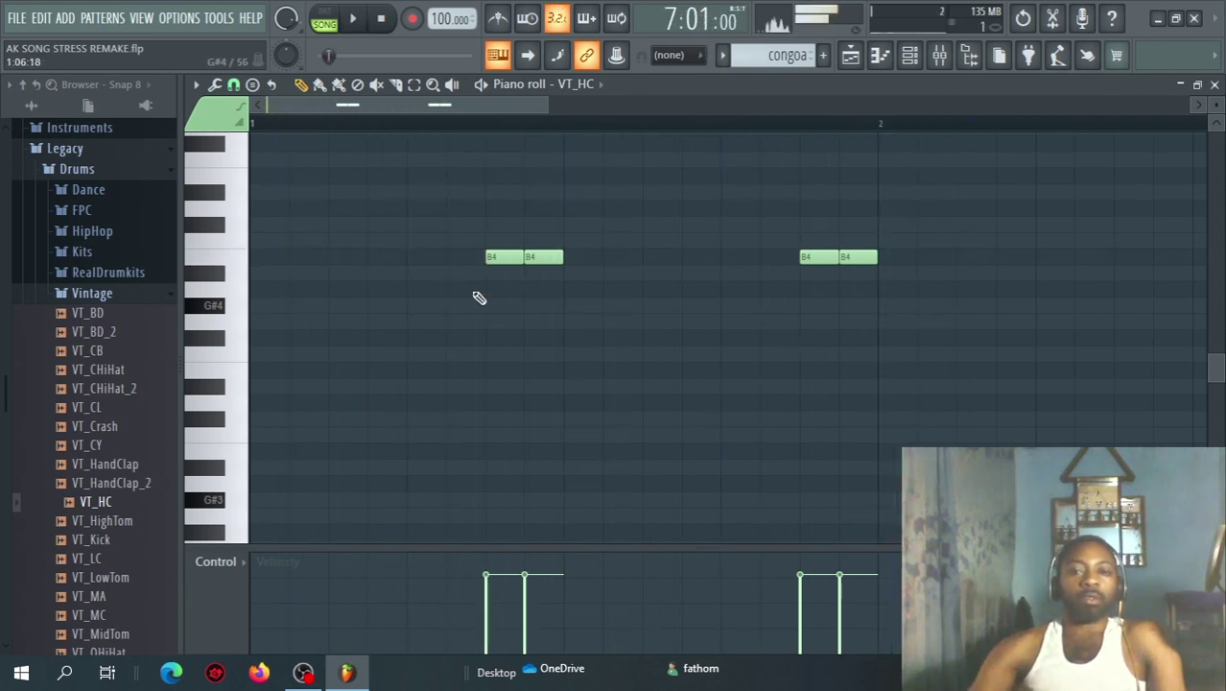
{"action": "left_click_drag", "start_coordinate": [881, 132], "coordinate": [150, 254]}
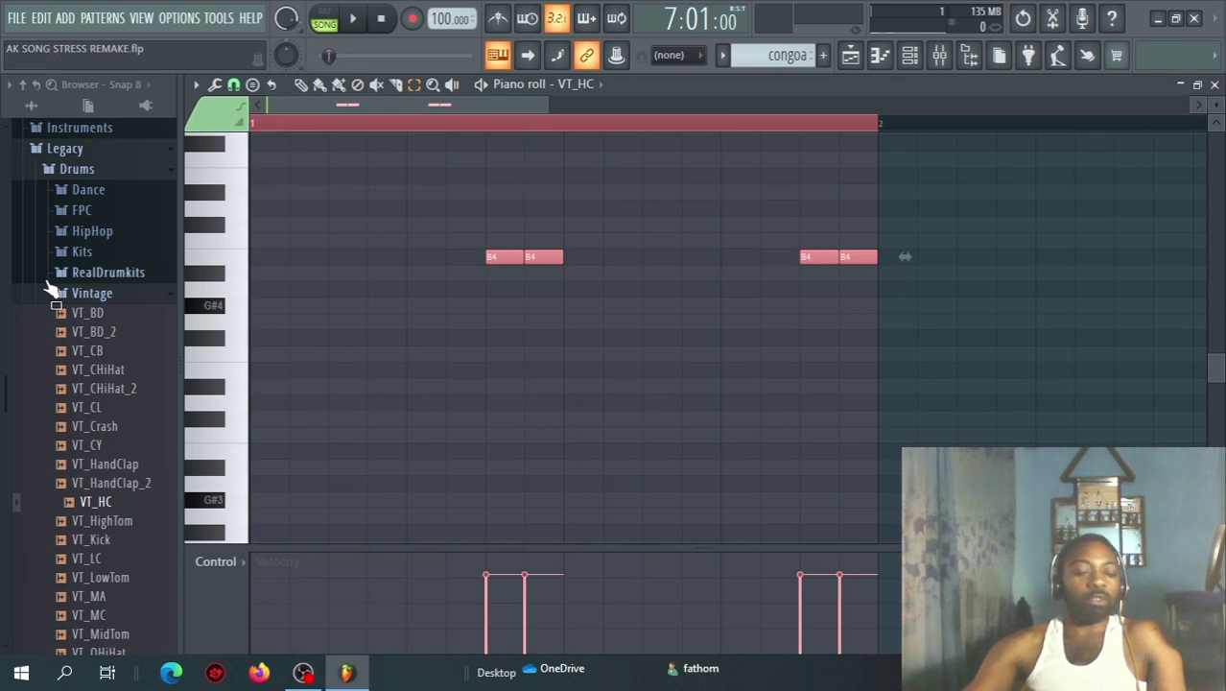
{"action": "key", "text": "F5"}
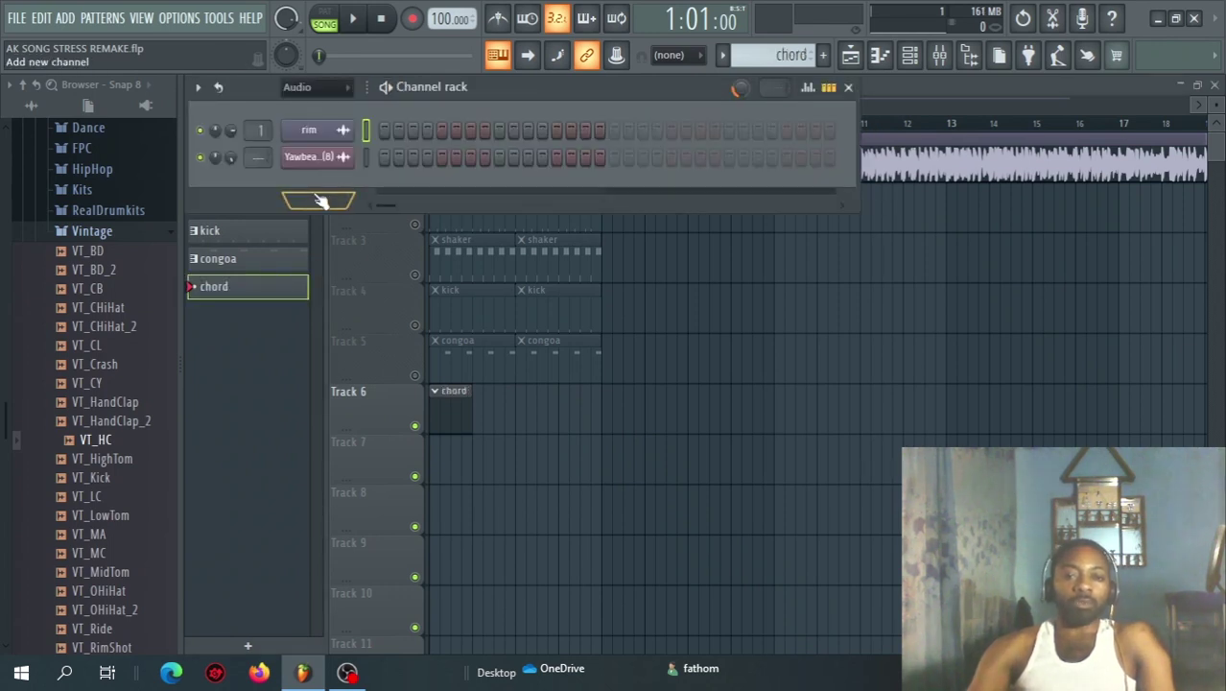
- Add a FLEX channel for the chord pattern and load the Brighter Humbucker AC15 preset from Essential Guitars
{"action": "left_click", "coordinate": [319, 199]}
{"action": "mouse_move", "coordinate": [364, 161]}
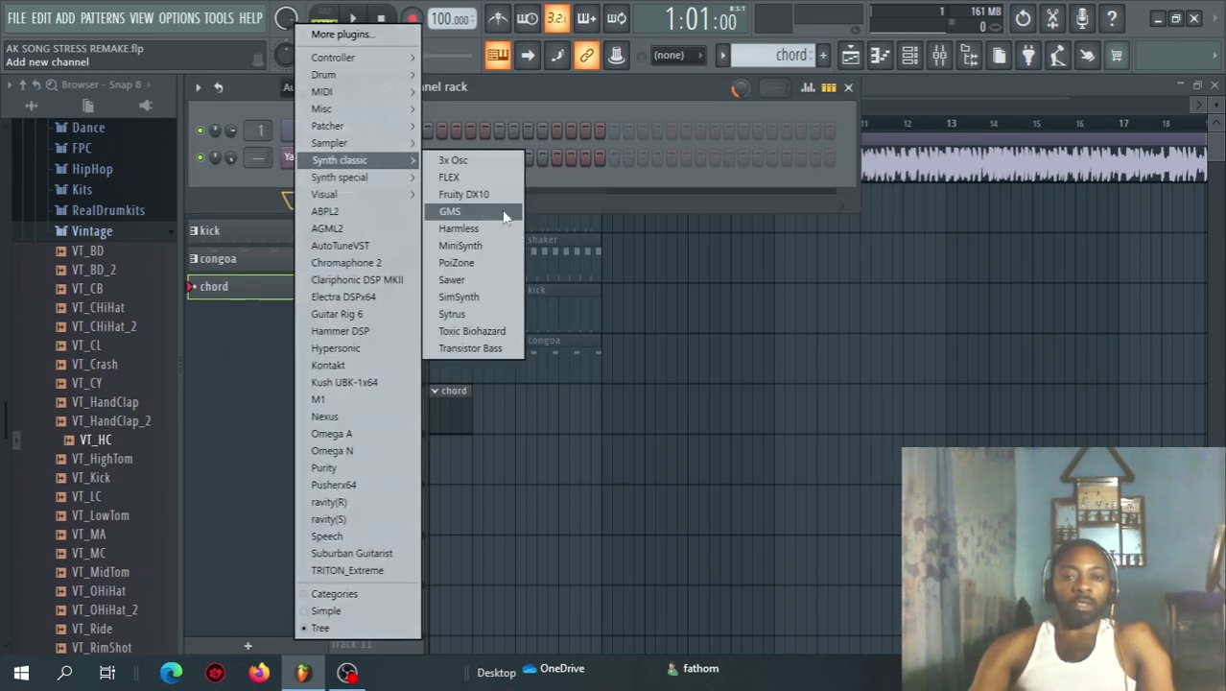
{"action": "left_click", "coordinate": [473, 175]}
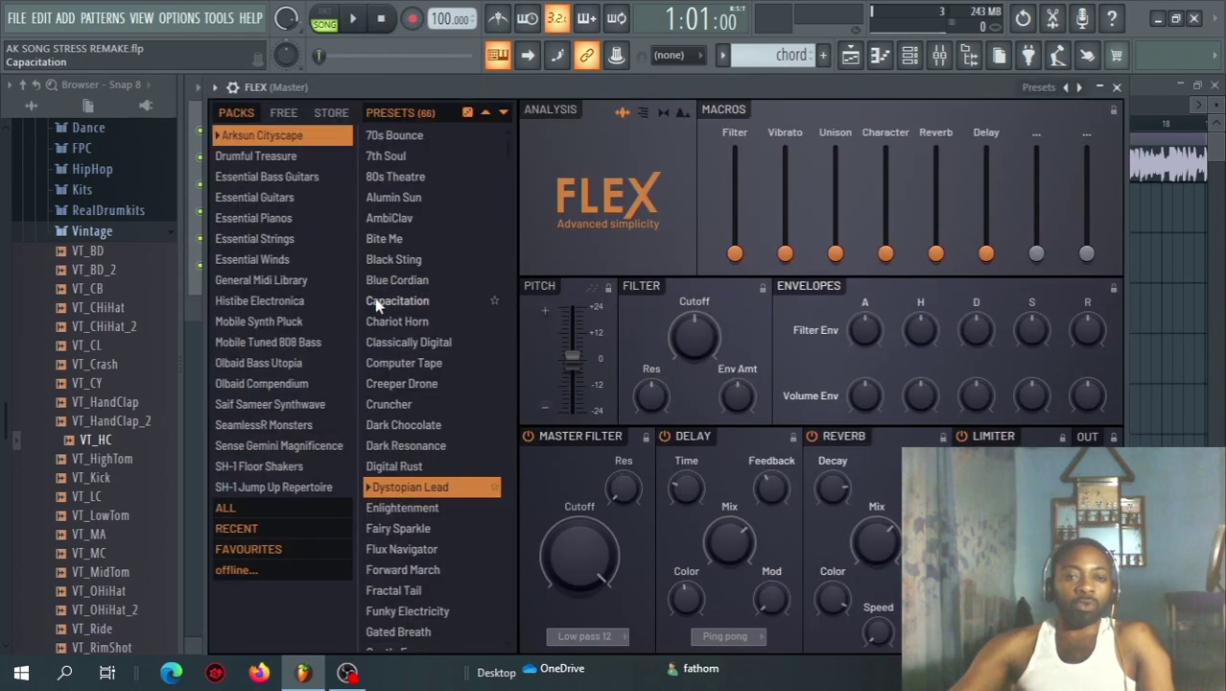
{"action": "left_click", "coordinate": [287, 199]}
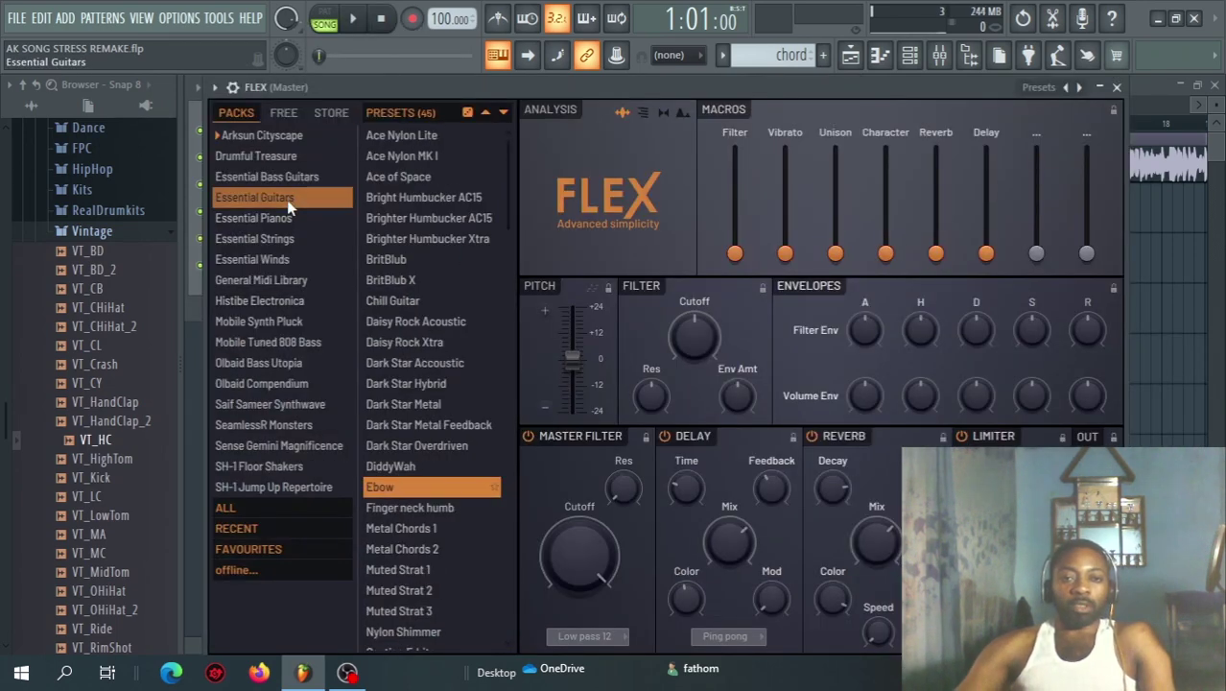
{"action": "left_click", "coordinate": [483, 221]}
{"action": "key", "text": "F5"}
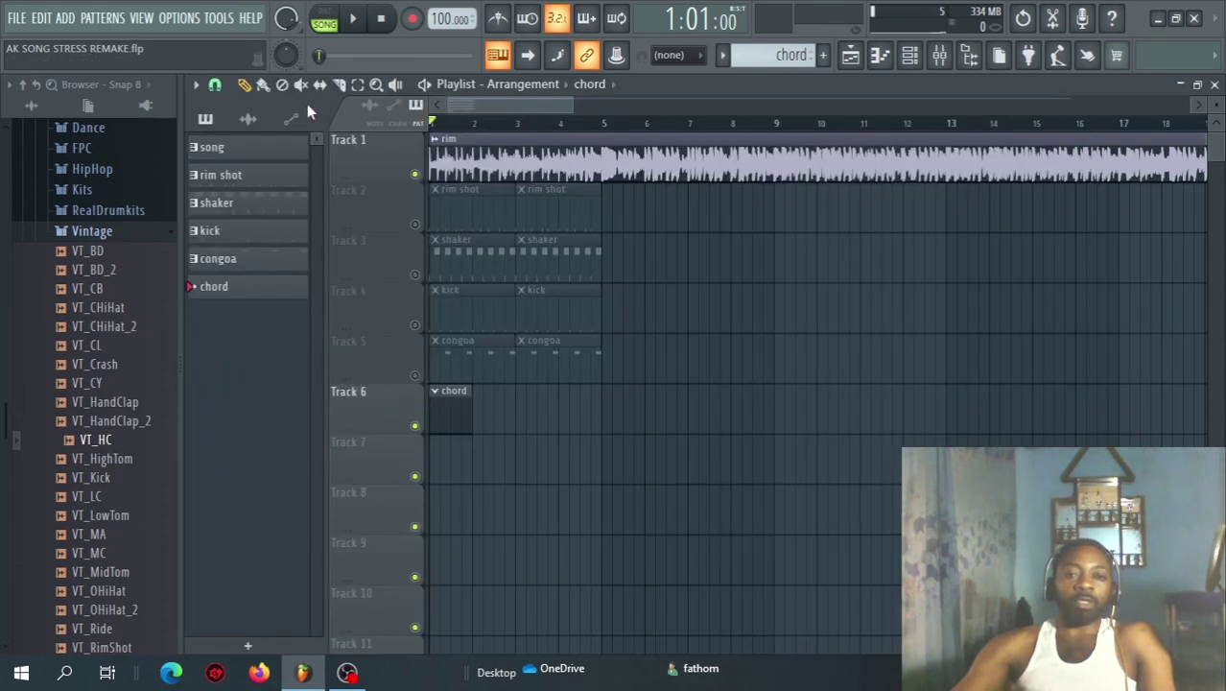
- Select bars 1 to 4 of the playlist as the loop region and listen to the song there
{"action": "left_click", "coordinate": [358, 85]}
{"action": "left_click_drag", "start_coordinate": [431, 123], "coordinate": [601, 123]}
{"action": "key", "text": "space"}
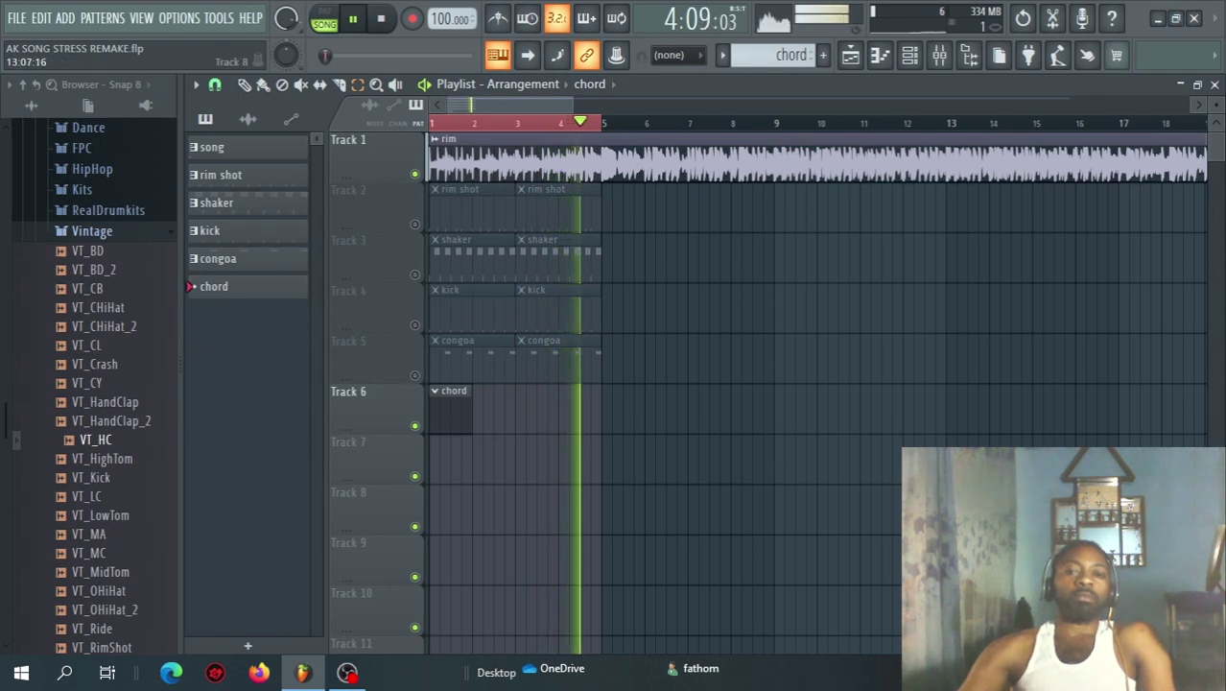
{"action": "key", "text": "space"}
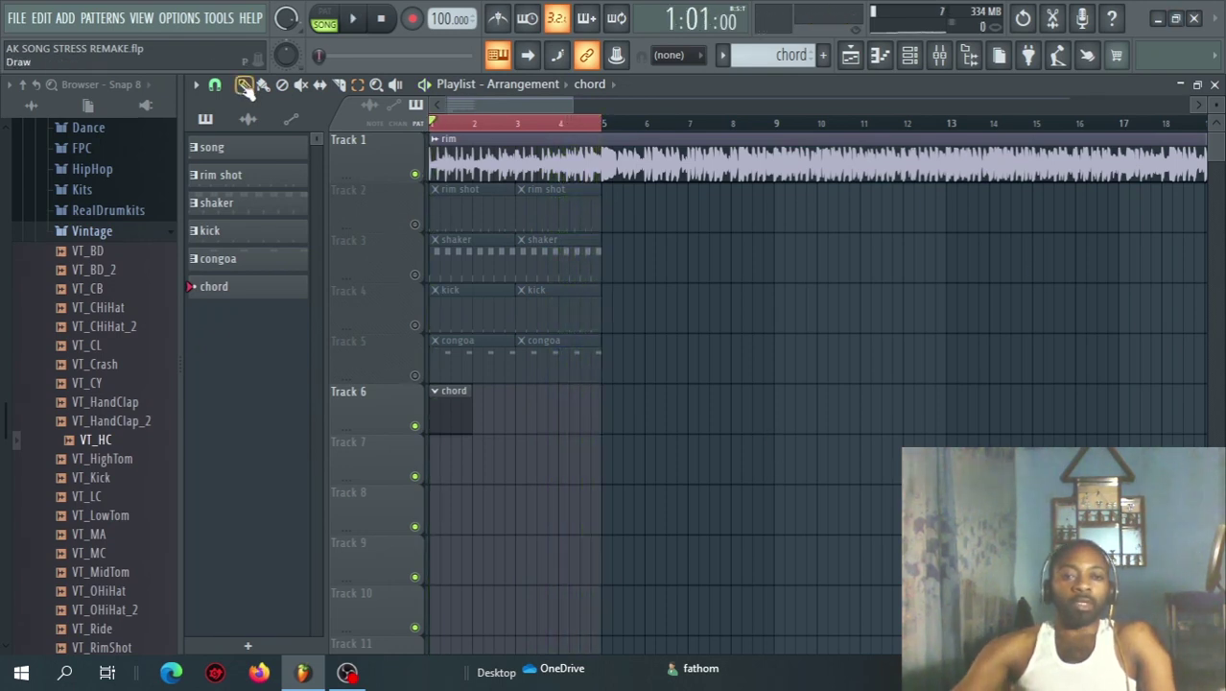
- Open the piano roll of the Brighter Humbucker AC15 channel in the chord pattern and listen to the song's opening chord
{"action": "left_click", "coordinate": [916, 54]}
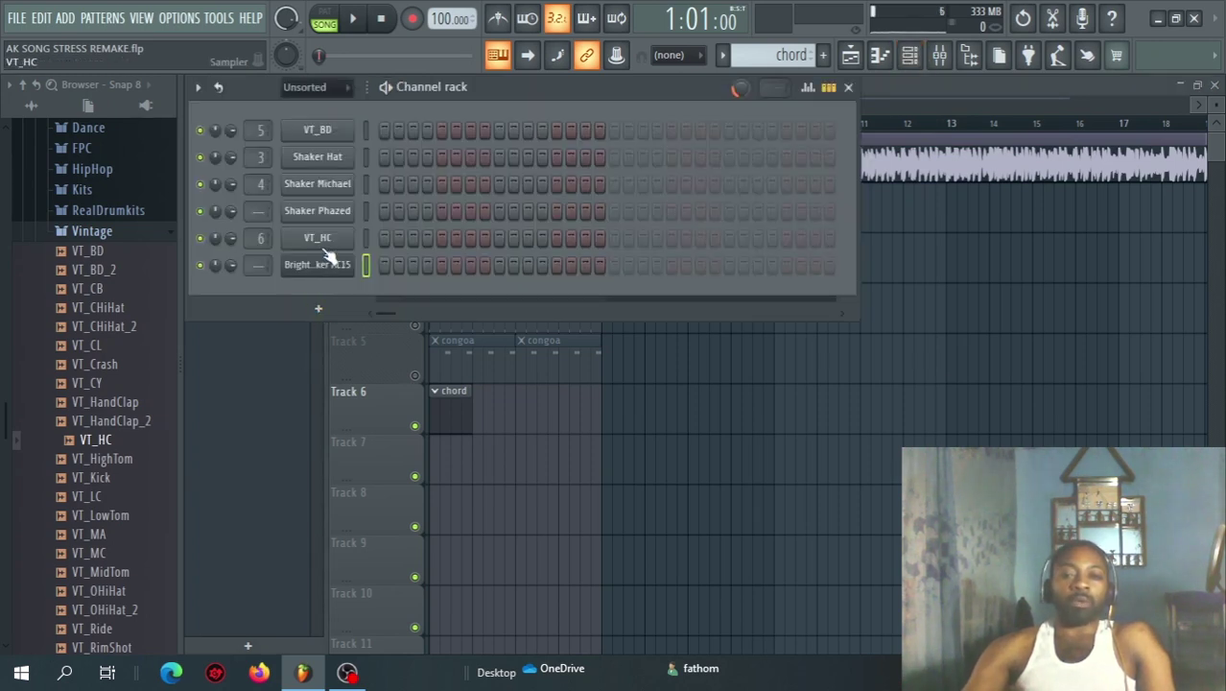
{"action": "right_click", "coordinate": [331, 265]}
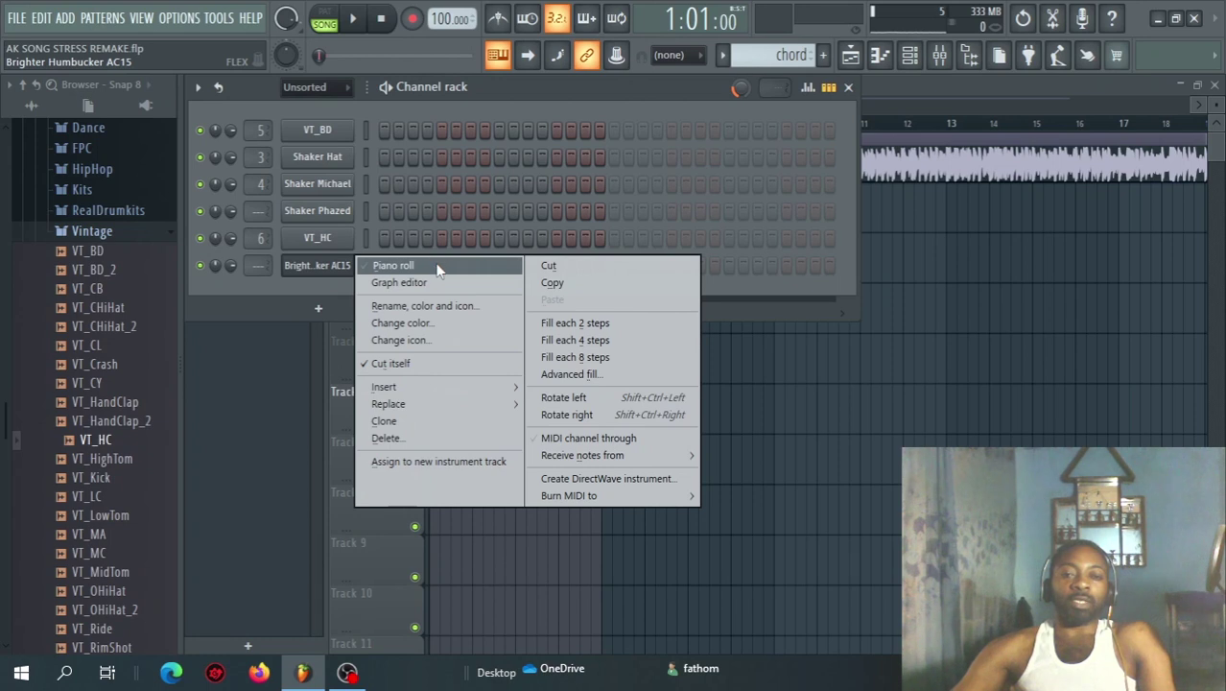
{"action": "left_click", "coordinate": [438, 268]}
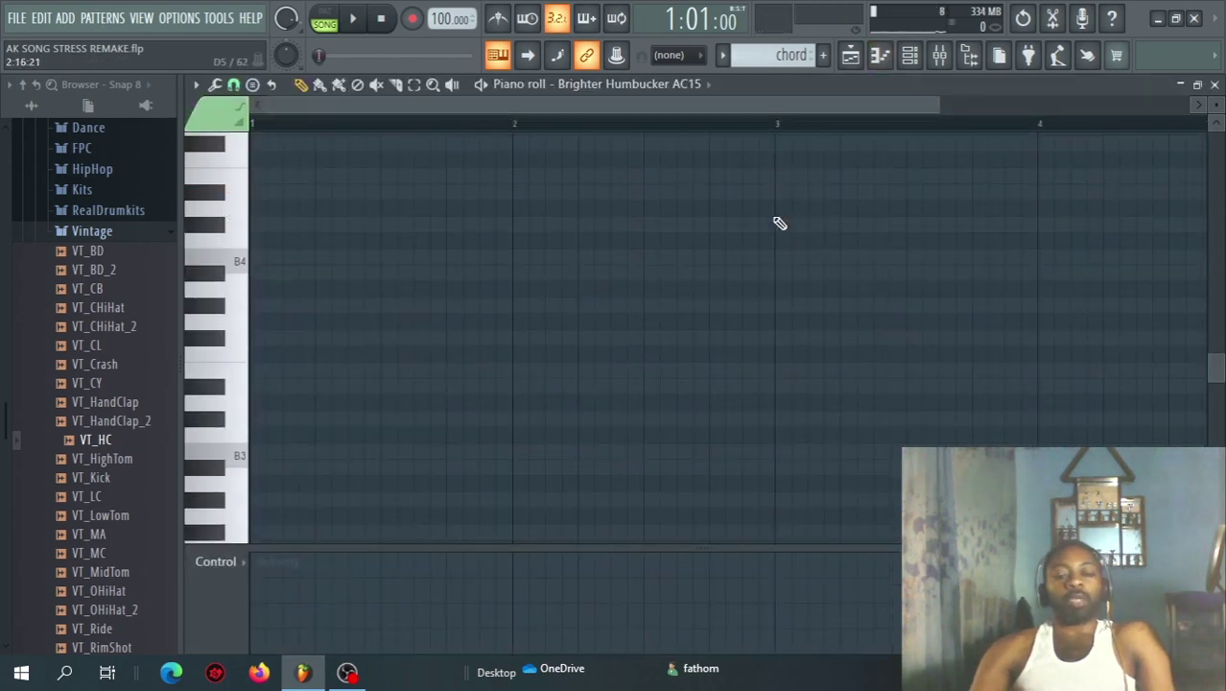
{"action": "key", "text": "space"}
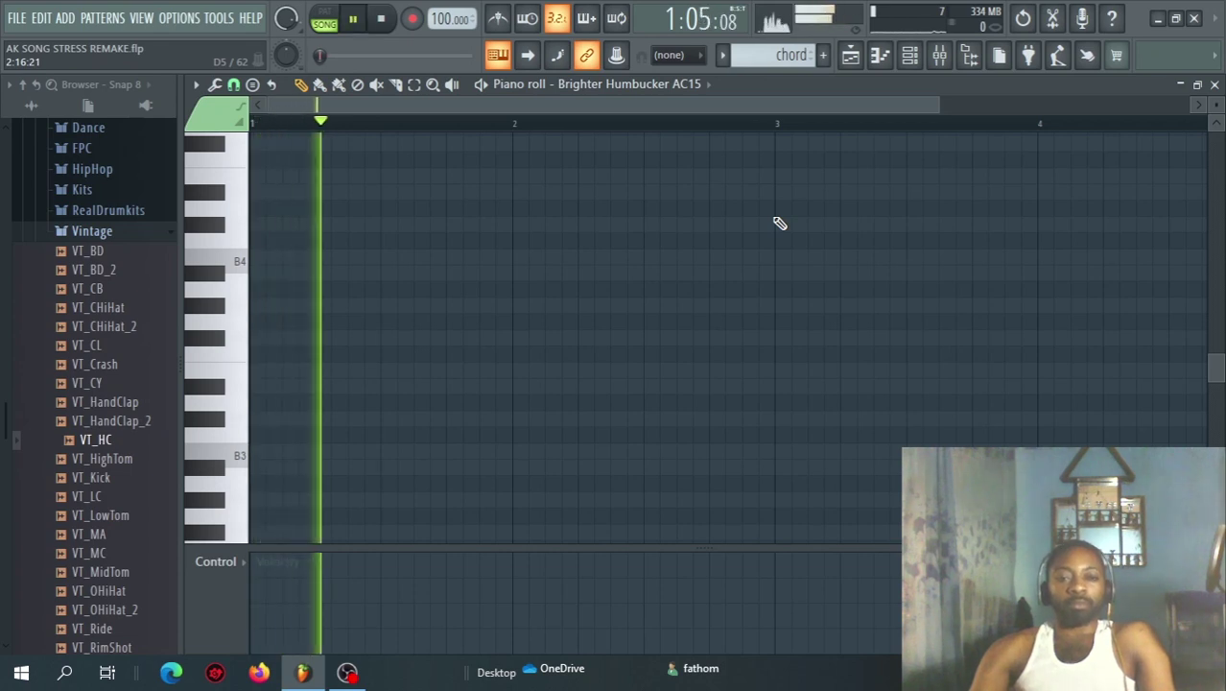
{"action": "key", "text": "space"}
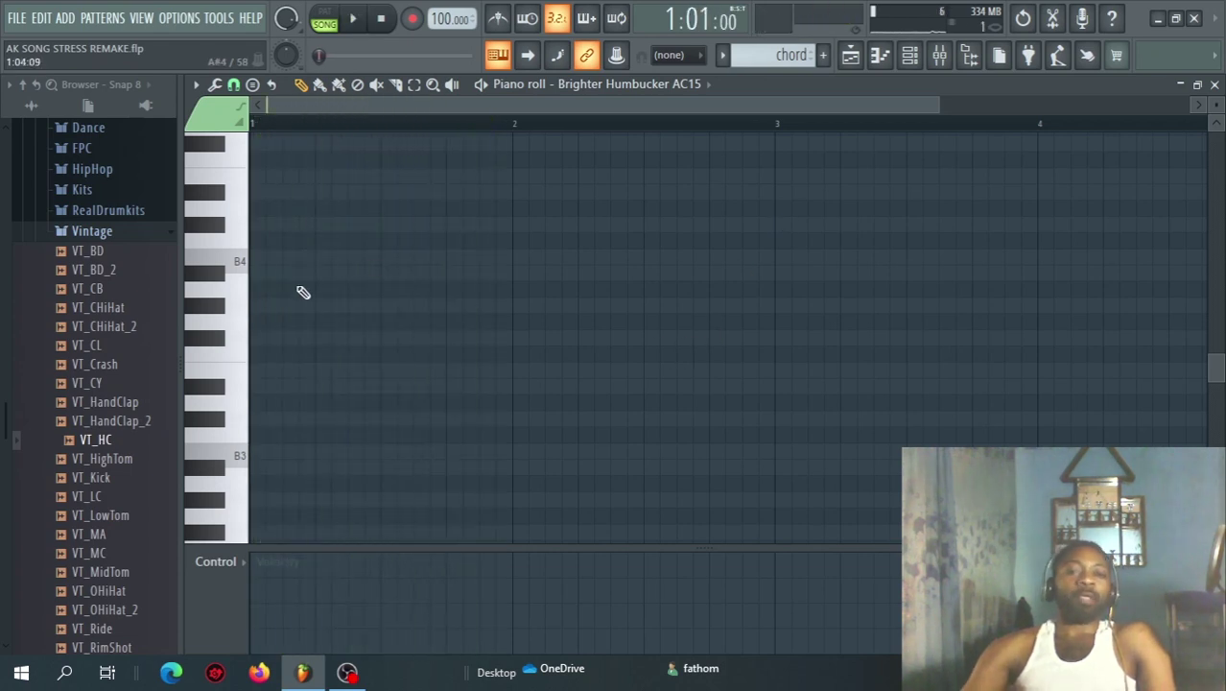
- Add a half-bar D#5 note at the start of bar 1, lower it to C#5, and compare each pitch with the song
{"action": "mouse_move", "coordinate": [300, 270]}
{"action": "left_mouse_down"}
{"action": "mouse_move", "coordinate": [307, 257]}
{"action": "mouse_move", "coordinate": [244, 185]}
{"action": "left_mouse_up"}
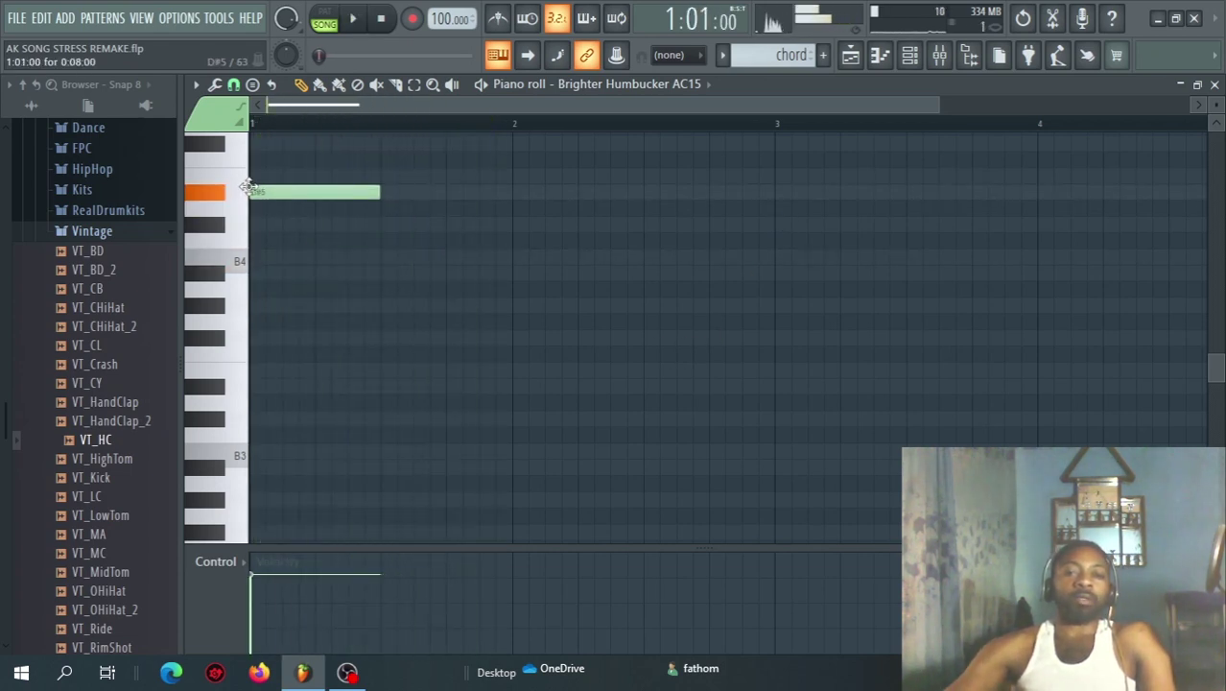
{"action": "key", "text": "space"}
{"action": "key", "text": "space"}
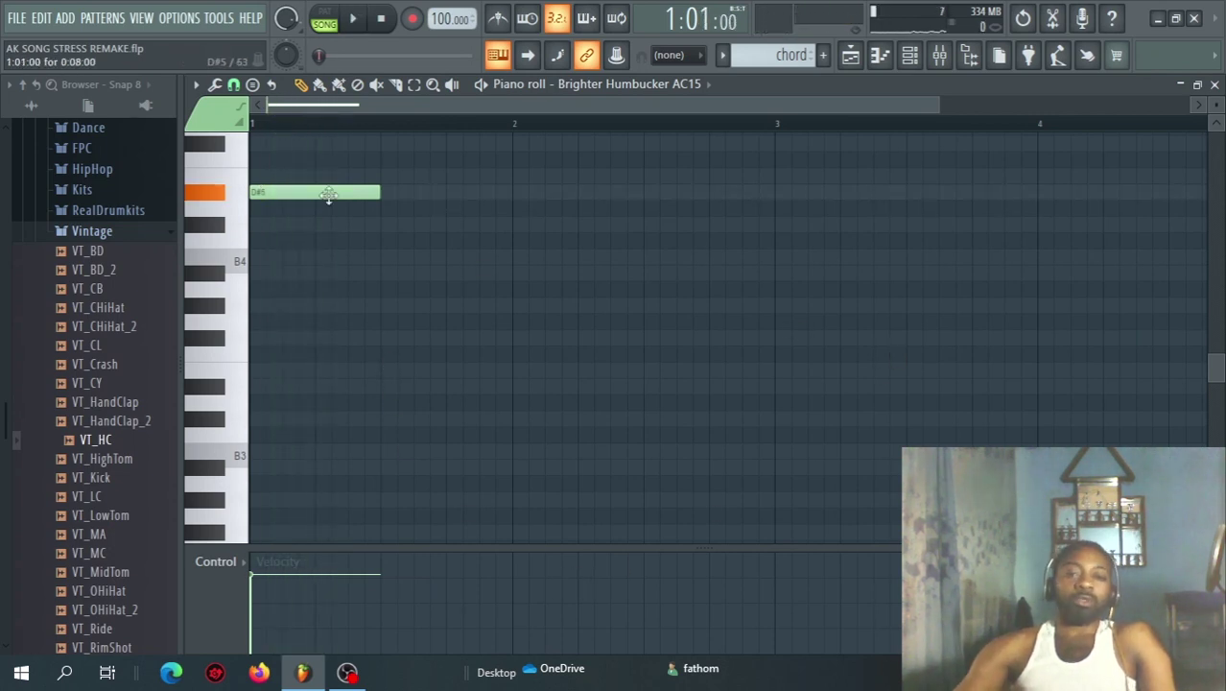
{"action": "left_click_drag", "start_coordinate": [328, 194], "coordinate": [326, 227]}
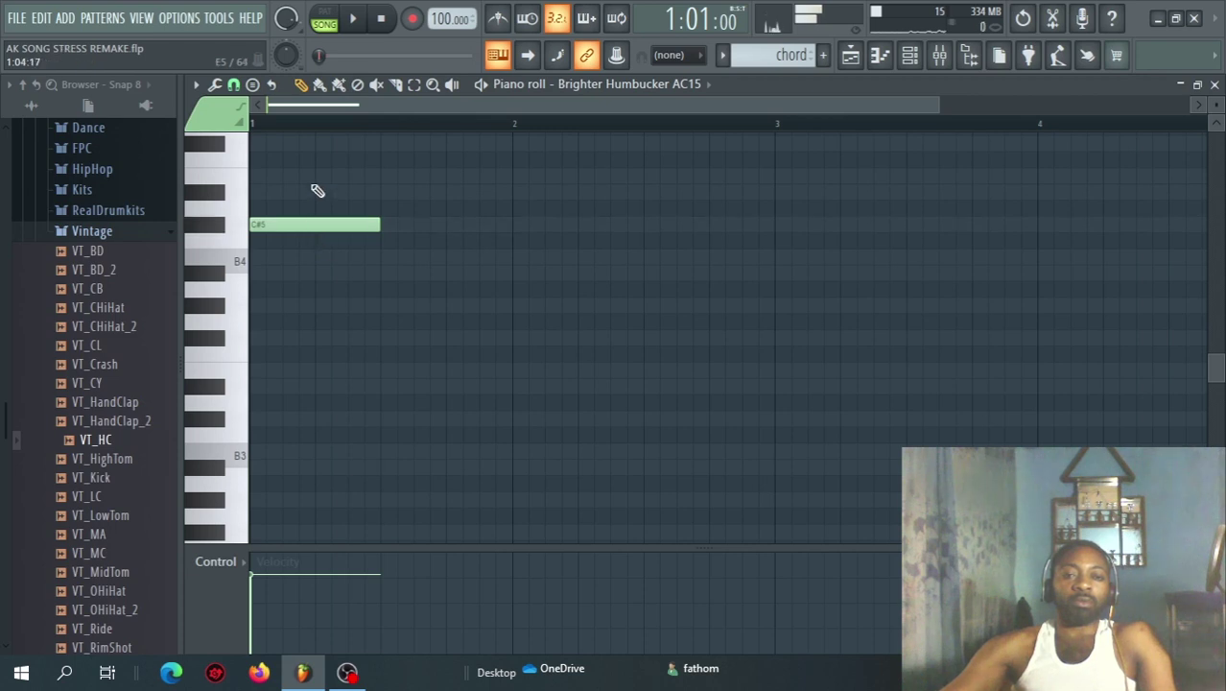
{"action": "key", "text": "space"}
{"action": "key", "text": "space"}
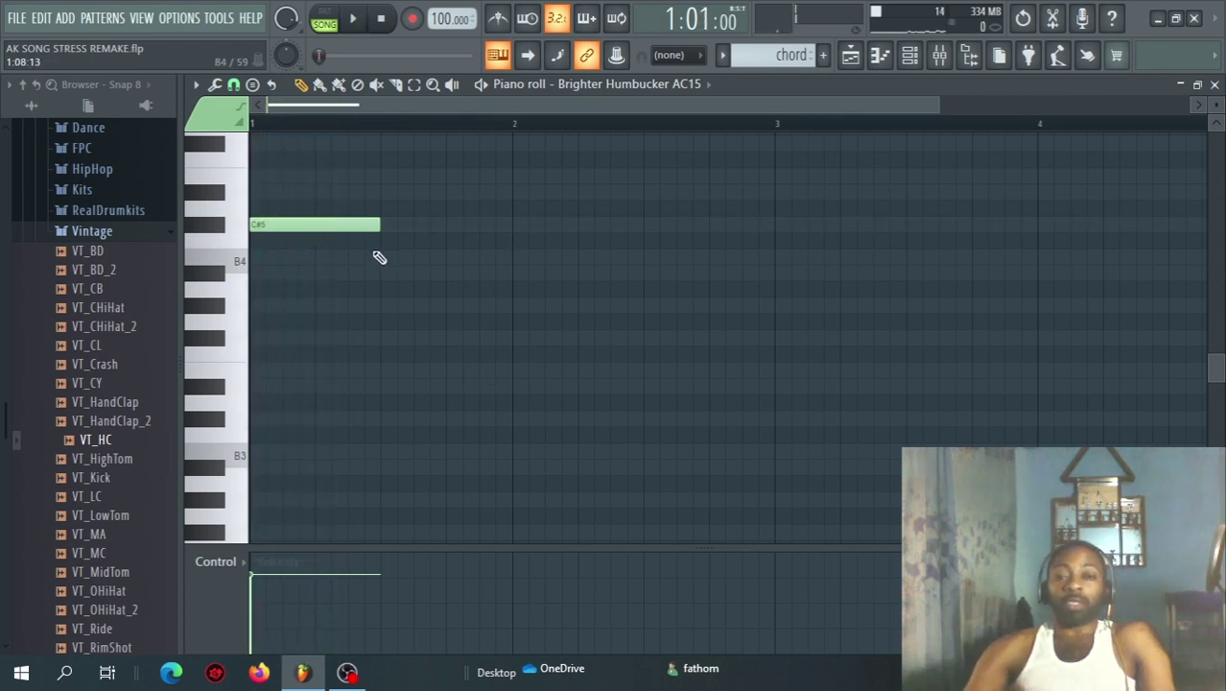
- Lower the first note to C5 and again to B4, playing each pitch against the song
{"action": "left_click_drag", "start_coordinate": [318, 223], "coordinate": [315, 241]}
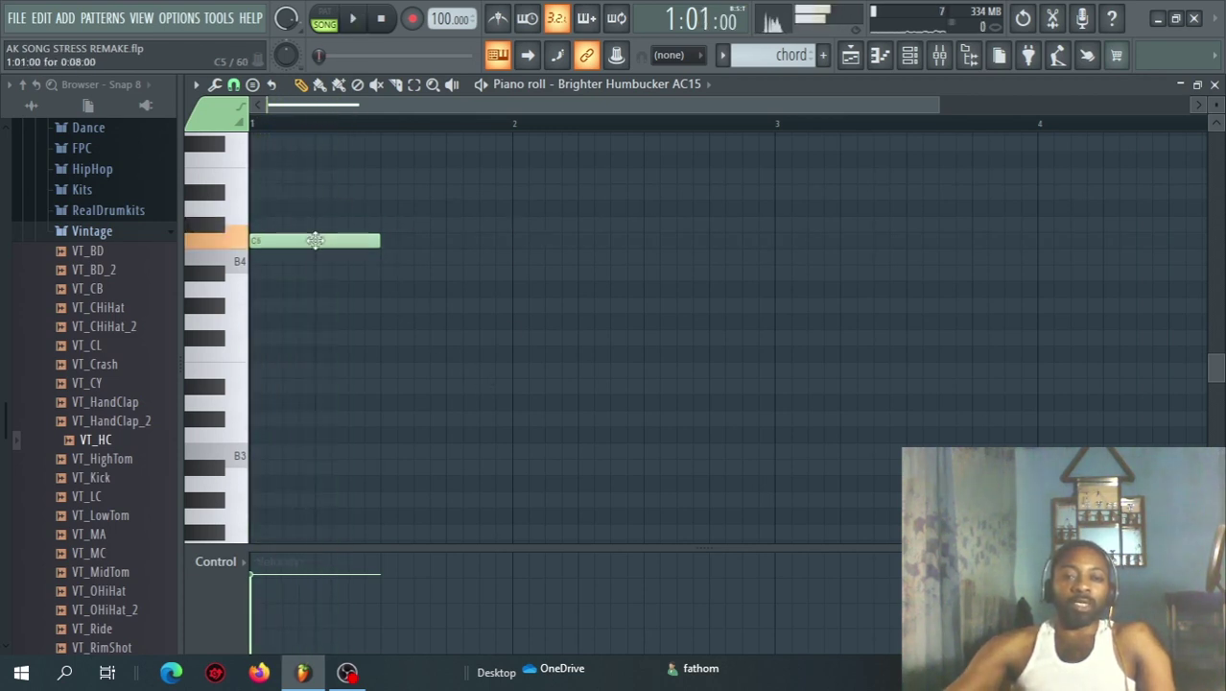
{"action": "key", "text": "space"}
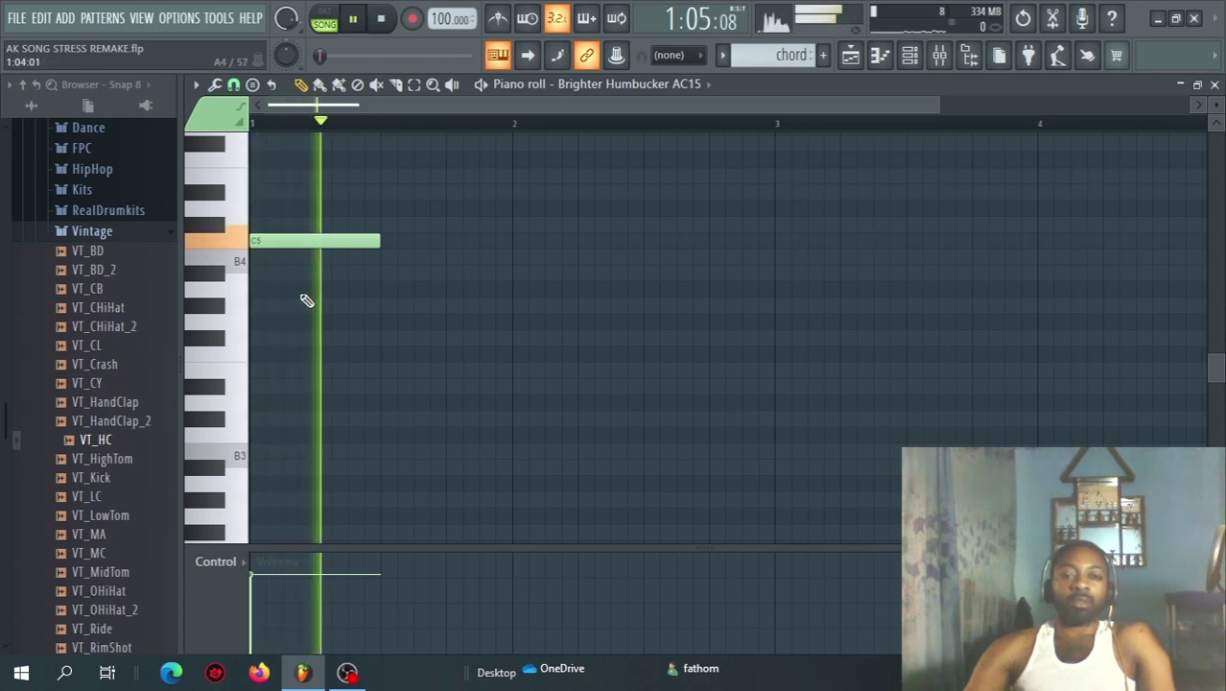
{"action": "key", "text": "space"}
{"action": "left_click_drag", "start_coordinate": [312, 242], "coordinate": [311, 257]}
{"action": "key", "text": "space"}
{"action": "key", "text": "space"}
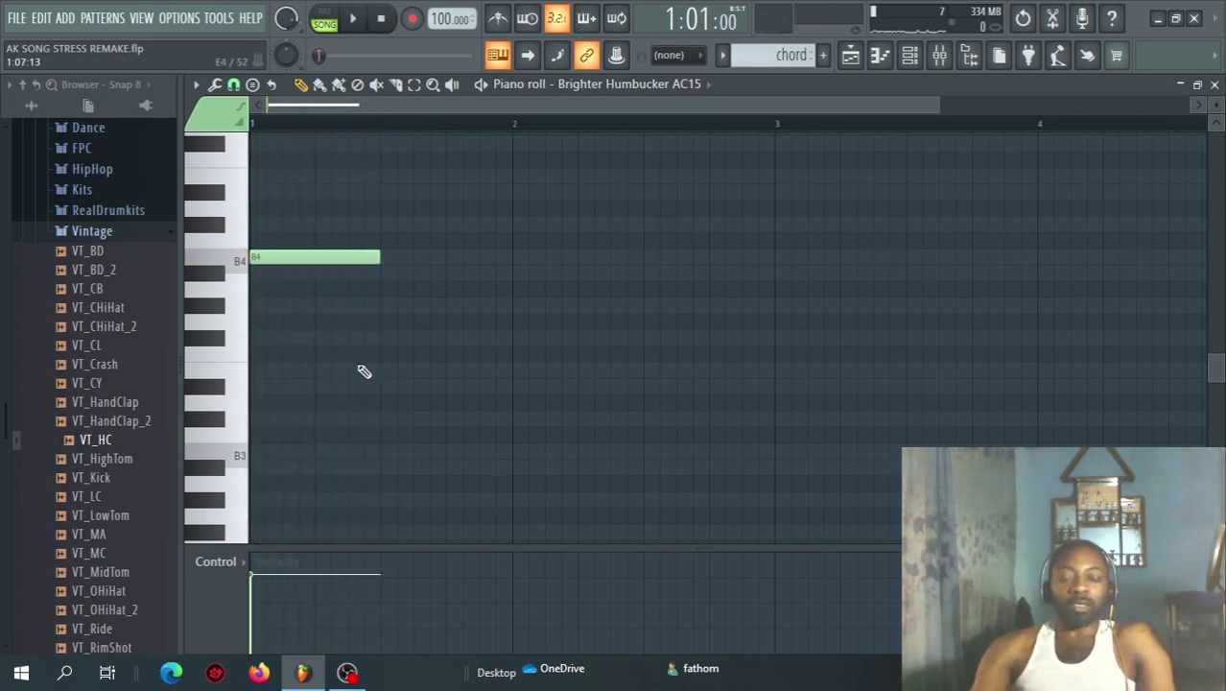
{"action": "key", "text": "space"}
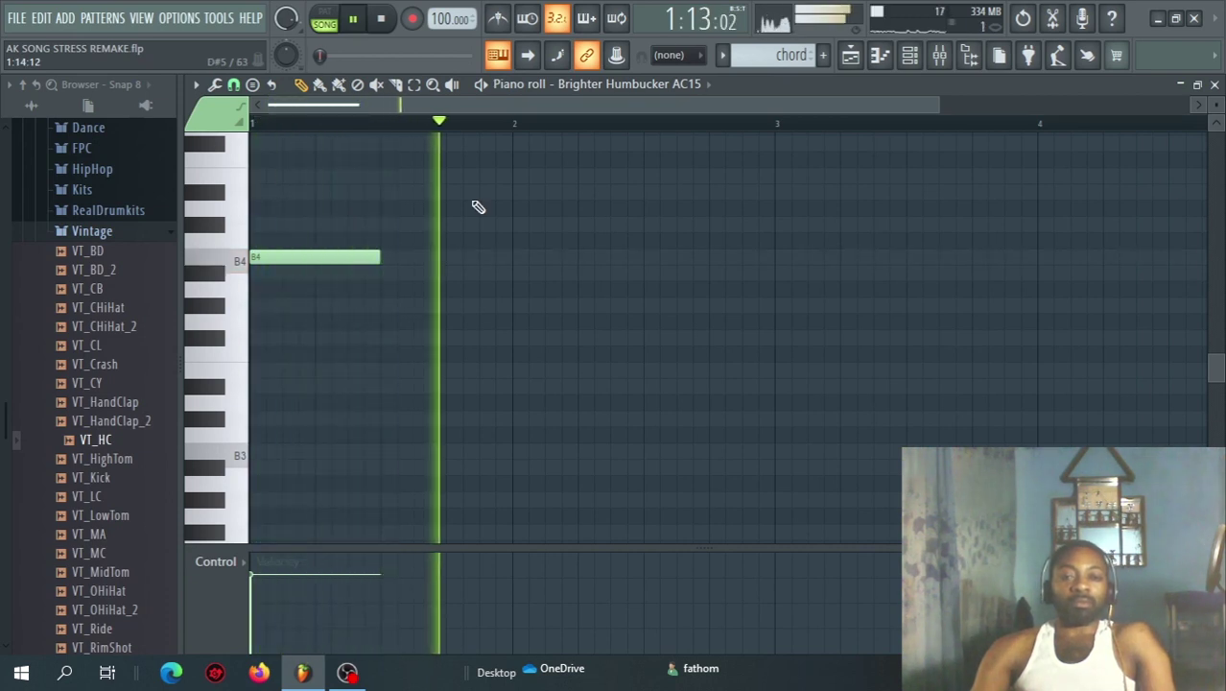
{"action": "key", "text": "space"}
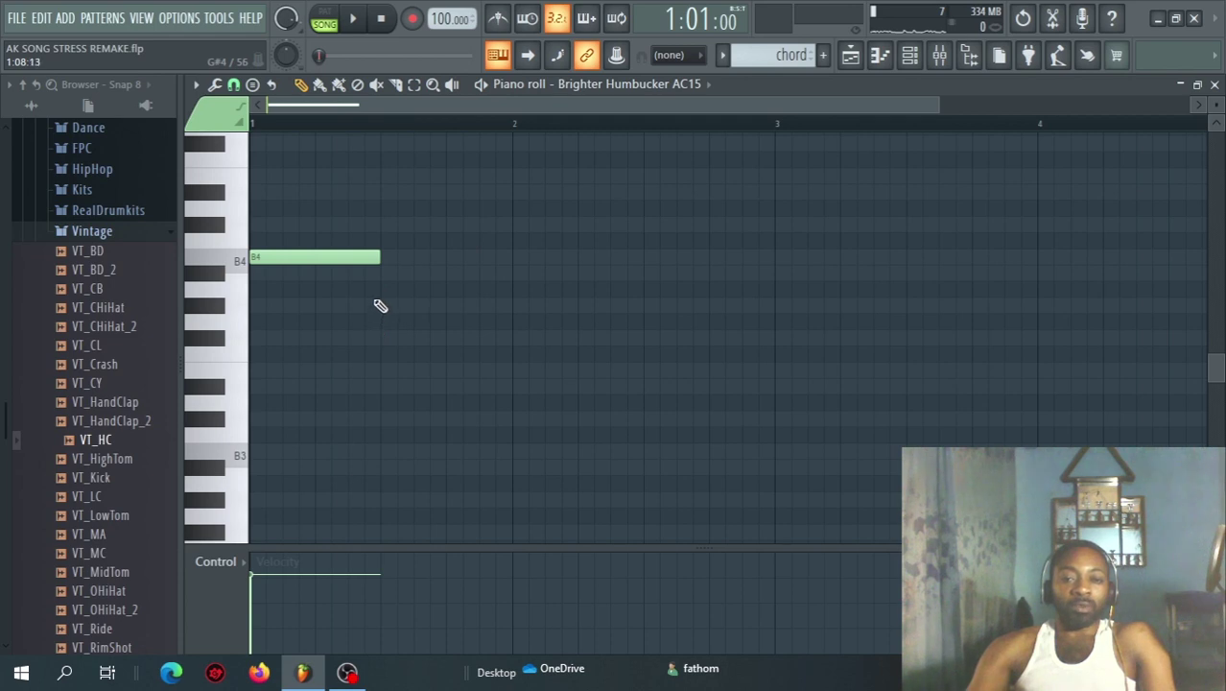
- Add a half-bar G4 note in the second half of bar 1, lower it to E4, and play it against the song
{"action": "mouse_move", "coordinate": [388, 284]}
{"action": "left_mouse_down"}
{"action": "mouse_move", "coordinate": [380, 274]}
{"action": "mouse_move", "coordinate": [410, 320]}
{"action": "left_mouse_up"}
{"action": "key", "text": "space"}
{"action": "key", "text": "space"}
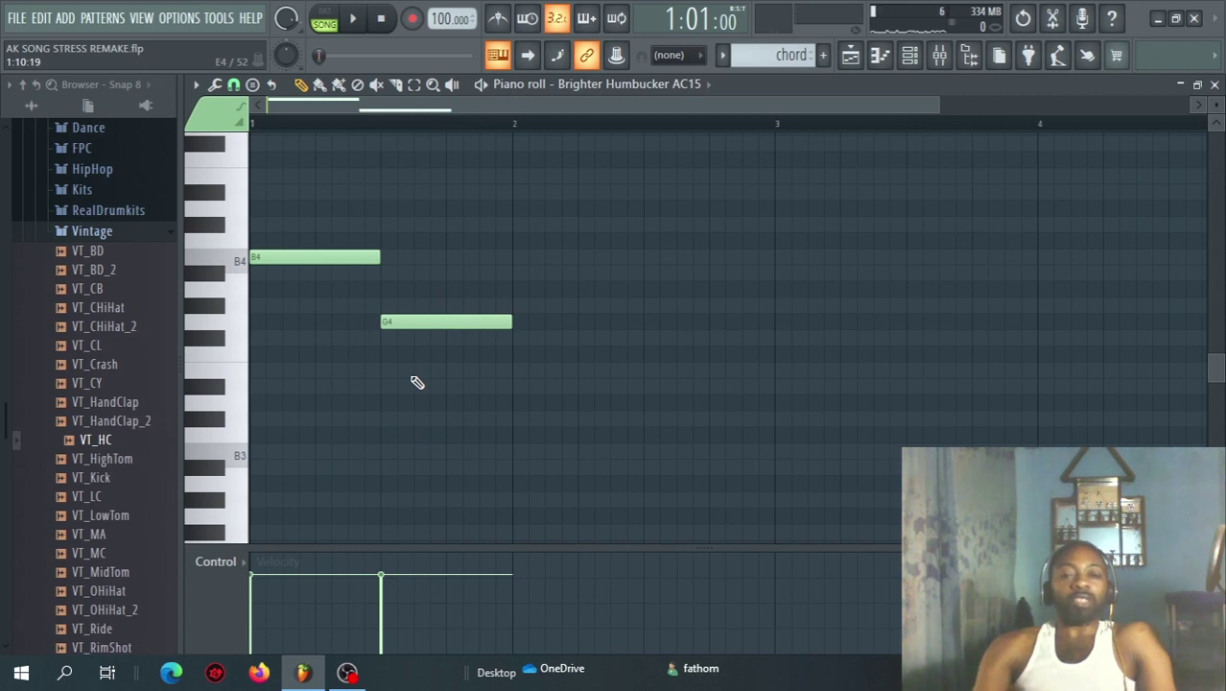
{"action": "key", "text": "space"}
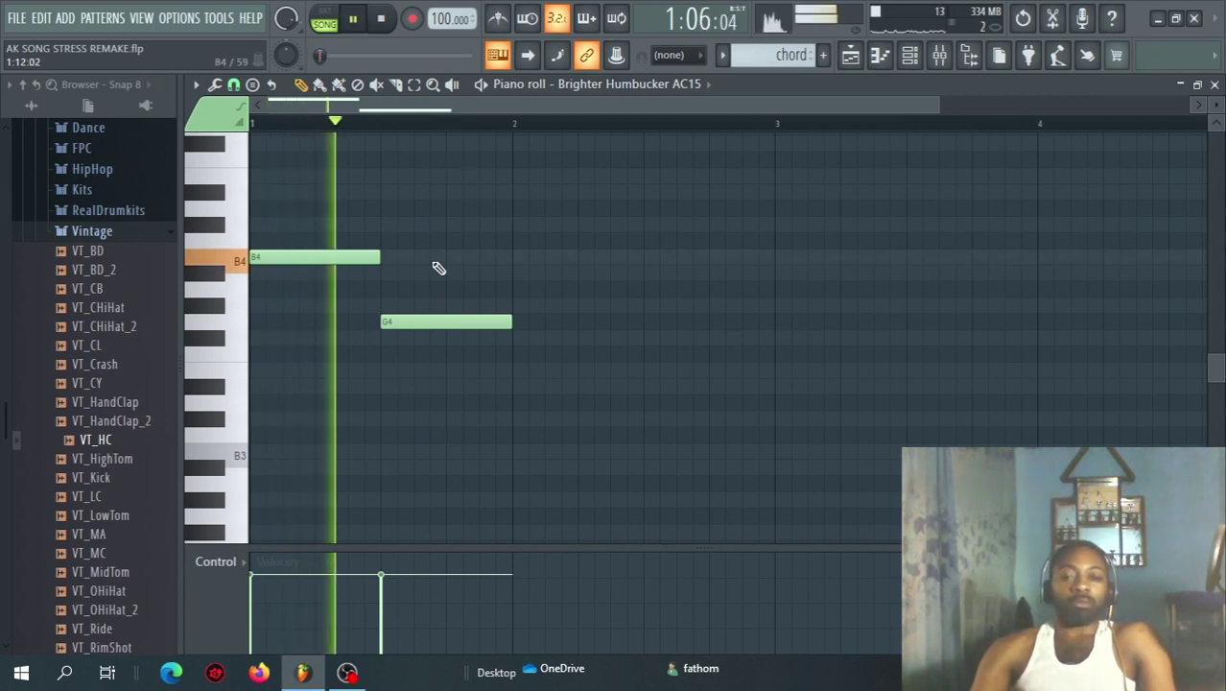
{"action": "key", "text": "space"}
{"action": "left_click_drag", "start_coordinate": [428, 326], "coordinate": [414, 375]}
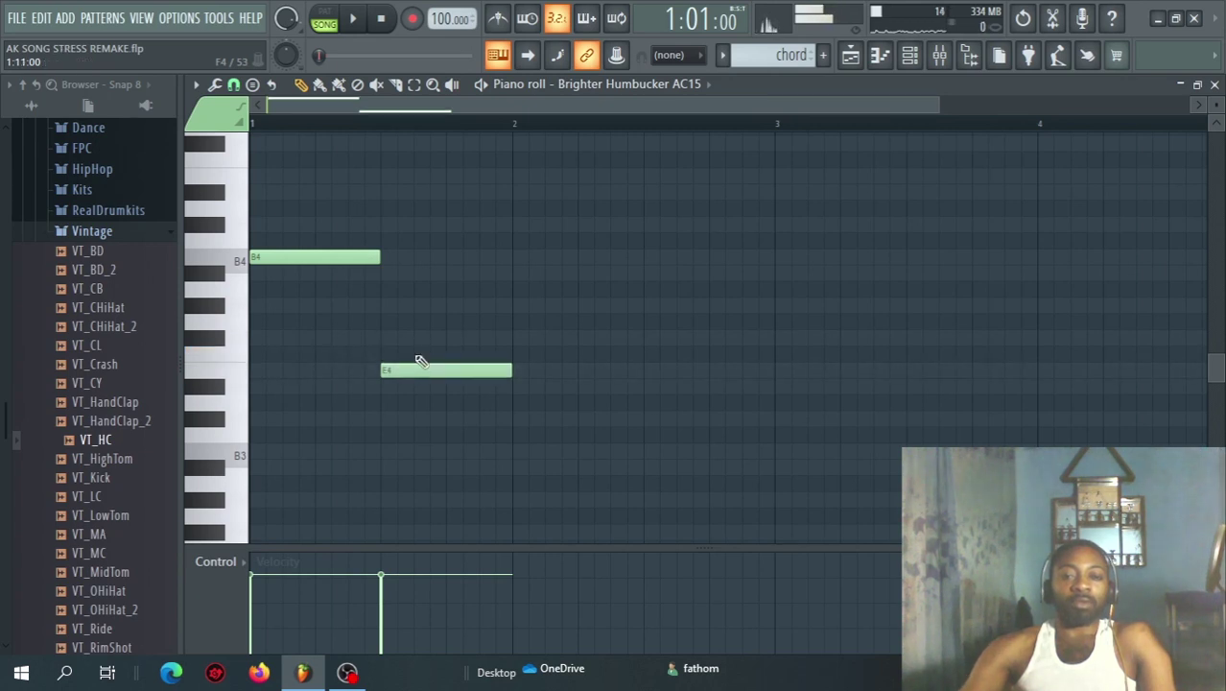
{"action": "key", "text": "space"}
{"action": "key", "text": "space"}
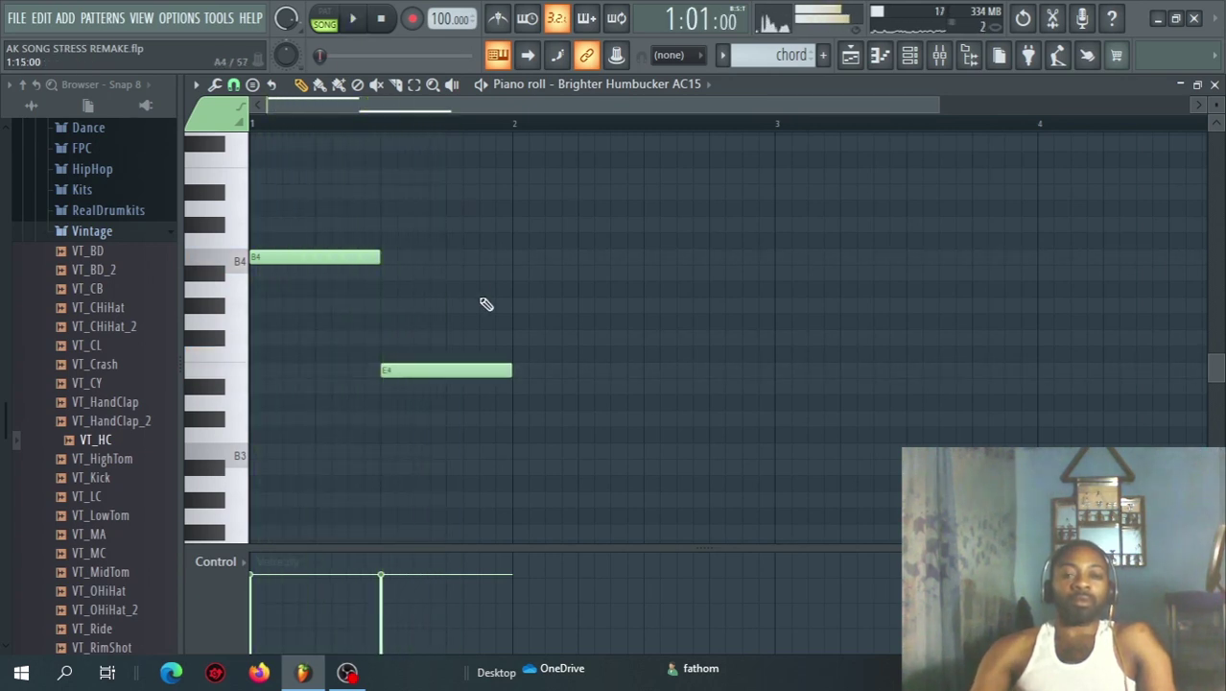
- Add a half-bar F4 note at the start of bar 2, raise it to F#4, and play the sequence against the song
{"action": "left_click", "coordinate": [547, 351]}
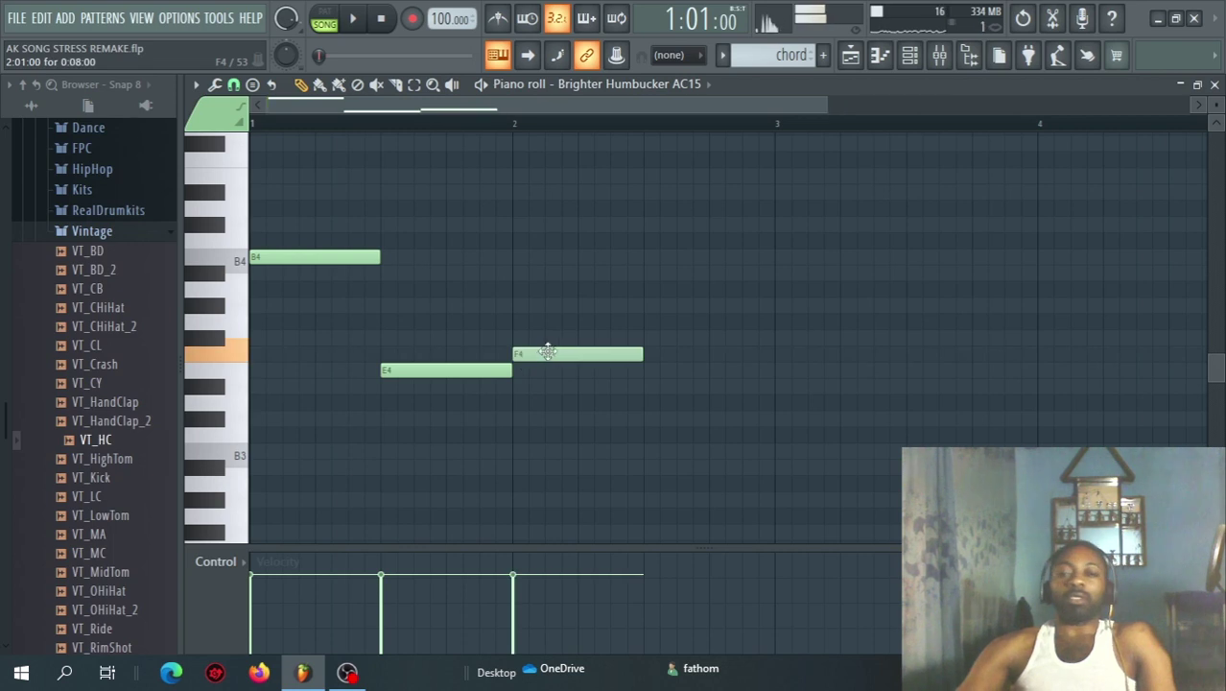
{"action": "left_click_drag", "start_coordinate": [549, 336], "coordinate": [552, 332]}
{"action": "key", "text": "space"}
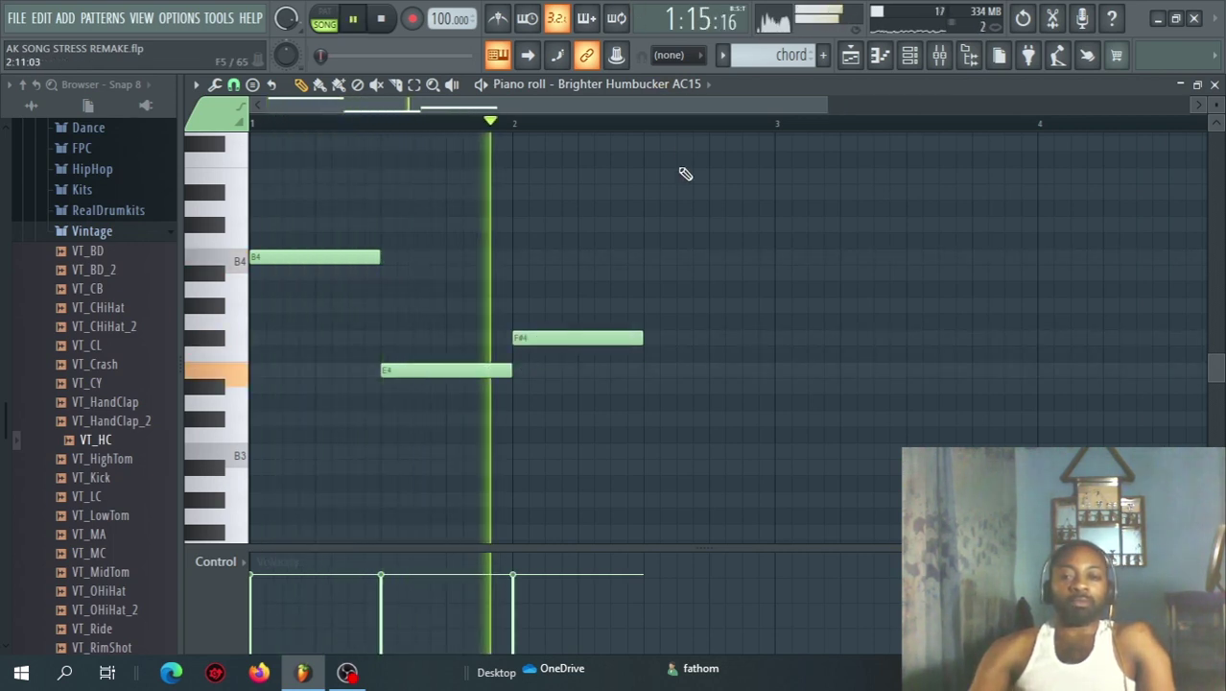
{"action": "key", "text": "space"}
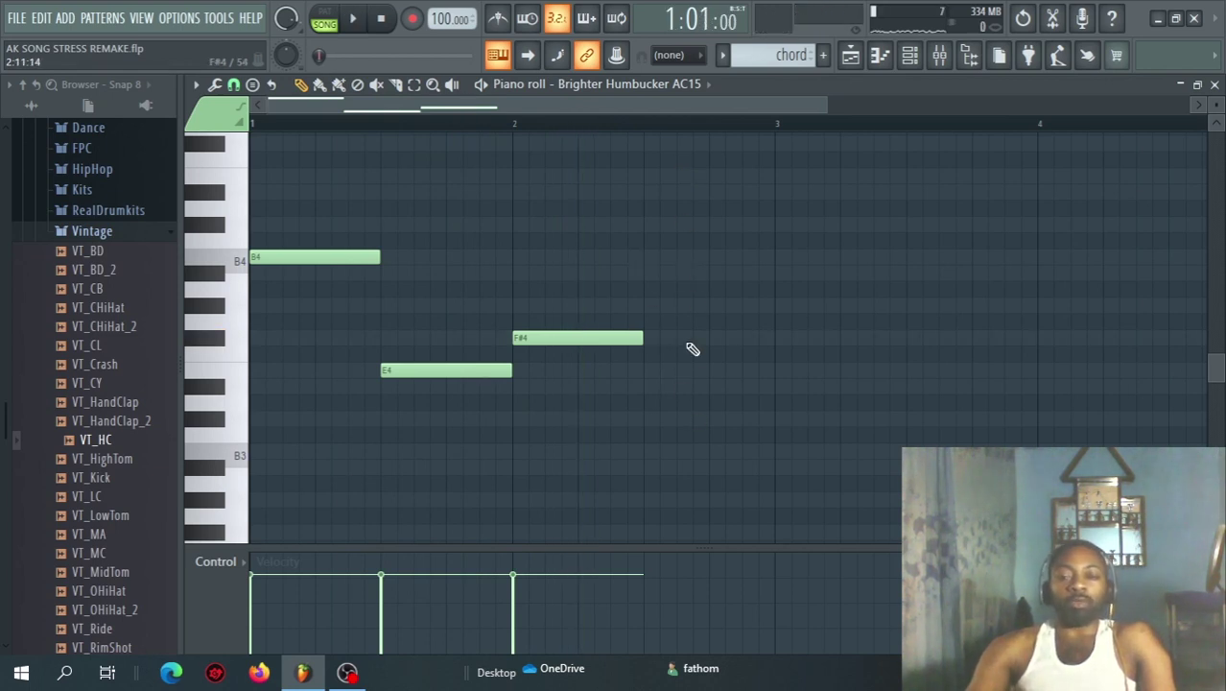
{"action": "key", "text": "space"}
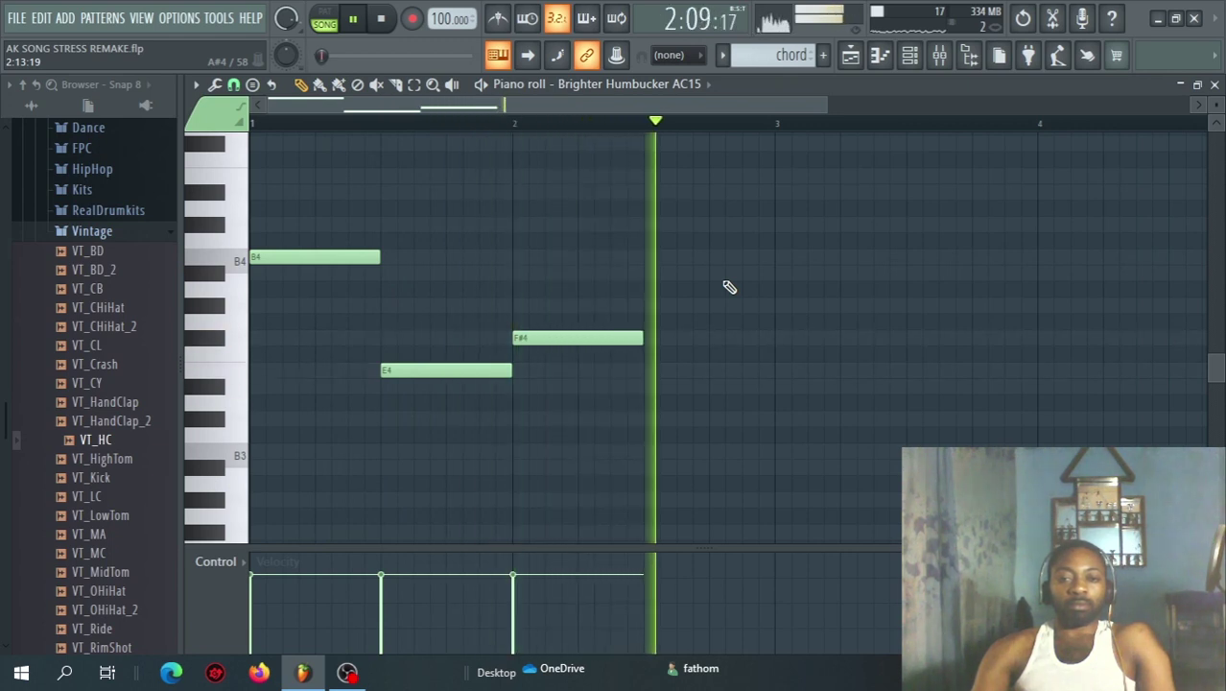
{"action": "key", "text": "space"}
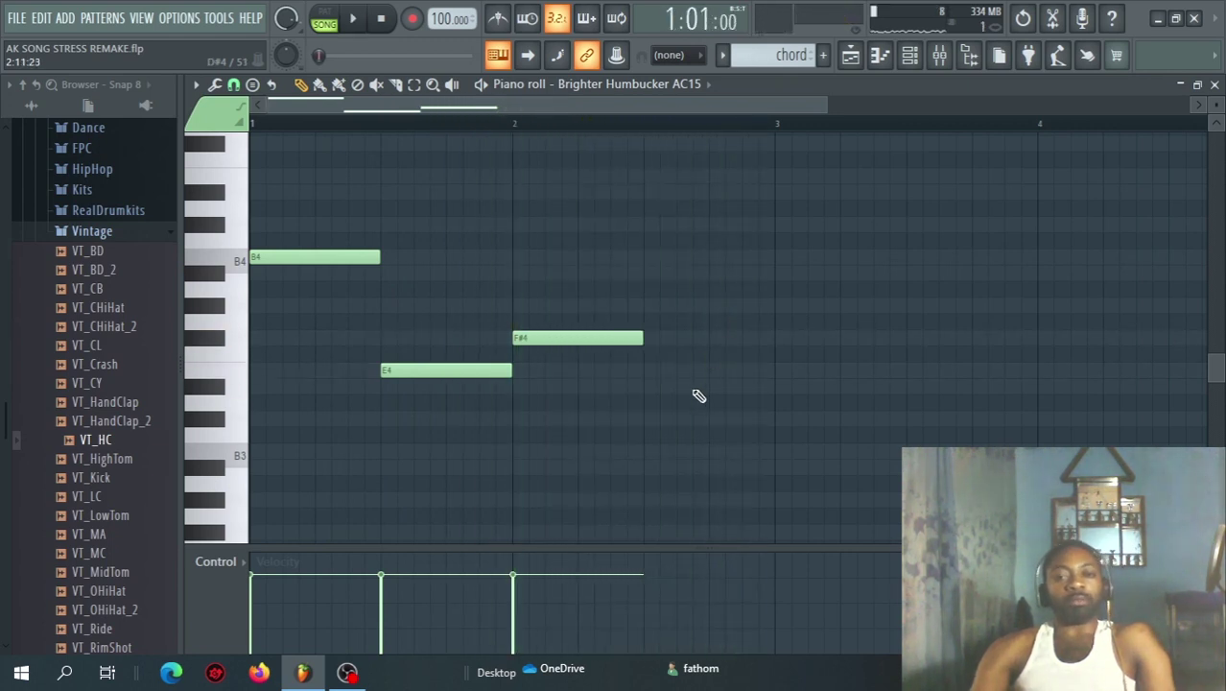
- Add a half-bar G#4 note in the second half of bar 2, compare it with the song, and raise it to B4
{"action": "left_click", "coordinate": [647, 307]}
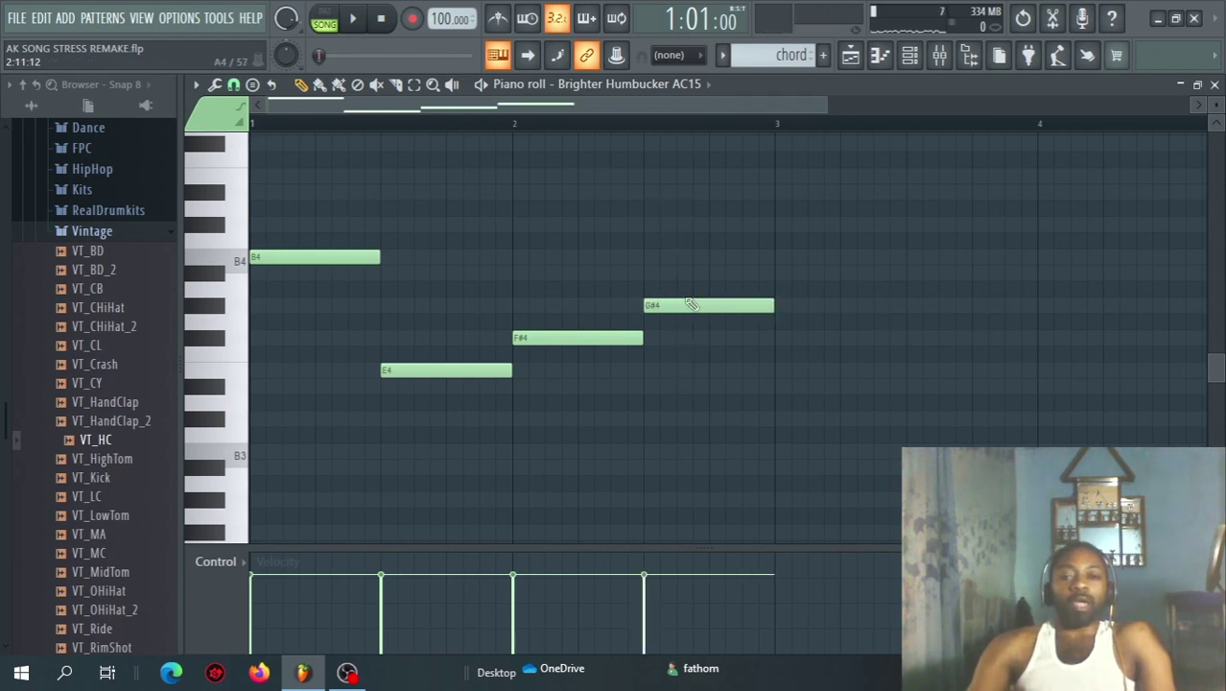
{"action": "key", "text": "space"}
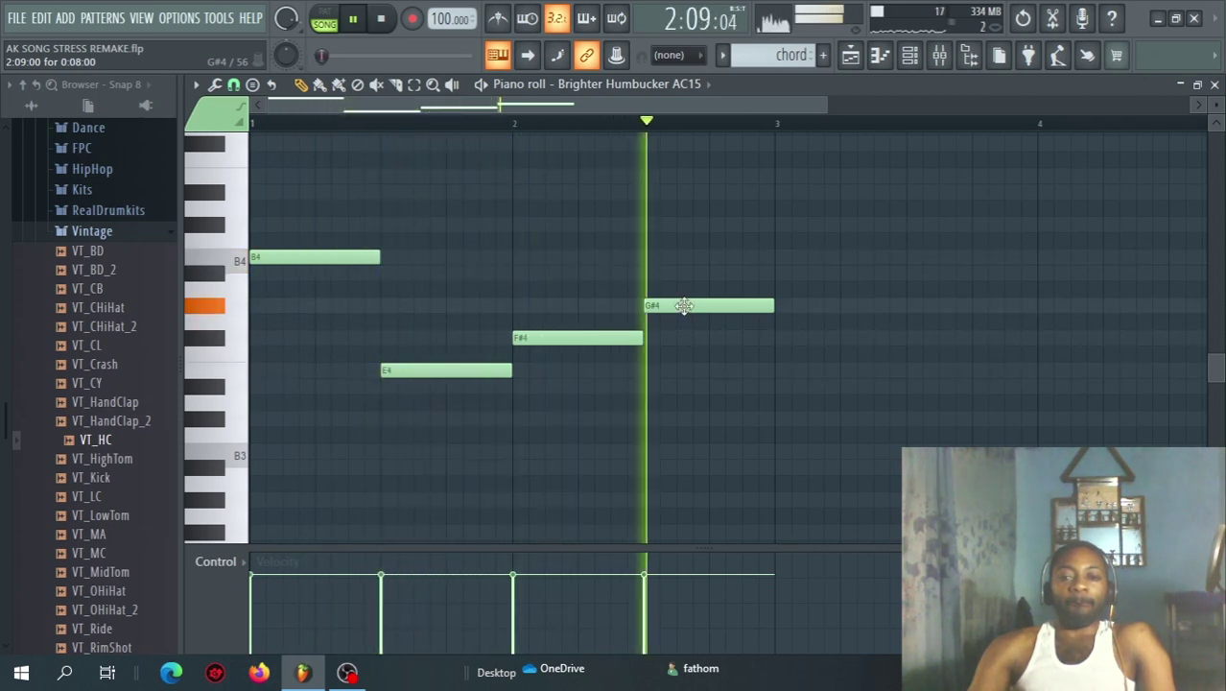
{"action": "key", "text": "space"}
{"action": "left_click_drag", "start_coordinate": [683, 305], "coordinate": [676, 247]}
{"action": "left_click", "coordinate": [679, 271]}
{"action": "key", "text": "space"}
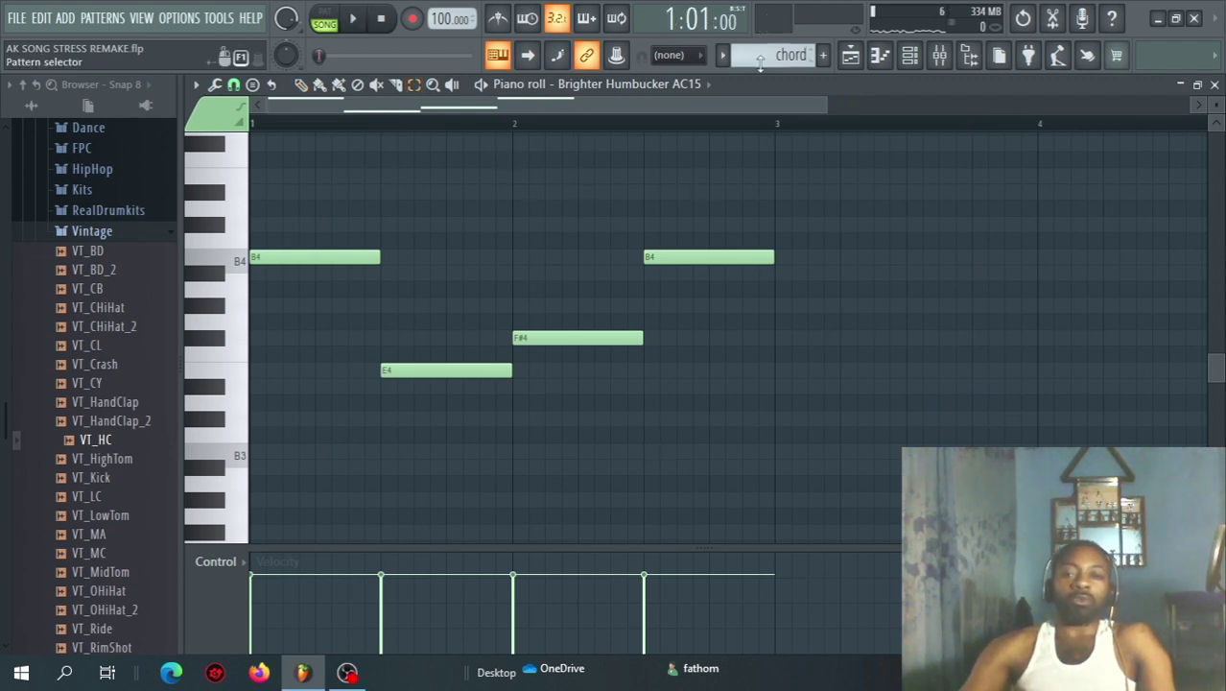
- Duplicate the two-bar note sequence into bars 3 and 4, drop all the notes one octave, and play them with the song
{"action": "key", "text": "ctrl+b"}
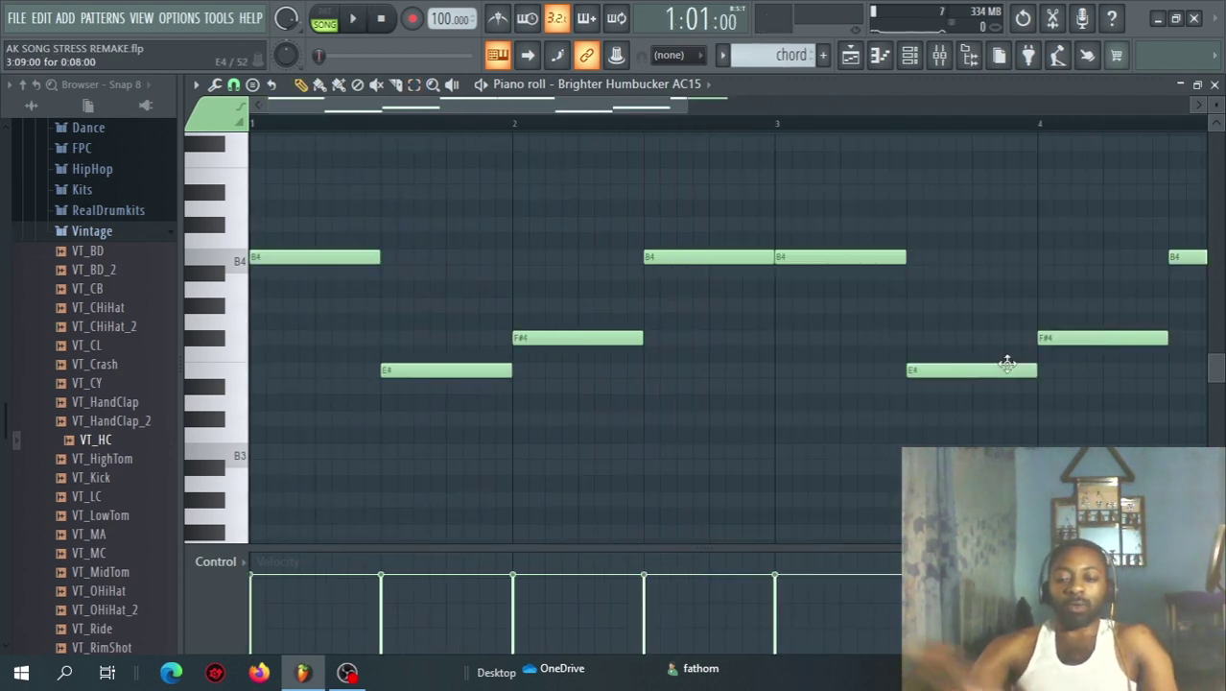
{"action": "key", "text": "ctrl+Down"}
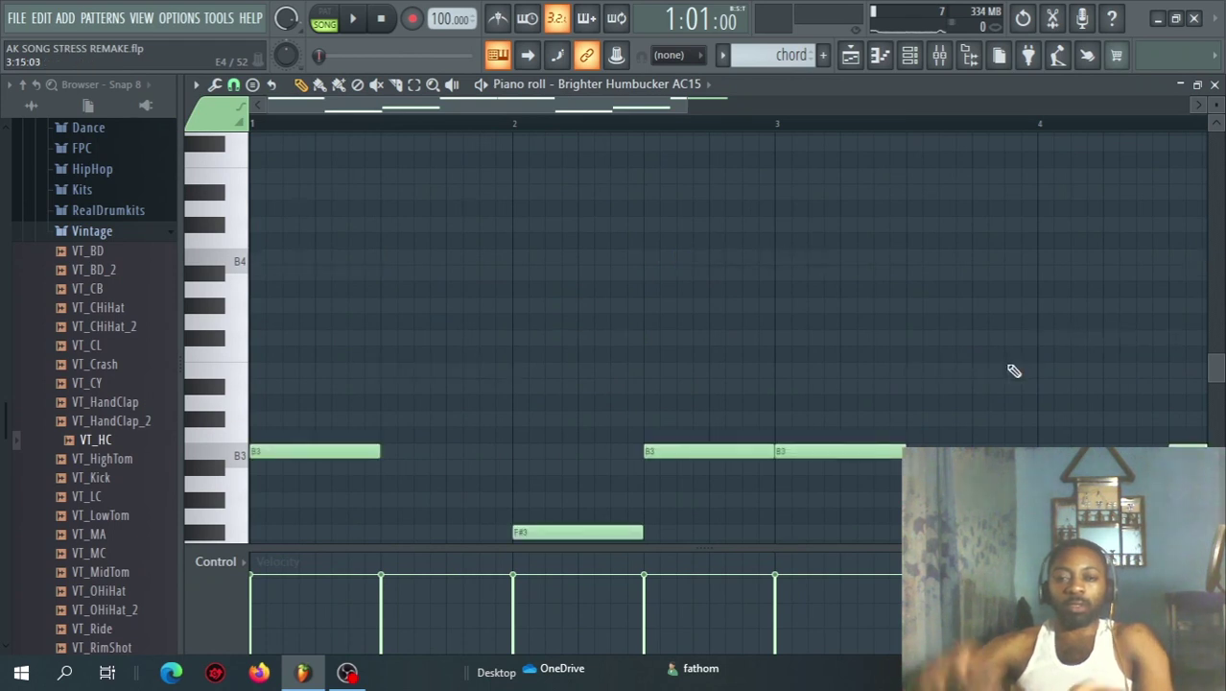
{"action": "key", "text": "space"}
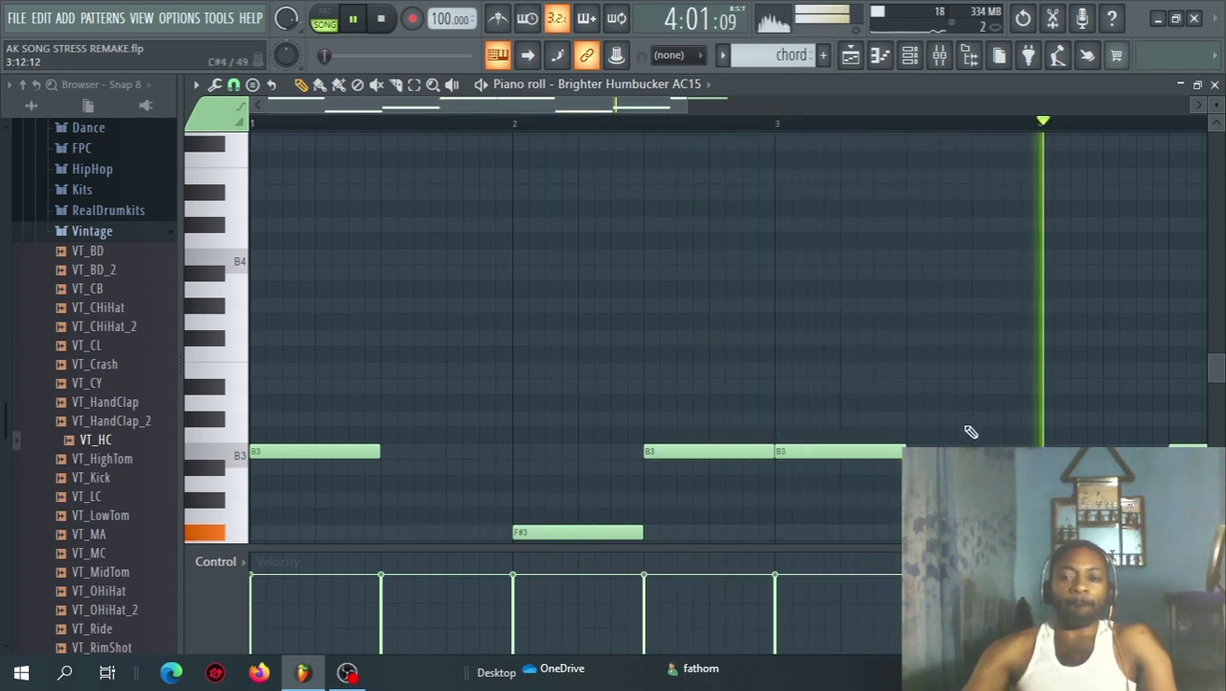
{"action": "key", "text": "space"}
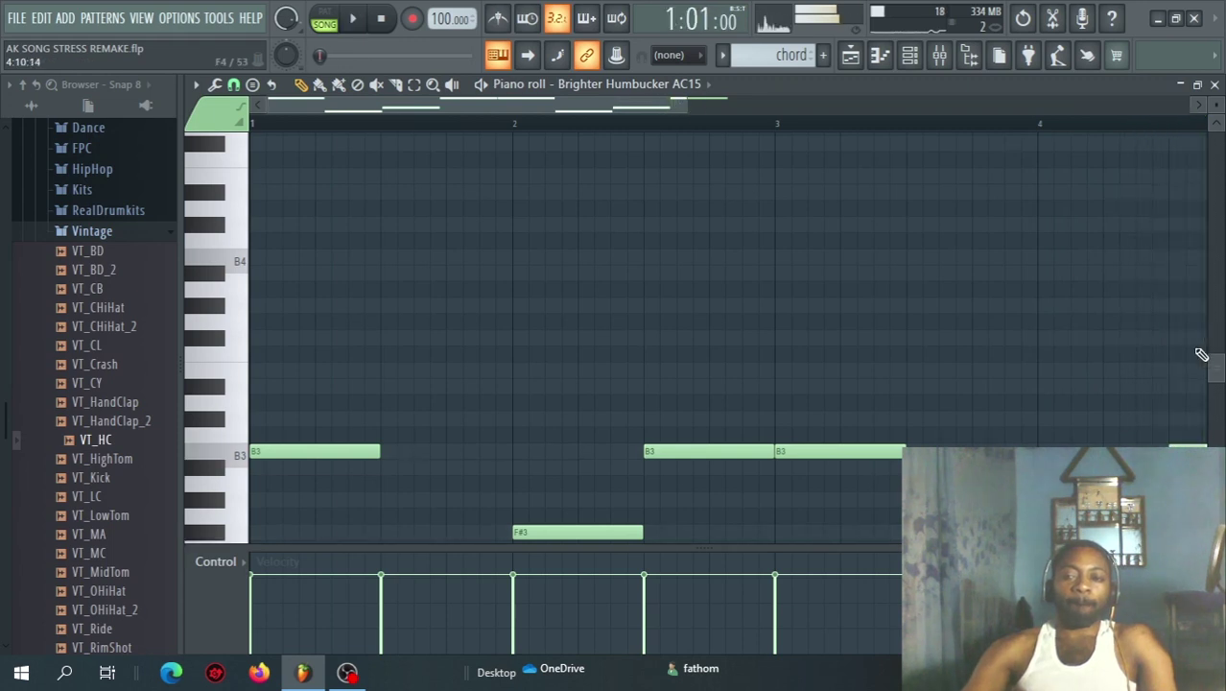
- Lower the velocities of the long guitar notes to slightly uneven levels and listen to the sequence
{"action": "left_click_drag", "start_coordinate": [1214, 369], "coordinate": [1215, 434]}
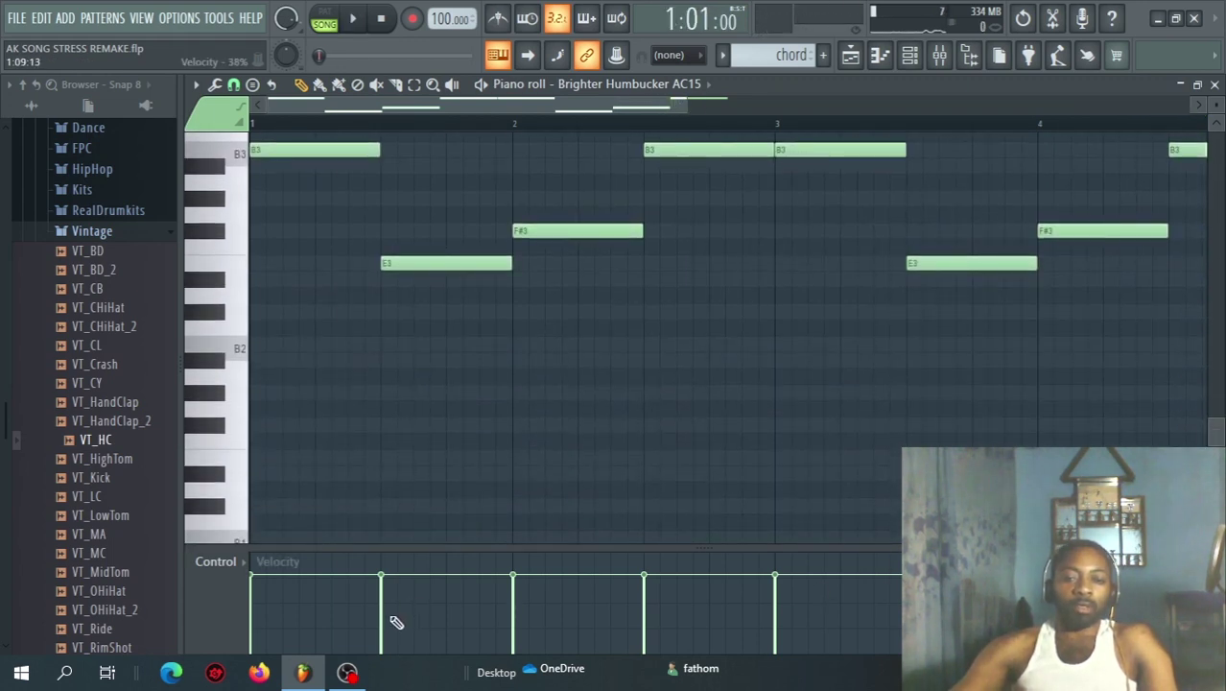
{"action": "left_click_drag", "start_coordinate": [266, 588], "coordinate": [532, 573]}
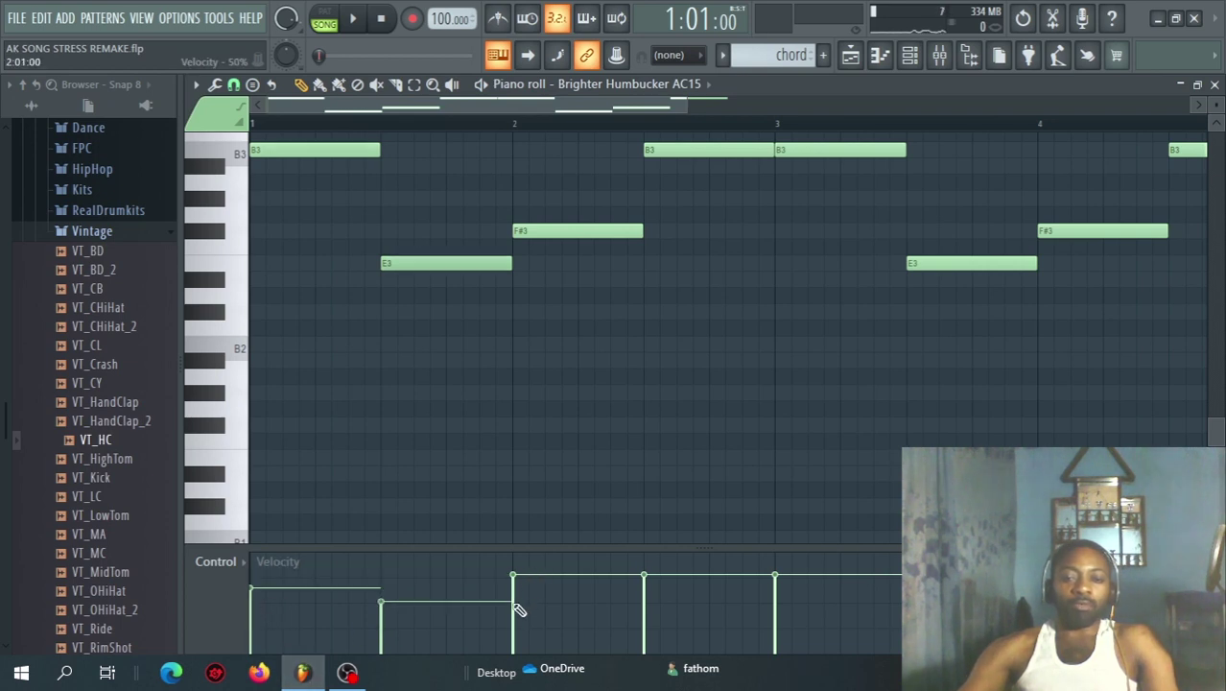
{"action": "left_click", "coordinate": [515, 586]}
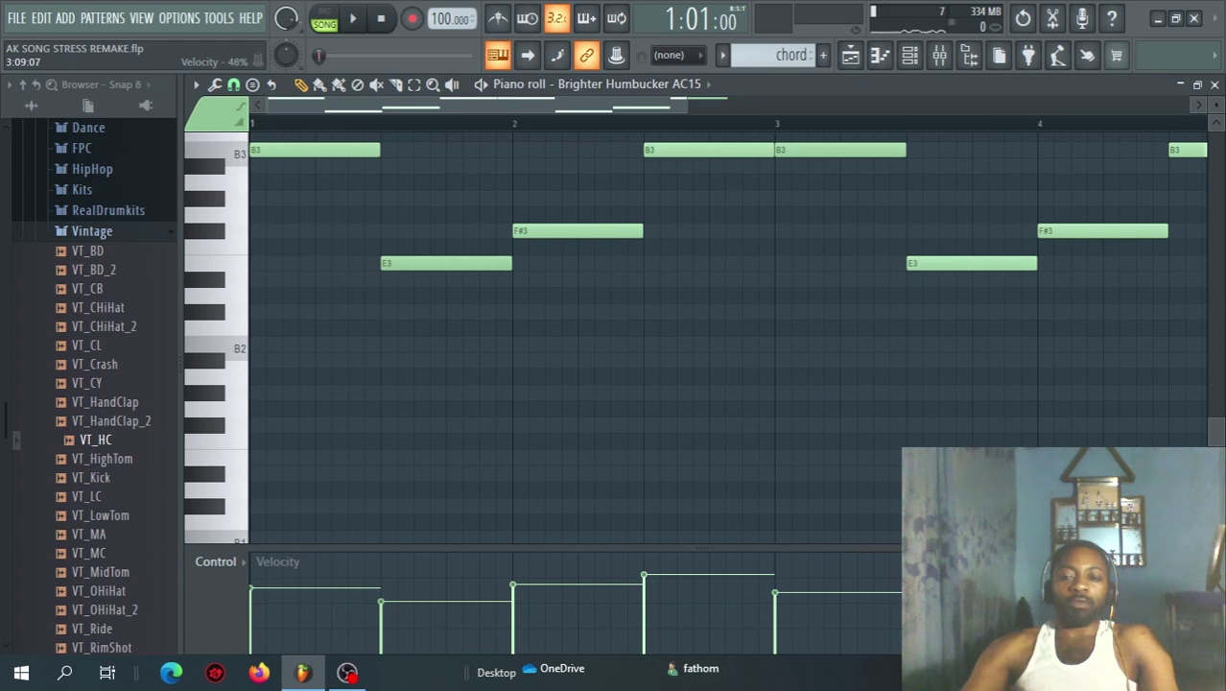
{"action": "key", "text": "space"}
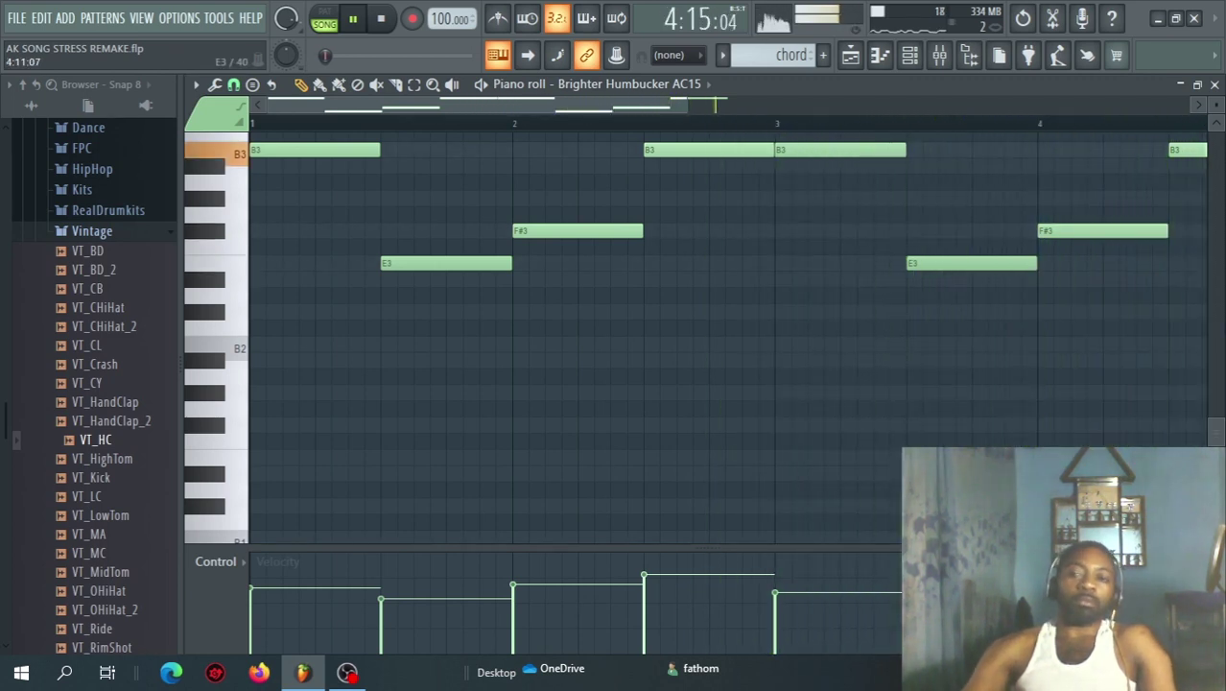
{"action": "key", "text": "space"}
- Sound out keys between C5 and G5 and compare them with the song to find the upper guitar notes
{"action": "scroll", "coordinate": [265, 232], "scroll_direction": "up", "scroll_amount": 5}
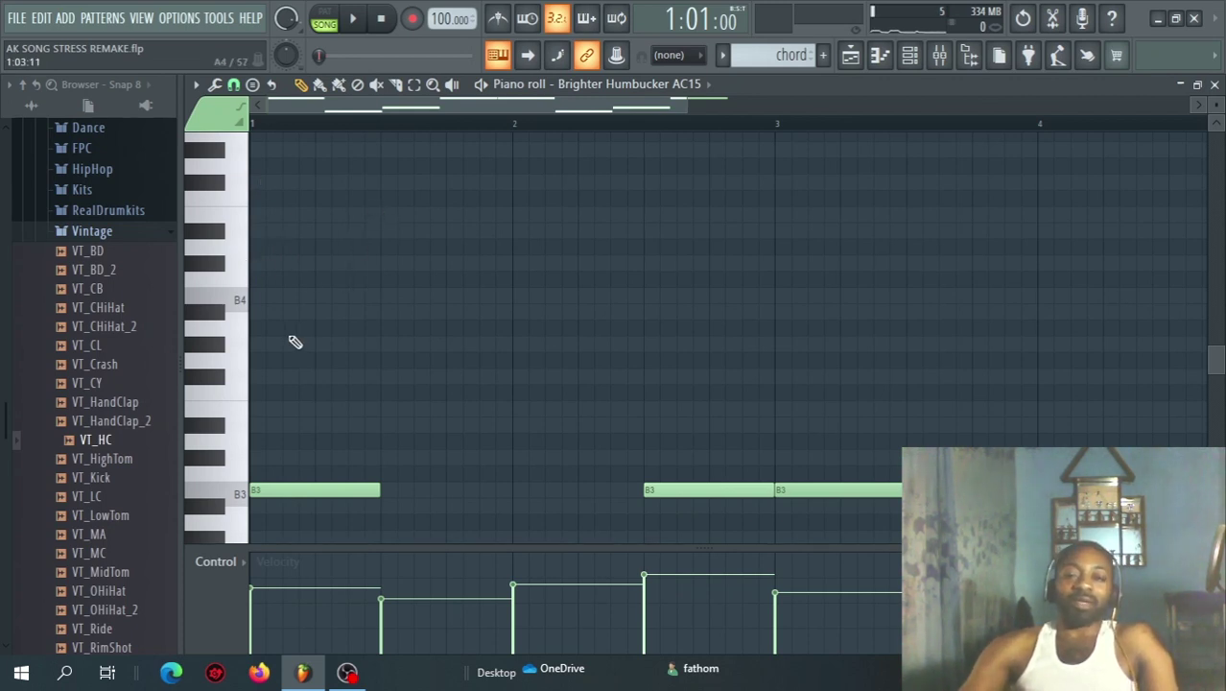
{"action": "left_click", "coordinate": [230, 261]}
{"action": "left_click", "coordinate": [230, 239]}
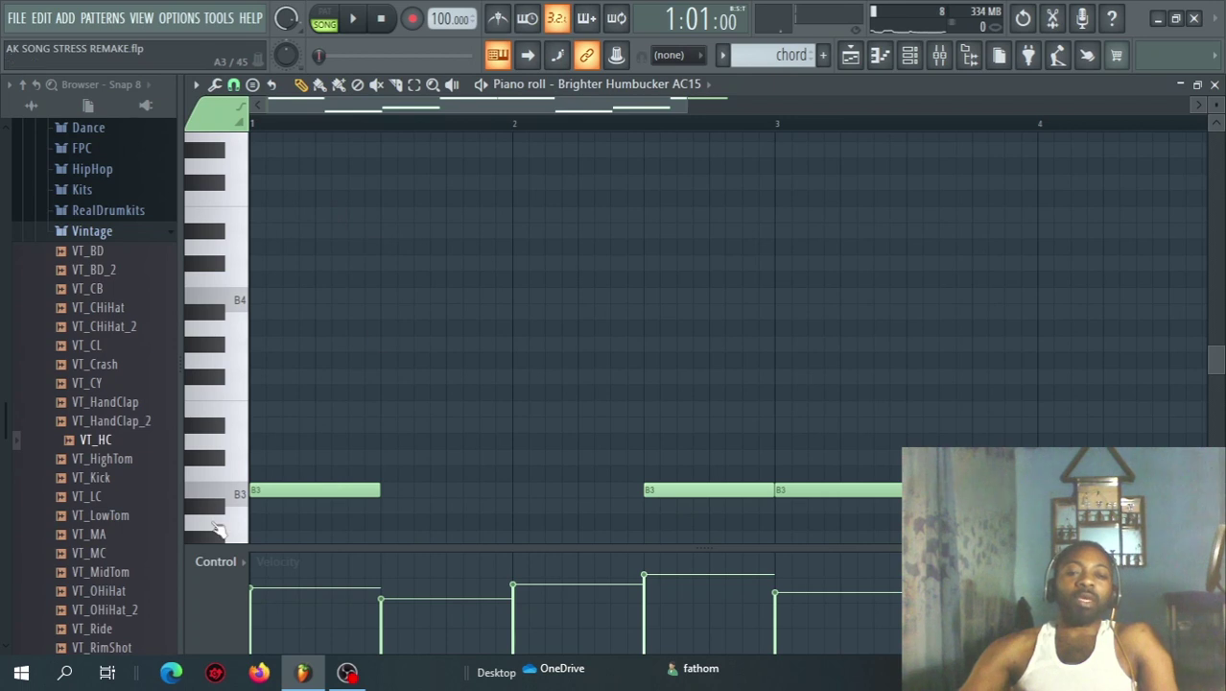
{"action": "left_click", "coordinate": [245, 171]}
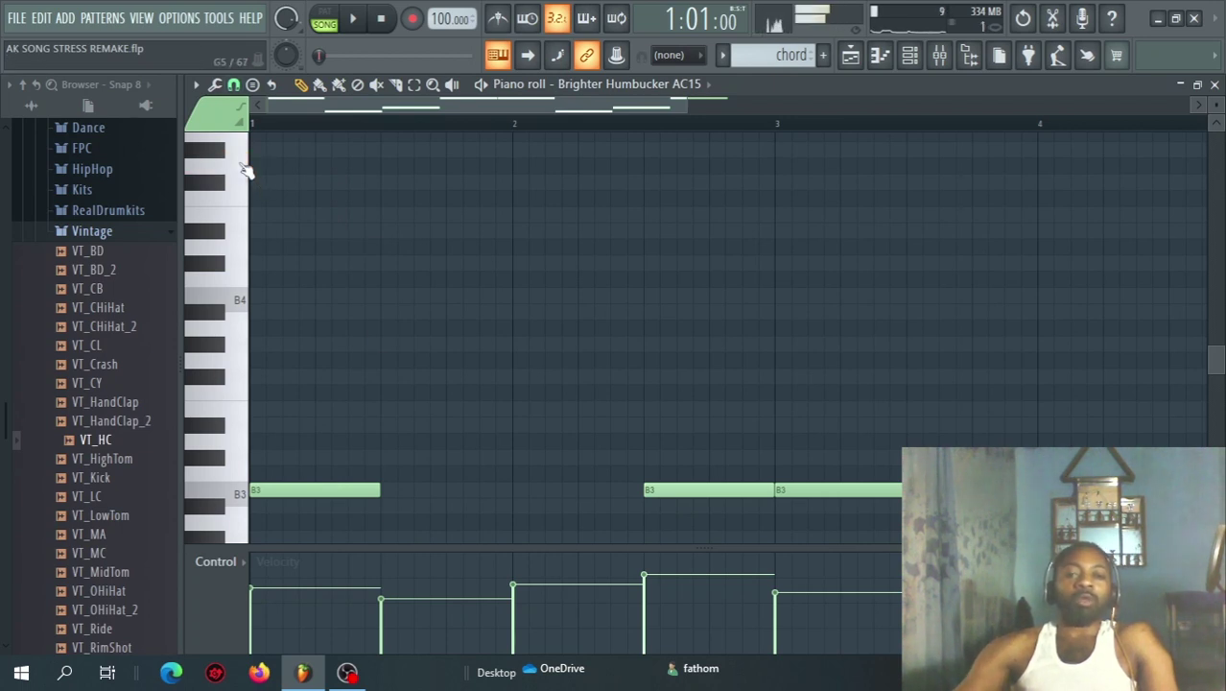
{"action": "key", "text": "space"}
{"action": "key", "text": "space"}
{"action": "left_click", "coordinate": [239, 174]}
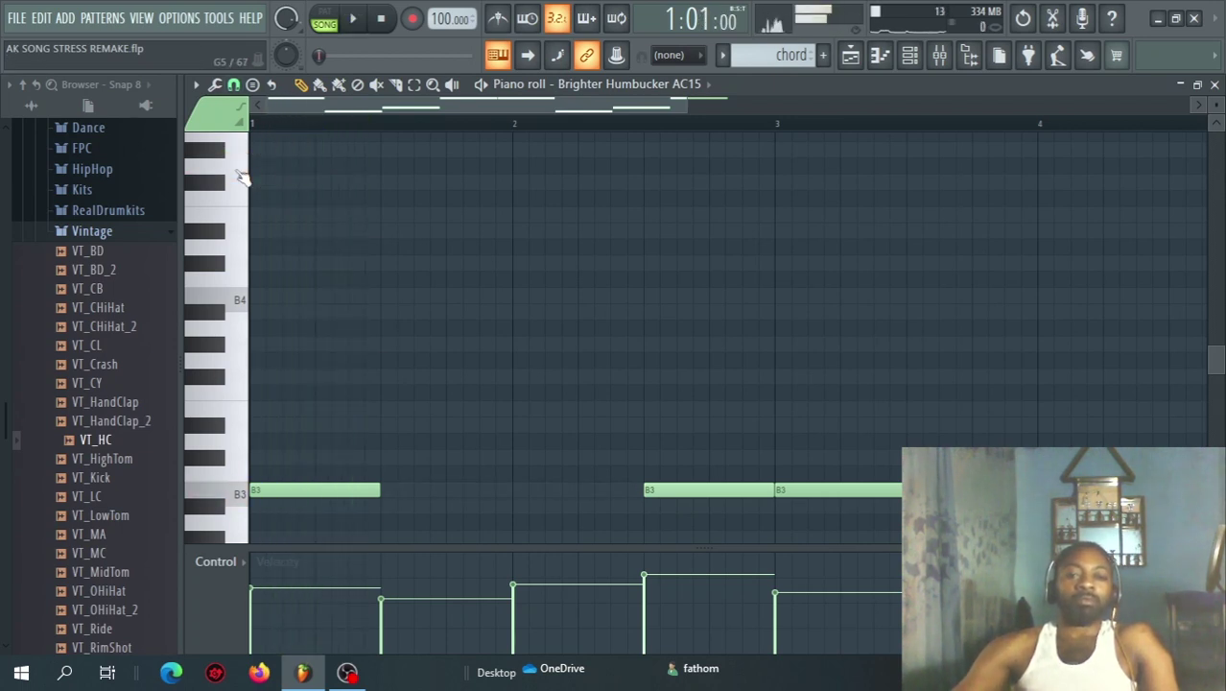
- Place short D#5 and F#5 notes above the first B3 in bar 1 and play them against the song
{"action": "key", "text": "space"}
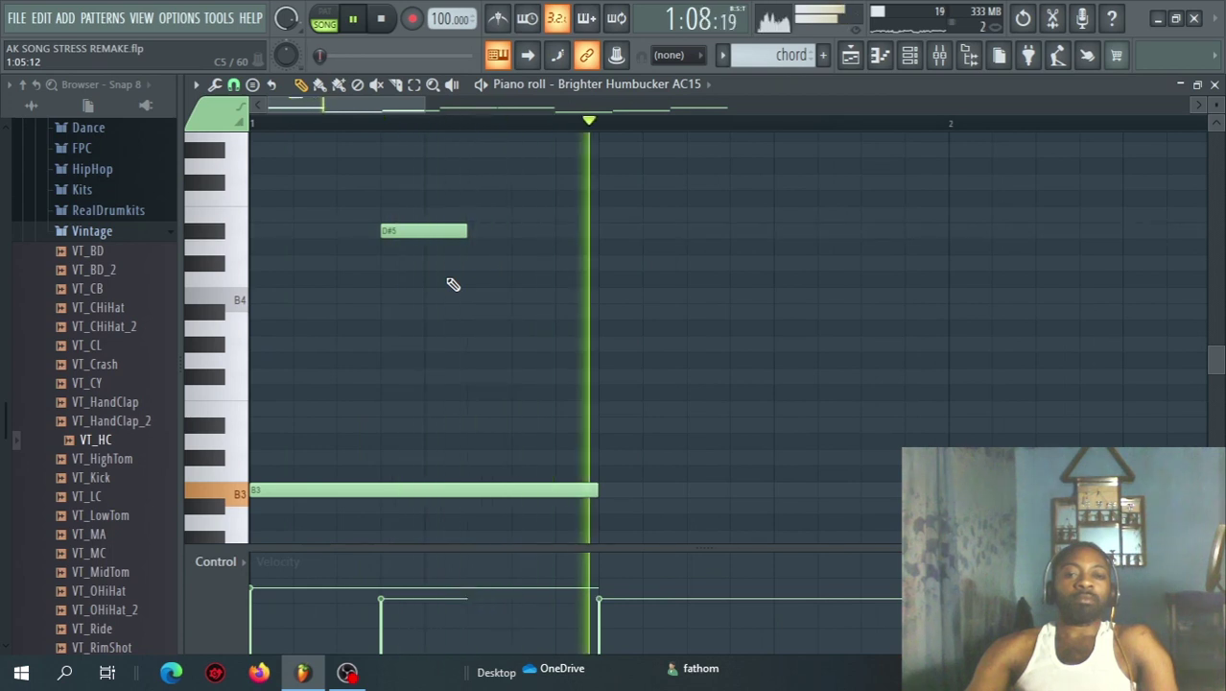
{"action": "key", "text": "space"}
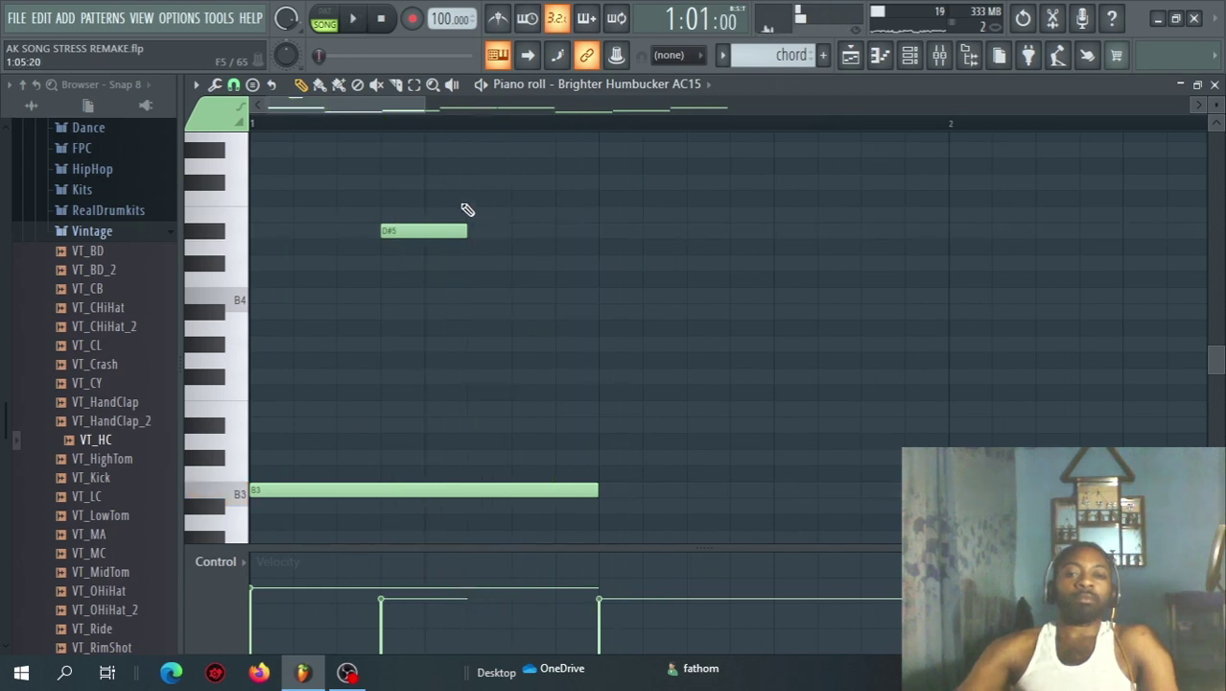
{"action": "left_click_drag", "start_coordinate": [443, 187], "coordinate": [575, 193]}
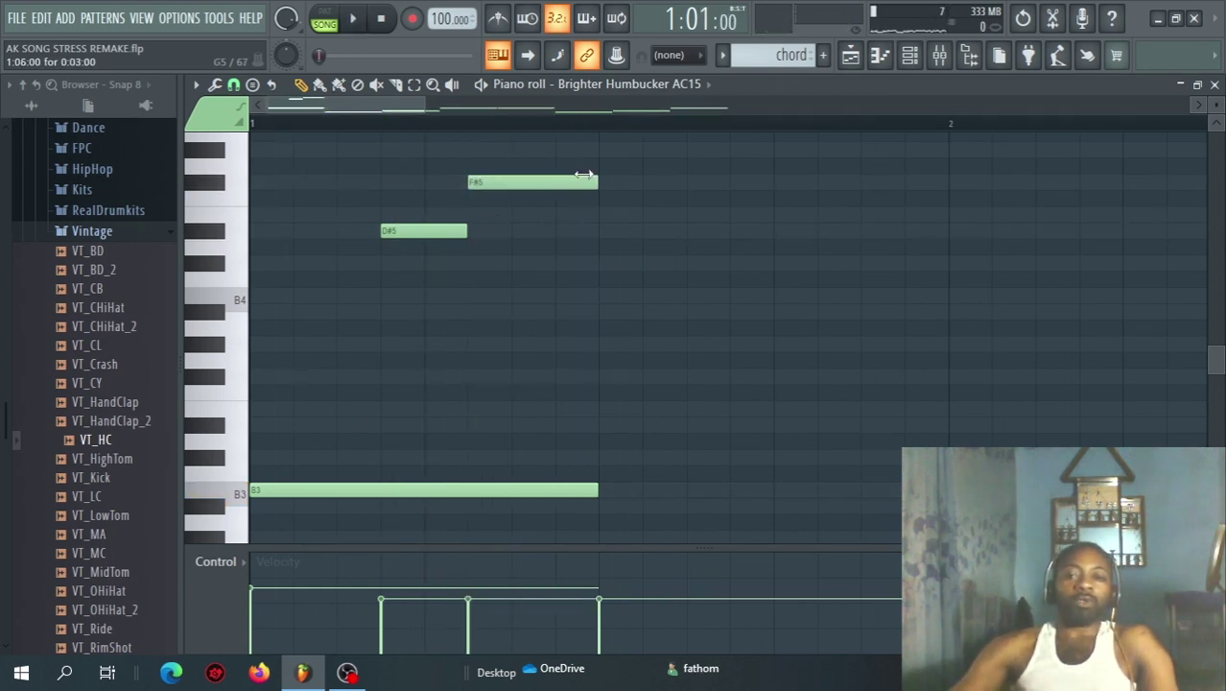
{"action": "key", "text": "space"}
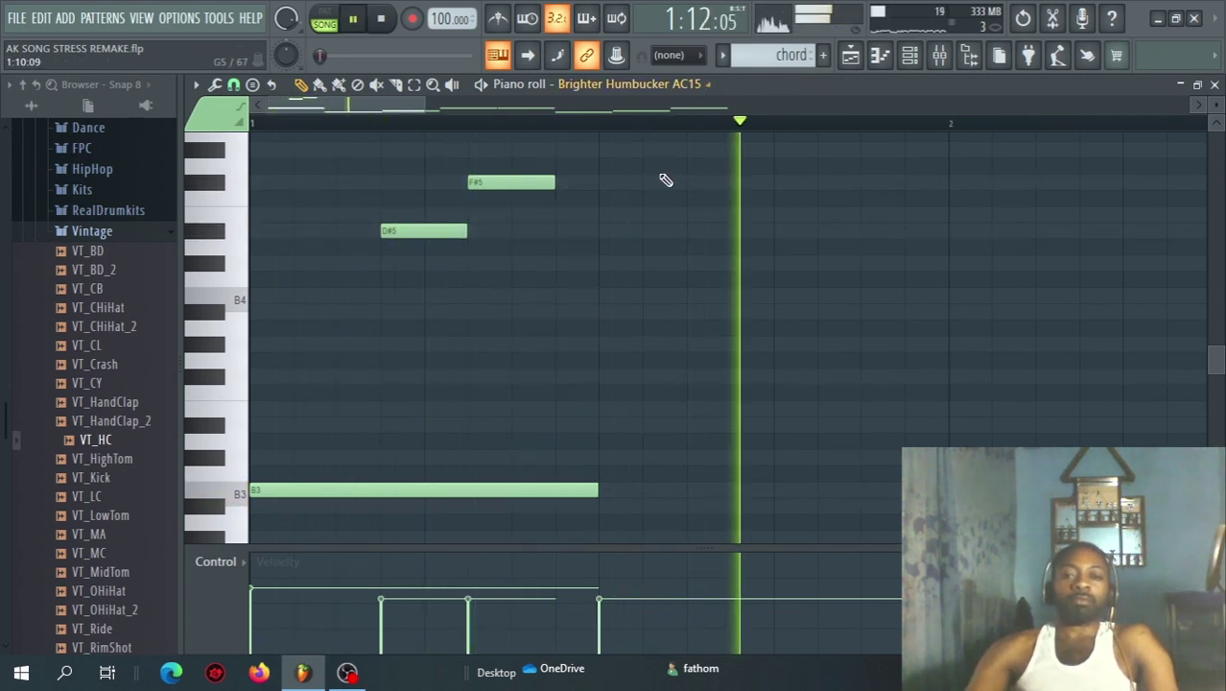
{"action": "key", "text": "space"}
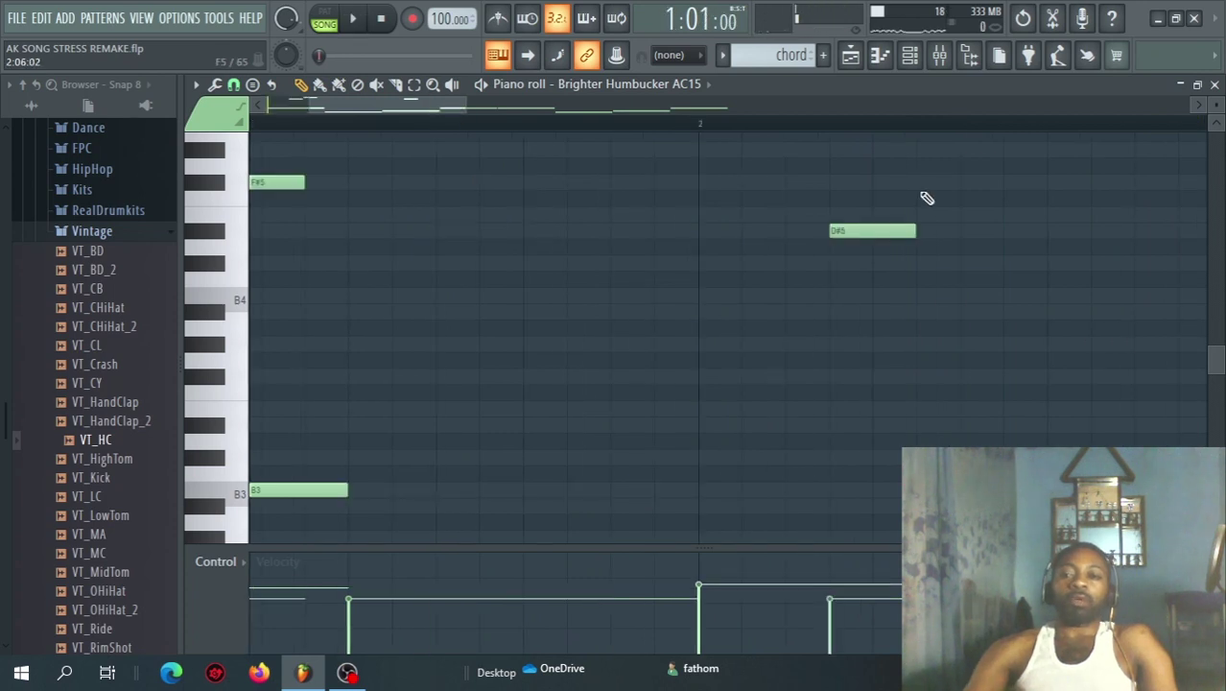
- Complete the D#5 and F#5 pair in bar 2, repeat it in the bar's second half, and play it back
{"action": "left_click", "coordinate": [918, 183]}
{"action": "key", "text": "space"}
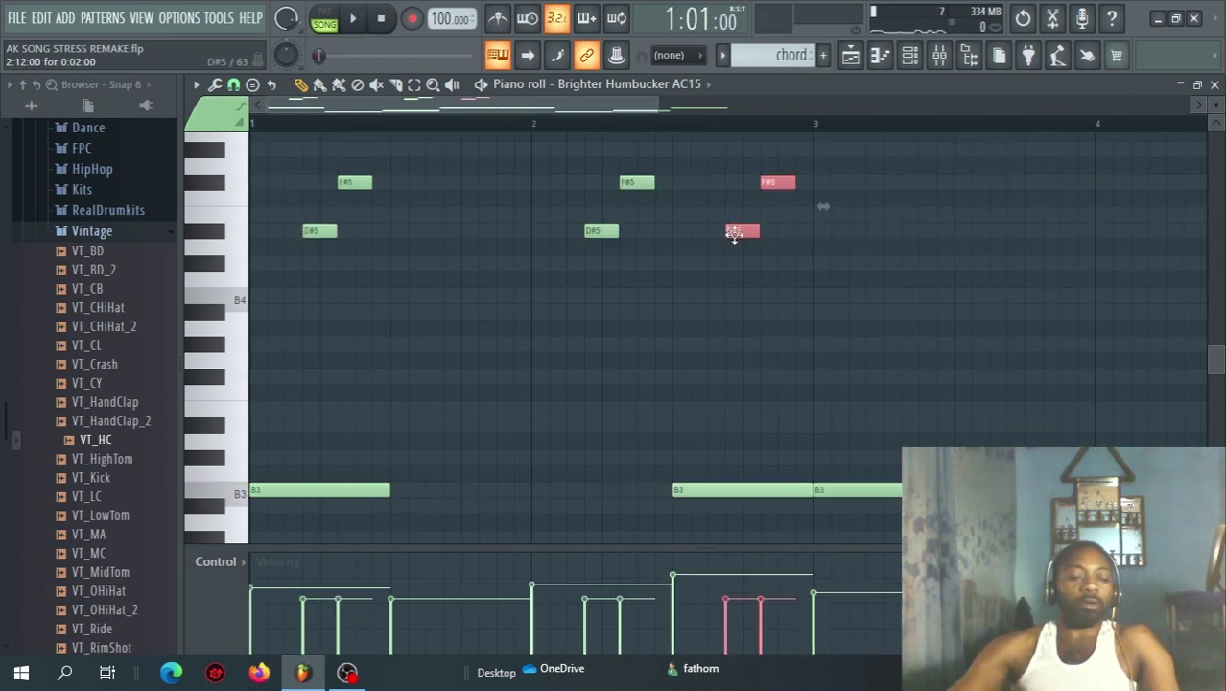
{"action": "key", "text": "ctrl+b"}
{"action": "key", "text": "space"}
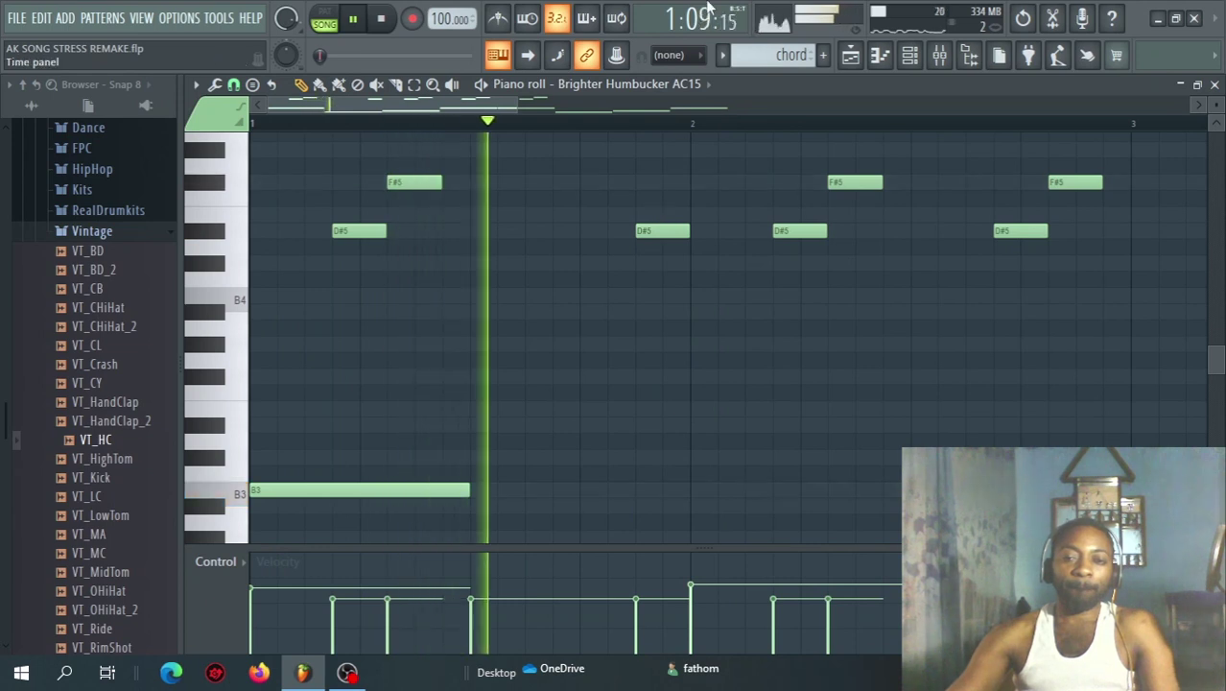
- Raise the short D#5 late in bar 1 to G#5 and carry the upper notes through bar 4, with C#5 following D#5 there
{"action": "left_click_drag", "start_coordinate": [658, 230], "coordinate": [631, 151]}
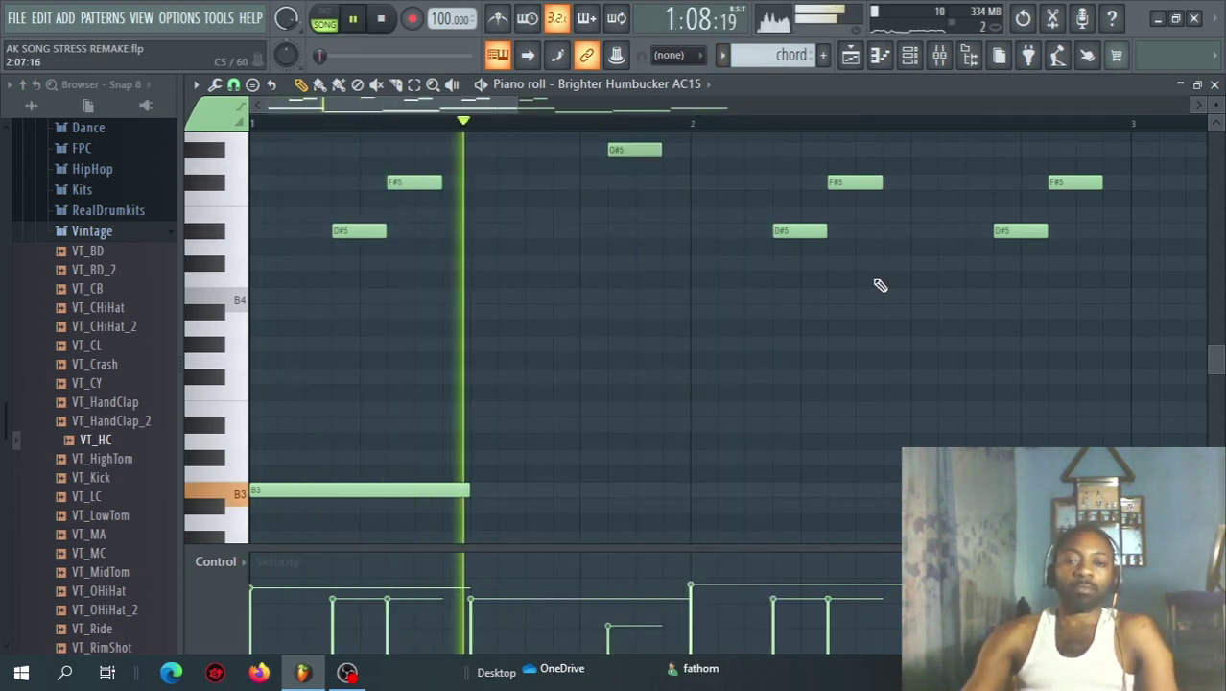
{"action": "scroll", "coordinate": [816, 249], "scroll_direction": "right", "scroll_amount": 8}
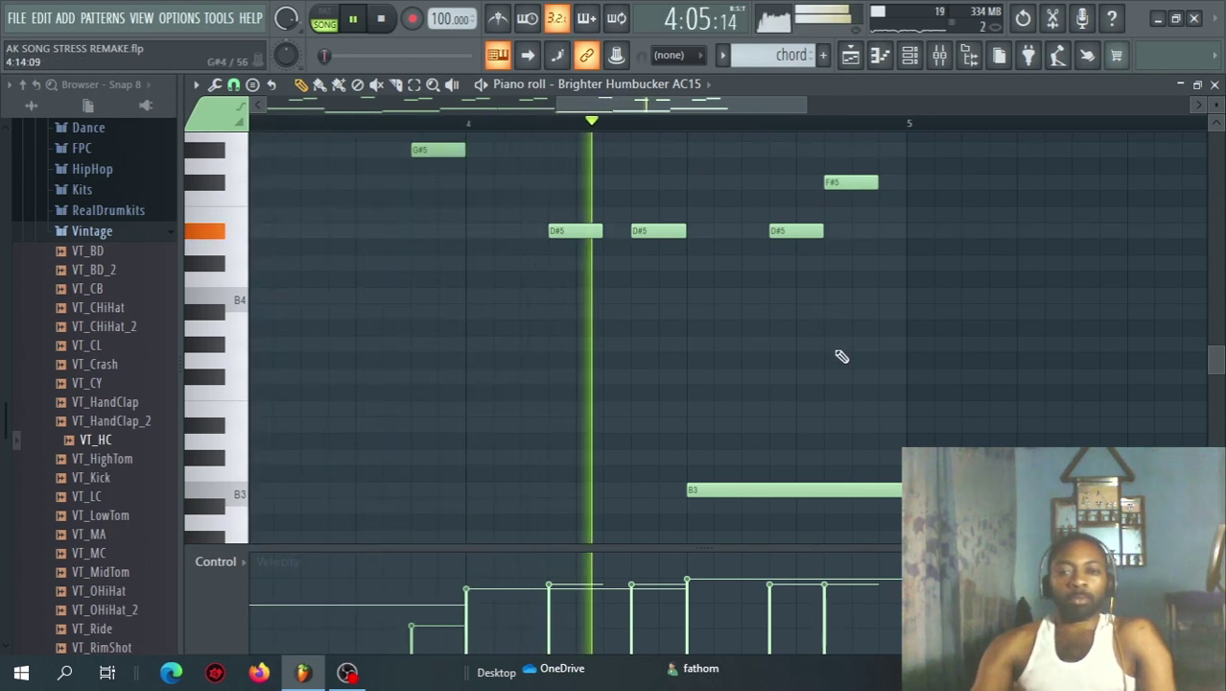
{"action": "key", "text": "space"}
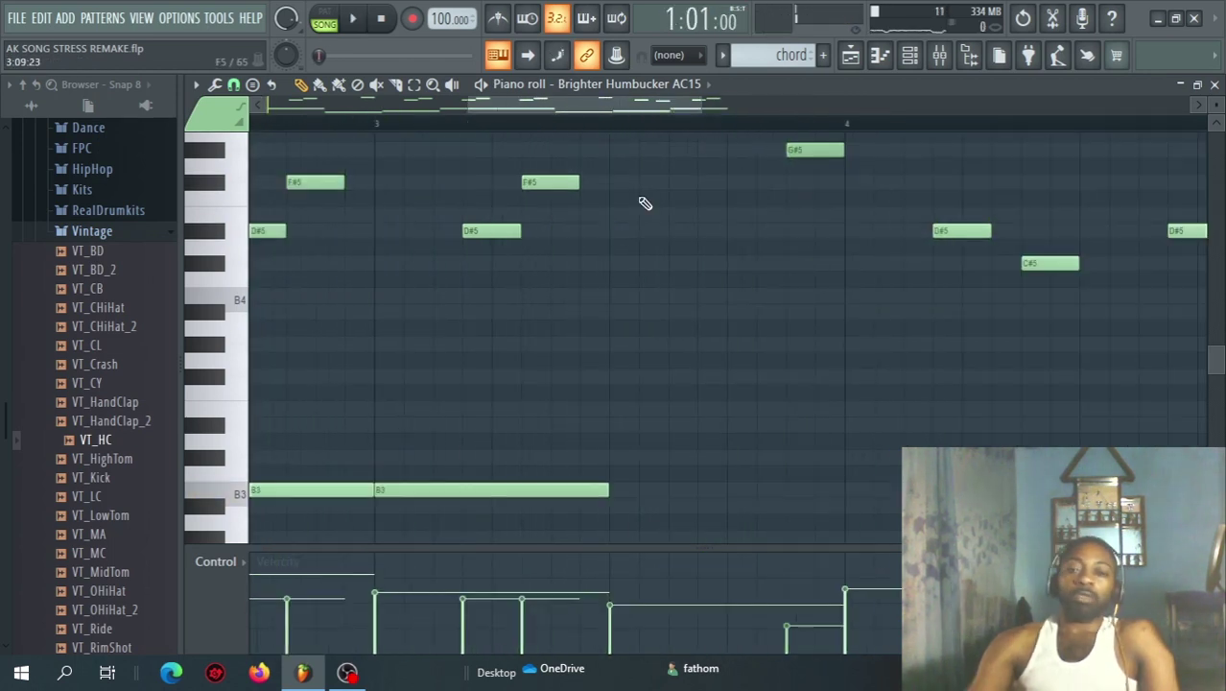
{"action": "left_click_drag", "start_coordinate": [628, 101], "coordinate": [614, 101]}
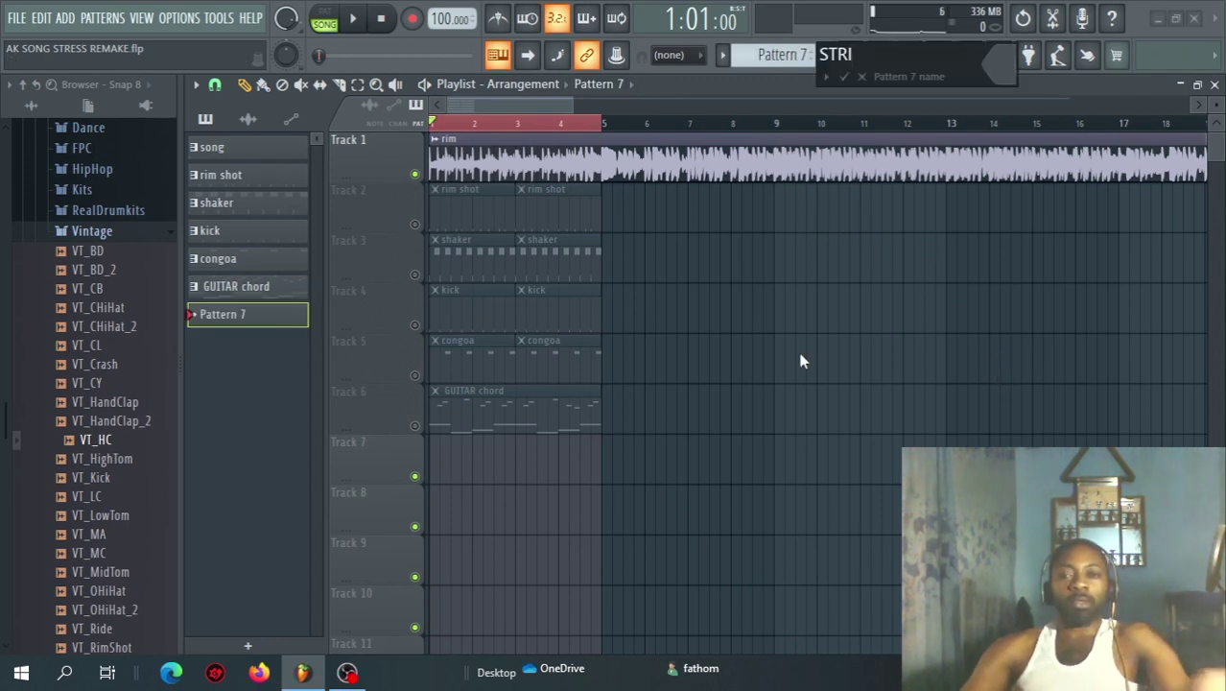
- Name the new pattern STRING and add a Sytrus synth channel
{"action": "type", "text": "NG"}
{"action": "key", "text": "Return"}
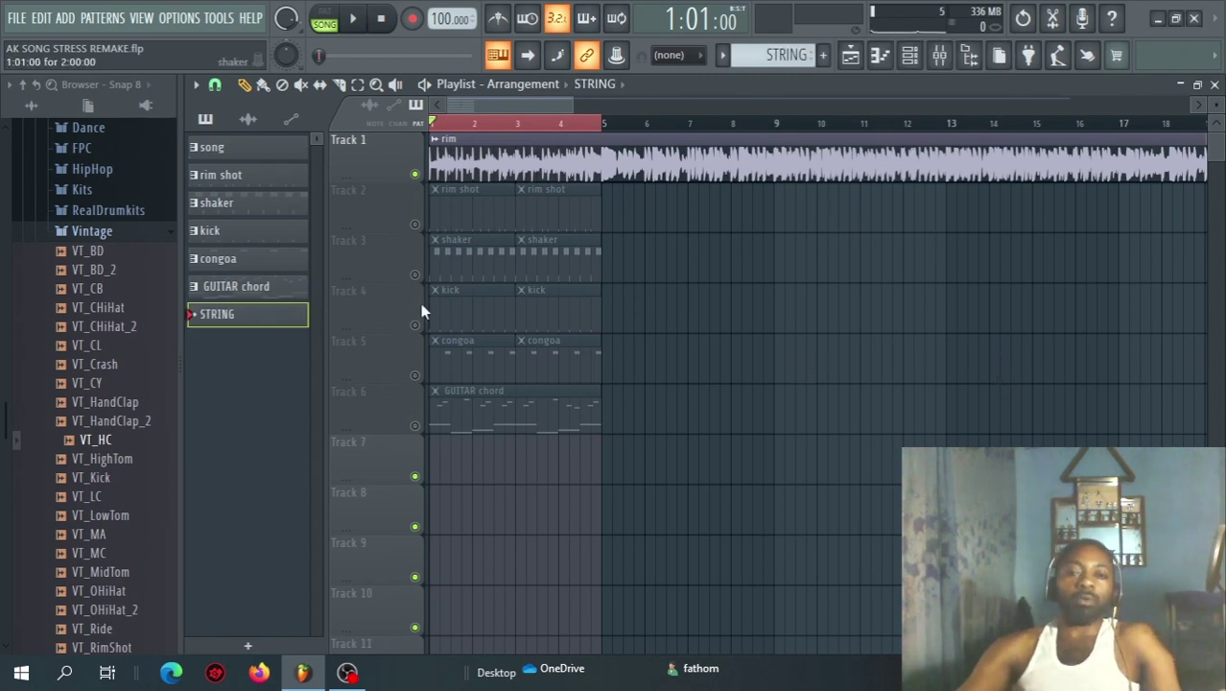
{"action": "left_click", "coordinate": [910, 68]}
{"action": "left_click", "coordinate": [318, 335]}
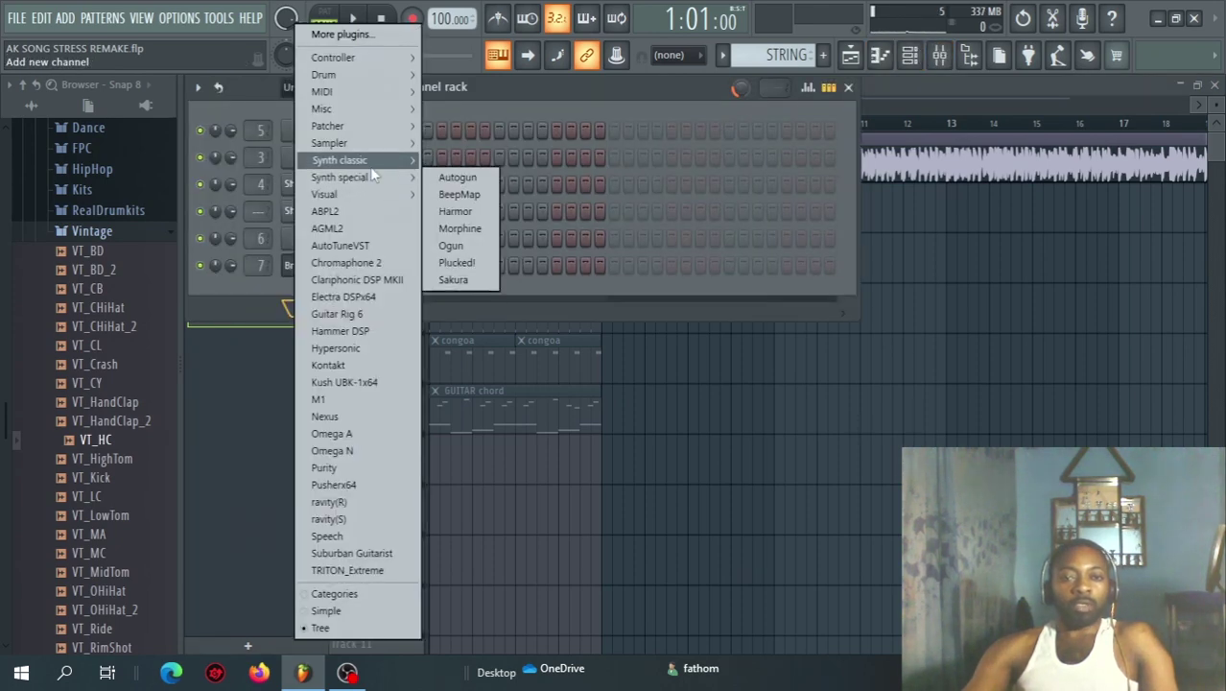
{"action": "mouse_move", "coordinate": [374, 161]}
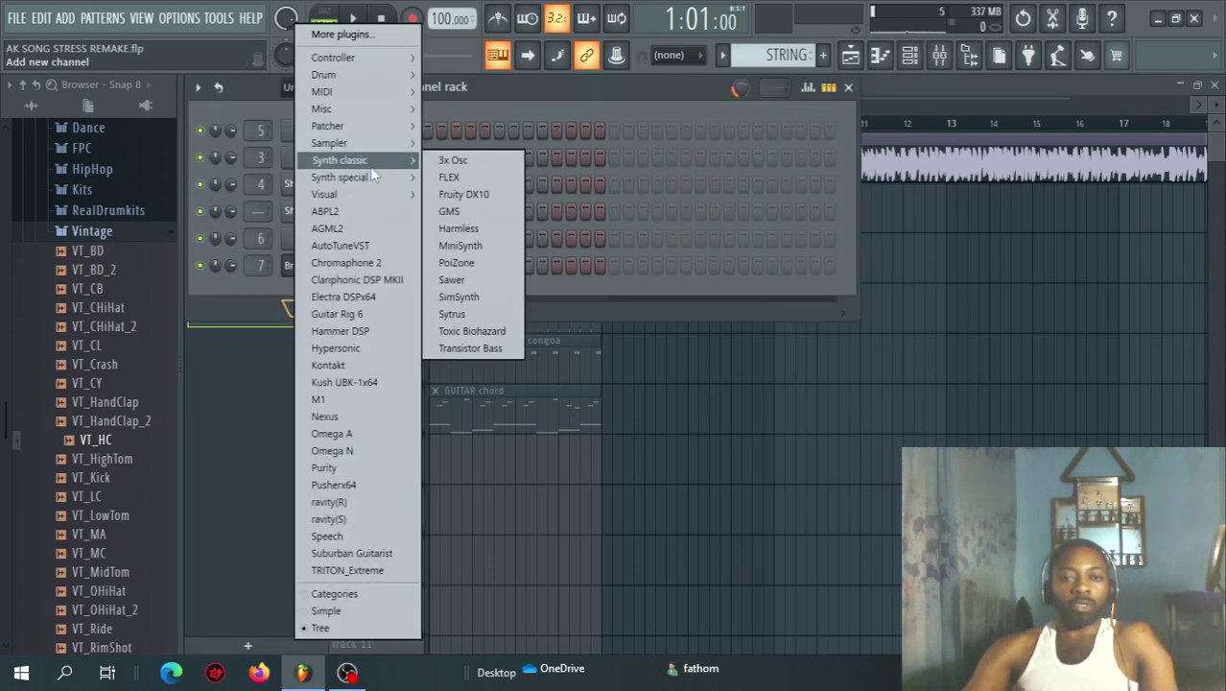
{"action": "left_click", "coordinate": [458, 312]}
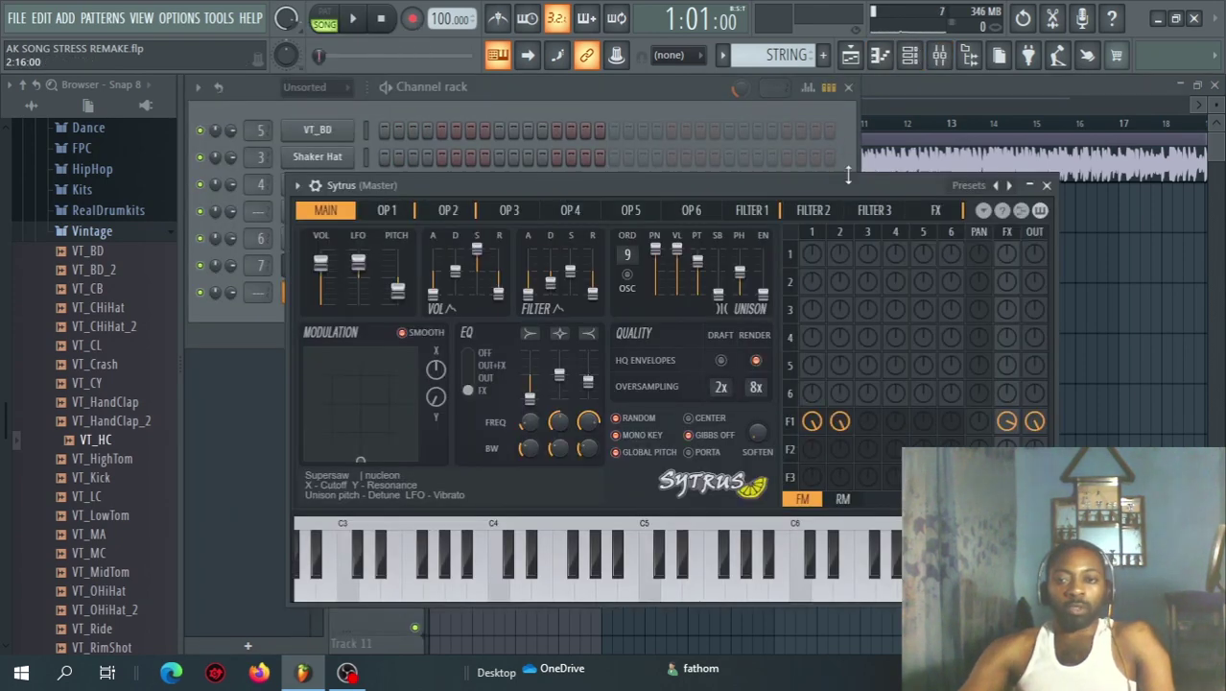
- Load the Orchestral 1 preset in Sytrus
{"action": "left_click", "coordinate": [1009, 186]}
{"action": "mouse_move", "coordinate": [1032, 279]}
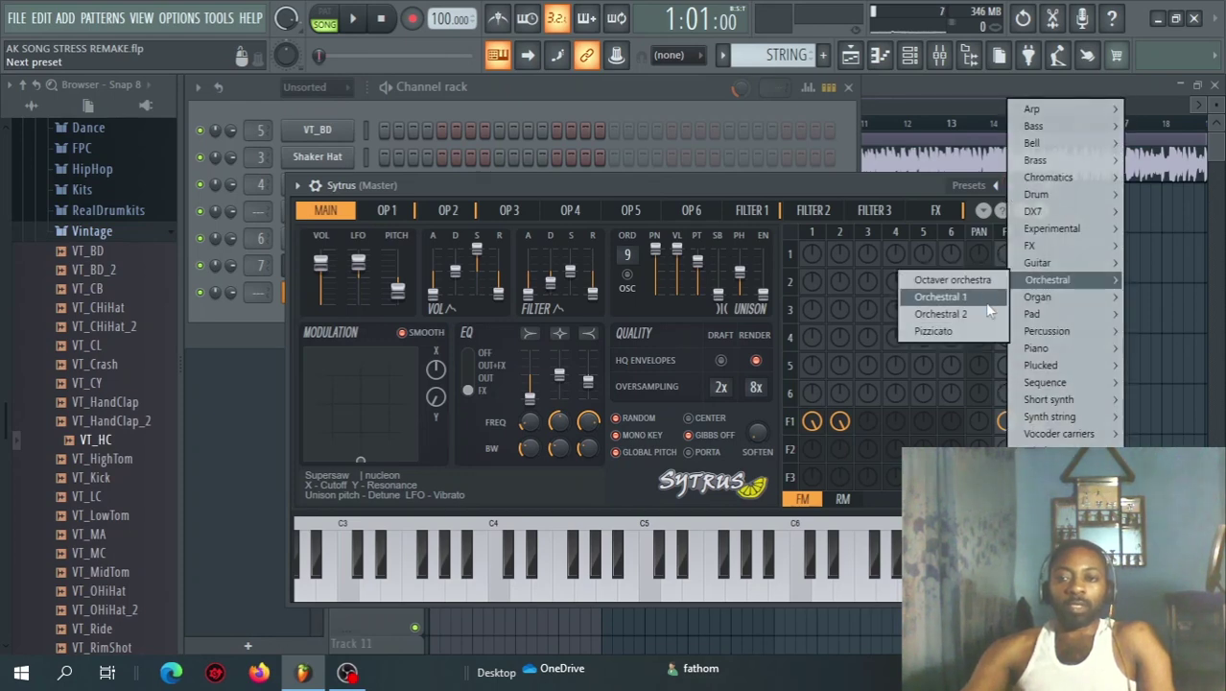
{"action": "left_click", "coordinate": [988, 299]}
- Enter half-bar notes B4, E4, F#4 and B4 across bars 1 and 2 in the Orchestral 1 piano roll and play them
{"action": "right_click", "coordinate": [316, 296]}
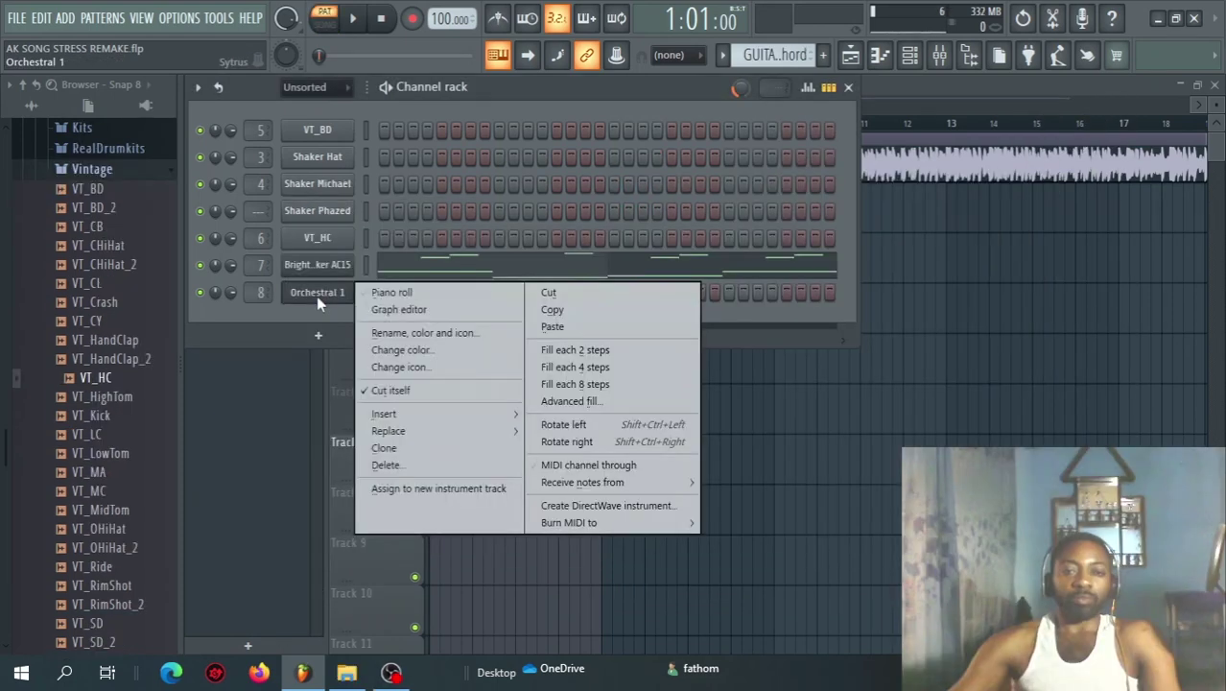
{"action": "left_click", "coordinate": [391, 292]}
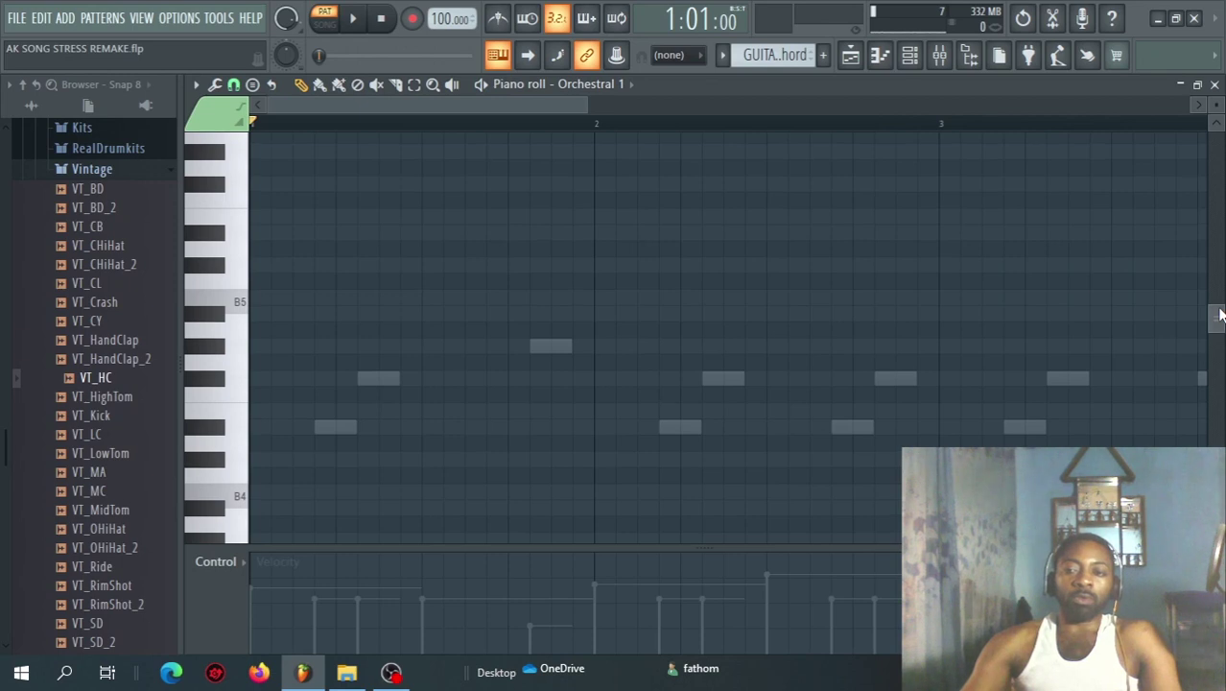
{"action": "left_click_drag", "start_coordinate": [1218, 315], "coordinate": [1185, 393]}
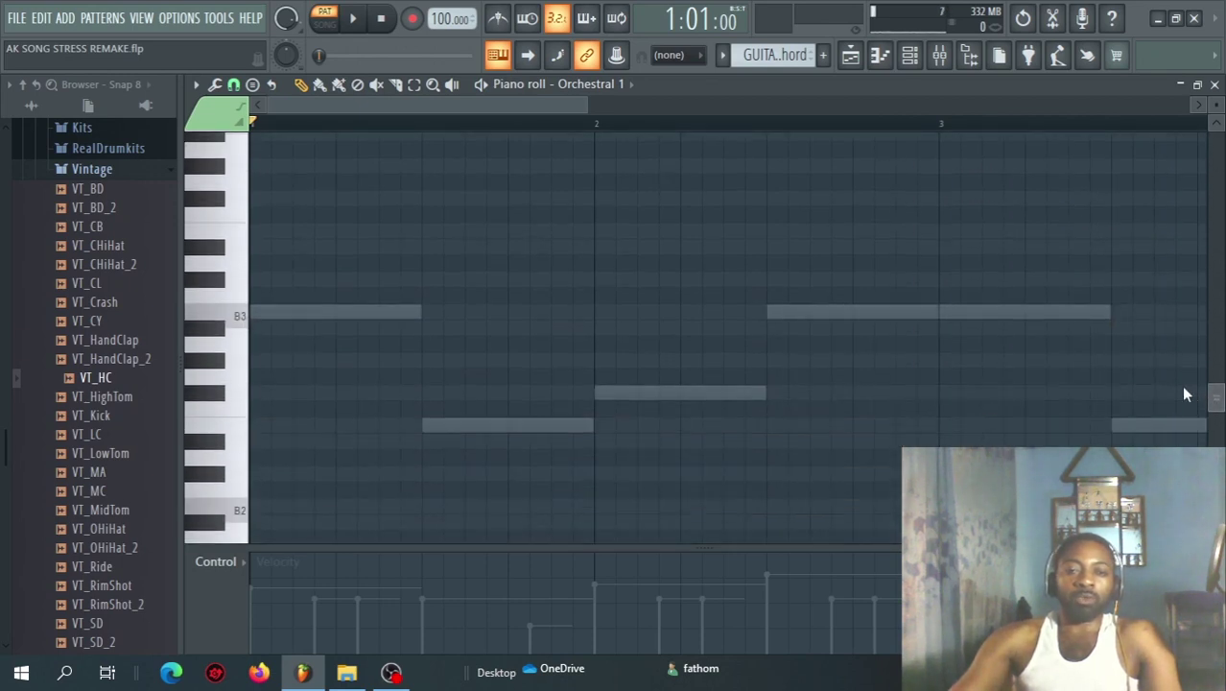
{"action": "scroll", "coordinate": [1175, 407], "scroll_direction": "up", "scroll_amount": 3}
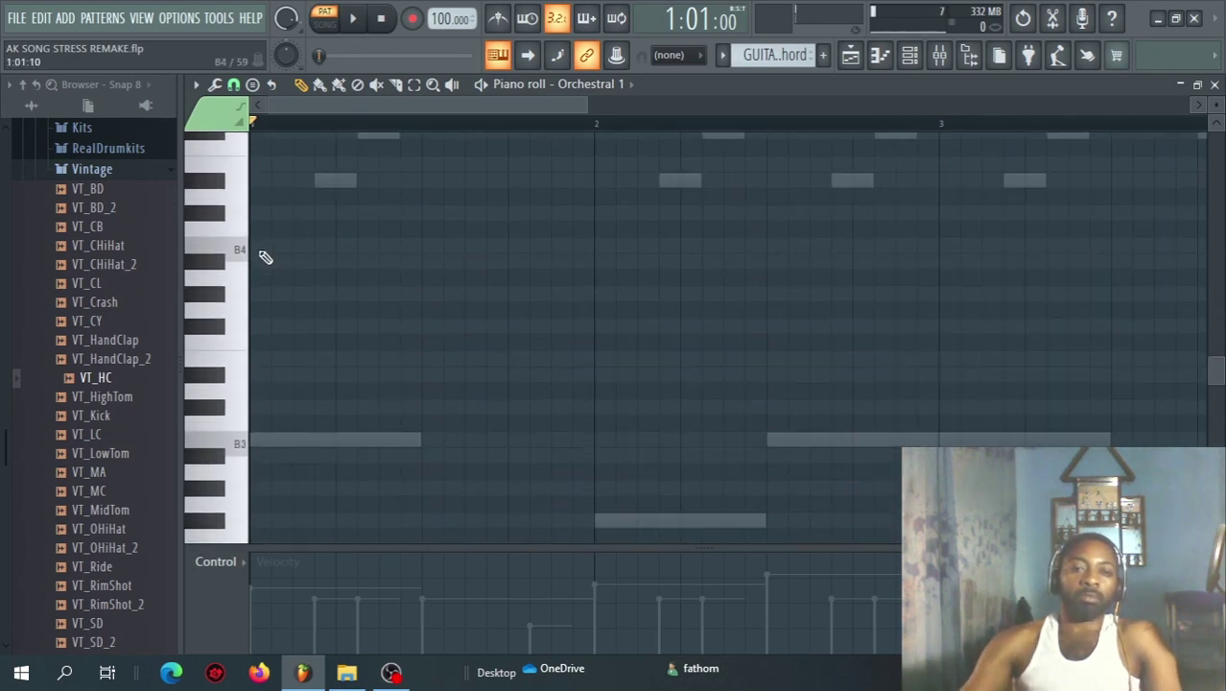
{"action": "left_click", "coordinate": [261, 248]}
{"action": "left_click", "coordinate": [434, 359]}
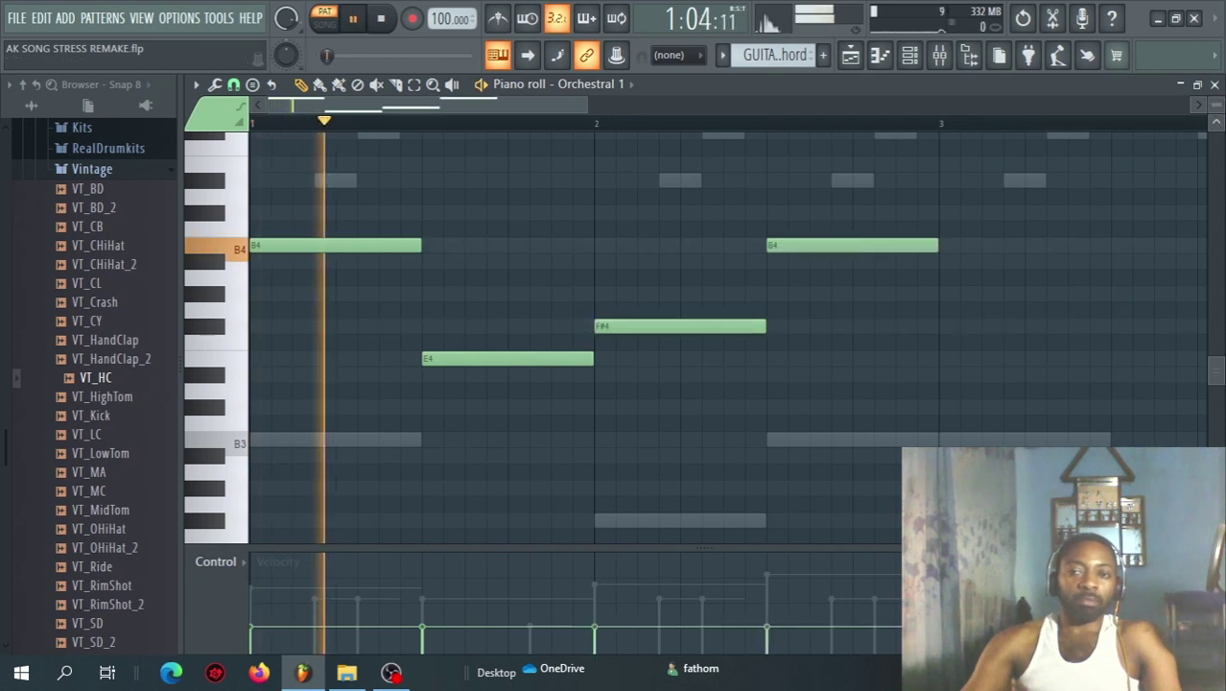
{"action": "left_click", "coordinate": [1216, 125]}
{"action": "left_click", "coordinate": [1217, 126]}
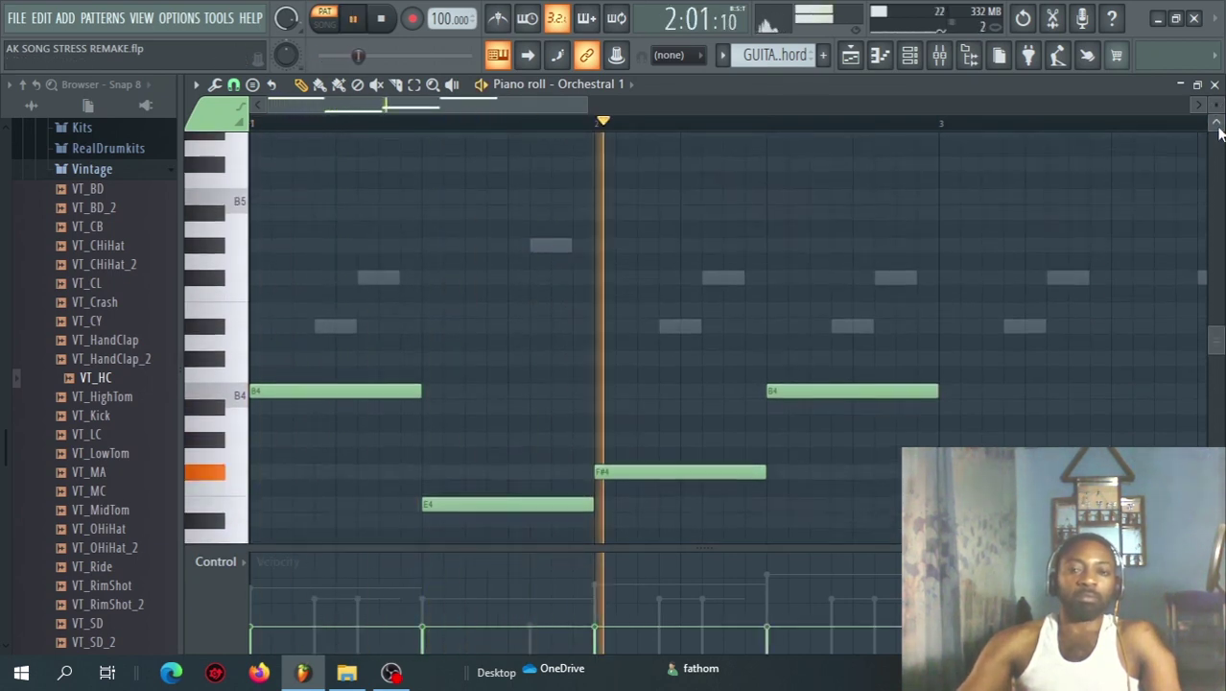
{"action": "left_click", "coordinate": [1217, 122]}
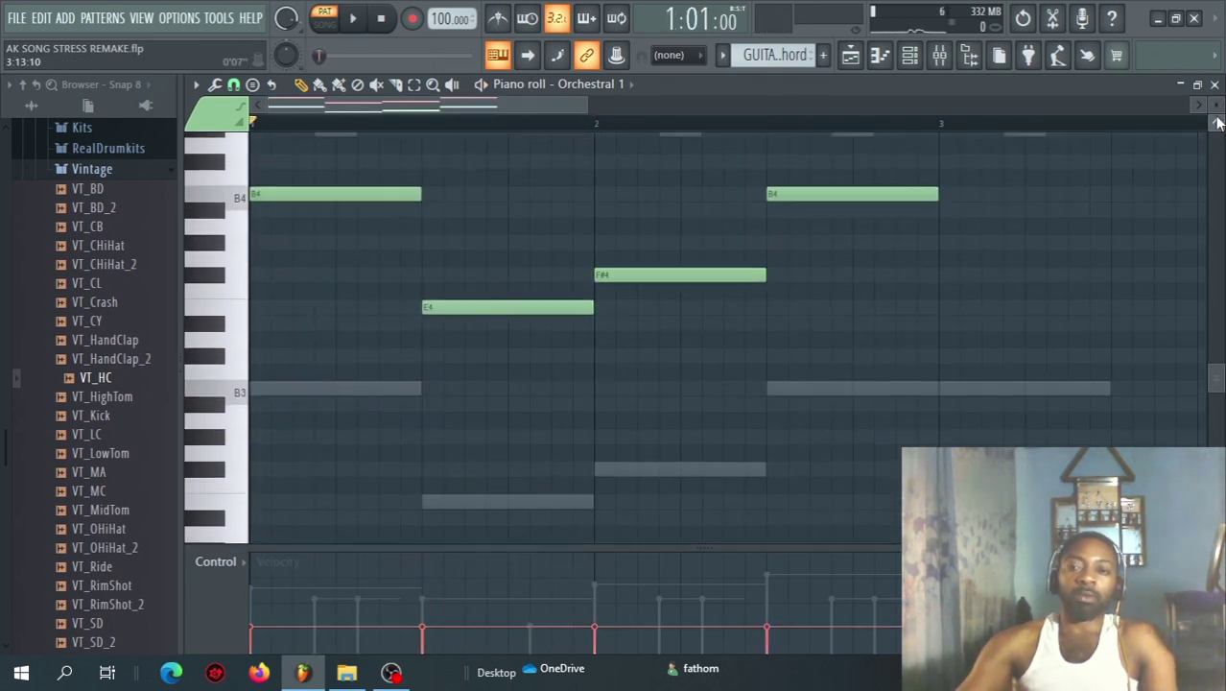
- Copy the four Orchestral 1 notes an octave higher, giving B5, E5, F#5 and B5 across bars 1 and 2, and play them
{"action": "left_click", "coordinate": [1217, 122]}
{"action": "left_click", "coordinate": [1217, 122]}
{"action": "left_click", "coordinate": [1217, 122]}
{"action": "left_click", "coordinate": [1218, 122]}
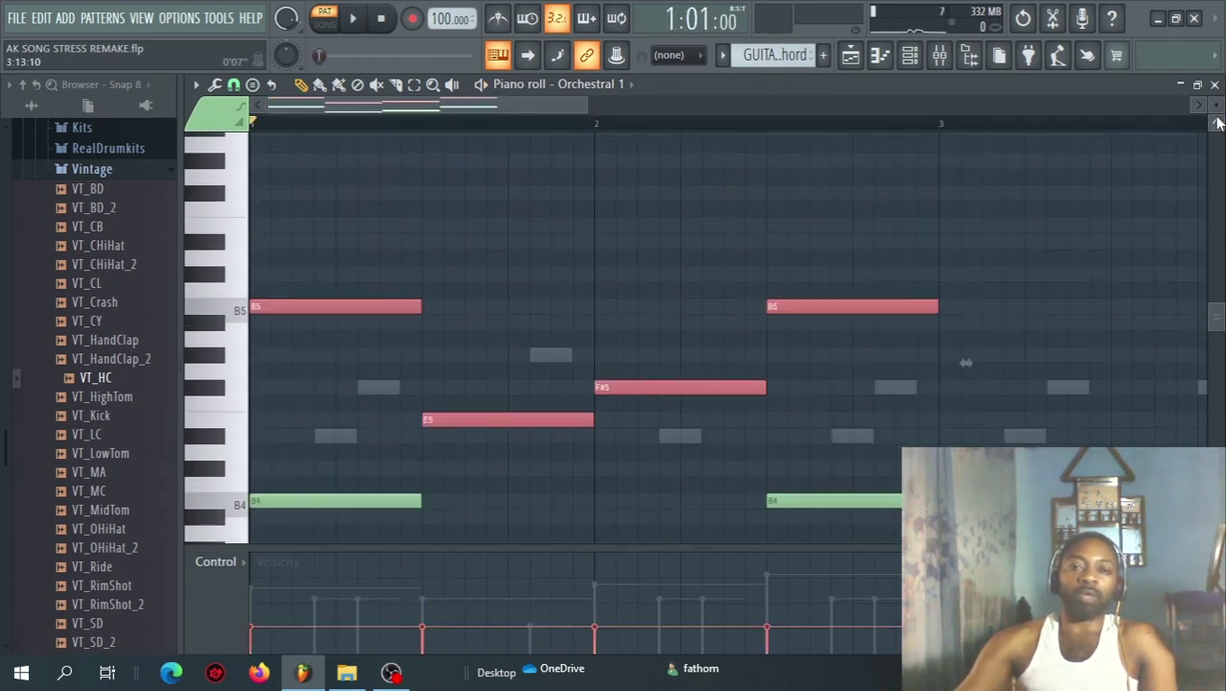
{"action": "left_click", "coordinate": [1051, 381]}
{"action": "key", "text": "space"}
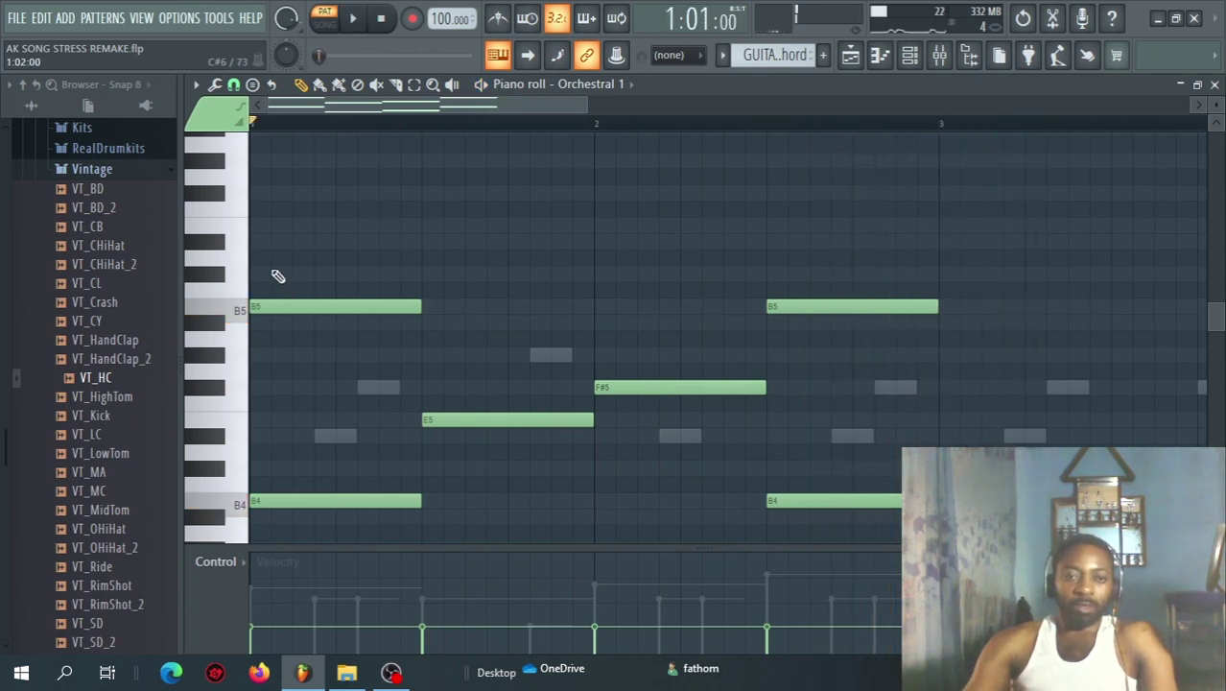
- Harmonise the upper string notes with half-bar D#6, G#5, A#5 and D#6 across bars 1 and 2, checking them by playback
{"action": "key", "text": "space"}
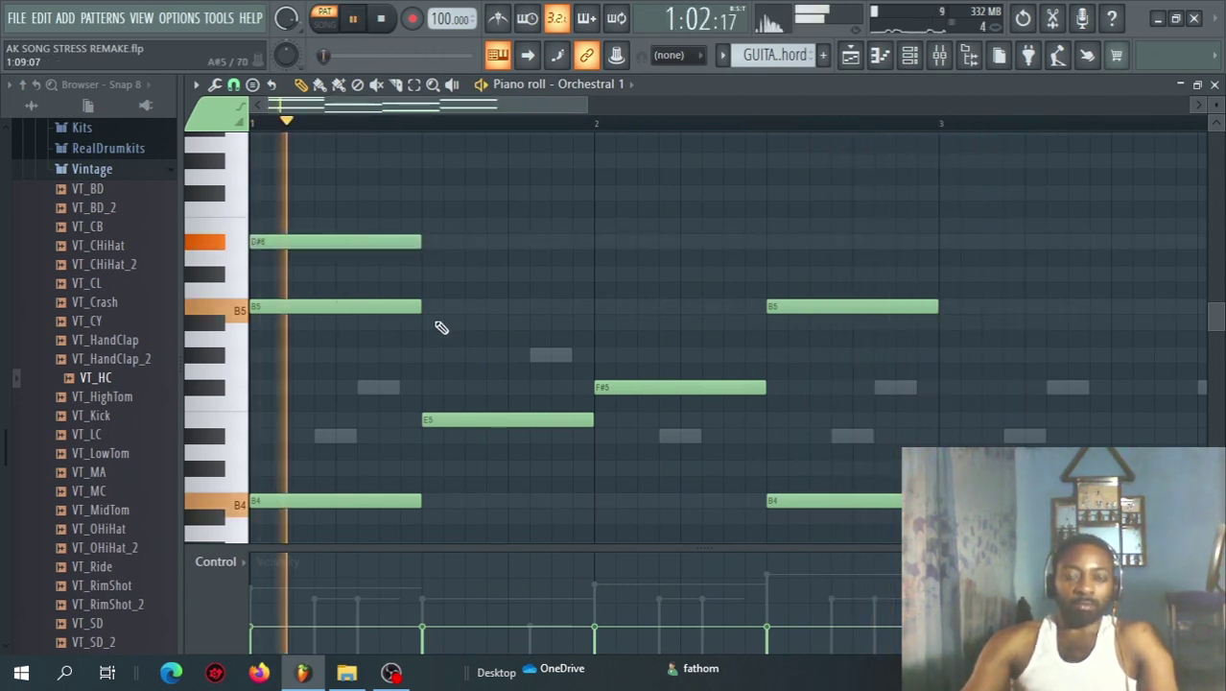
{"action": "key", "text": "space"}
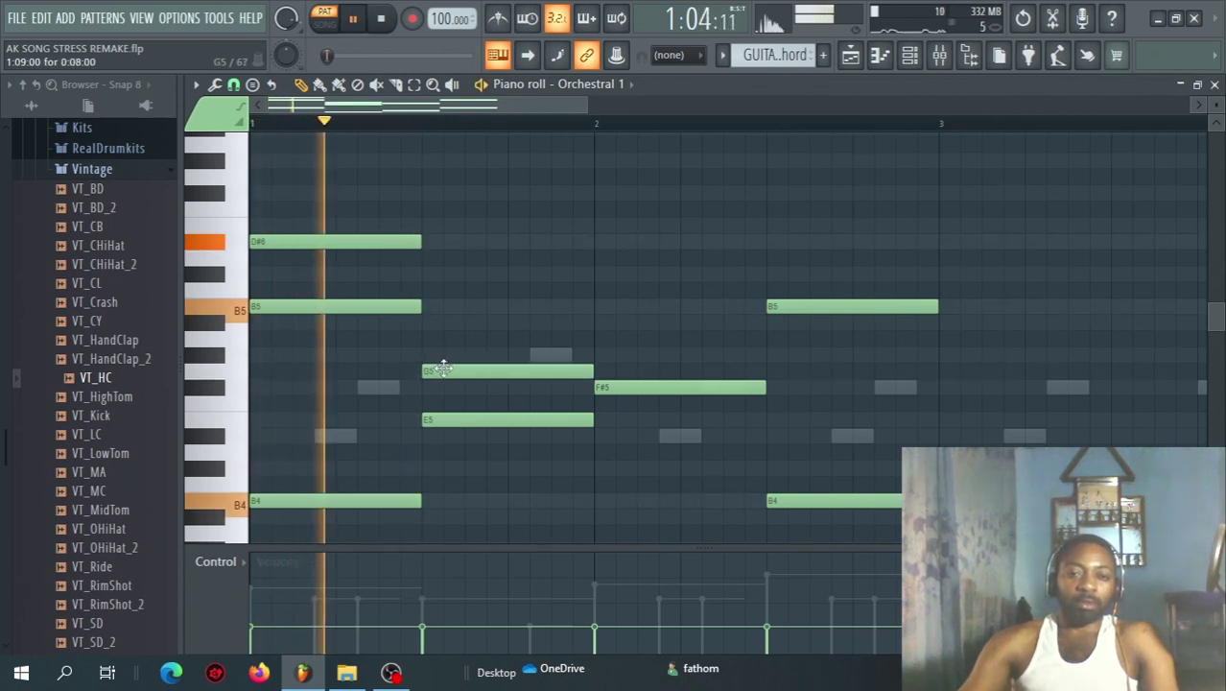
{"action": "key", "text": "space"}
{"action": "left_click_drag", "start_coordinate": [443, 372], "coordinate": [444, 355]}
{"action": "left_click", "coordinate": [614, 323]}
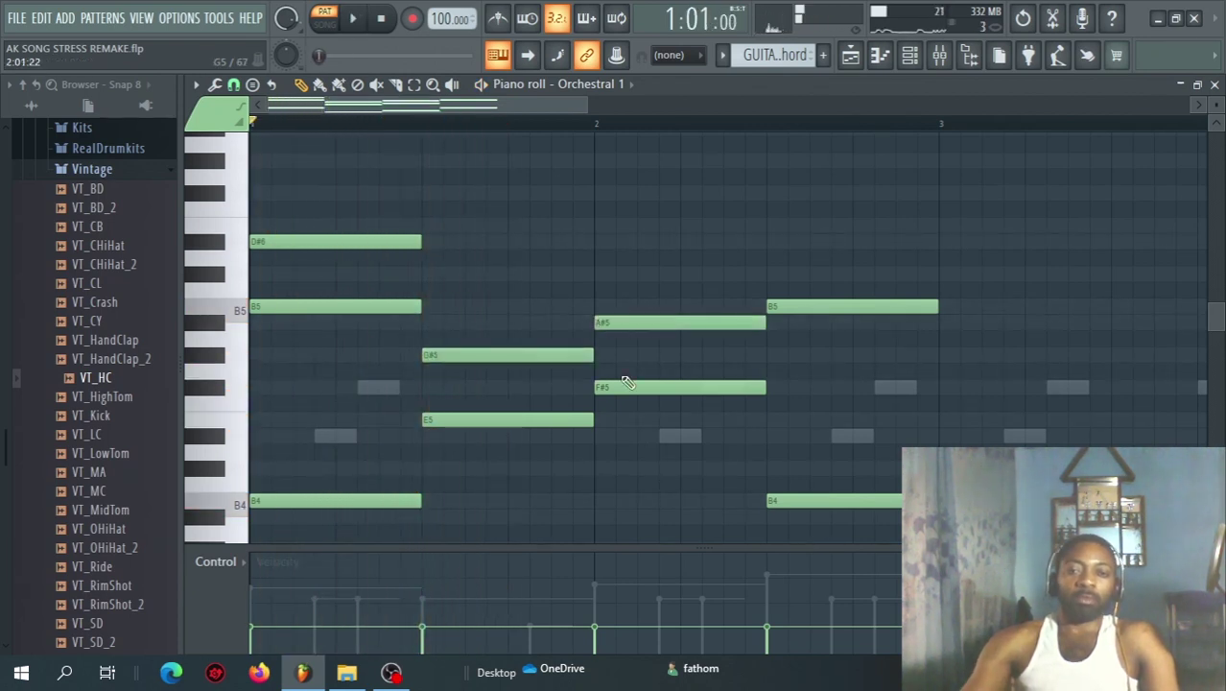
{"action": "key", "text": "space"}
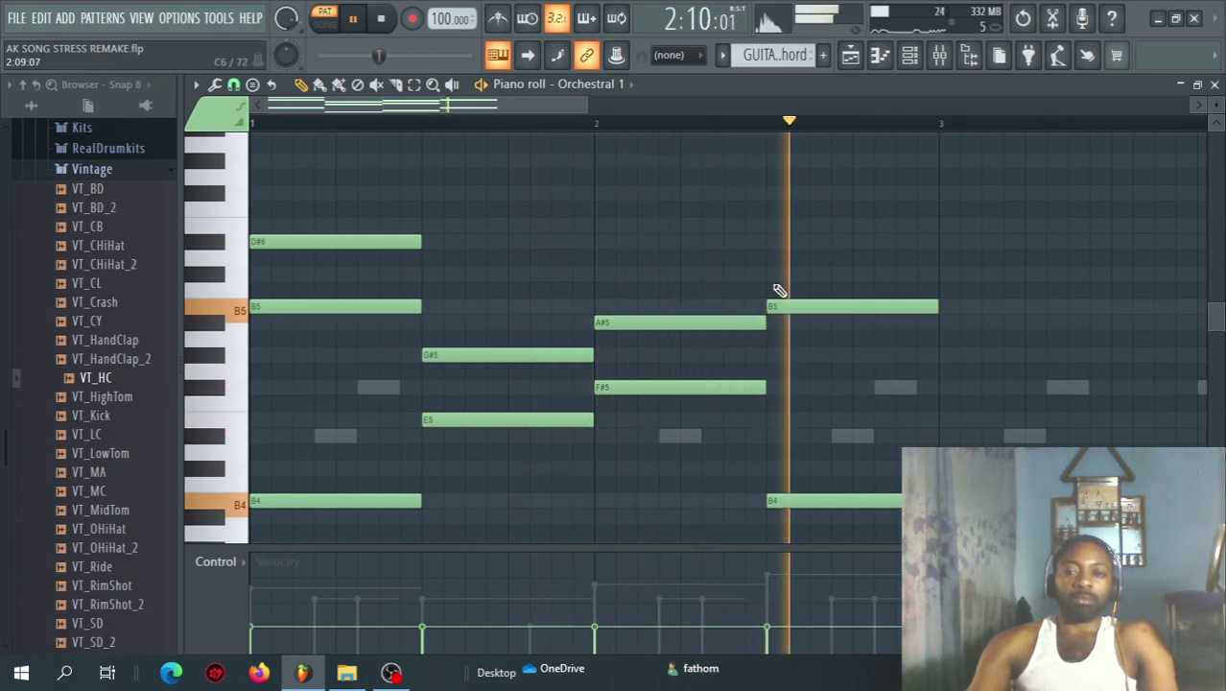
{"action": "left_click_drag", "start_coordinate": [770, 260], "coordinate": [772, 244]}
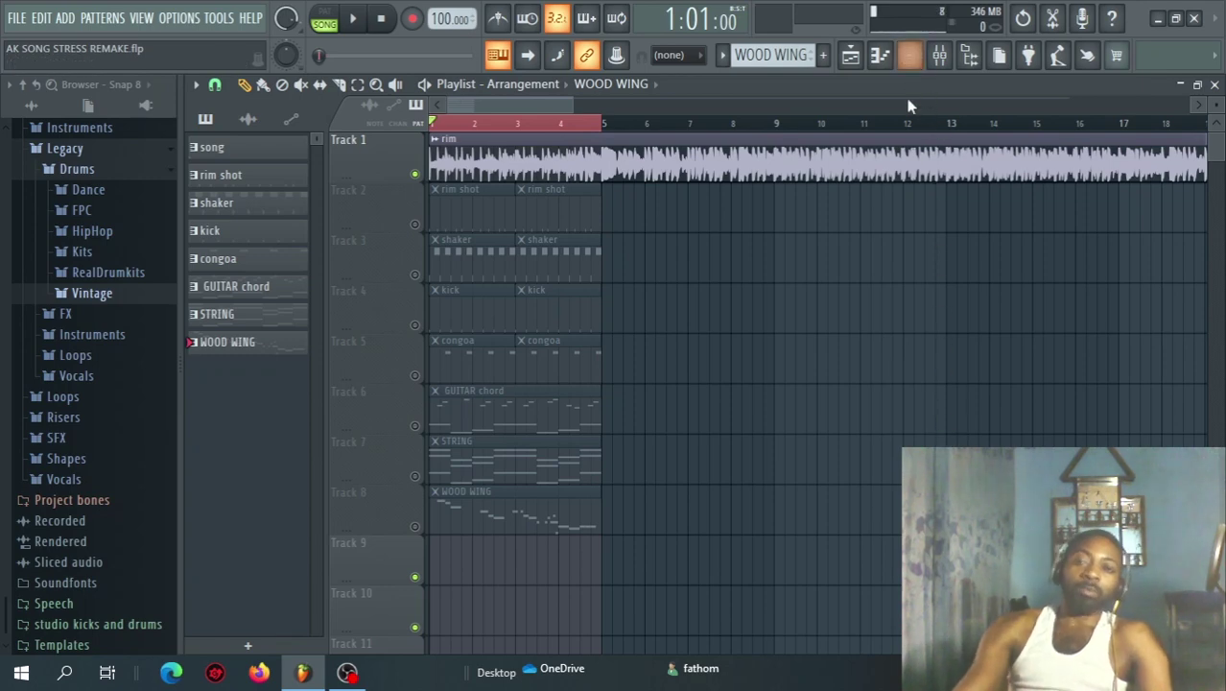
- Select the GUITAR chord pattern and load the E-Piano B NUC keyboard preset in Harmless
{"action": "left_click", "coordinate": [724, 55]}
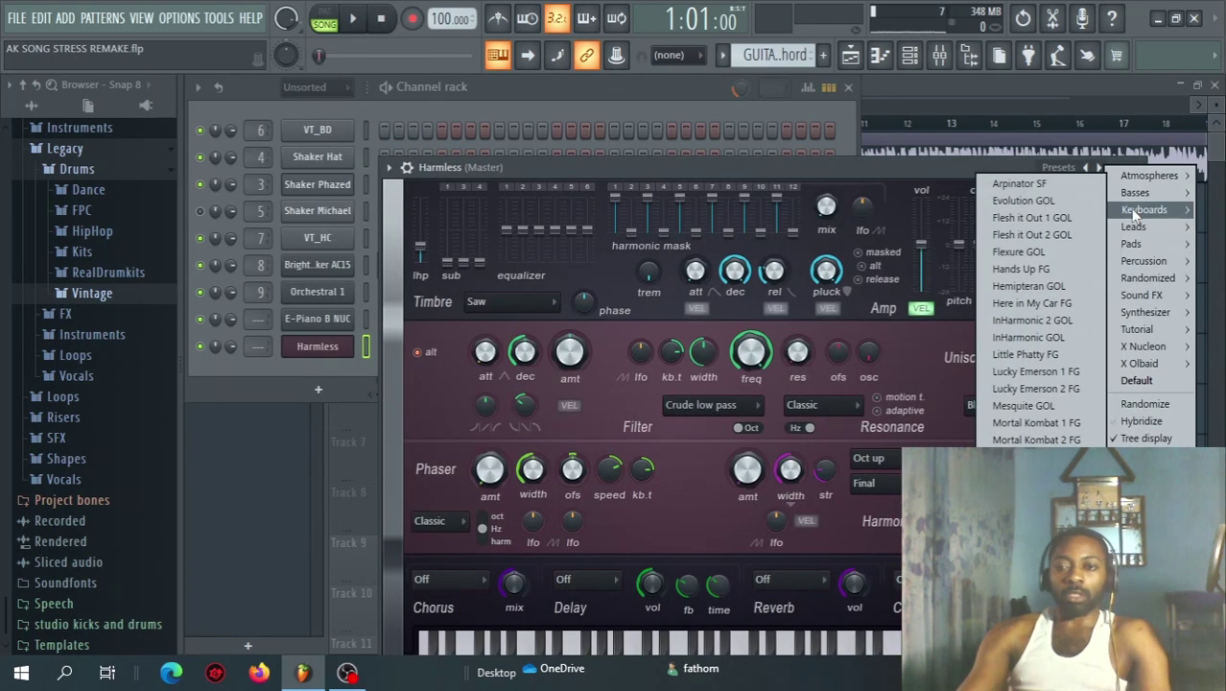
{"action": "mouse_move", "coordinate": [1135, 213]}
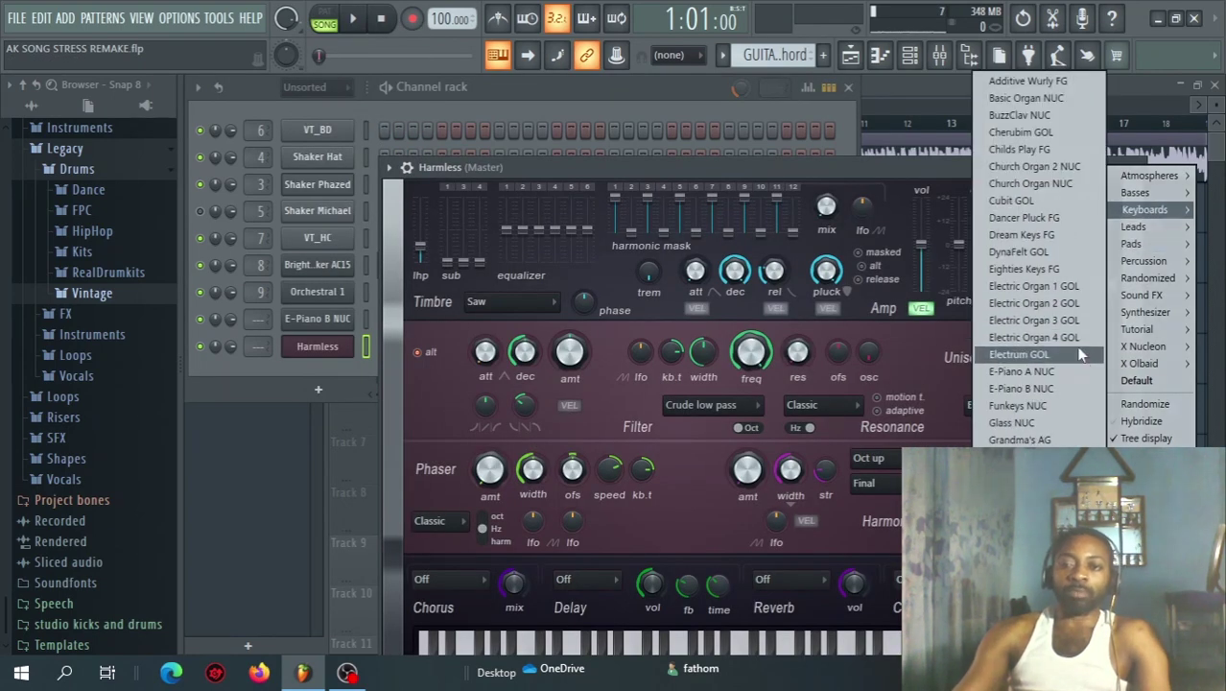
{"action": "left_click", "coordinate": [1048, 389]}
{"action": "key", "text": "F5"}
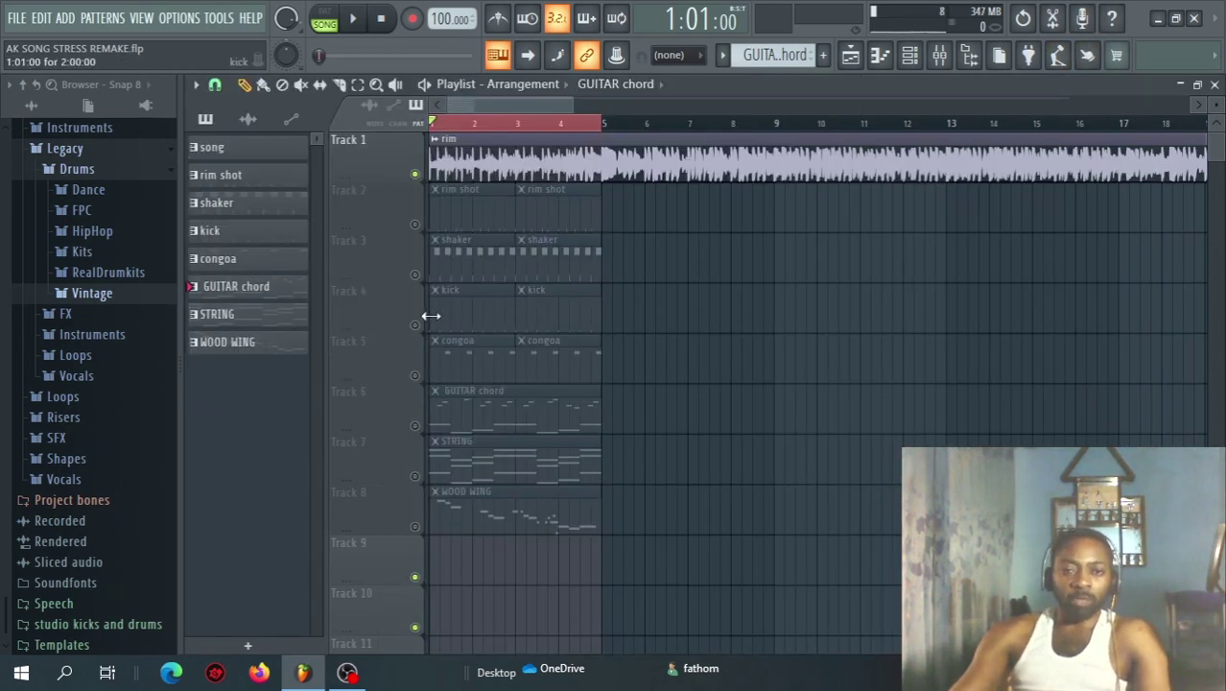
- Enter a two-step B6 note at 1:04 in the E-Piano B NUC piano roll, matching it against the playing reference song
{"action": "key", "text": "F7"}
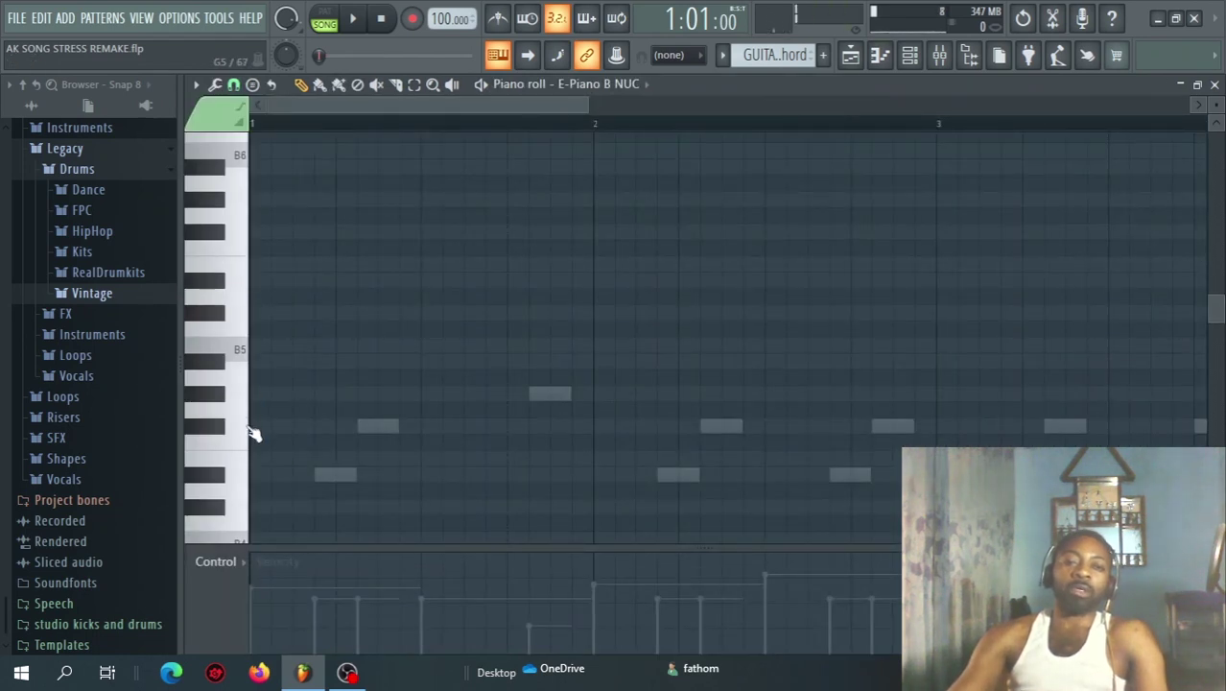
{"action": "key", "text": "space"}
{"action": "key", "text": "space"}
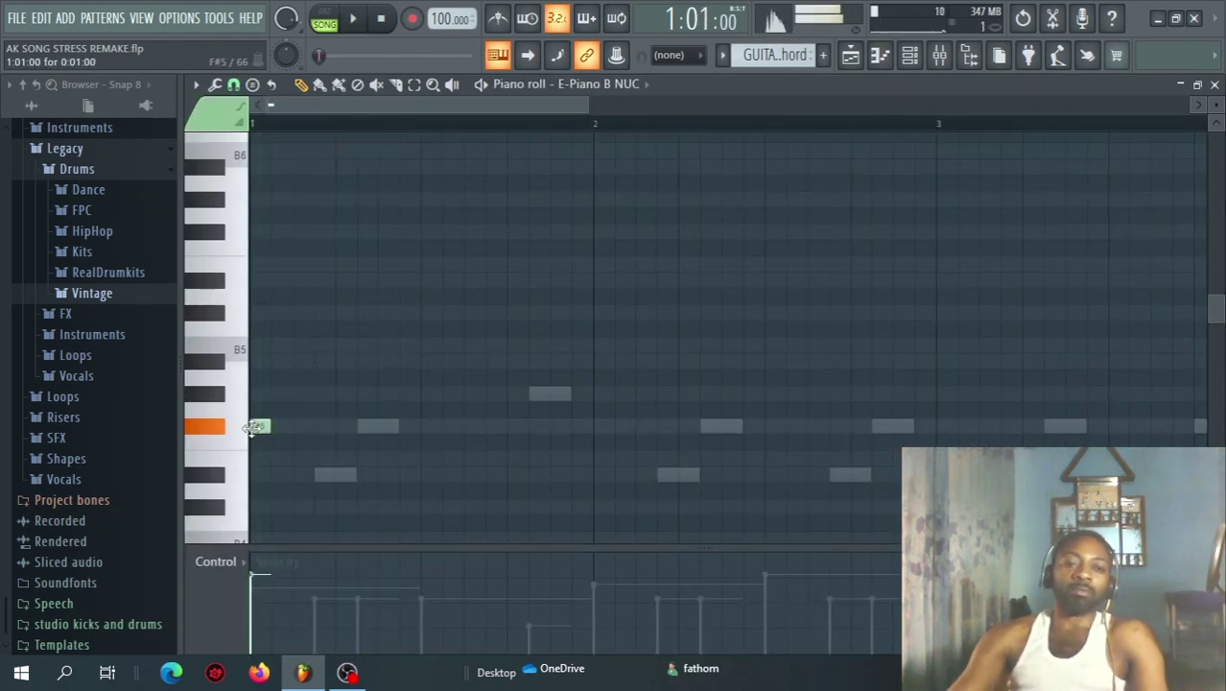
{"action": "scroll", "coordinate": [328, 160], "scroll_direction": "up", "scroll_amount": 2}
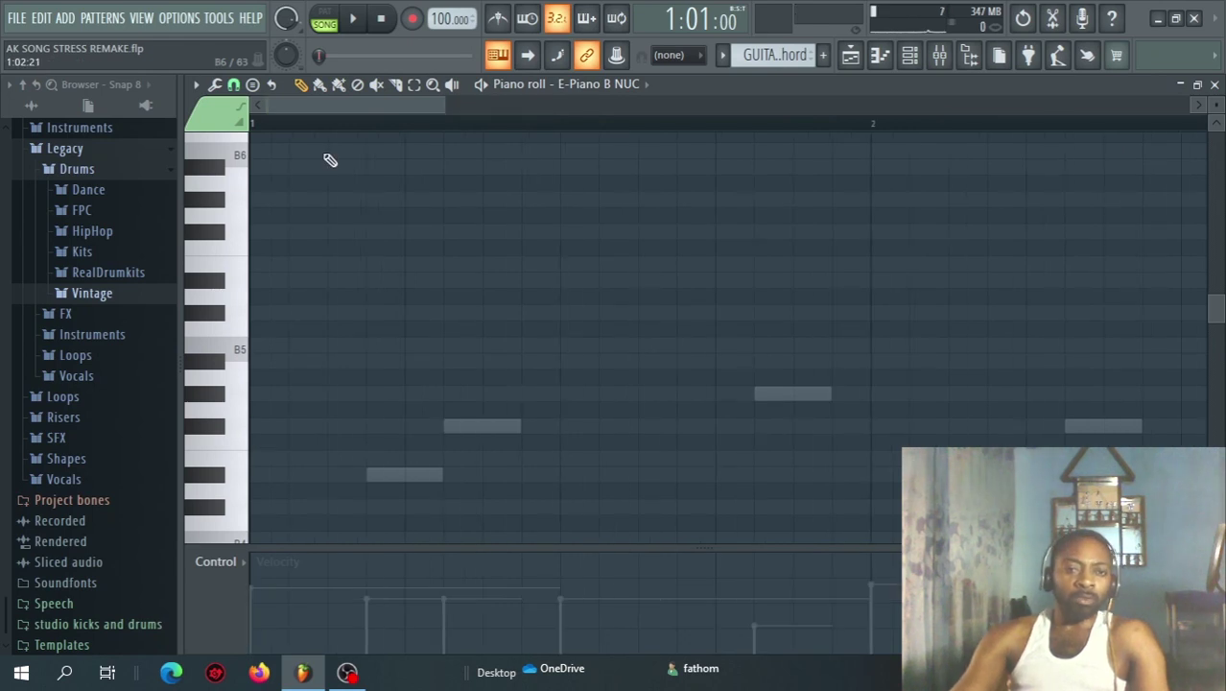
{"action": "key", "text": "space"}
{"action": "key", "text": "space"}
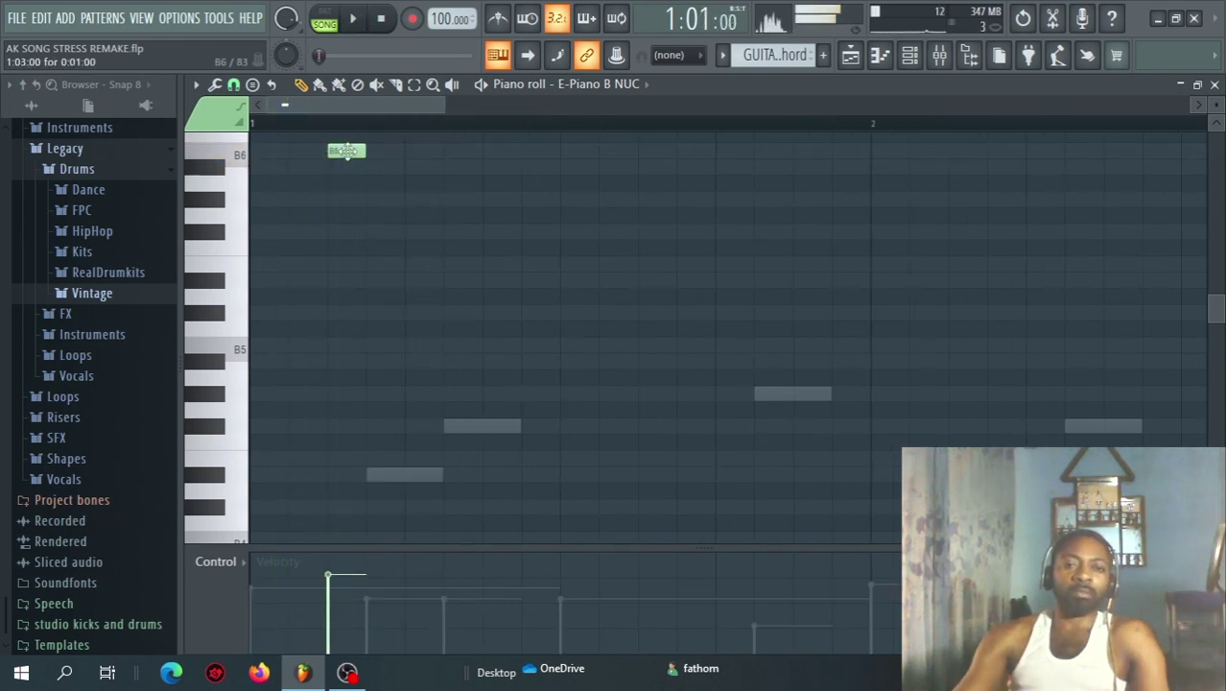
{"action": "key", "text": "space"}
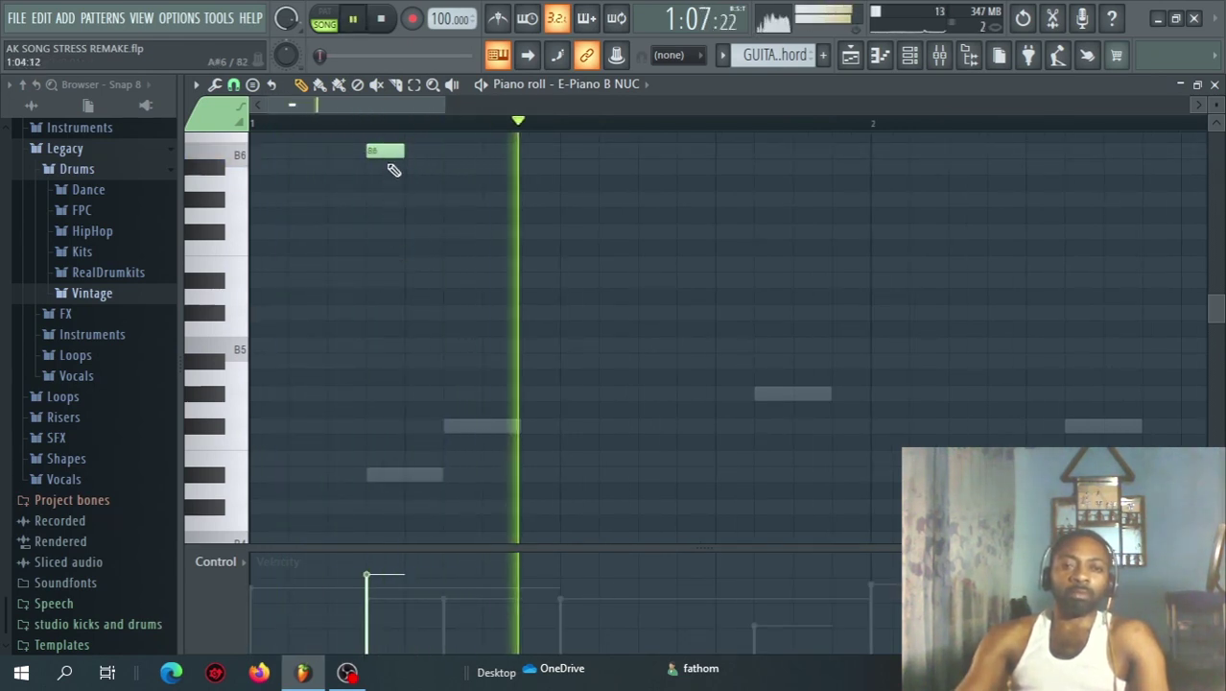
{"action": "key", "text": "space"}
{"action": "left_click_drag", "start_coordinate": [402, 157], "coordinate": [443, 157]}
- Lengthen B6 to three steps and follow it with a two-step A#6 at 1:07 and a three-step G#6 at 1:09
{"action": "key", "text": "space"}
{"action": "key", "text": "space"}
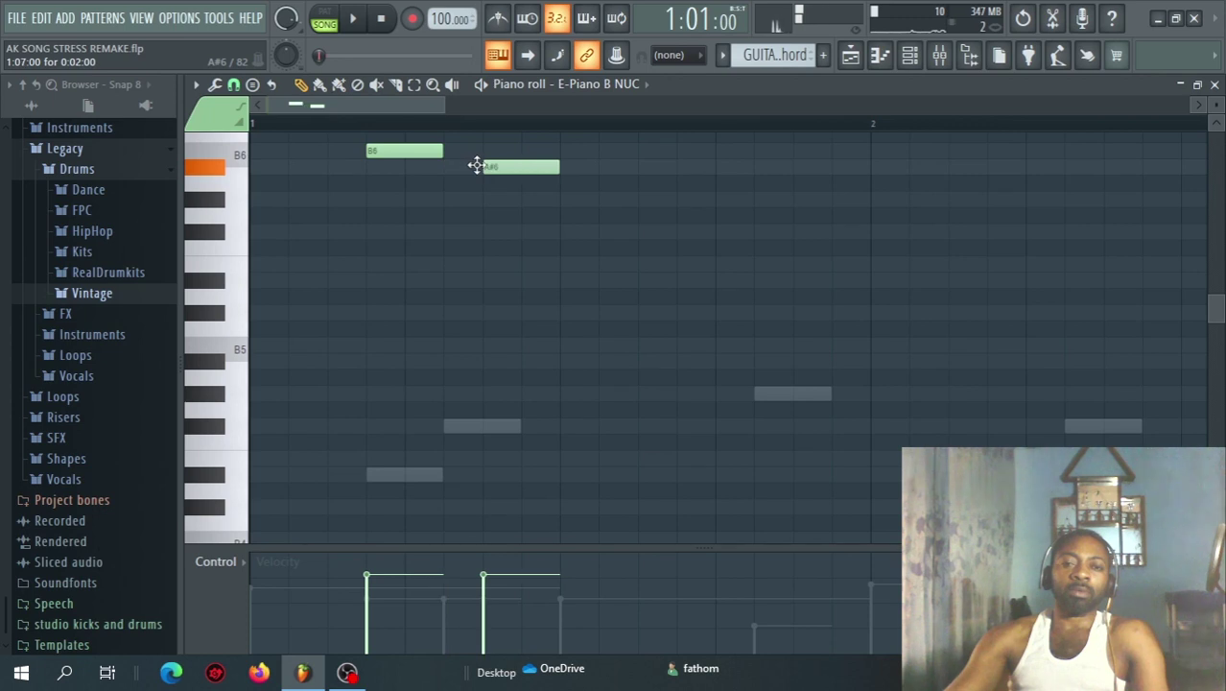
{"action": "key", "text": "space"}
{"action": "key", "text": "space"}
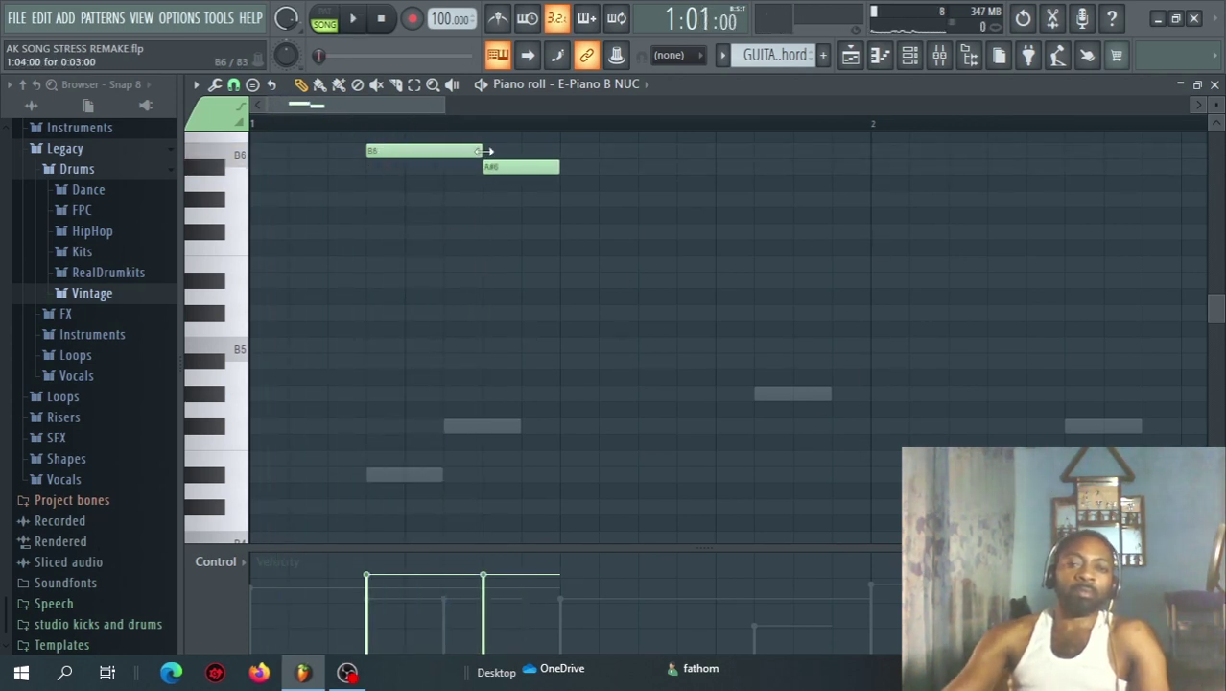
{"action": "key", "text": "space"}
{"action": "key", "text": "space"}
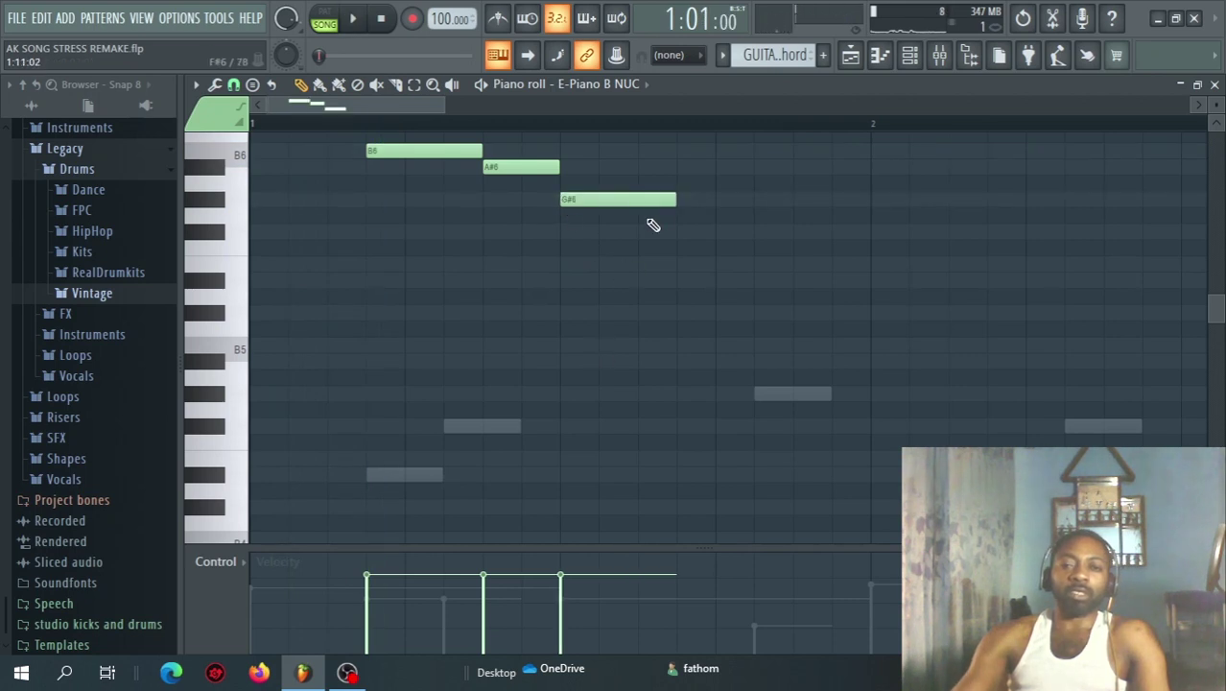
- Shorten G#6 to two steps, then add F#6, E6 and D#6 in bar 2 and three short F#6 notes leading into bar 3
{"action": "key", "text": "space"}
{"action": "key", "text": "space"}
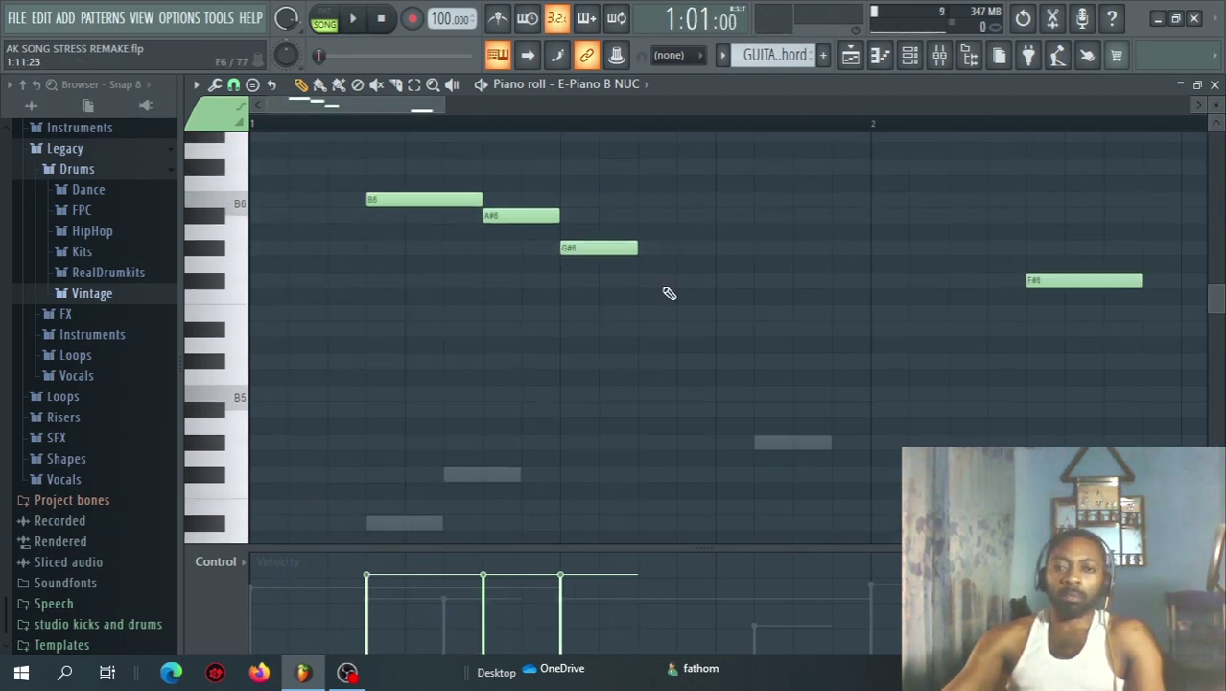
{"action": "key", "text": "space"}
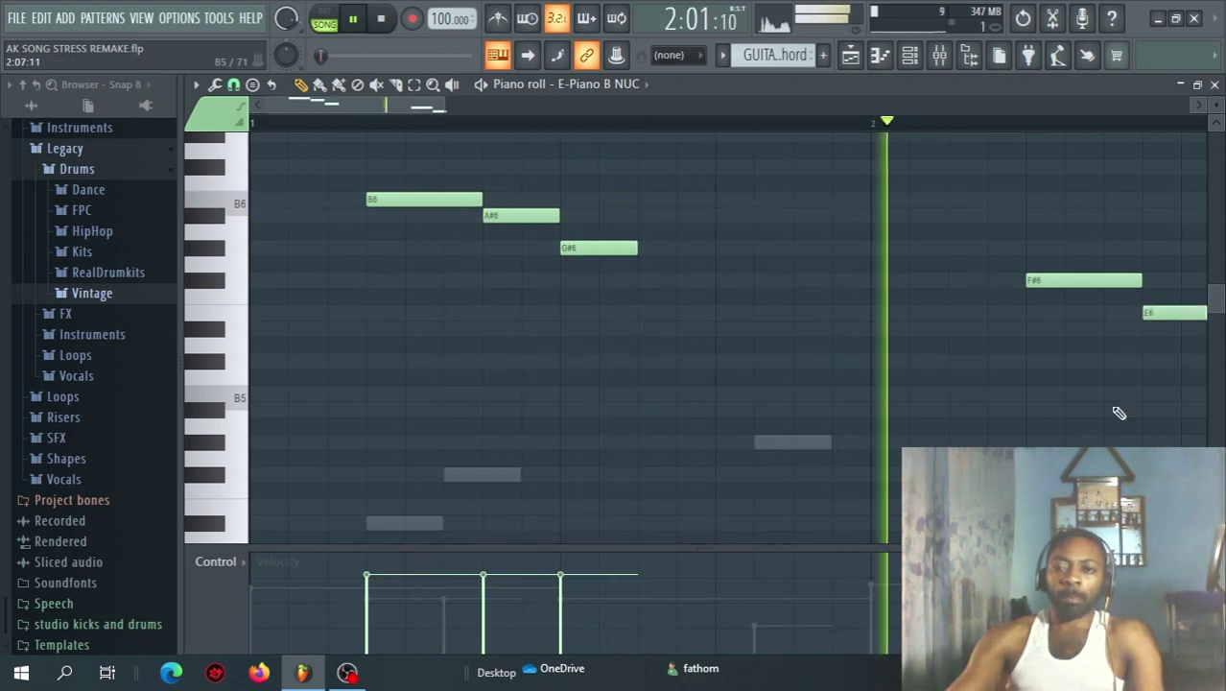
- Continue the bar 3 melody with a two-step E6 at 3:04, a three-step D#6 and a one-step C#6 at 3:09
{"action": "key", "text": "space"}
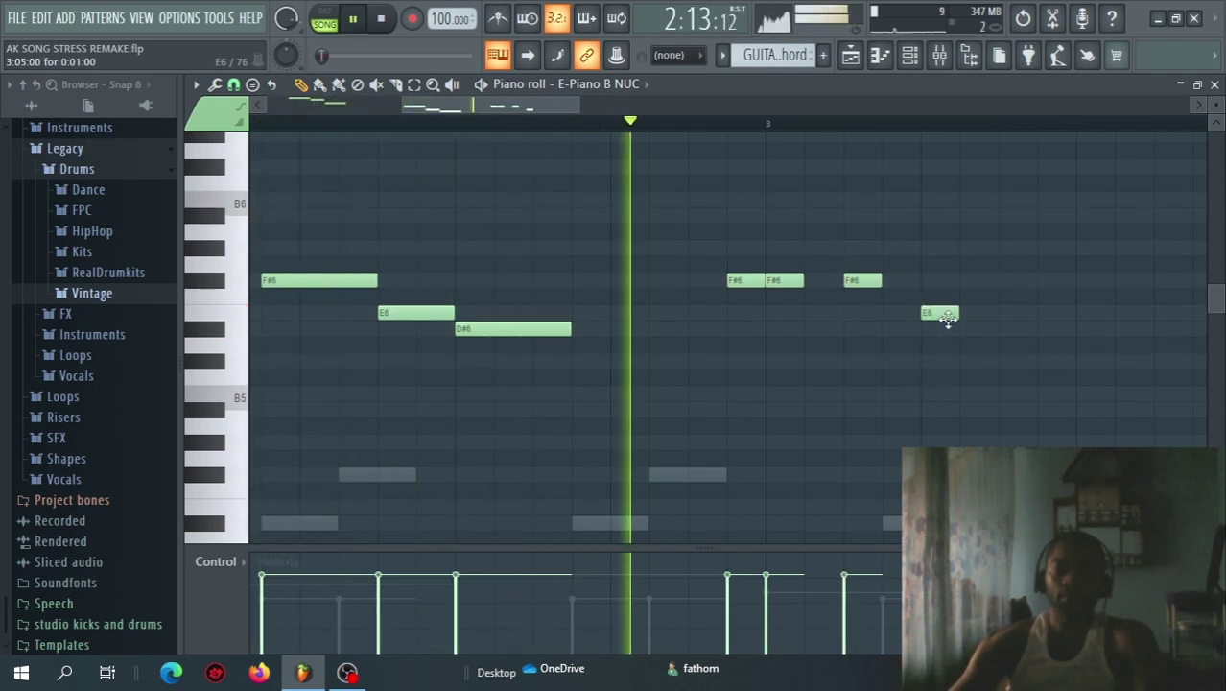
{"action": "key", "text": "space"}
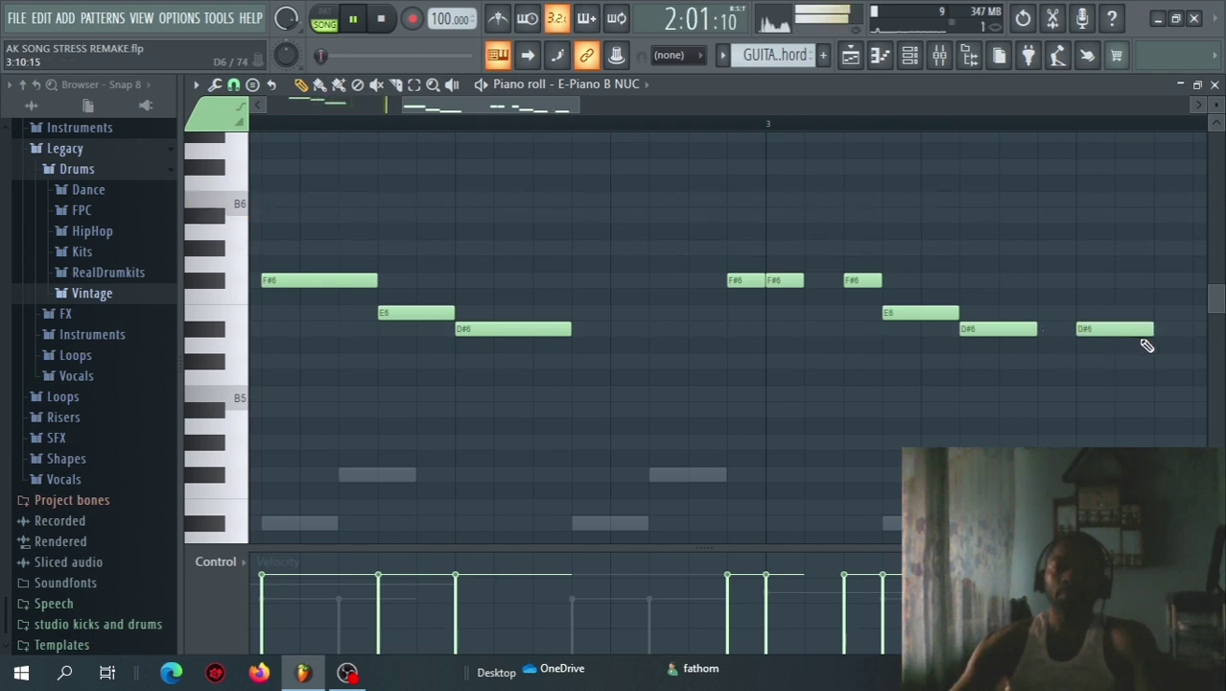
{"action": "left_click_drag", "start_coordinate": [1152, 328], "coordinate": [1110, 362]}
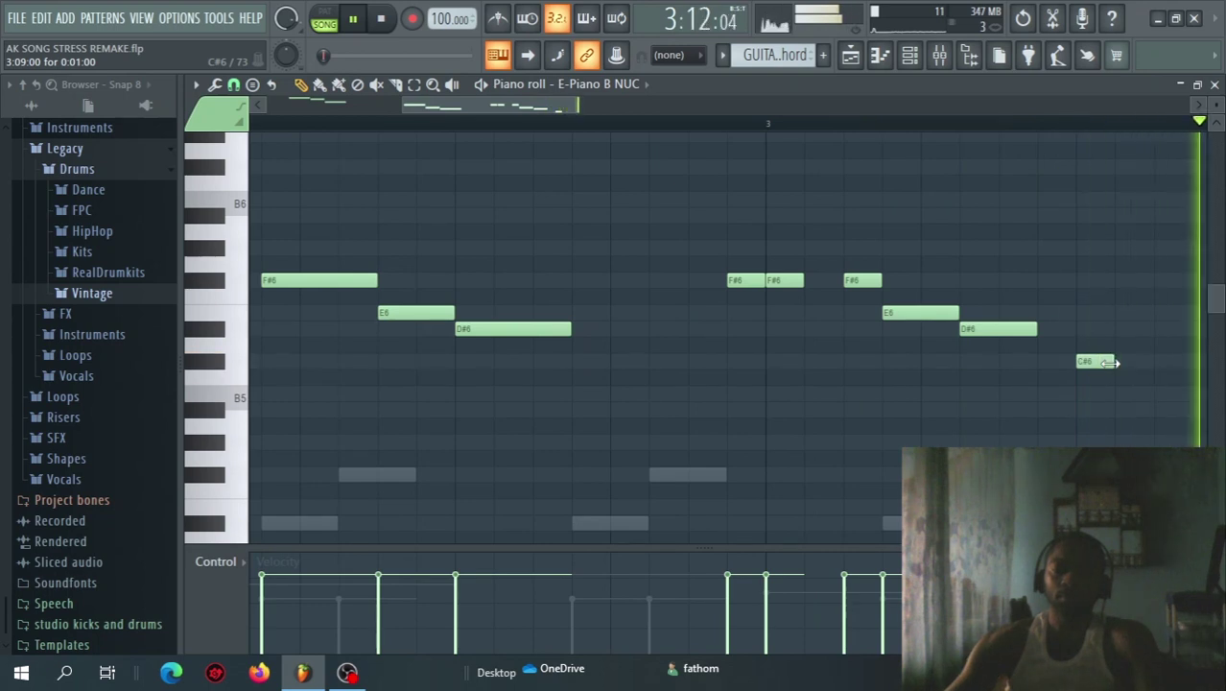
{"action": "key", "text": "space"}
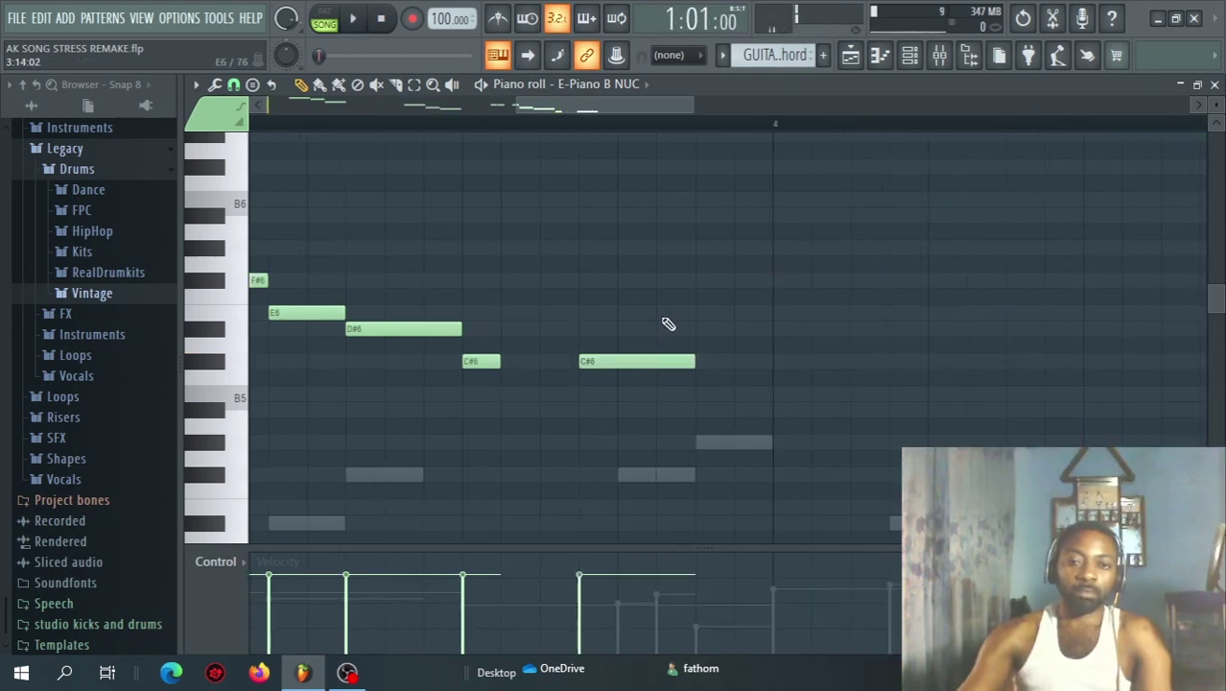
- End bar 3 with C#6, D#6 and C#6, then start bar 4 with four-step B5 and A#5 notes
{"action": "left_click", "coordinate": [779, 399]}
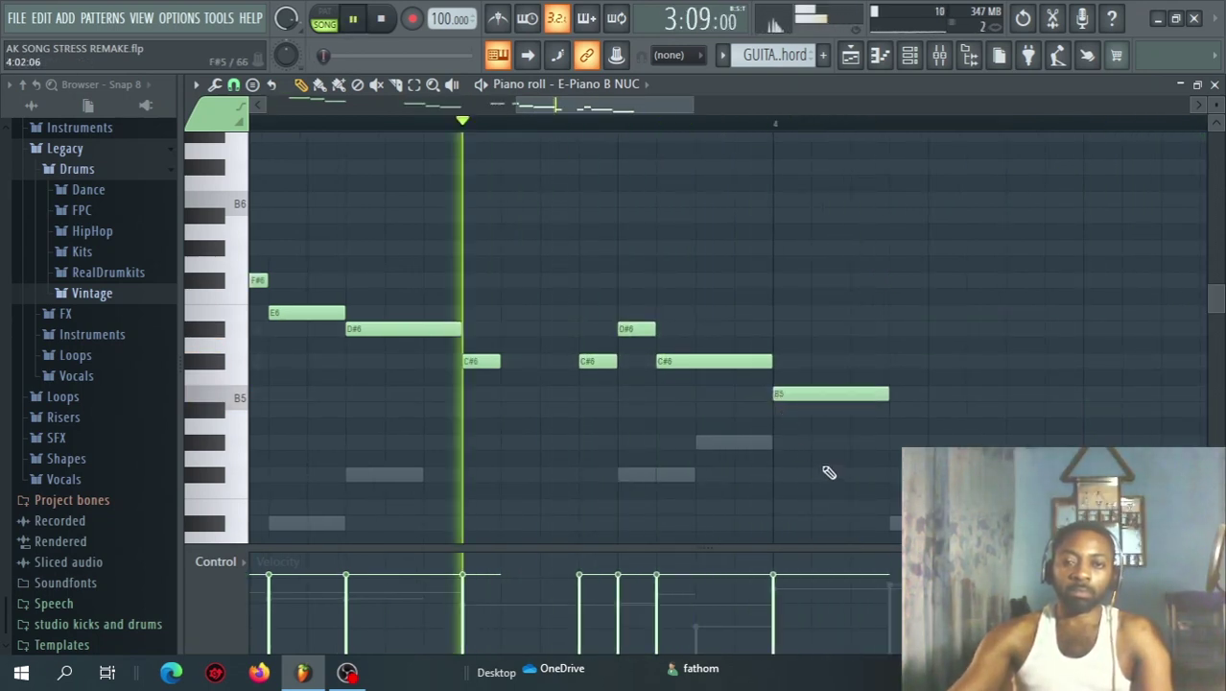
{"action": "key", "text": "space"}
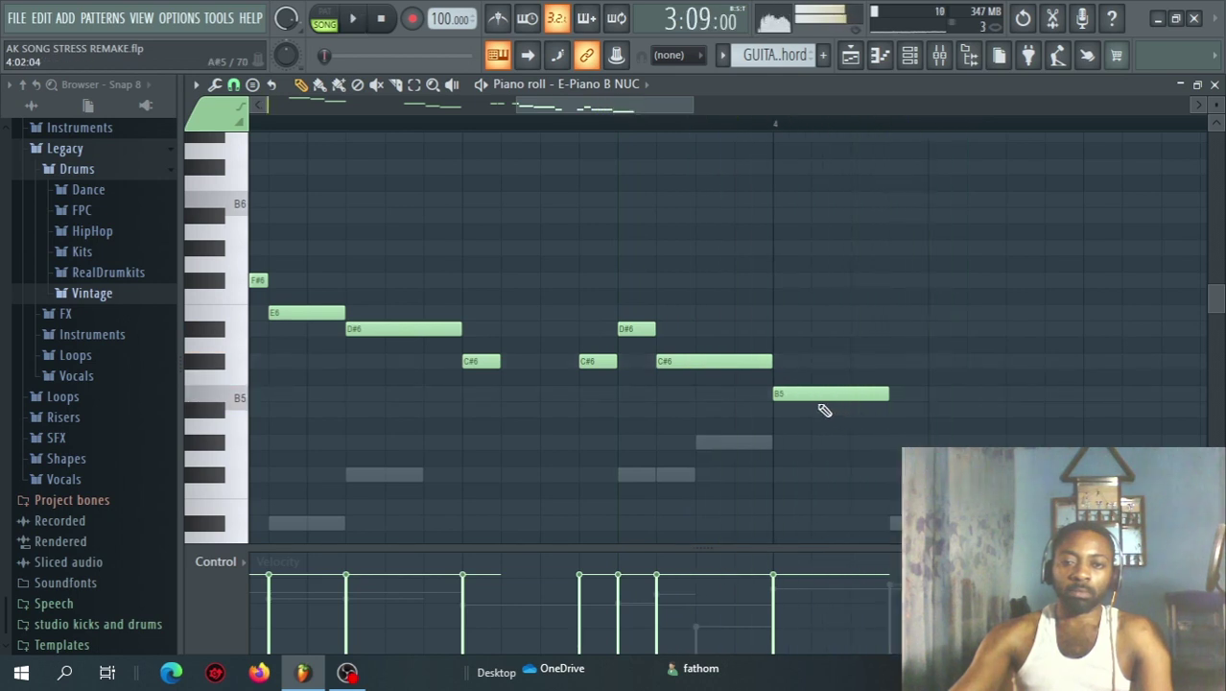
{"action": "key", "text": "space"}
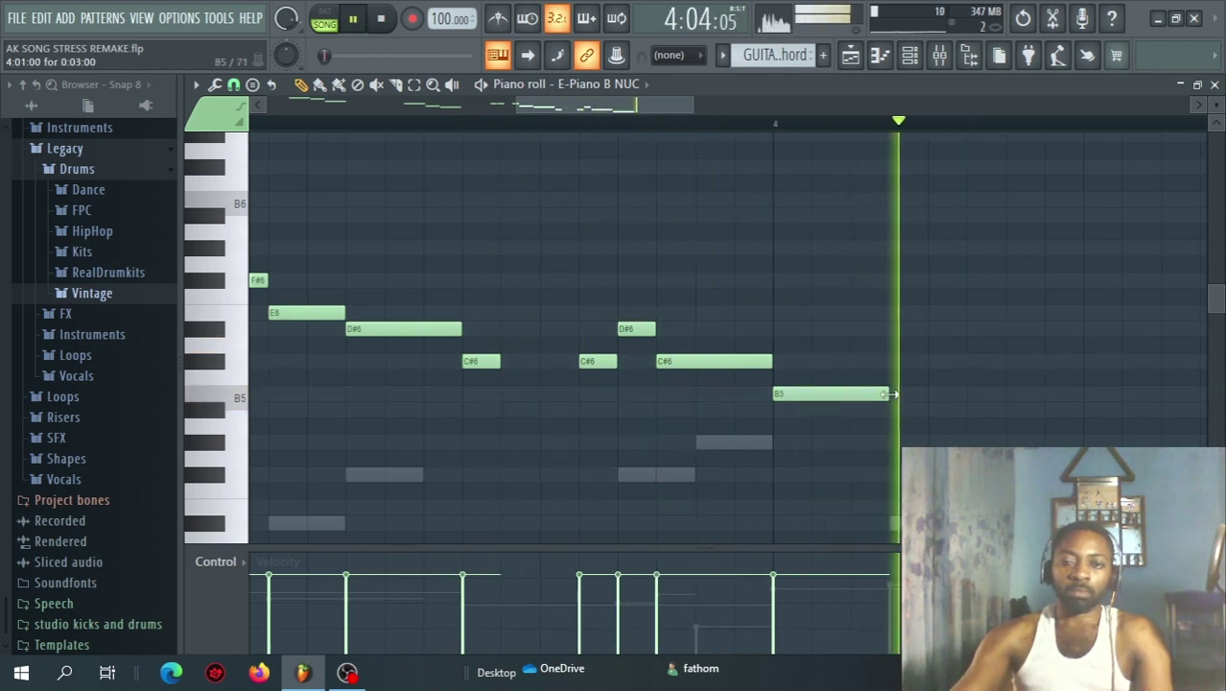
{"action": "left_click_drag", "start_coordinate": [891, 393], "coordinate": [927, 394]}
{"action": "left_click", "coordinate": [936, 409]}
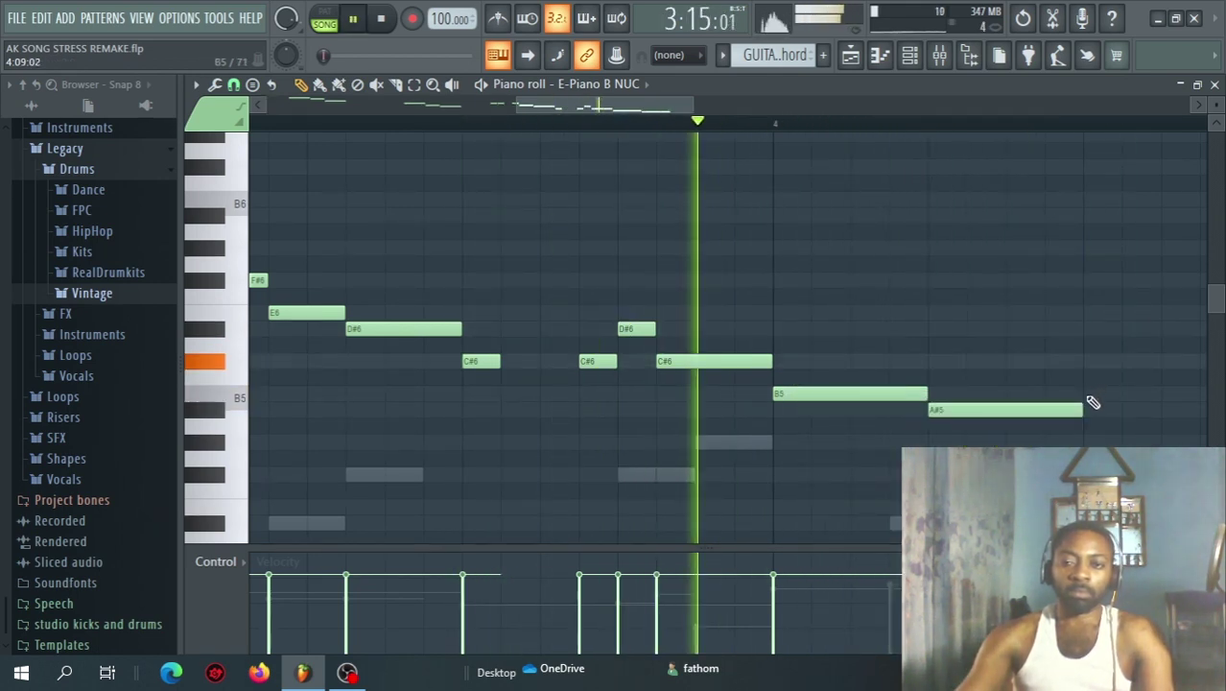
- Complete bar 4 with three consecutive B5 notes starting at 4:09 and play the phrase against the song
{"action": "left_click", "coordinate": [1089, 394]}
{"action": "left_click_drag", "start_coordinate": [609, 100], "coordinate": [622, 98]}
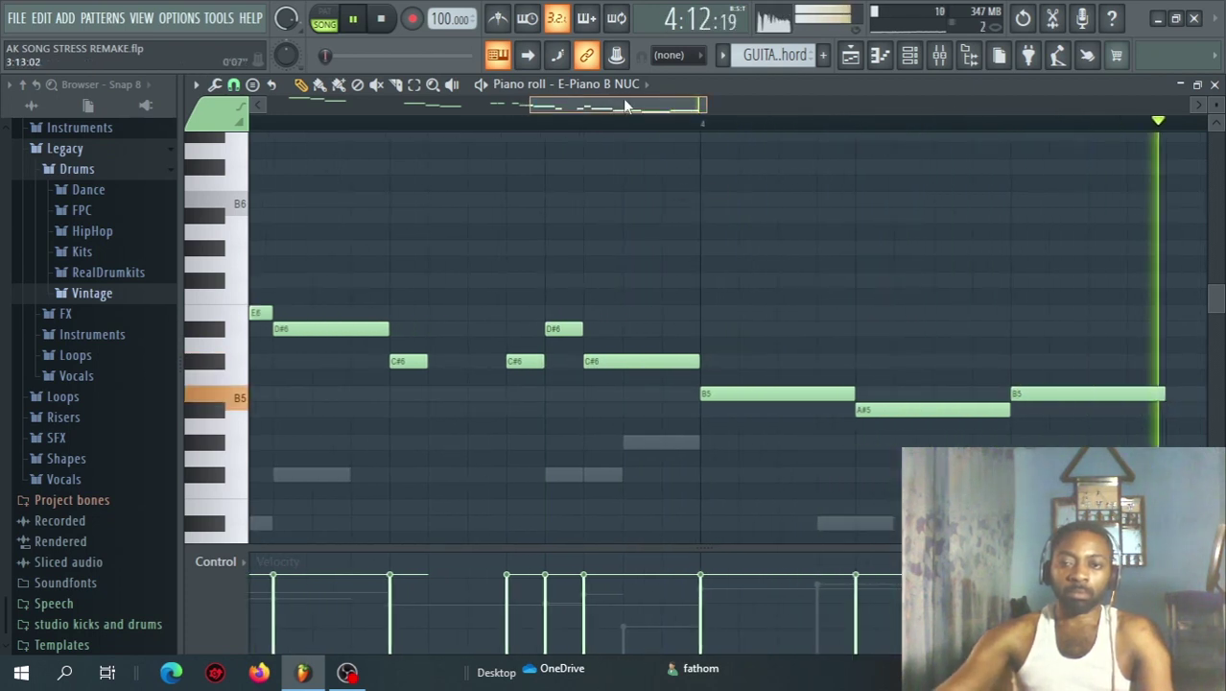
{"action": "left_click", "coordinate": [1094, 394]}
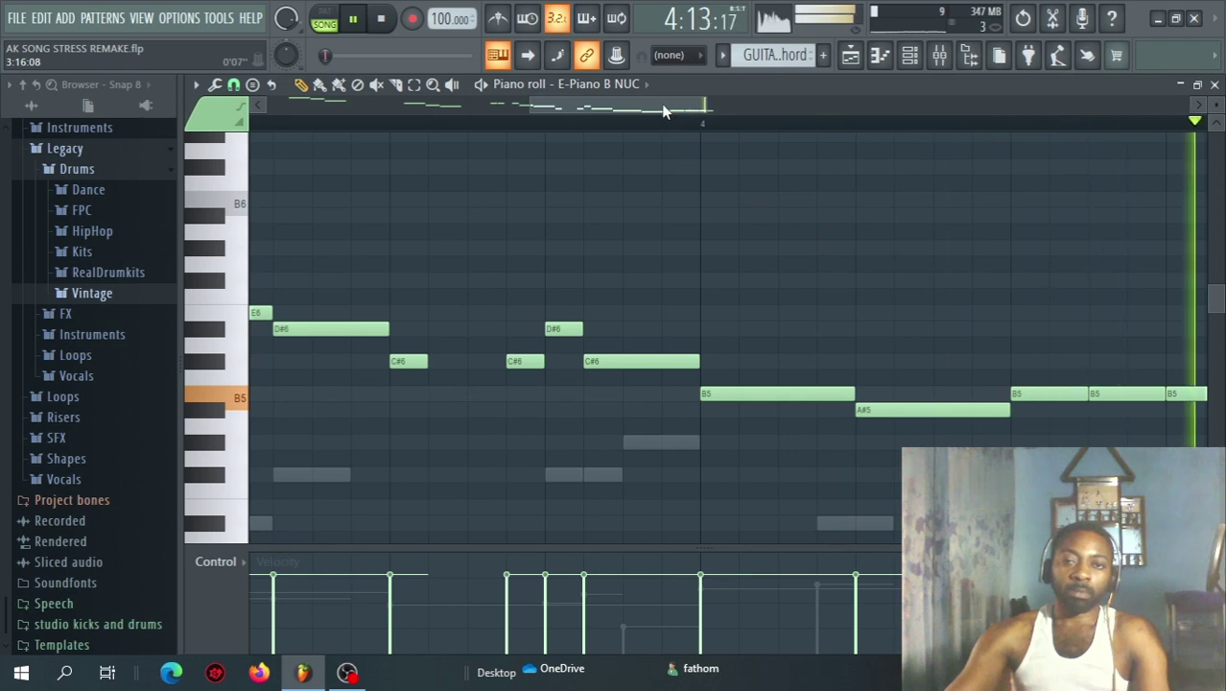
{"action": "key", "text": "space"}
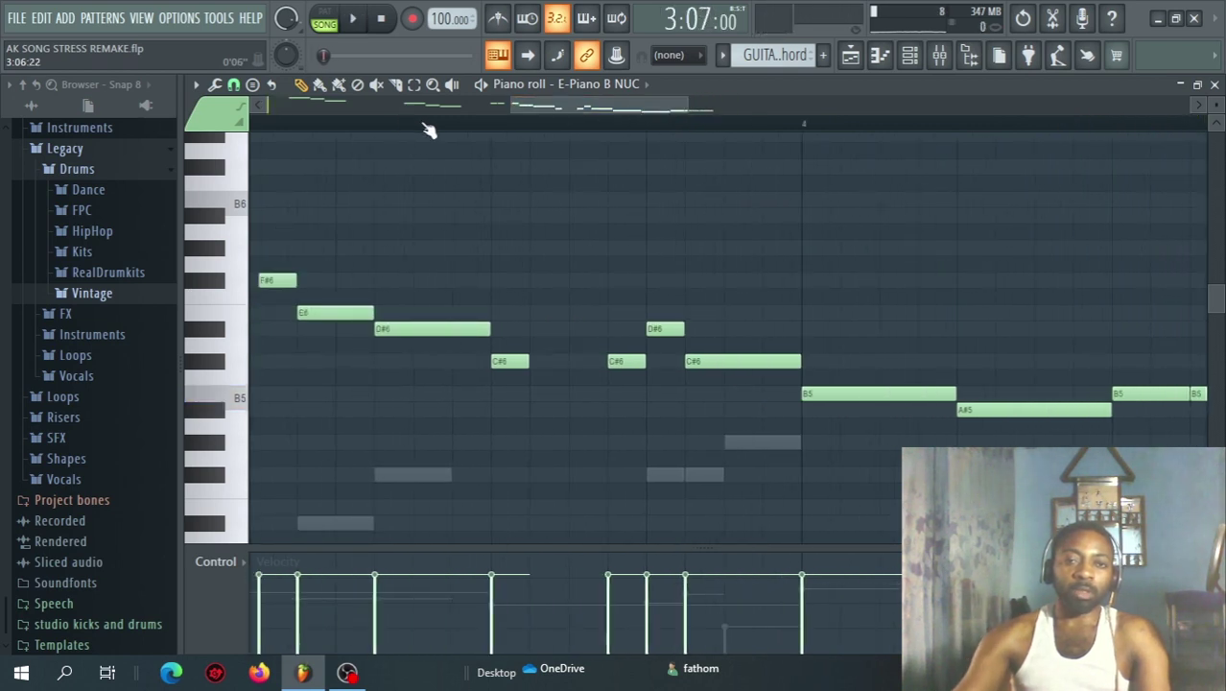
- Add a one-step slide note to E6 at 3:15 over the long C#6, play it and return to the playlist
{"action": "key", "text": "space"}
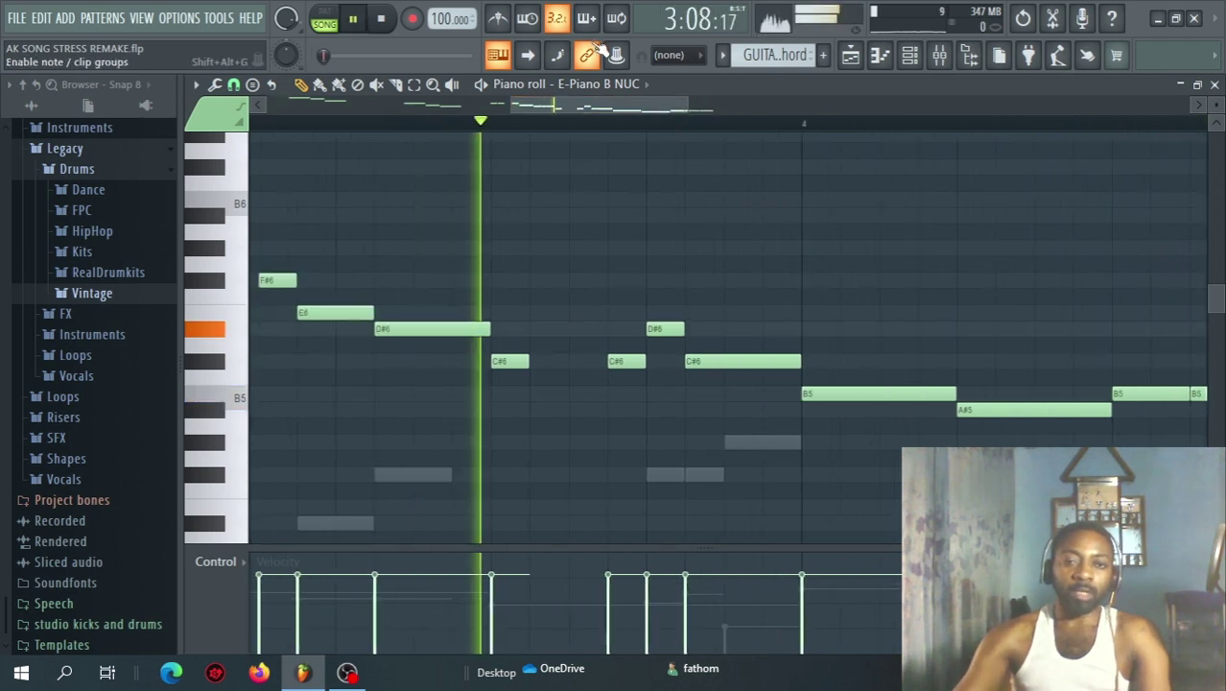
{"action": "key", "text": "space"}
{"action": "double_click", "coordinate": [658, 327]}
{"action": "key", "text": "Escape"}
{"action": "key", "text": "space"}
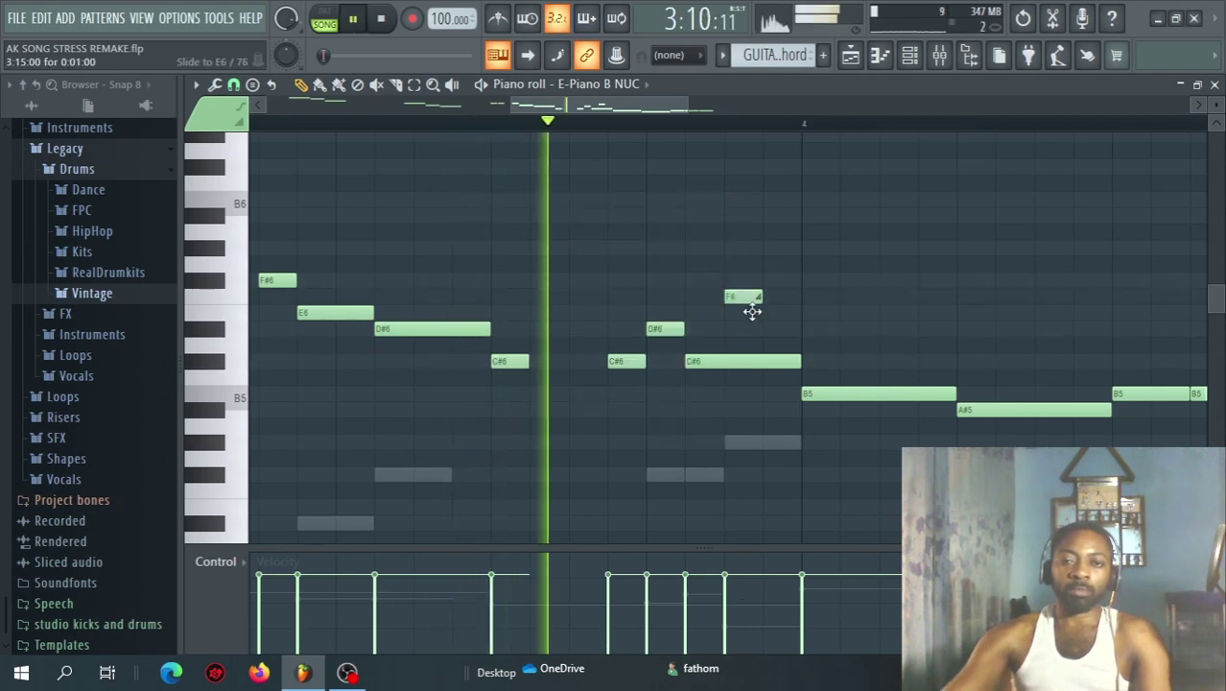
{"action": "key", "text": "space"}
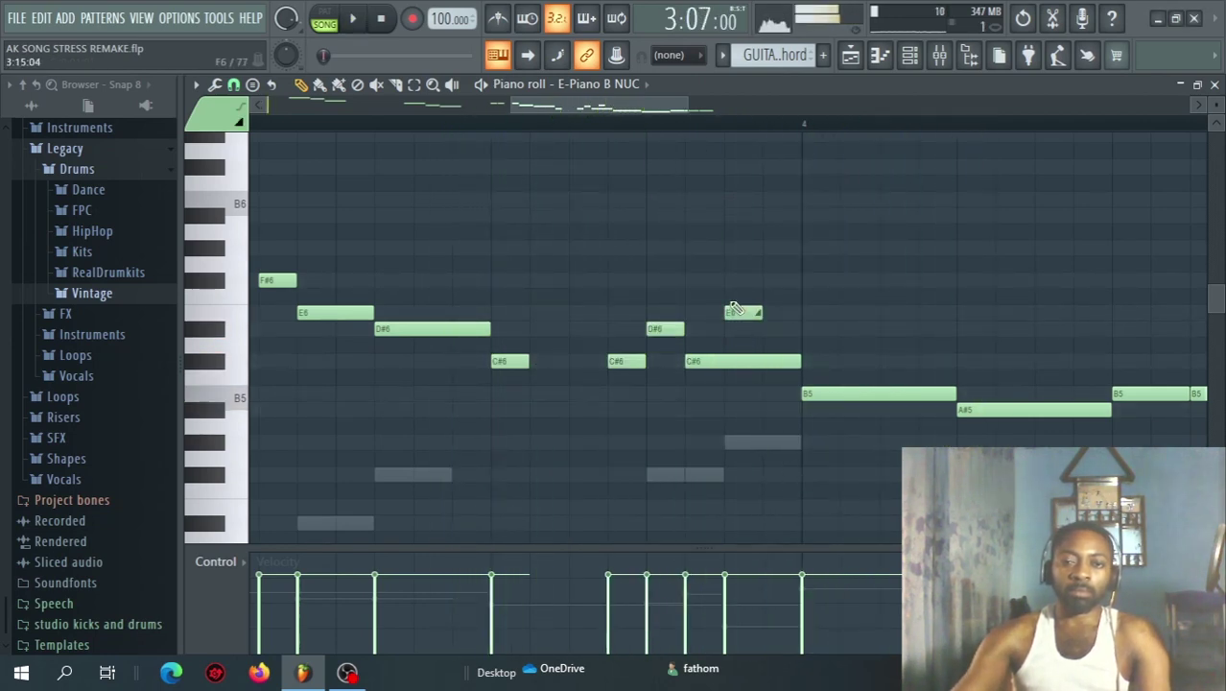
{"action": "key", "text": "F5"}
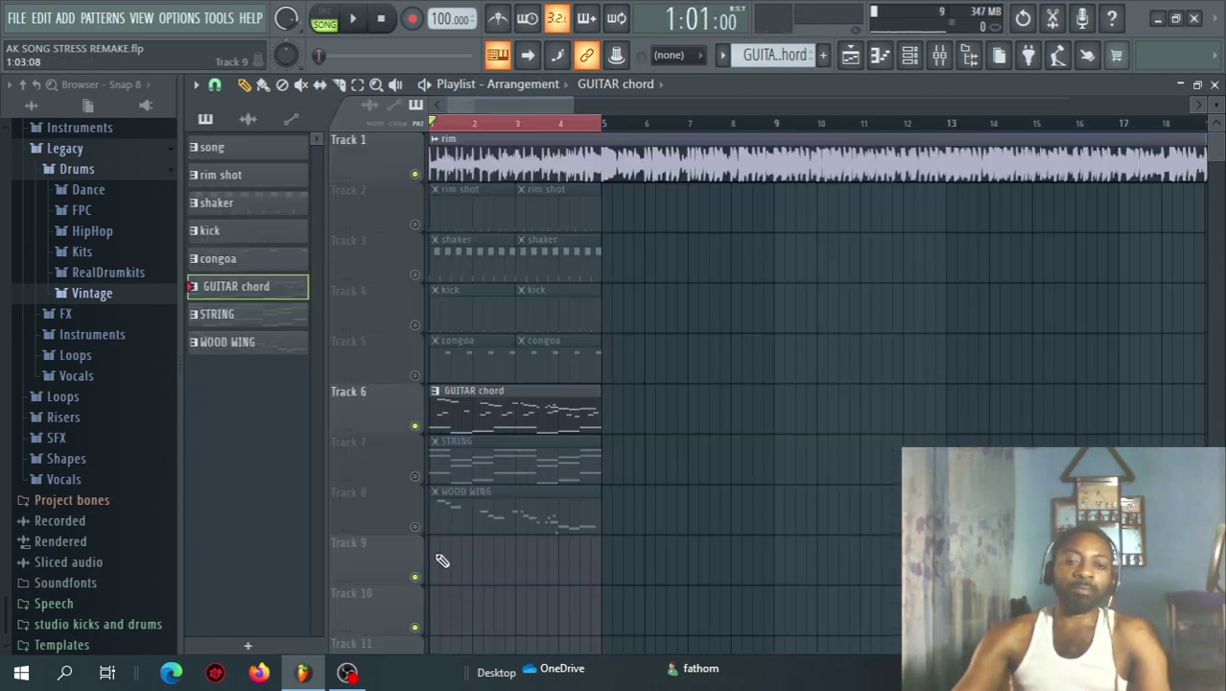
- Unmute Track 8 with the WOOD WING clip and save the project
{"action": "left_click", "coordinate": [414, 526]}
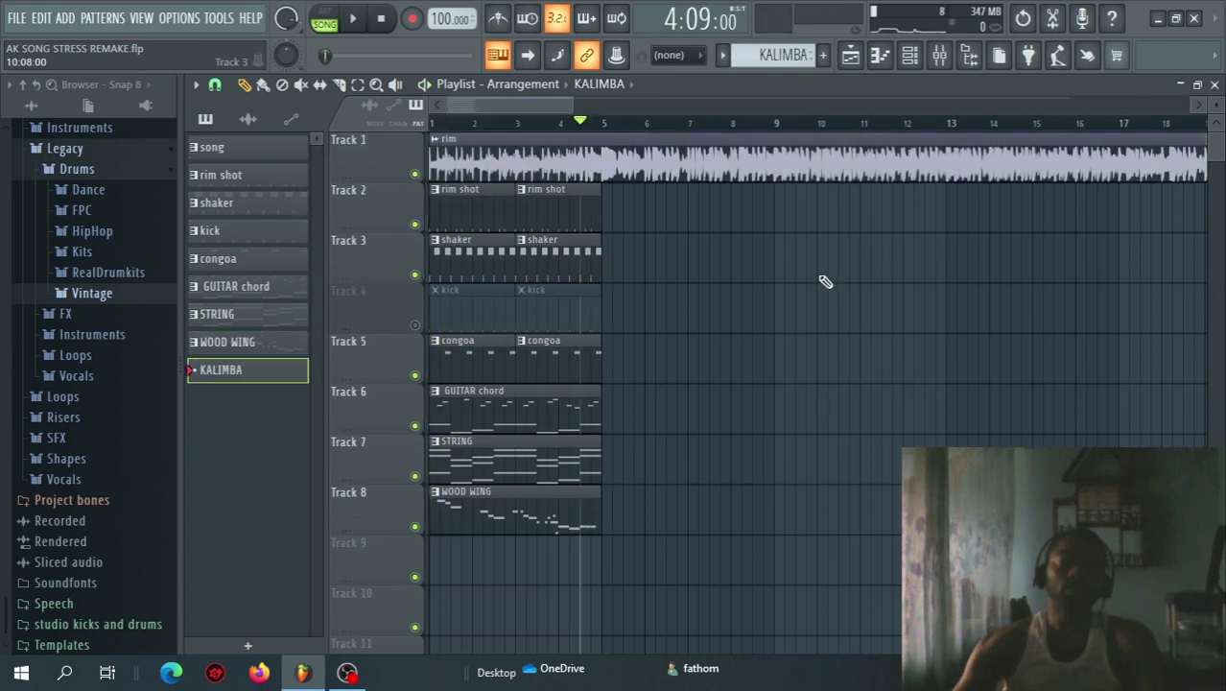
{"action": "left_click", "coordinate": [21, 23]}
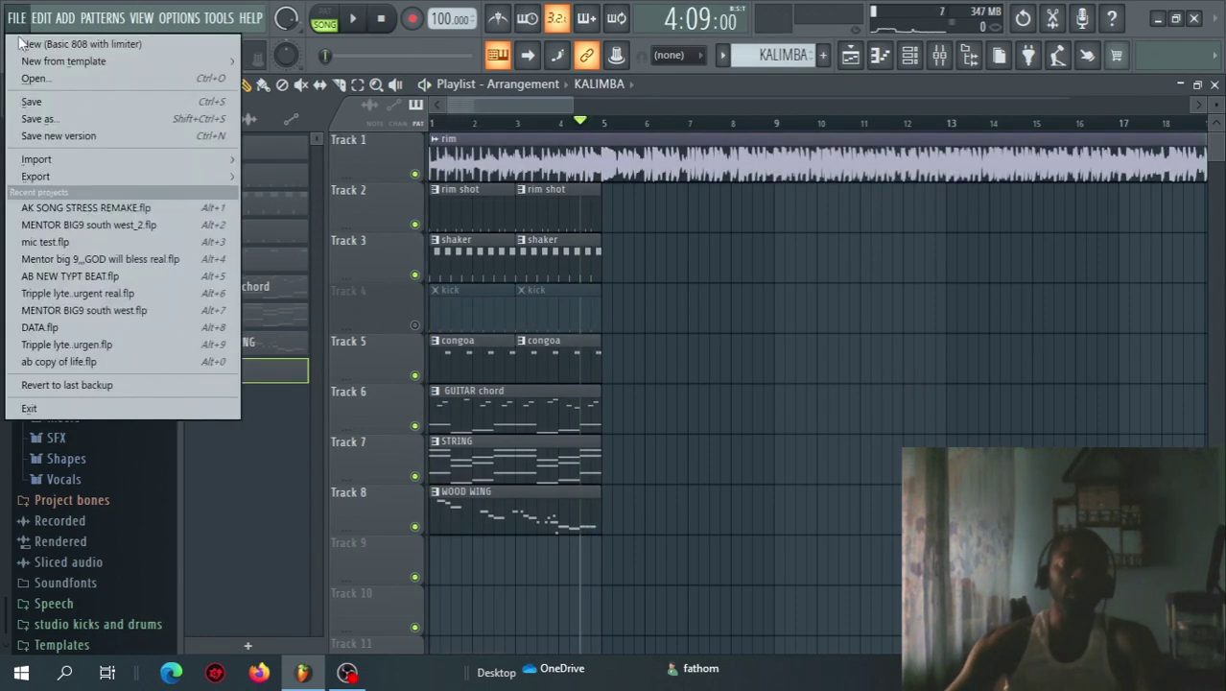
{"action": "left_click", "coordinate": [36, 102]}
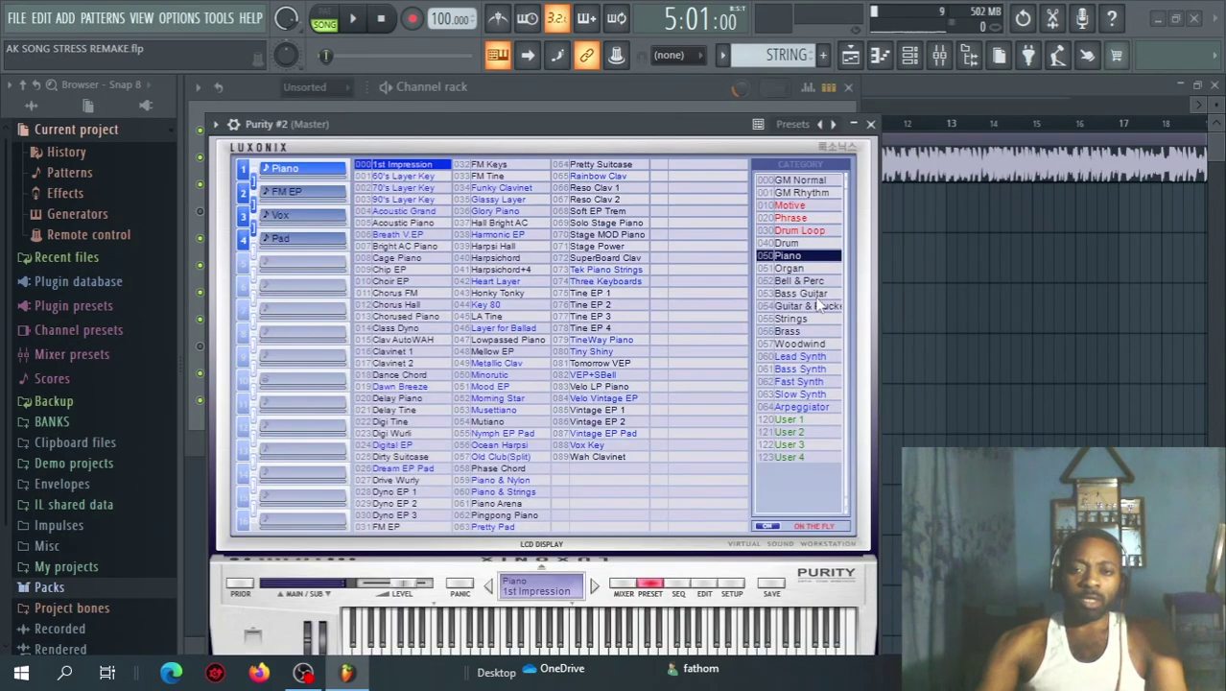
- Load Purity's GM Normal Kalimba sound and enter paired two-step chords against the song: E5, G#5, B5 at 1:09 and B5, D#6, F#6 at 2:09
{"action": "left_click", "coordinate": [794, 179]}
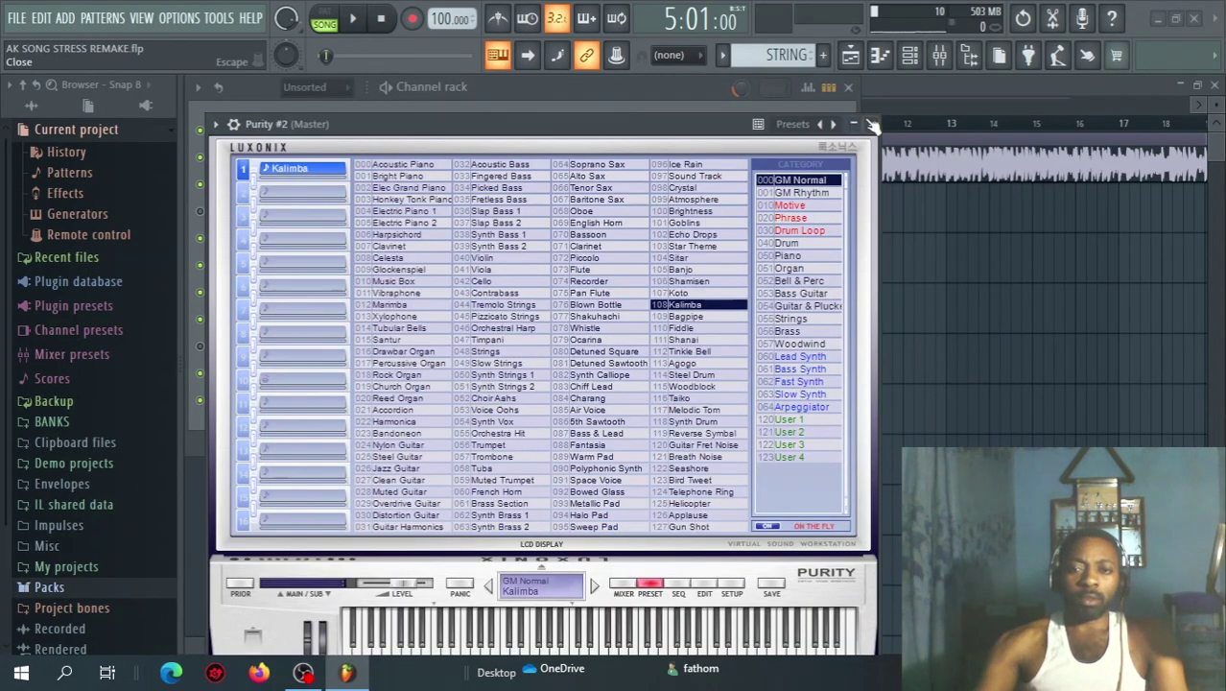
{"action": "left_click", "coordinate": [871, 125]}
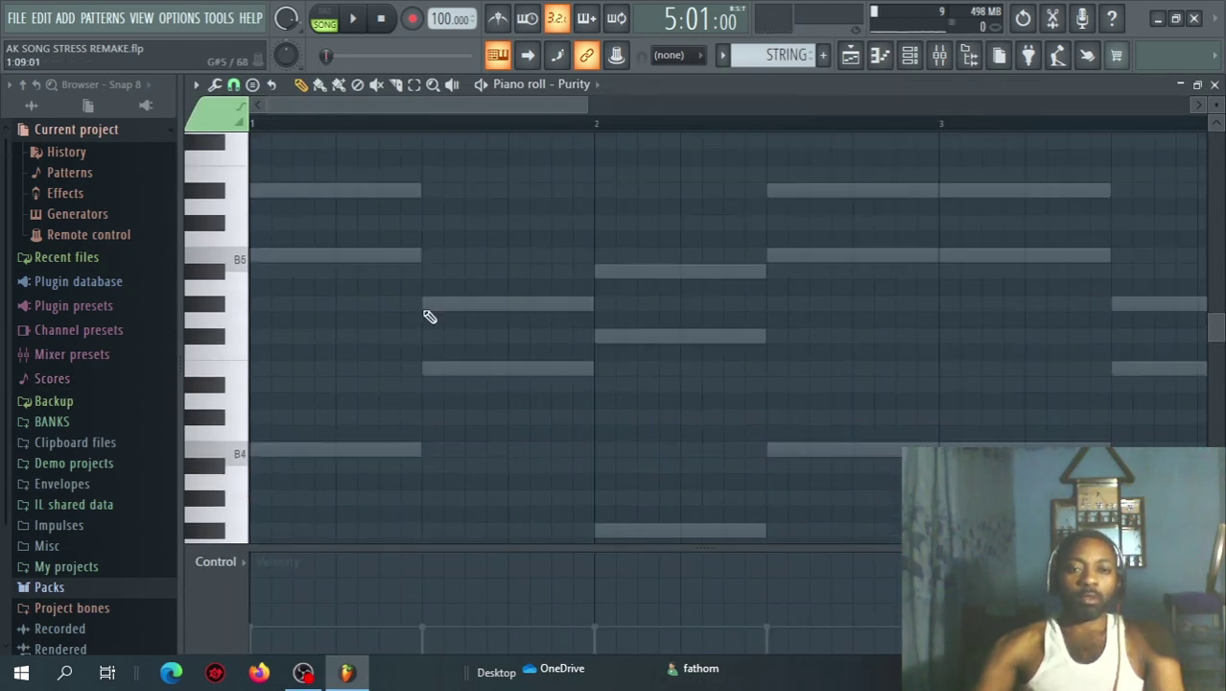
{"action": "left_click", "coordinate": [430, 305]}
{"action": "left_click", "coordinate": [432, 369]}
{"action": "left_click", "coordinate": [775, 256]}
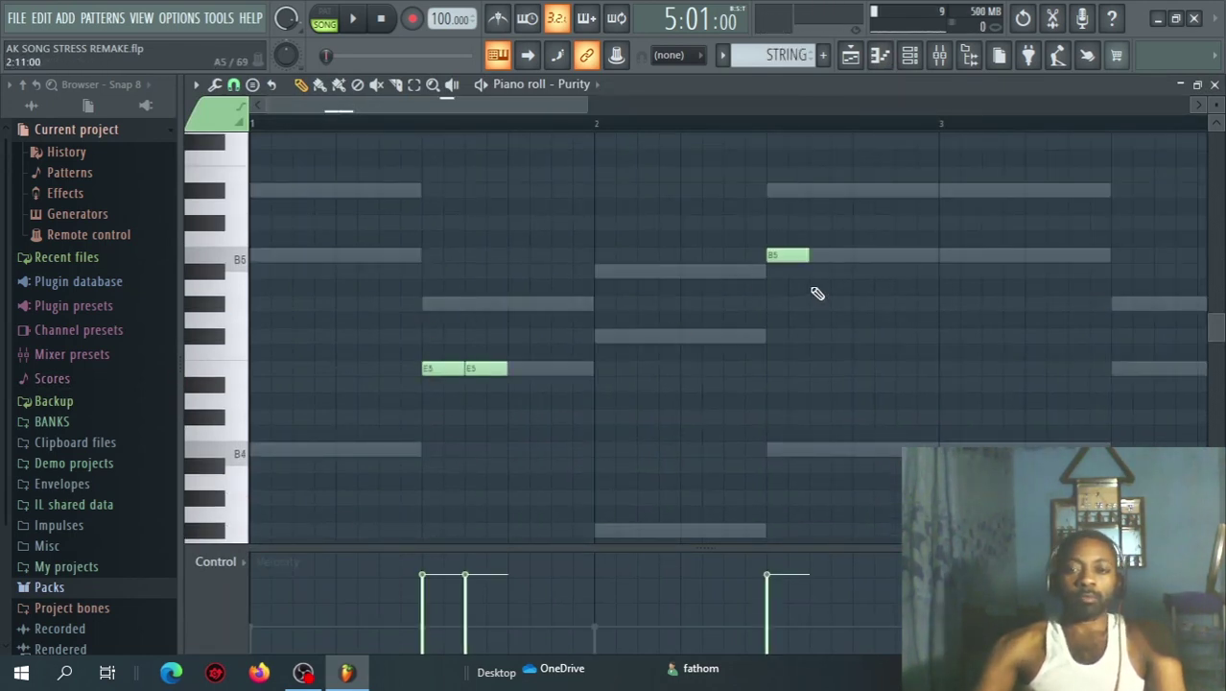
{"action": "key", "text": "space"}
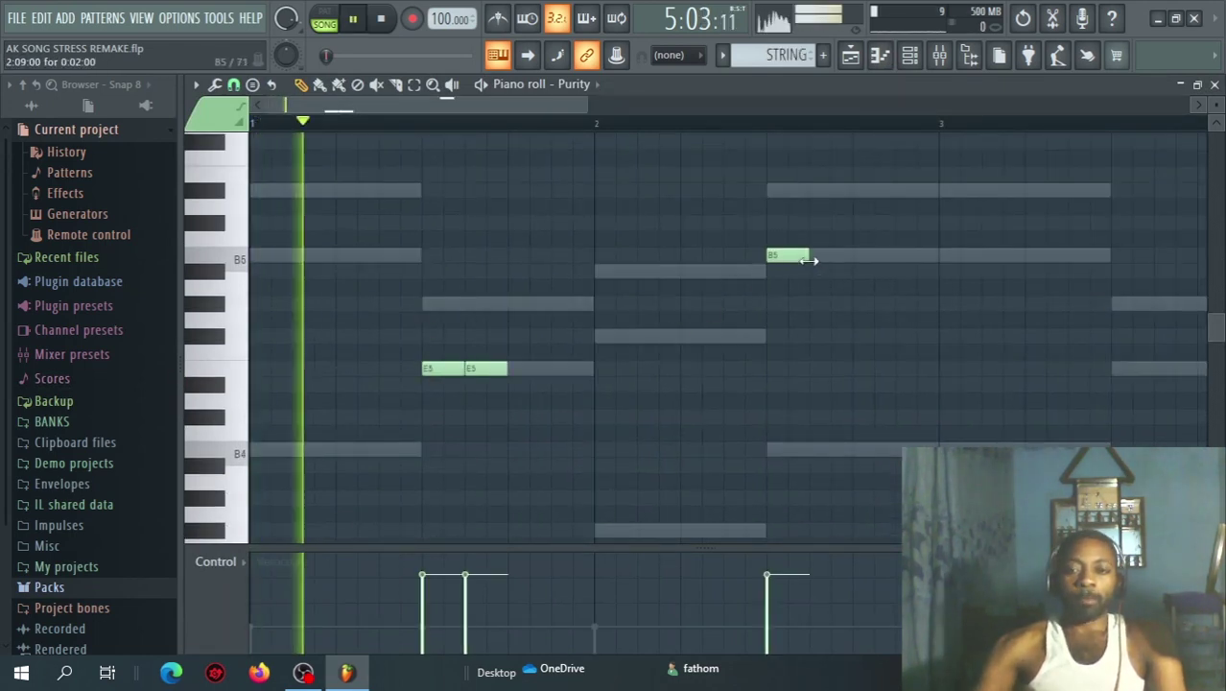
{"action": "left_click", "coordinate": [812, 254]}
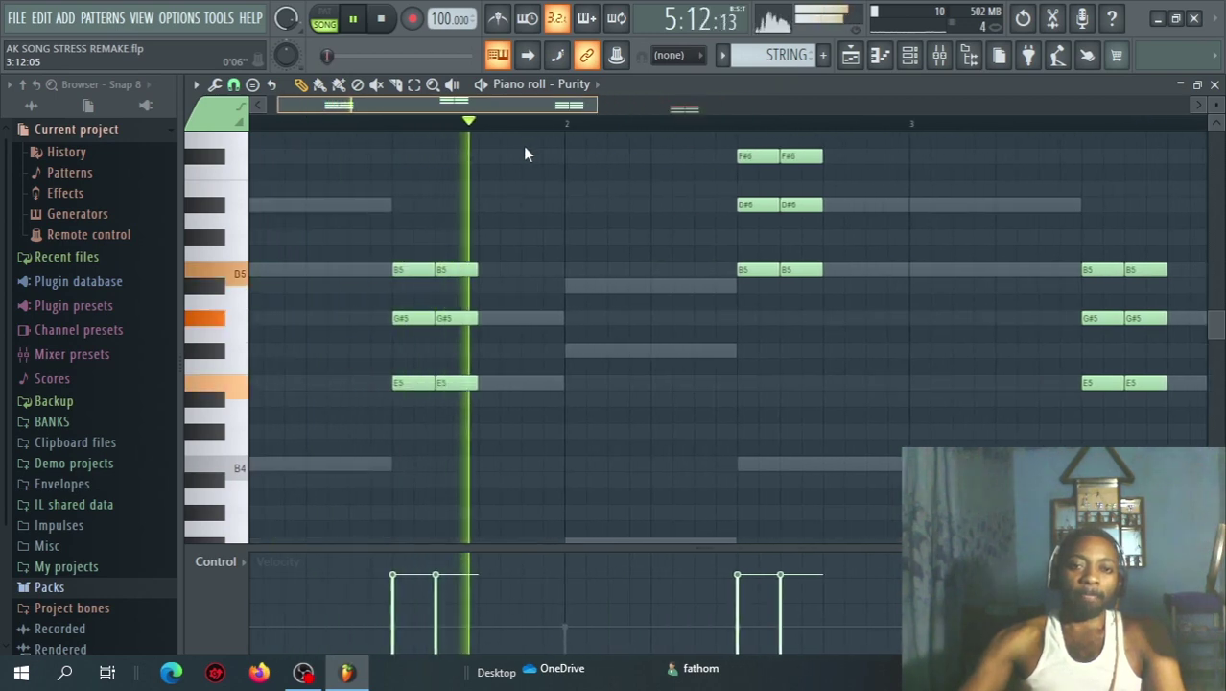
{"action": "key", "text": "space"}
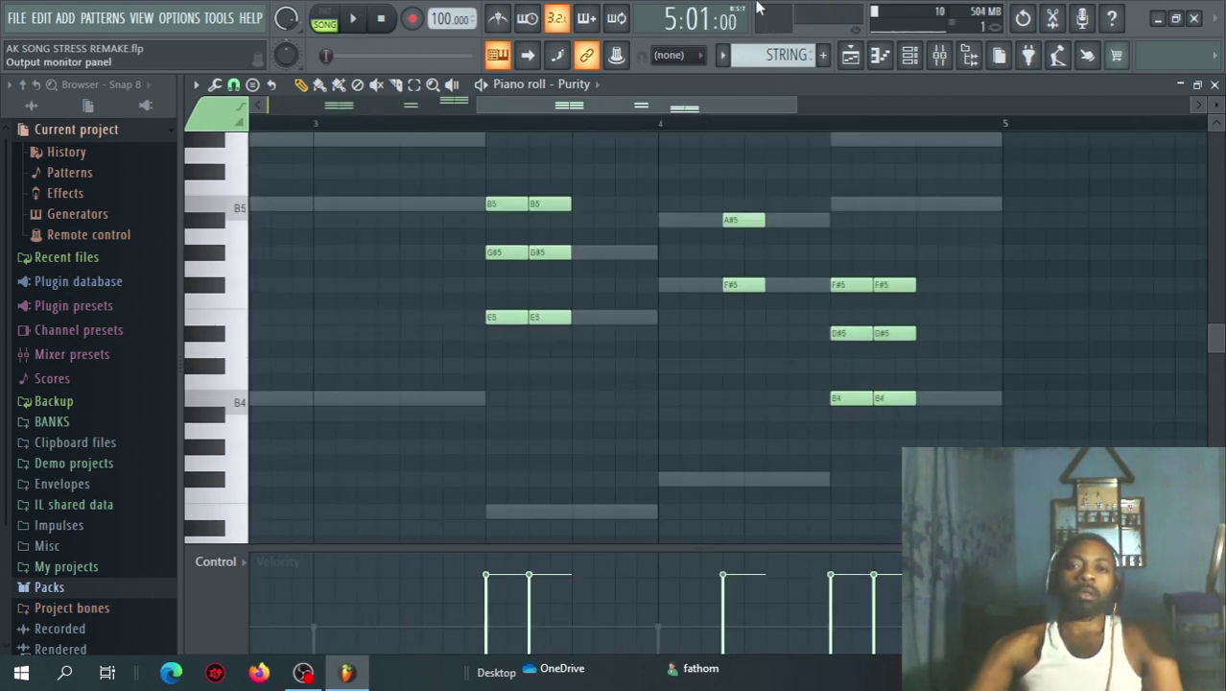
- Add a Fruity DX10 synth channel and load its eFlute preset for the sub line
{"action": "left_click", "coordinate": [918, 53]}
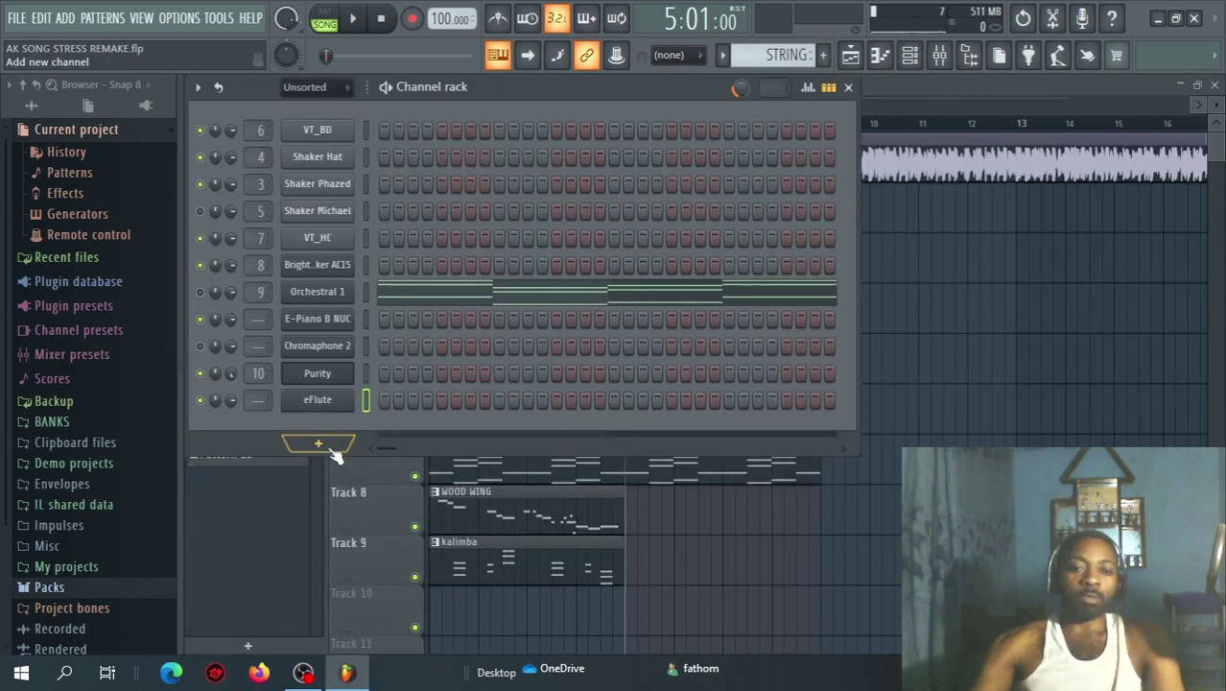
{"action": "left_click", "coordinate": [332, 448]}
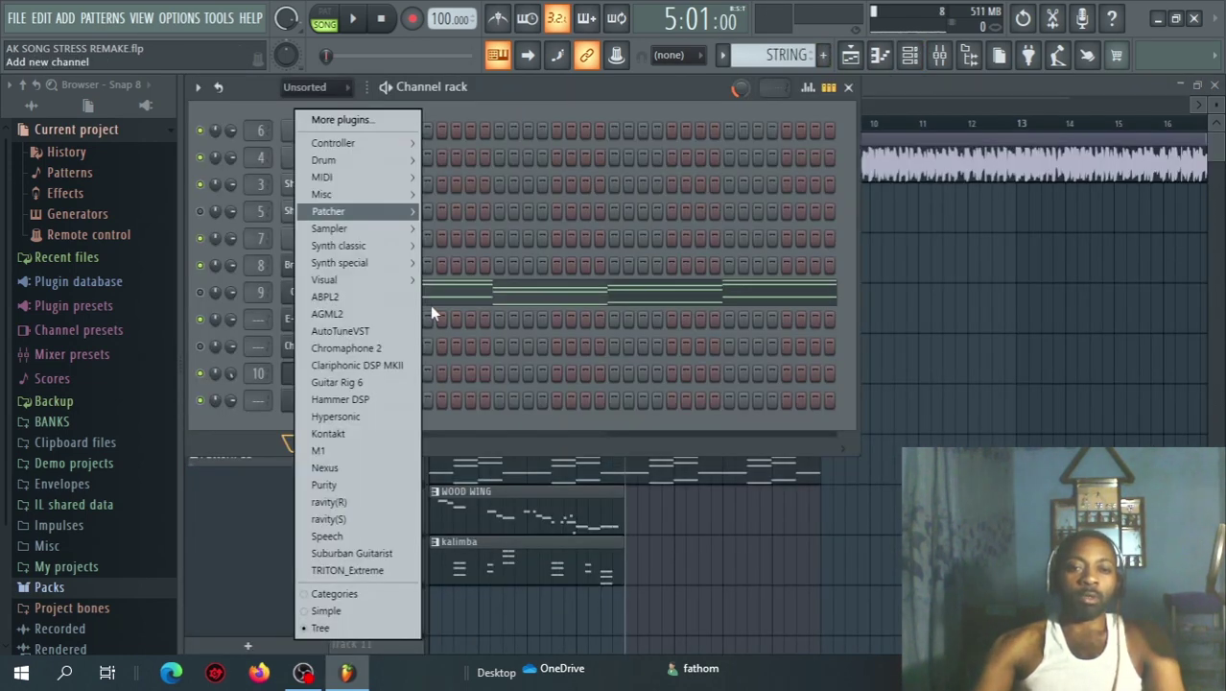
{"action": "mouse_move", "coordinate": [364, 246]}
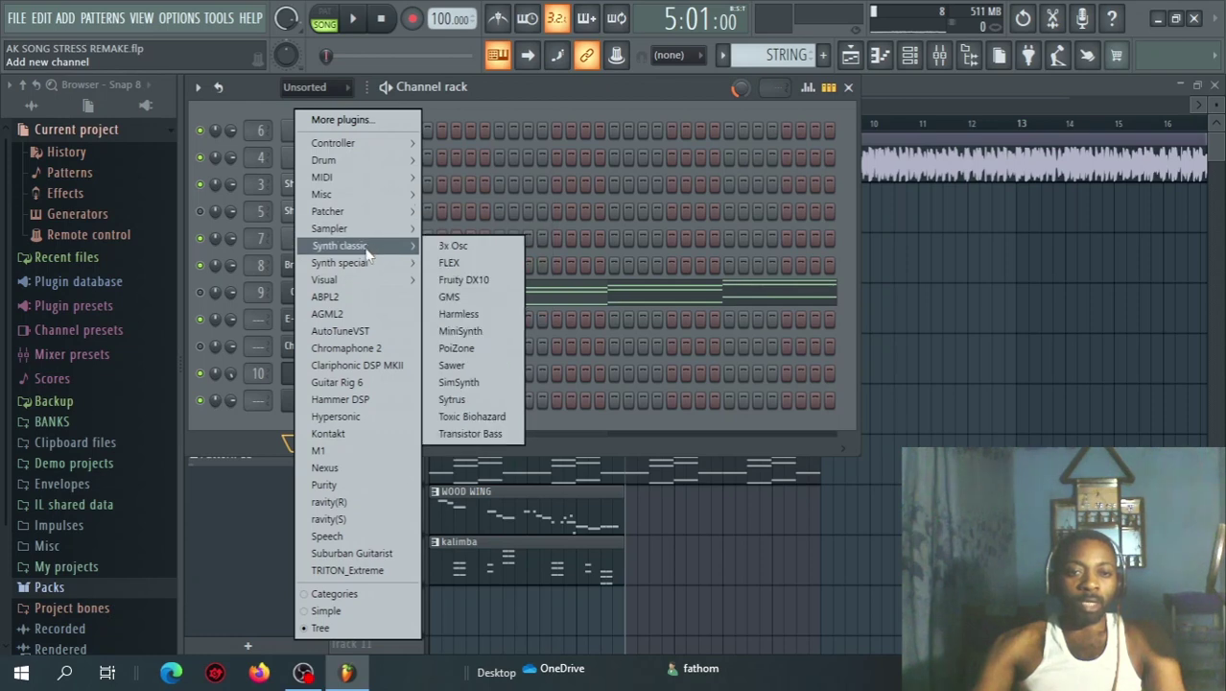
{"action": "left_click", "coordinate": [465, 280]}
{"action": "right_click", "coordinate": [701, 239]}
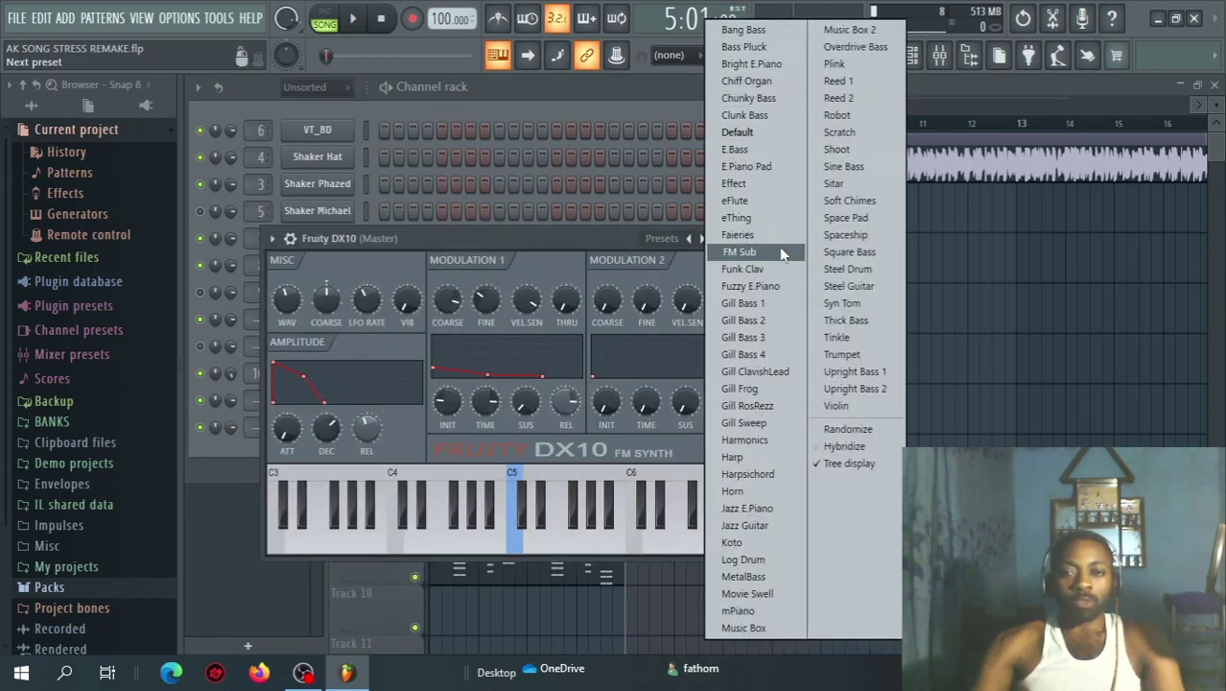
{"action": "left_click", "coordinate": [765, 200]}
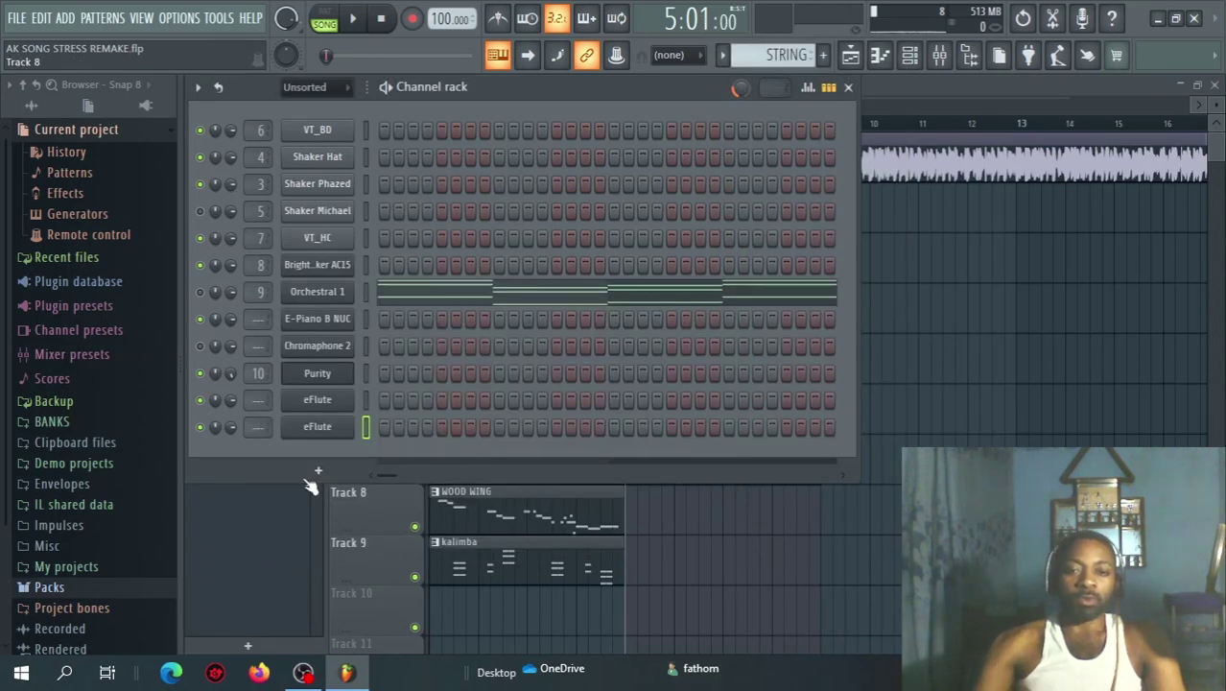
- Open the new eFlute channel's piano roll and audition its keys against the song to find the sub's opening pitch
{"action": "key", "text": "F7"}
{"action": "left_click", "coordinate": [253, 253]}
{"action": "right_click", "coordinate": [254, 255]}
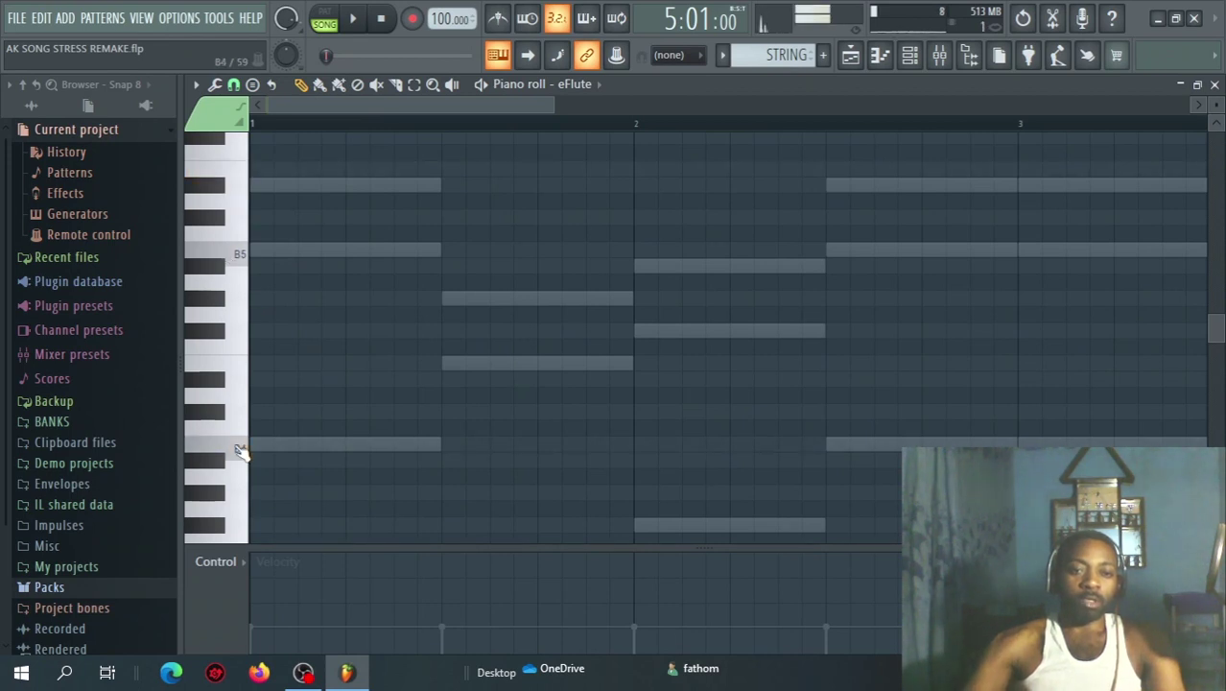
{"action": "scroll", "coordinate": [1193, 330], "scroll_direction": "down", "scroll_amount": 1}
{"action": "key", "text": "space"}
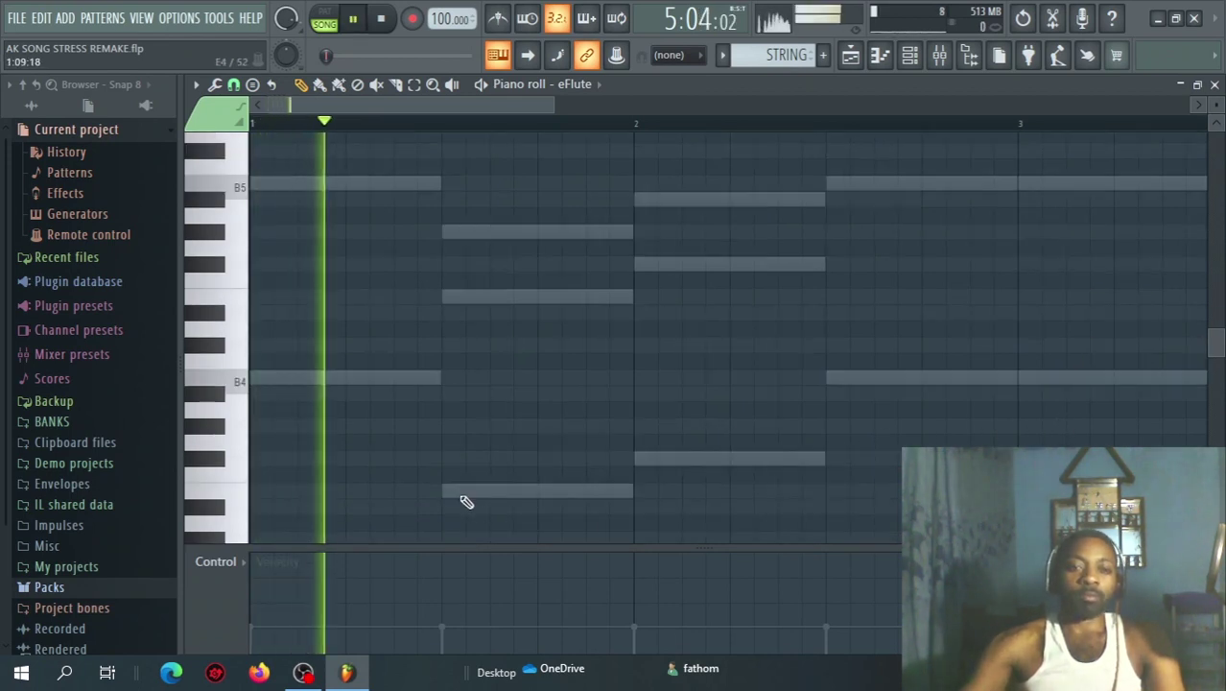
{"action": "key", "text": "space"}
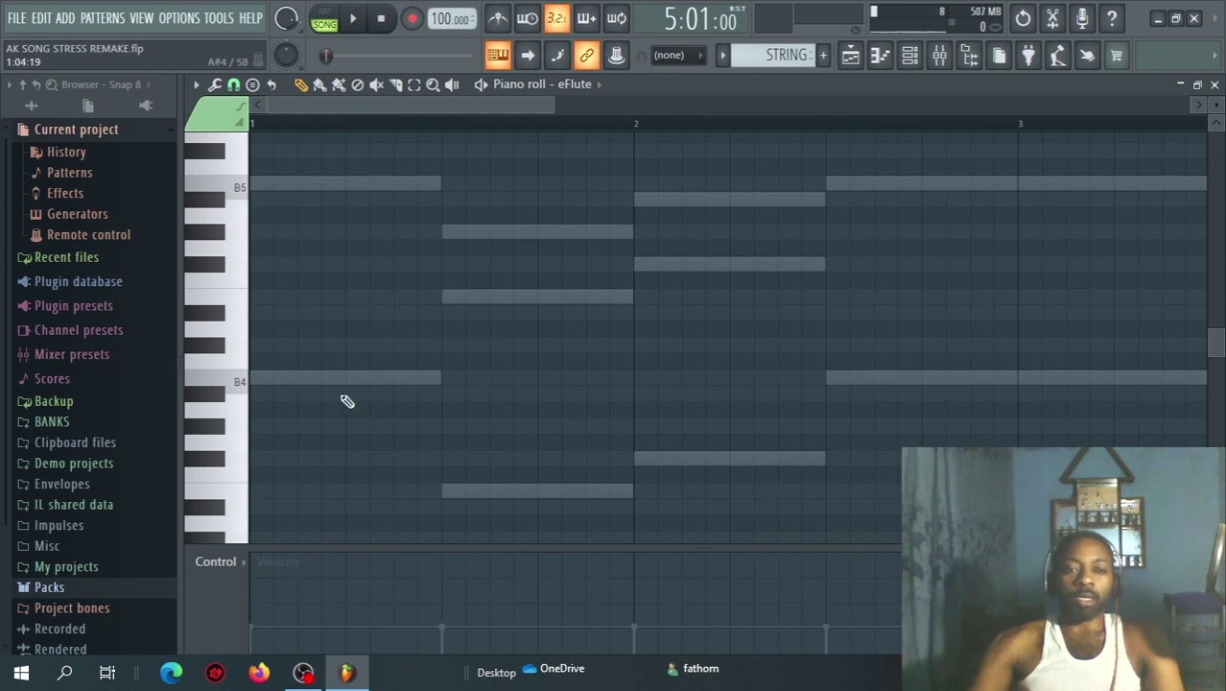
{"action": "left_click", "coordinate": [237, 392]}
{"action": "key", "text": "space"}
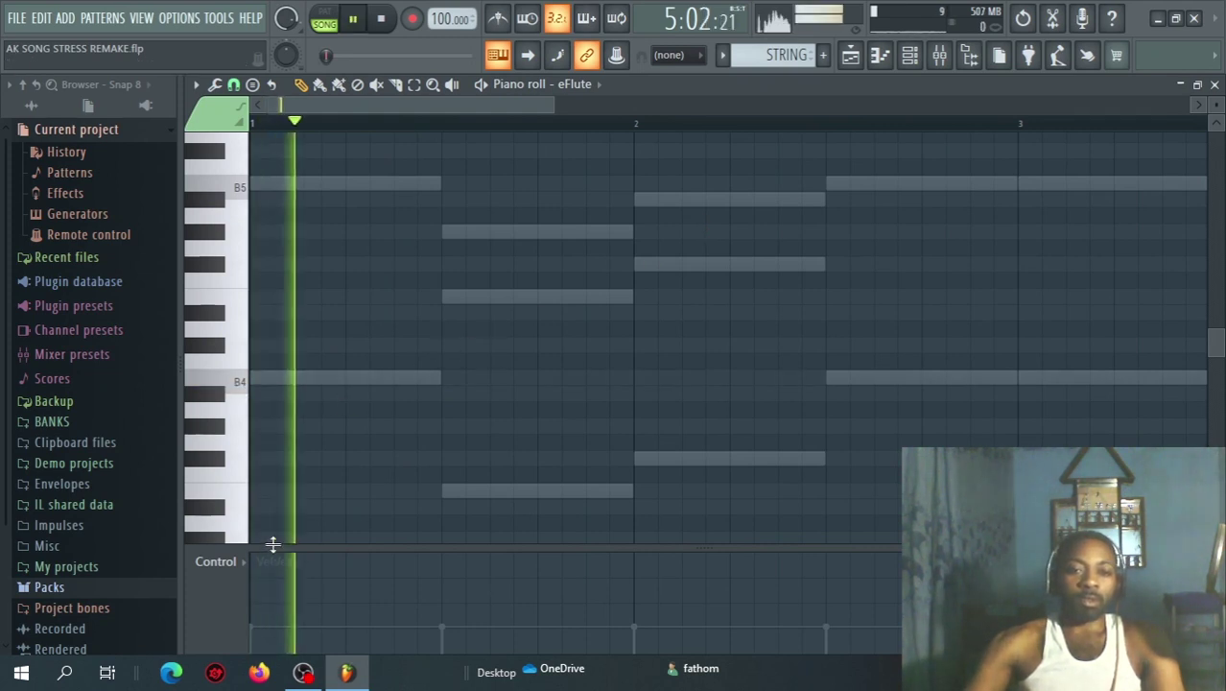
{"action": "key", "text": "space"}
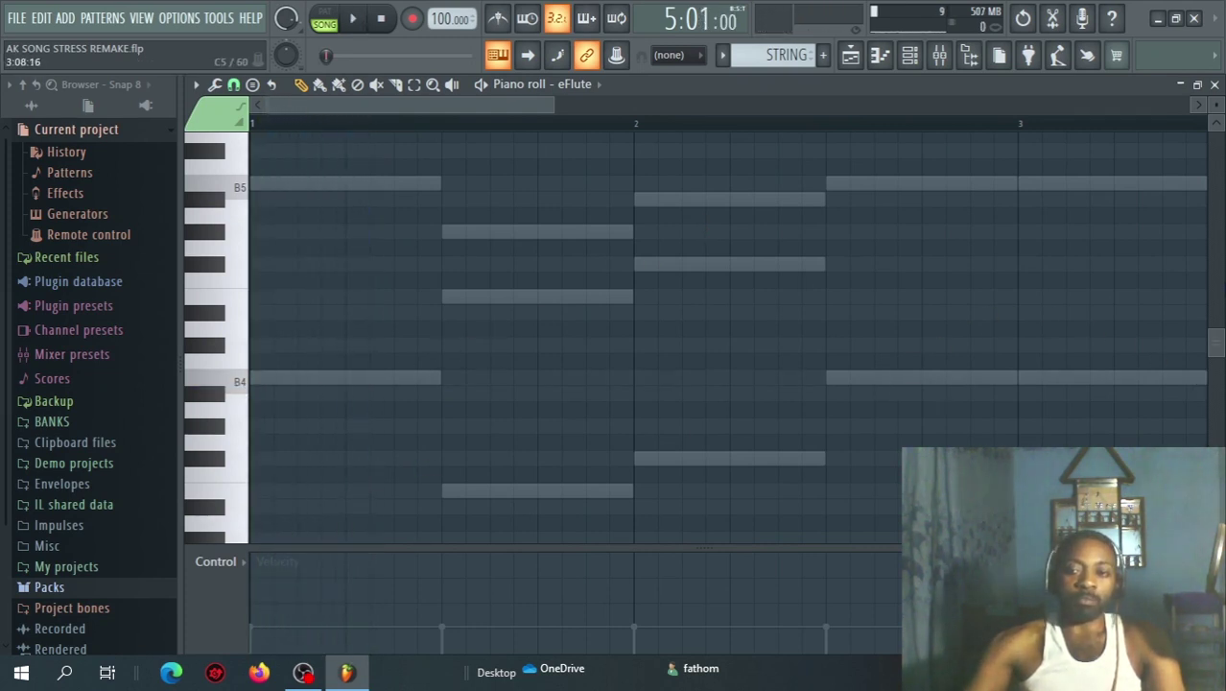
- Find the sub's low opening pitch by ear, then place a B3 note at 1:01 and lengthen it to just under six steps
{"action": "left_click_drag", "start_coordinate": [1214, 345], "coordinate": [1214, 356]}
{"action": "left_click", "coordinate": [235, 479]}
{"action": "left_click", "coordinate": [237, 477]}
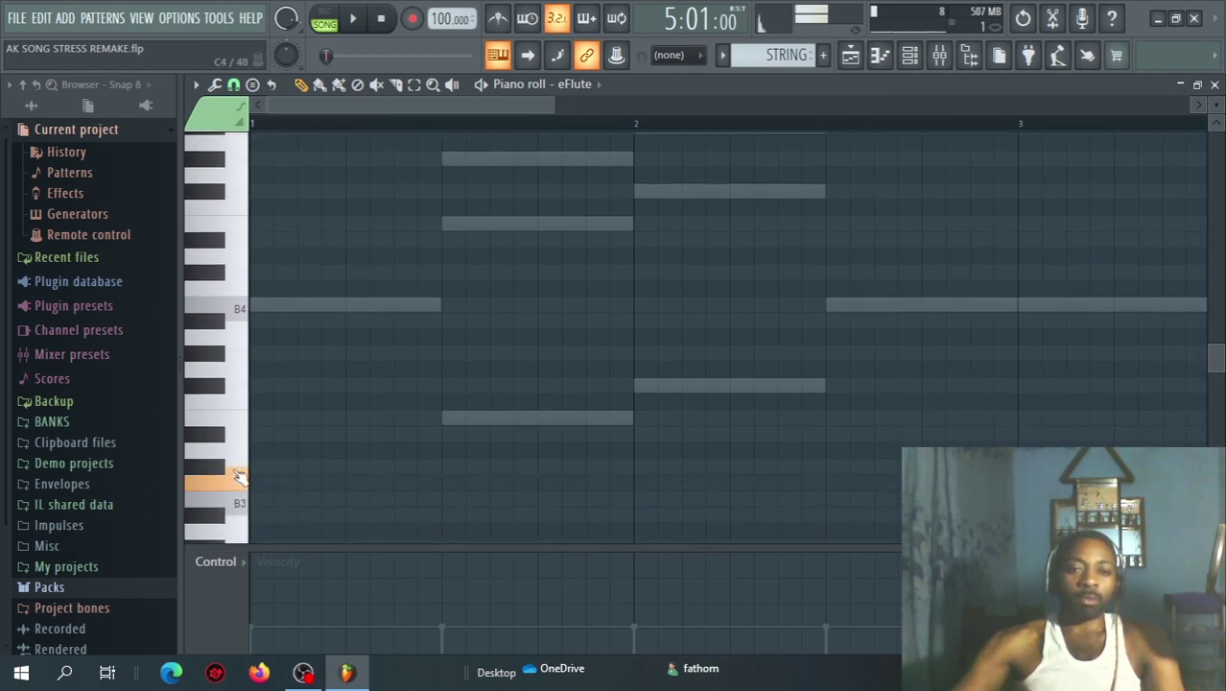
{"action": "key", "text": "space"}
{"action": "key", "text": "space"}
{"action": "left_click", "coordinate": [267, 500]}
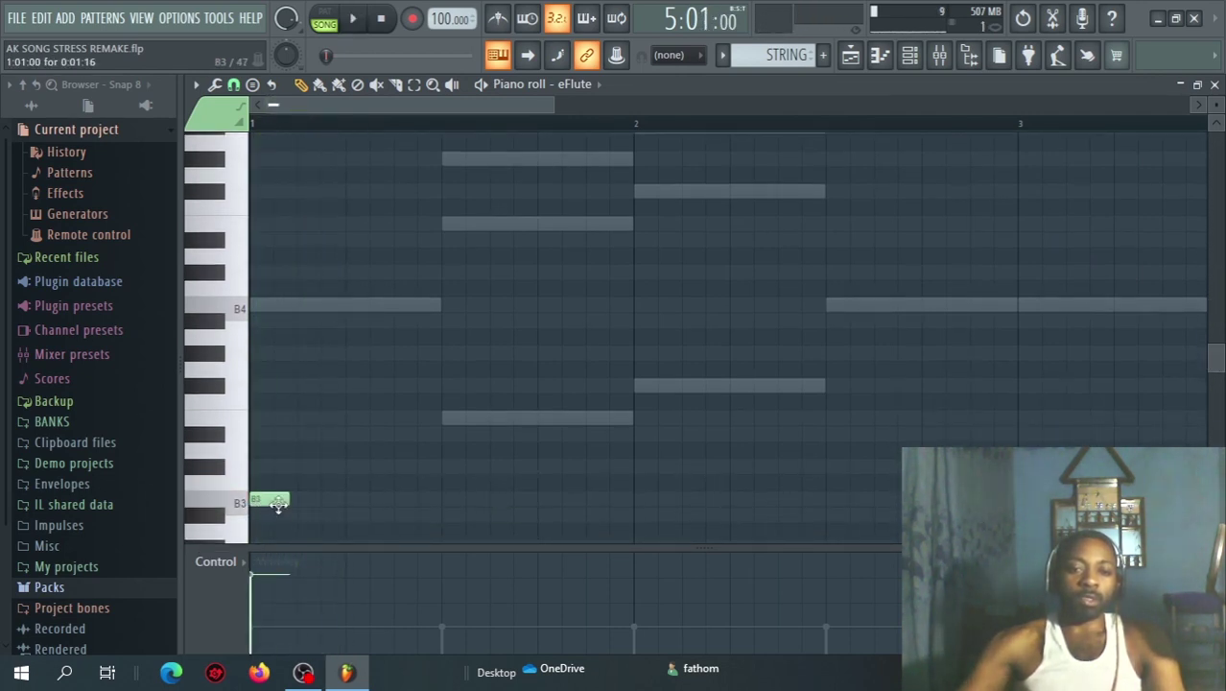
{"action": "key", "text": "space"}
{"action": "key", "text": "space"}
{"action": "left_click_drag", "start_coordinate": [341, 509], "coordinate": [386, 505]}
- Add two consecutive two-step B4 notes at 2:09 and 2:11 to the sub line and play it against the song
{"action": "left_click", "coordinate": [835, 305]}
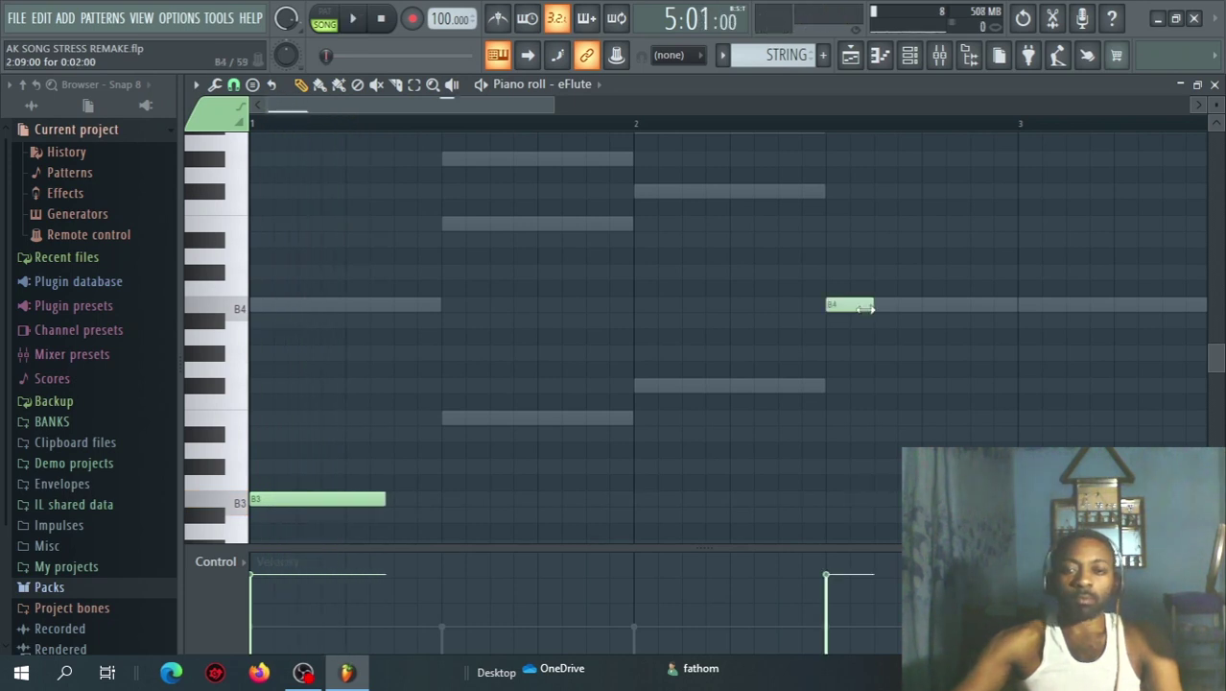
{"action": "key", "text": "space"}
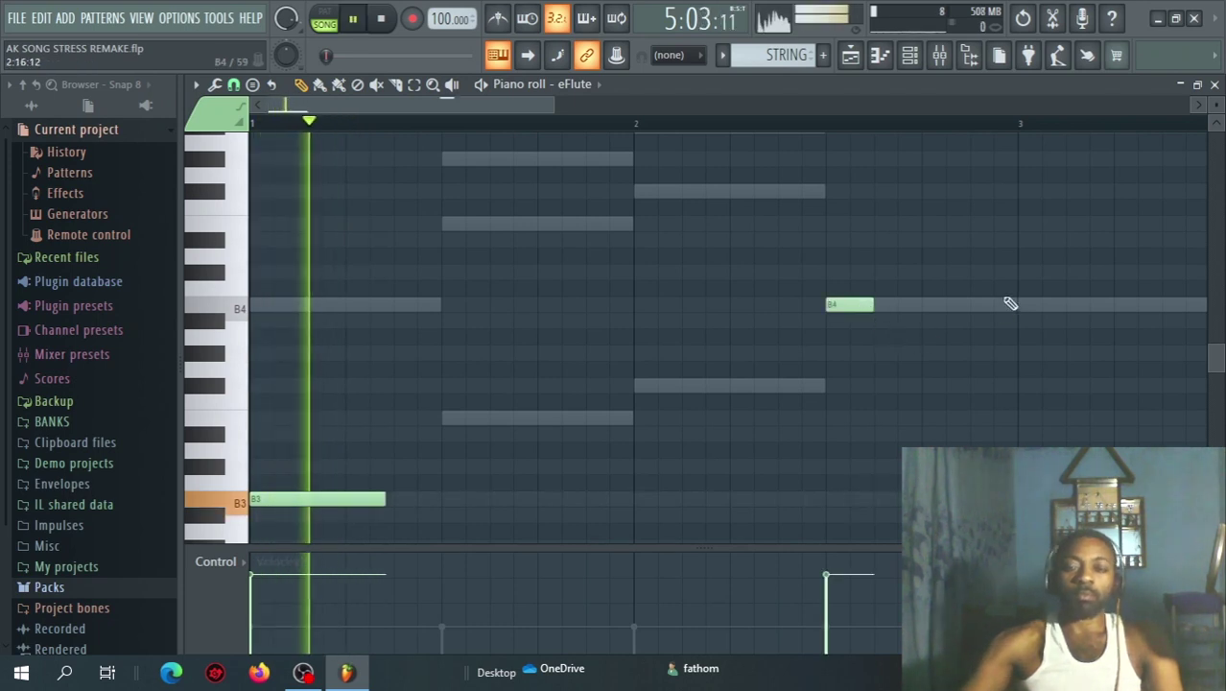
{"action": "left_click", "coordinate": [883, 305]}
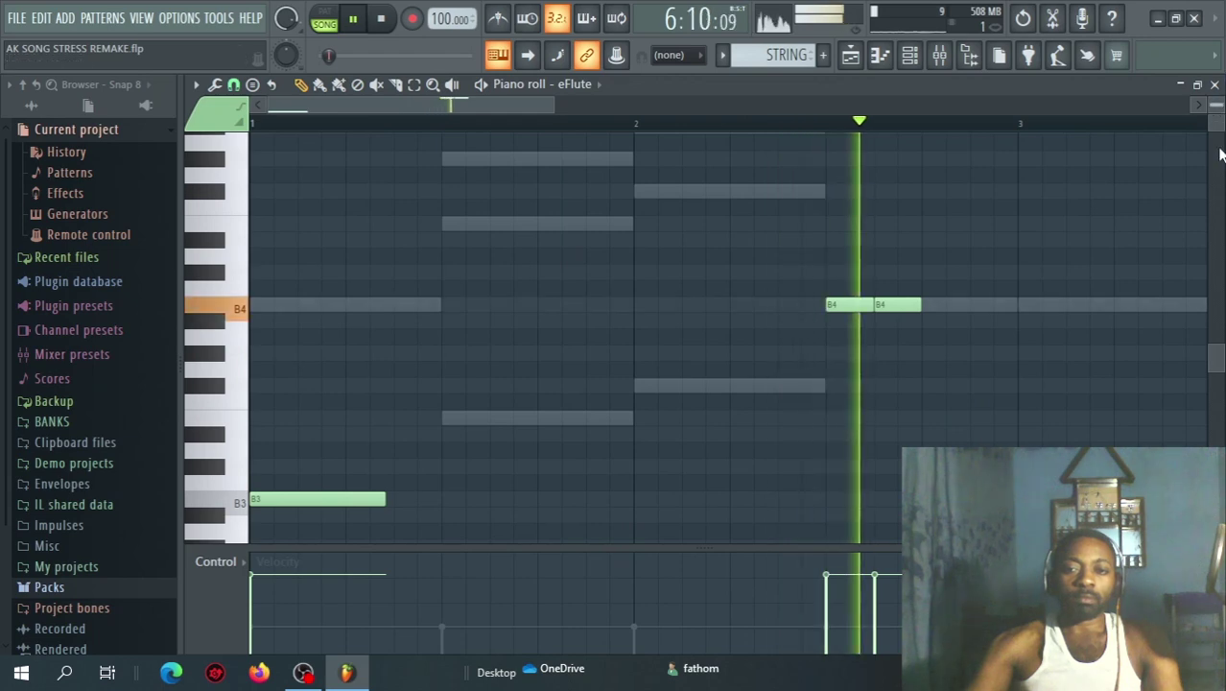
{"action": "key", "text": "space"}
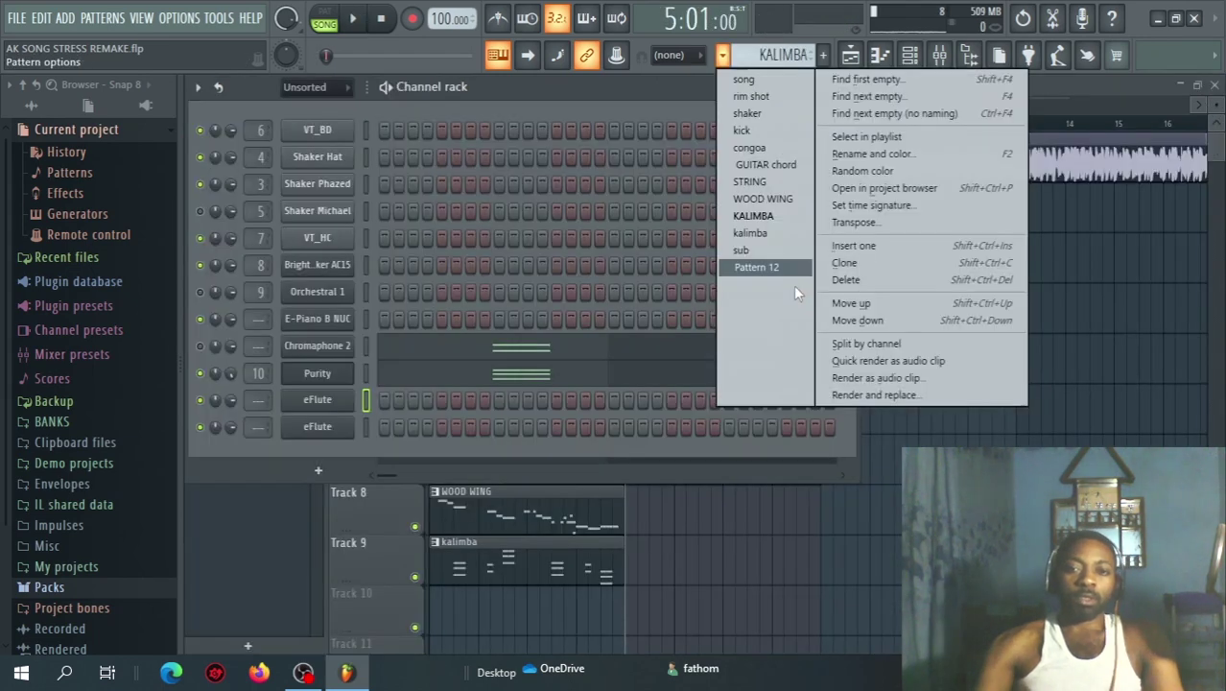
- Select the kalimba pattern, open its Purity notes and compare their rhythm with the eFlute sub line
{"action": "left_click", "coordinate": [772, 233]}
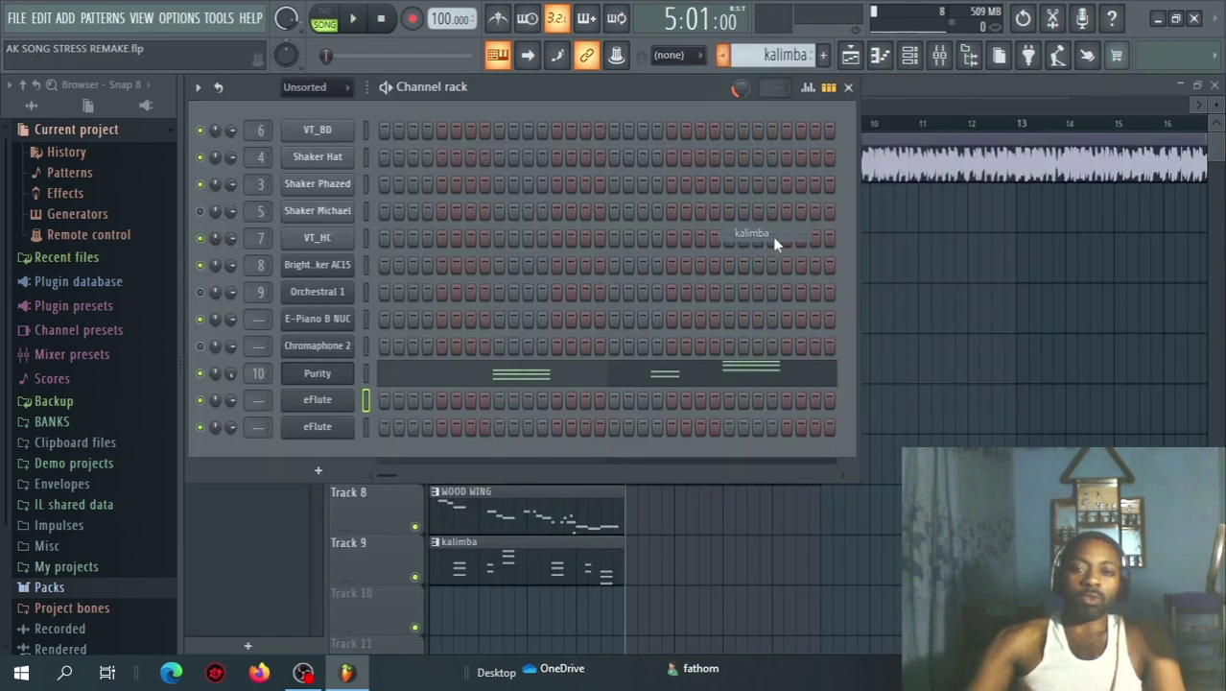
{"action": "left_click", "coordinate": [443, 378]}
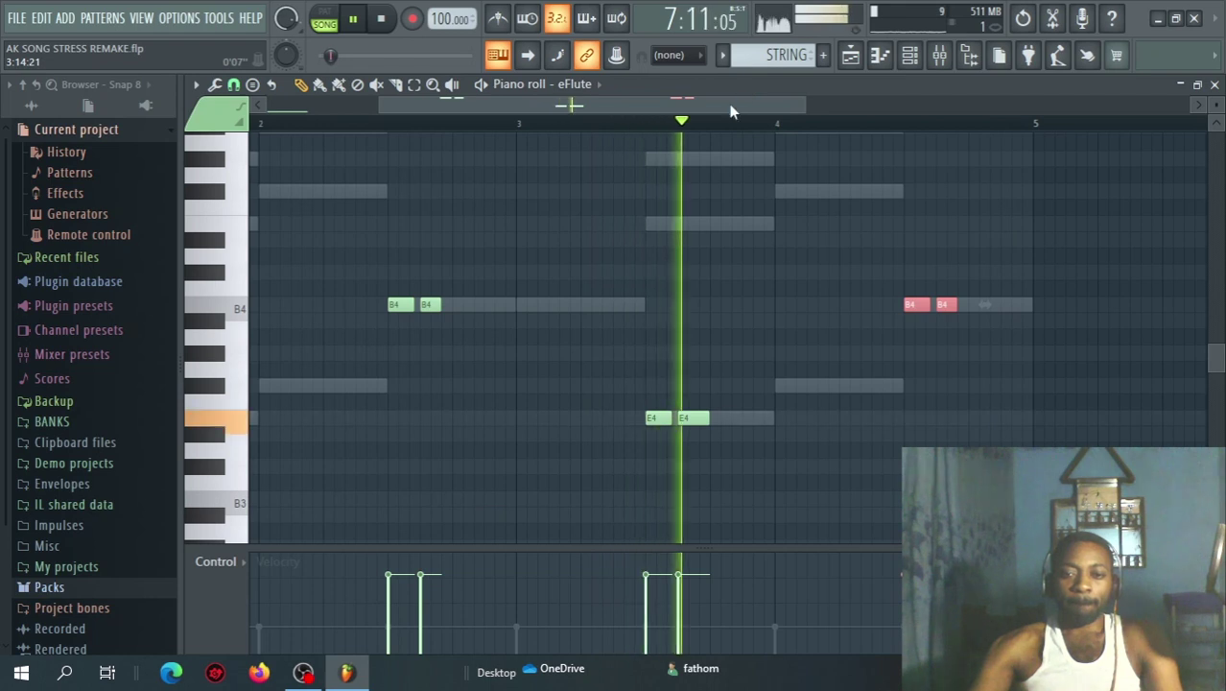
{"action": "left_click_drag", "start_coordinate": [729, 112], "coordinate": [780, 128]}
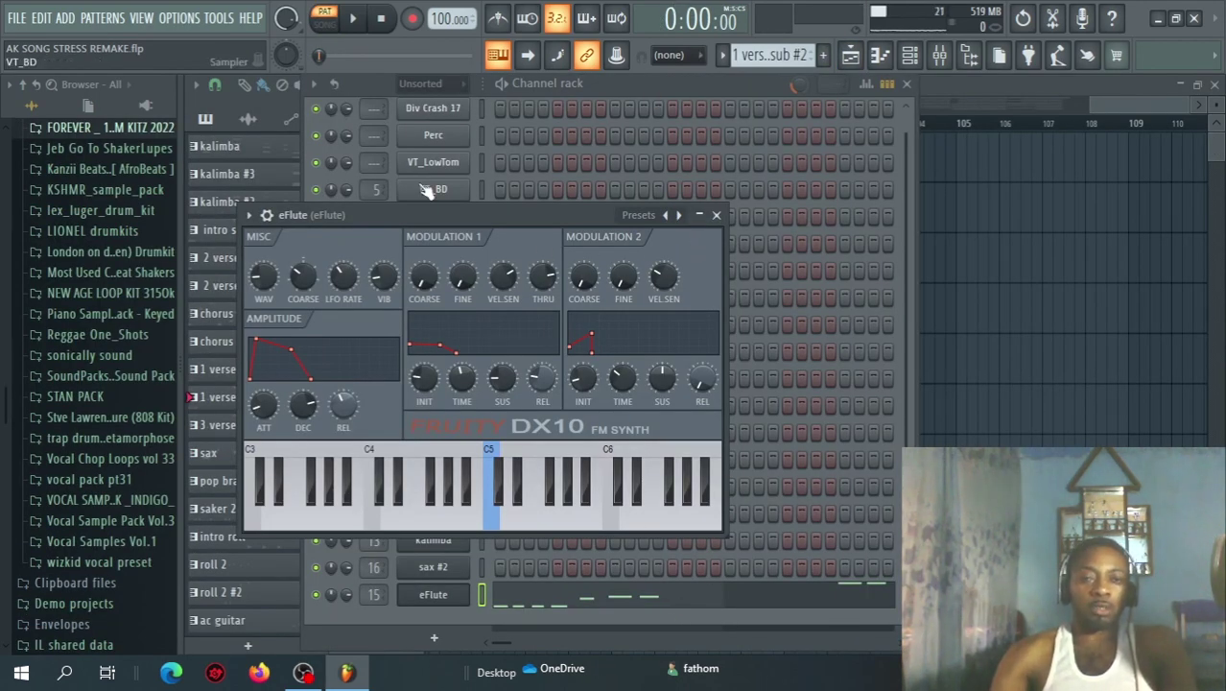
- Play the 1 verse sub #2 pattern to hear the eFlute sub and close the synth's window
{"action": "key", "text": "space"}
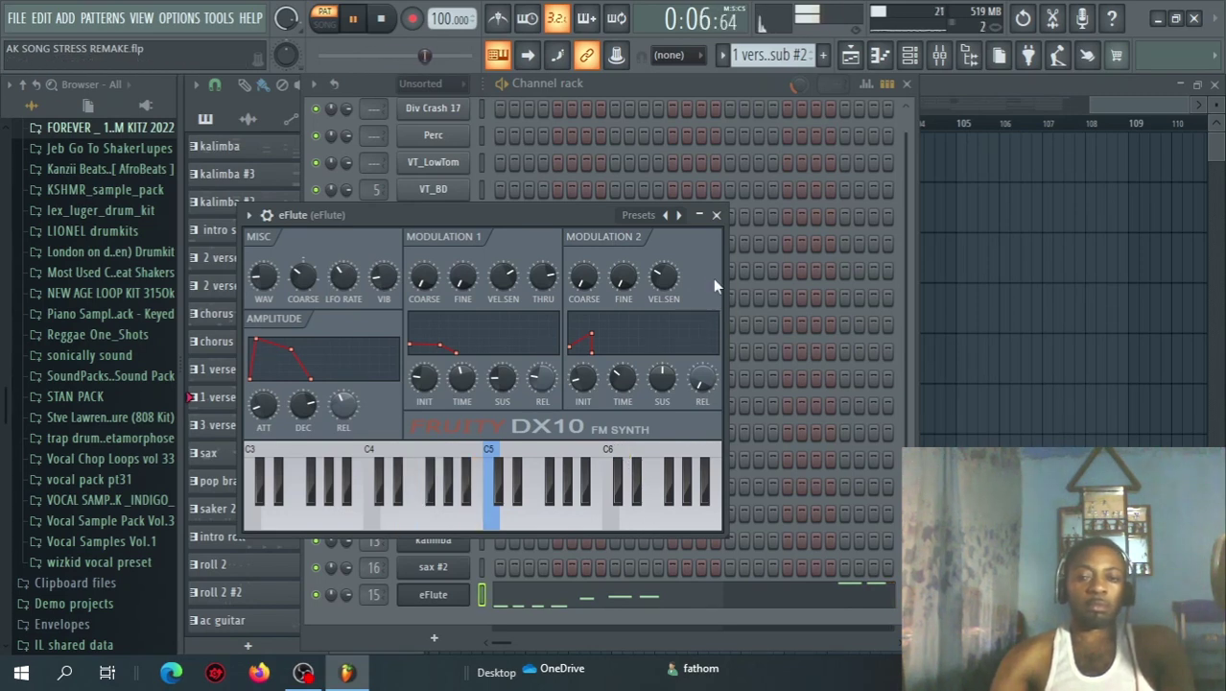
{"action": "left_click", "coordinate": [717, 216]}
{"action": "key", "text": "space"}
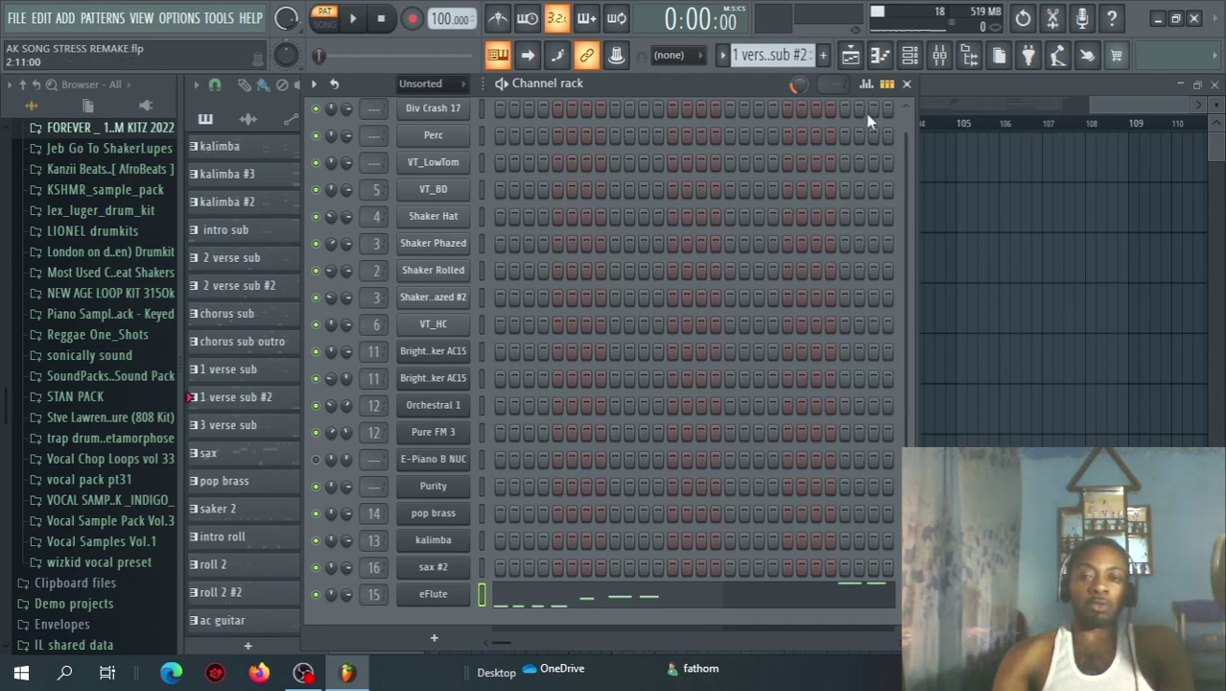
- Show the playlist, switch playback to song mode and listen to the full arrangement from the start
{"action": "left_click", "coordinate": [851, 60]}
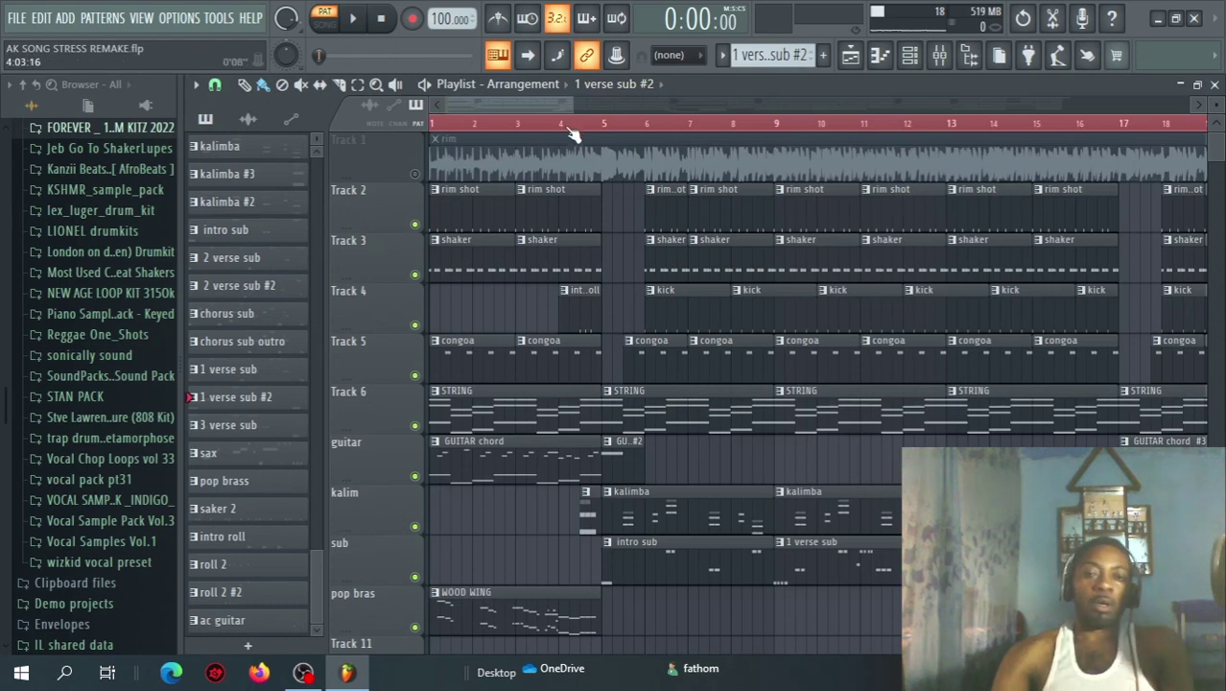
{"action": "left_click_drag", "start_coordinate": [569, 104], "coordinate": [758, 103]}
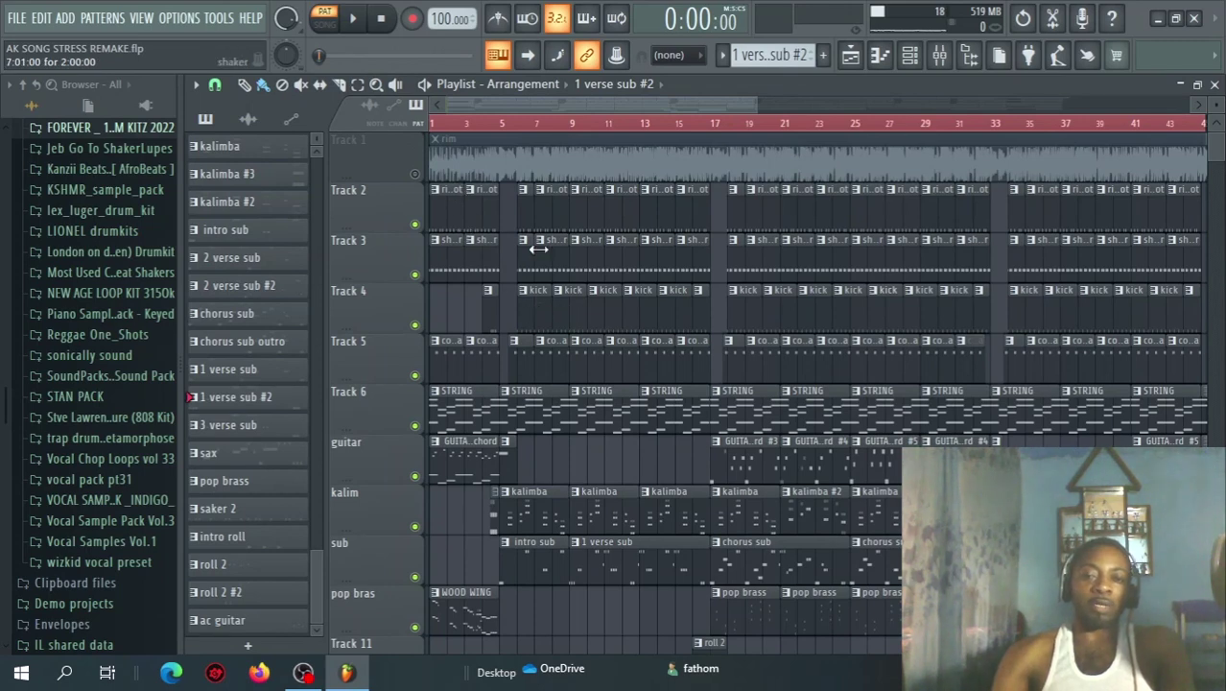
{"action": "scroll", "coordinate": [879, 137], "scroll_direction": "down", "scroll_amount": 2}
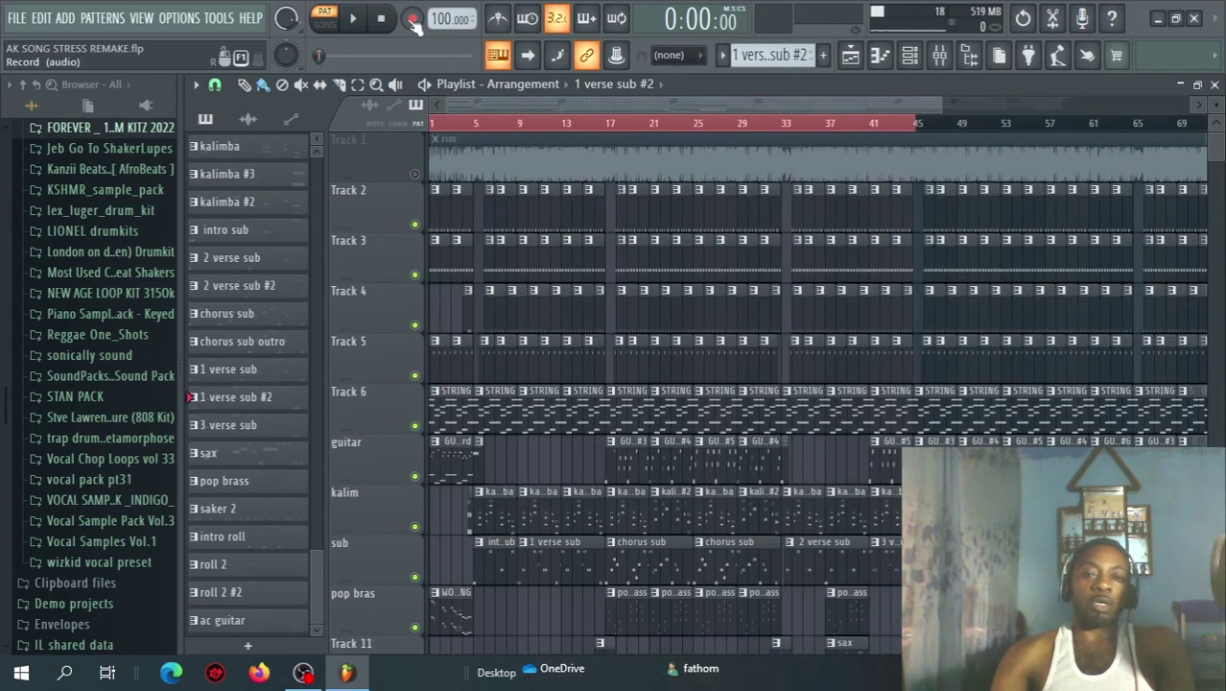
{"action": "left_click", "coordinate": [323, 25]}
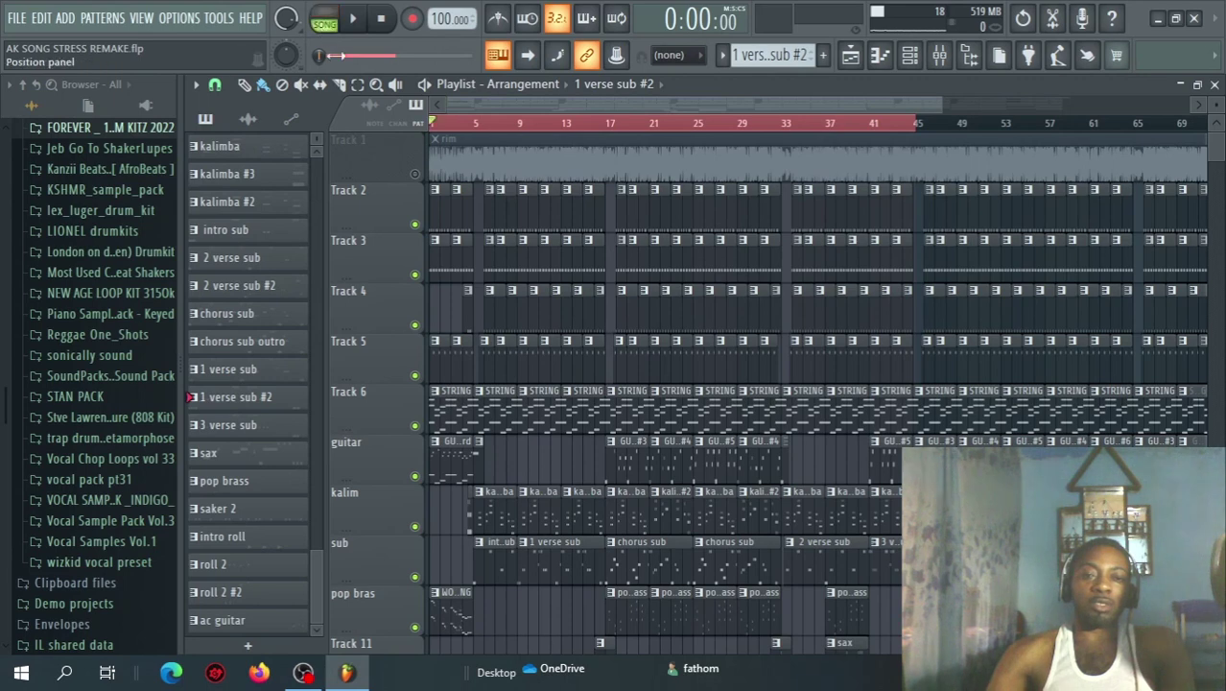
{"action": "key", "text": "space"}
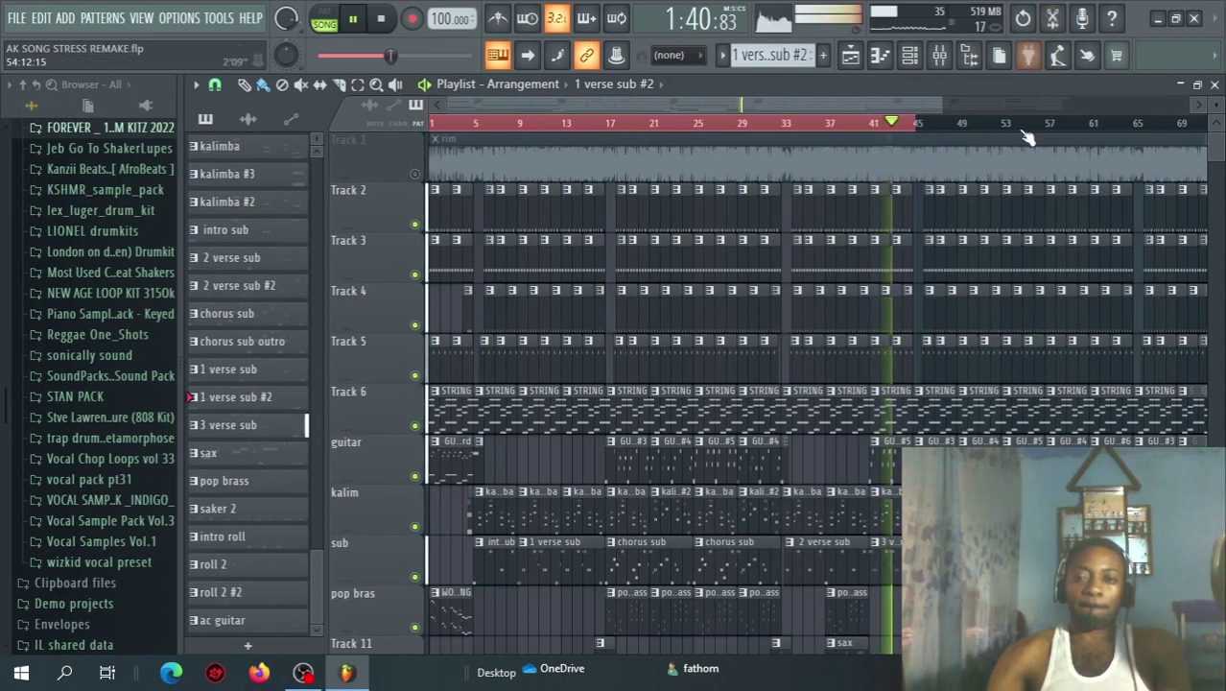
{"action": "key", "text": "space"}
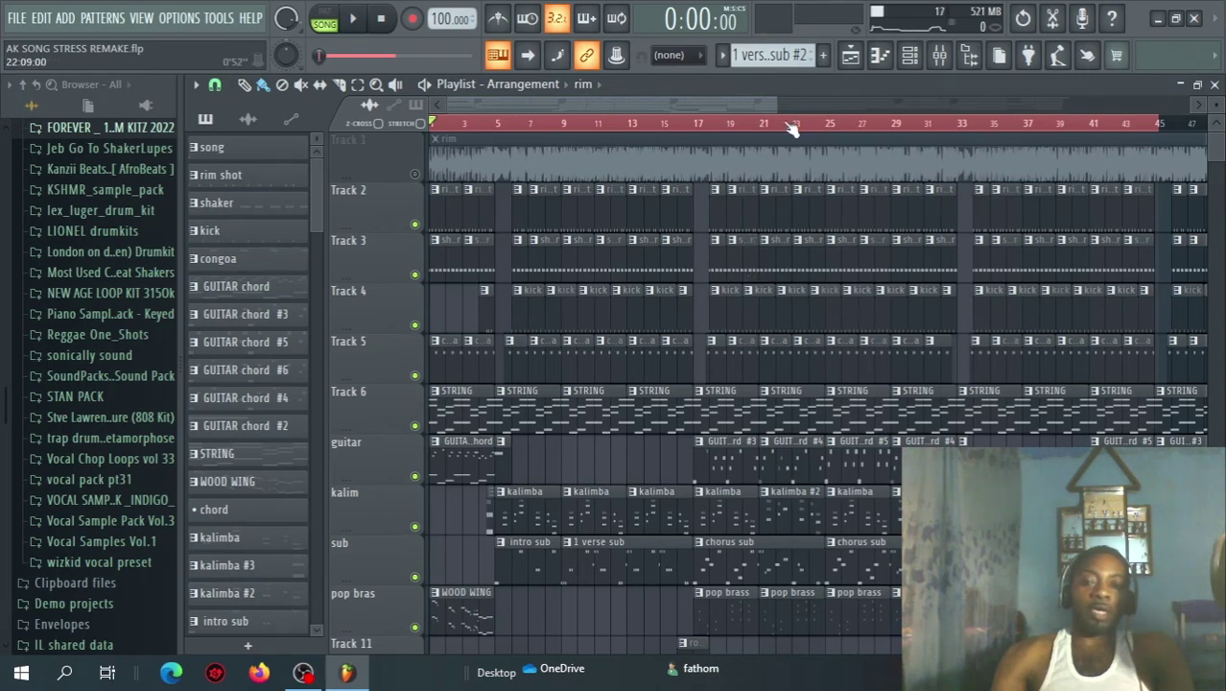
{"action": "left_click_drag", "start_coordinate": [777, 111], "coordinate": [593, 110]}
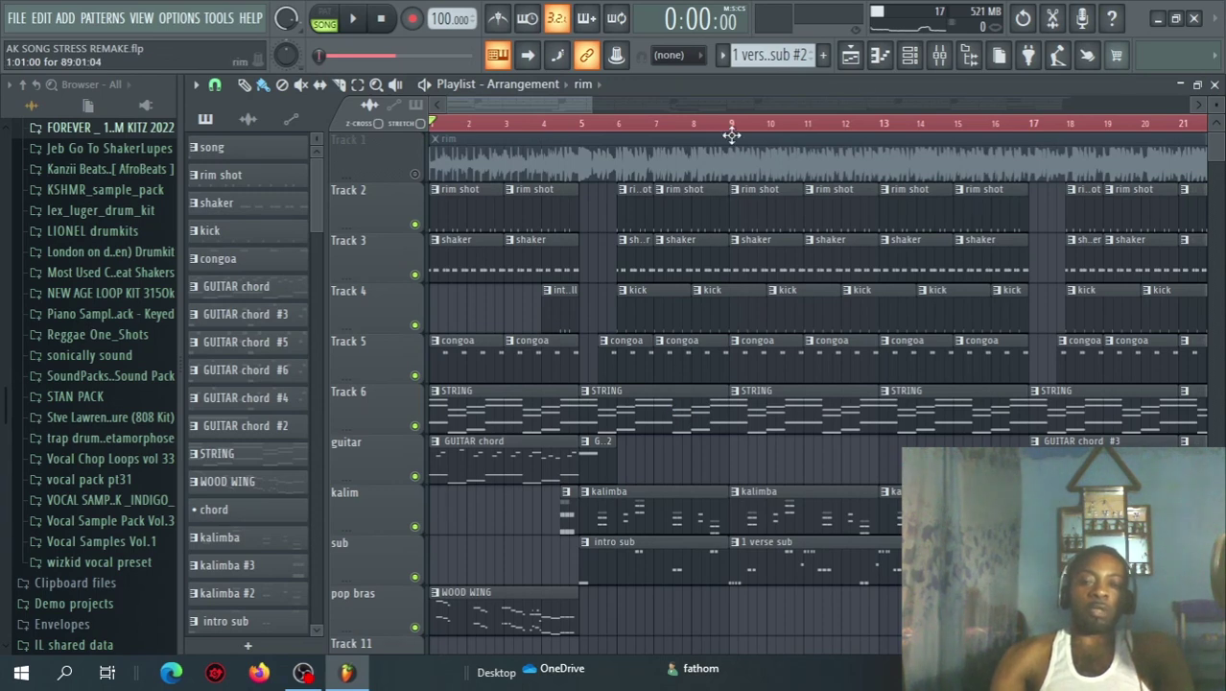
{"action": "scroll", "coordinate": [1034, 259], "scroll_direction": "down", "scroll_amount": 4}
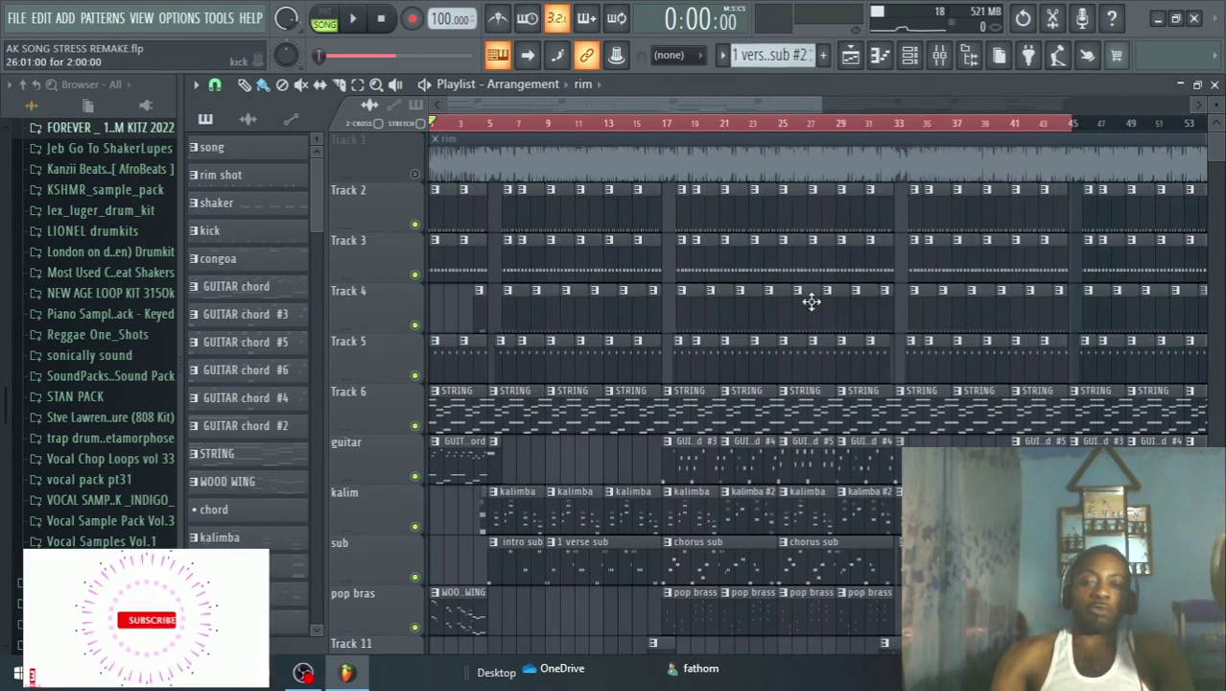
{"action": "left_click_drag", "start_coordinate": [823, 102], "coordinate": [829, 102]}
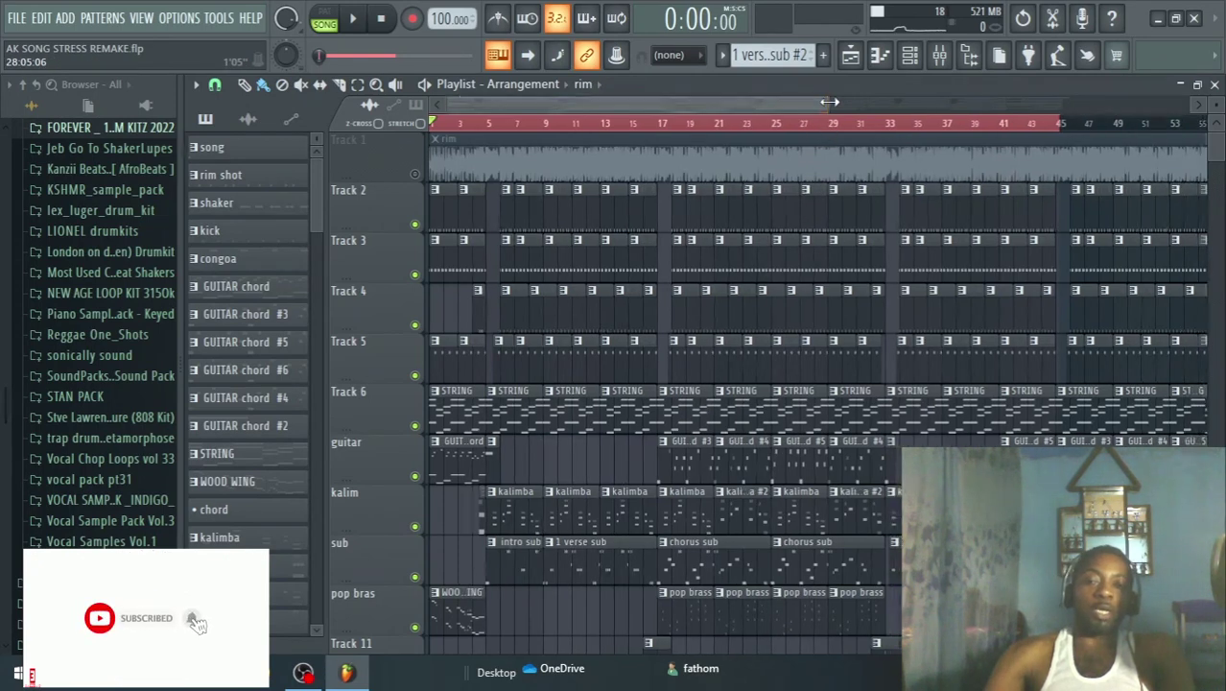